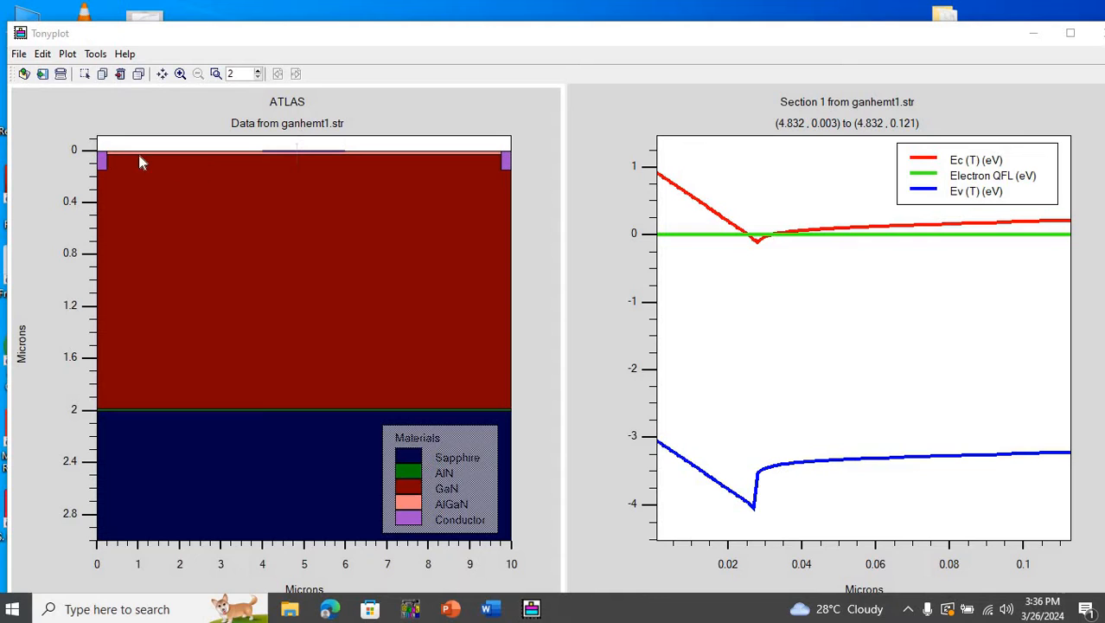
- Examine the AlGaN and GaN layers near the surface of the ganhemt1.str structure, close up and in full view
click(199, 190)
drag(199, 190, 550, 227)
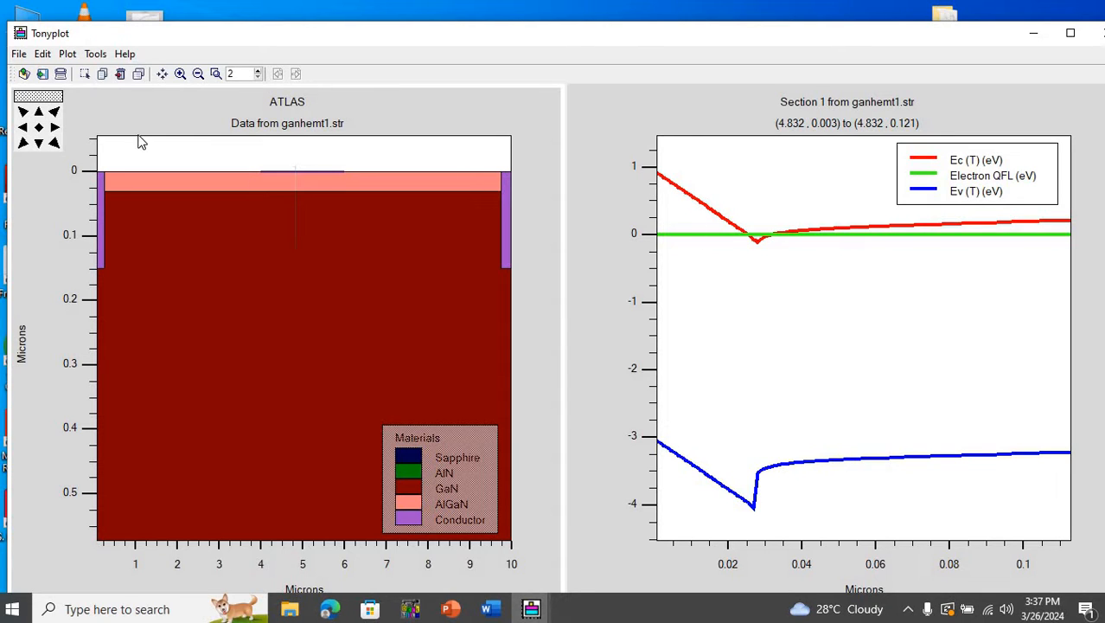
click(43, 127)
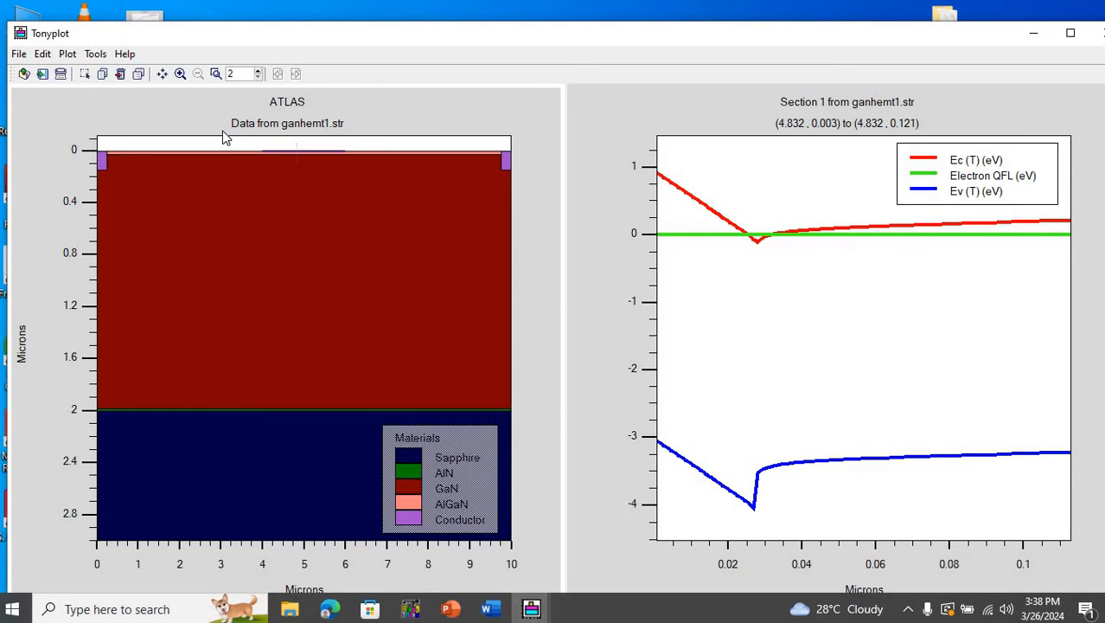
drag(102, 152, 519, 203)
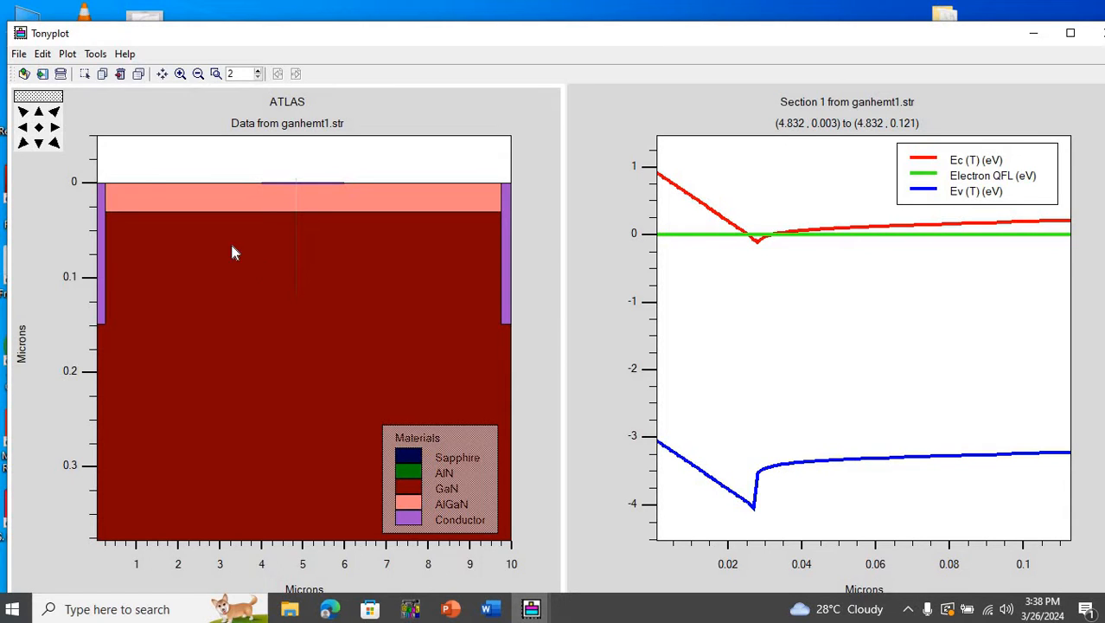
click(39, 128)
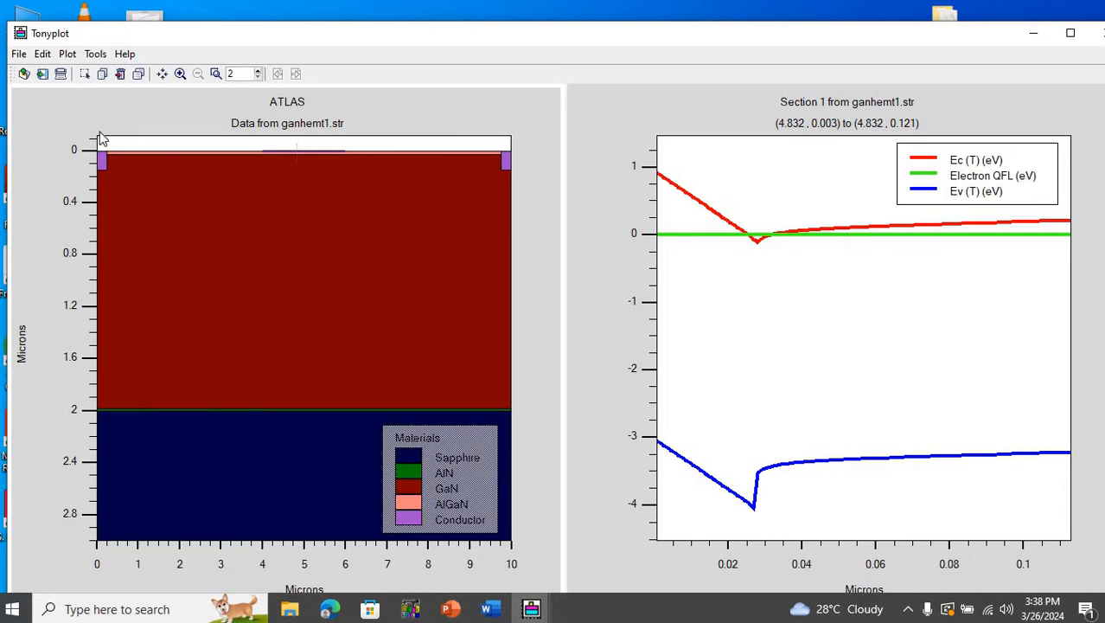
drag(97, 138, 551, 214)
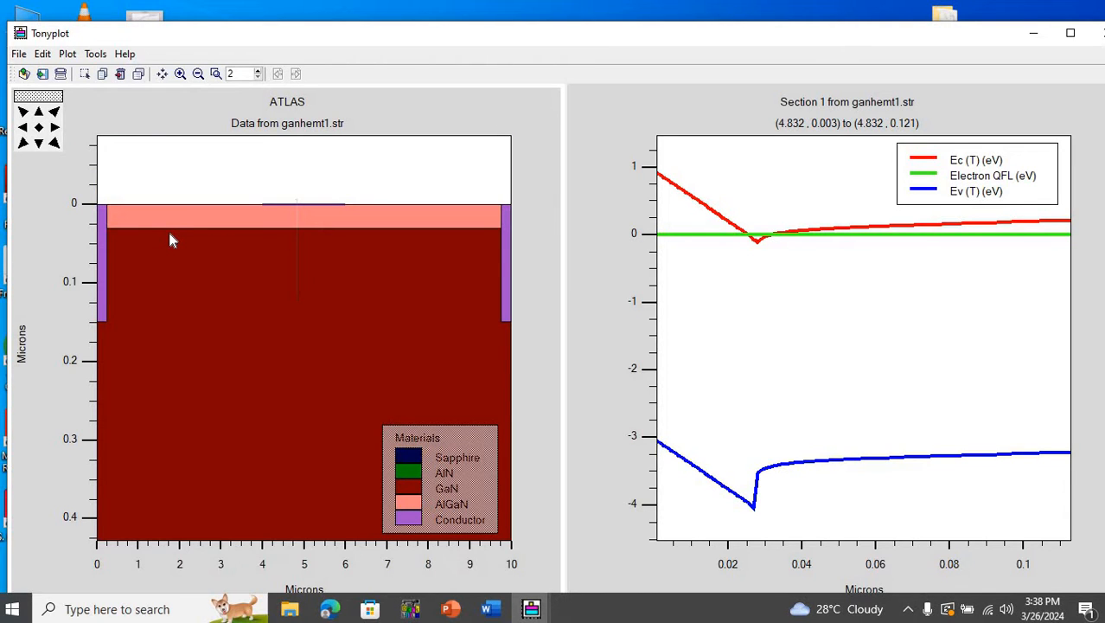
click(40, 128)
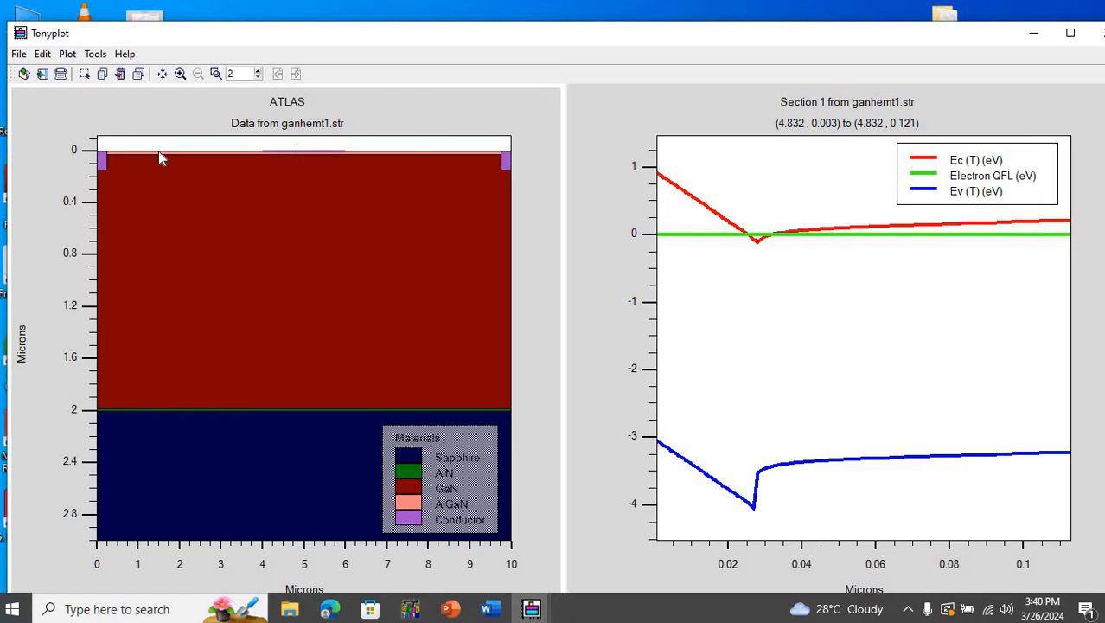
- Turn on the electrode display in the ganhemt1.str structure plot and inspect the source, gate and drain contacts
right_click(378, 198)
click(407, 208)
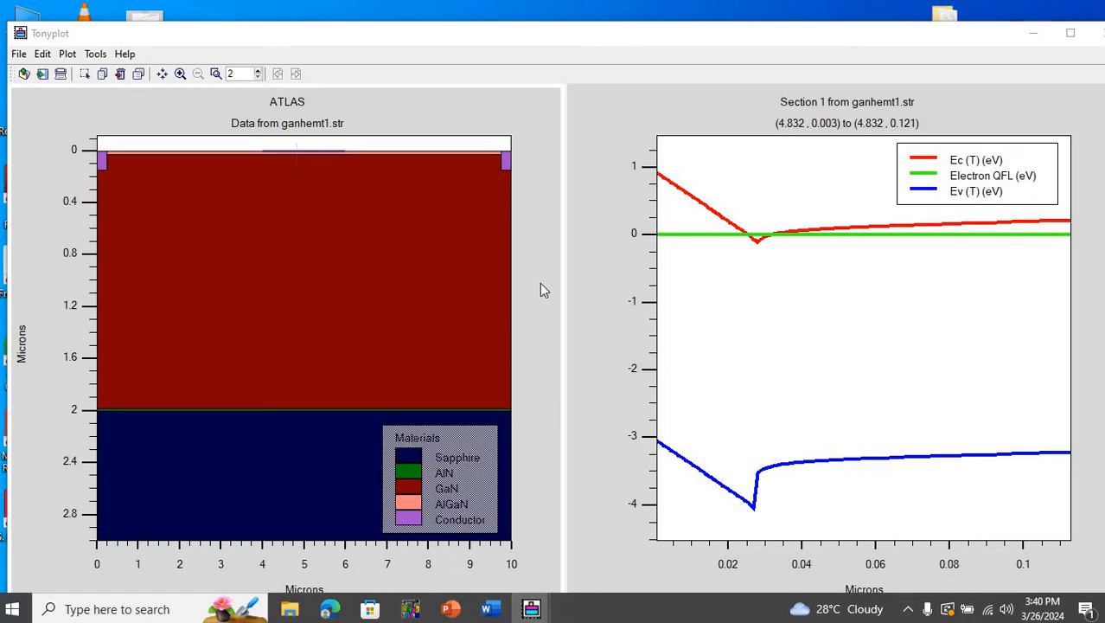
click(638, 297)
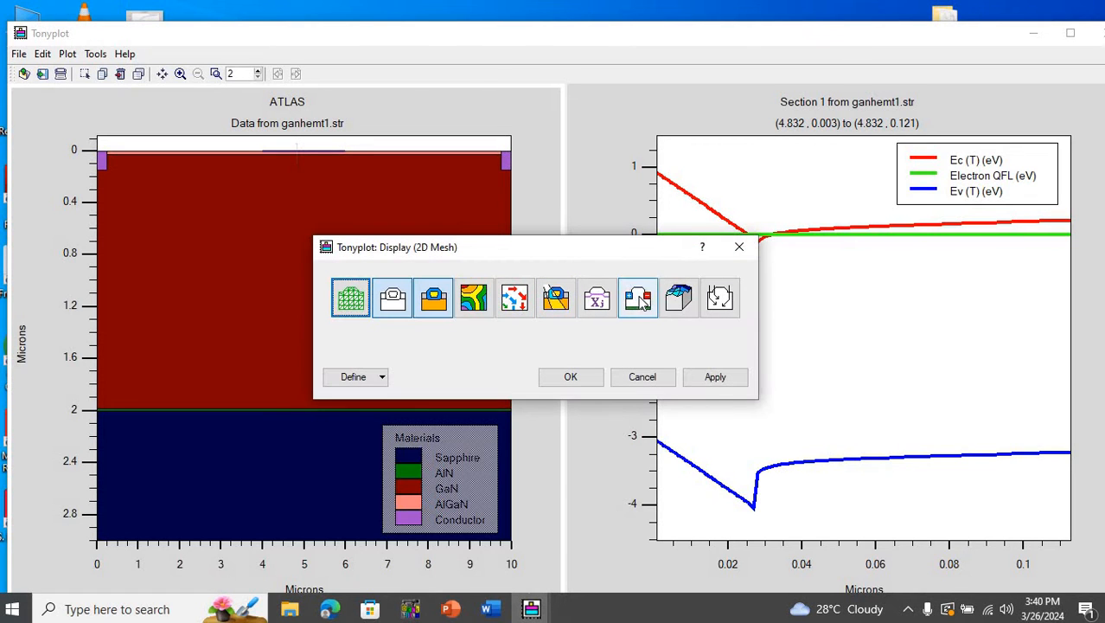
click(717, 378)
click(571, 378)
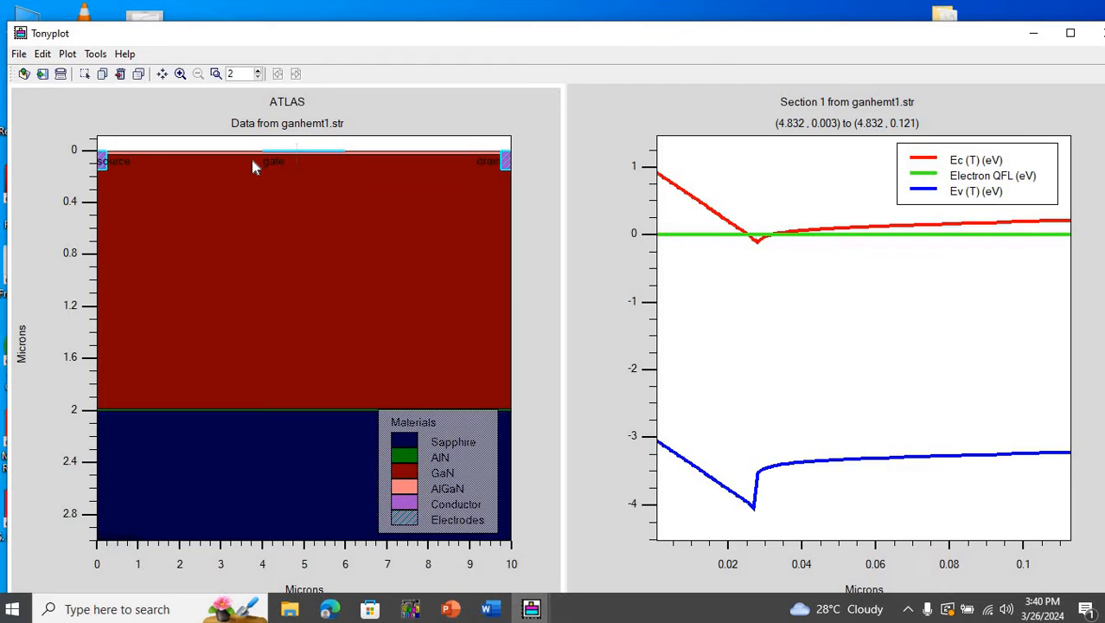
drag(79, 137, 538, 220)
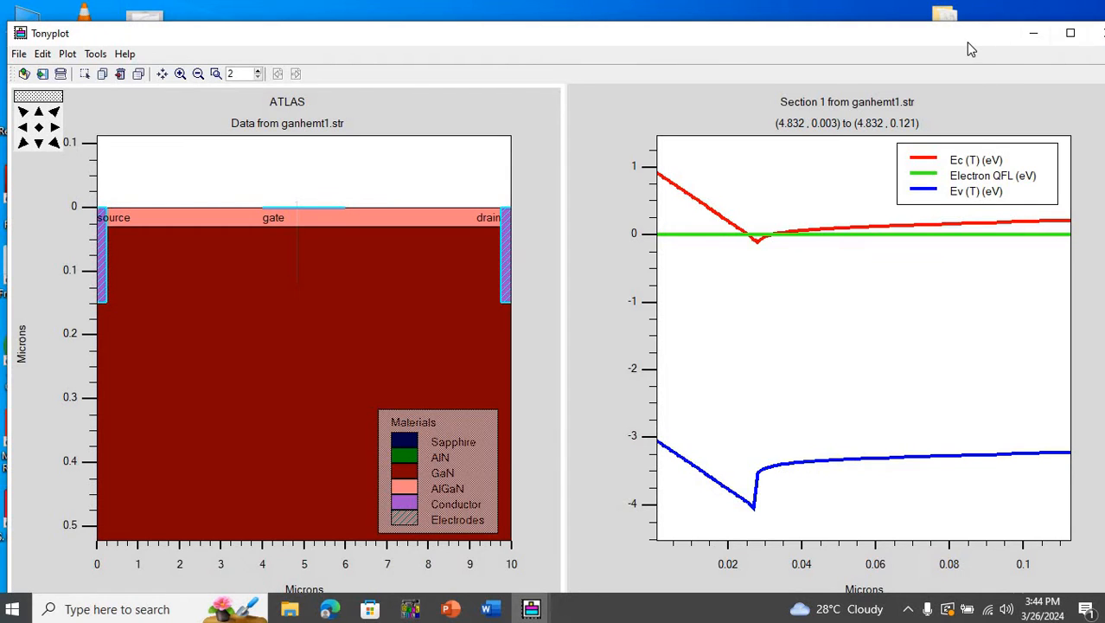
- Delete the Section 1 band diagram plot, keeping only the ganhemt1.str structure plot
click(39, 128)
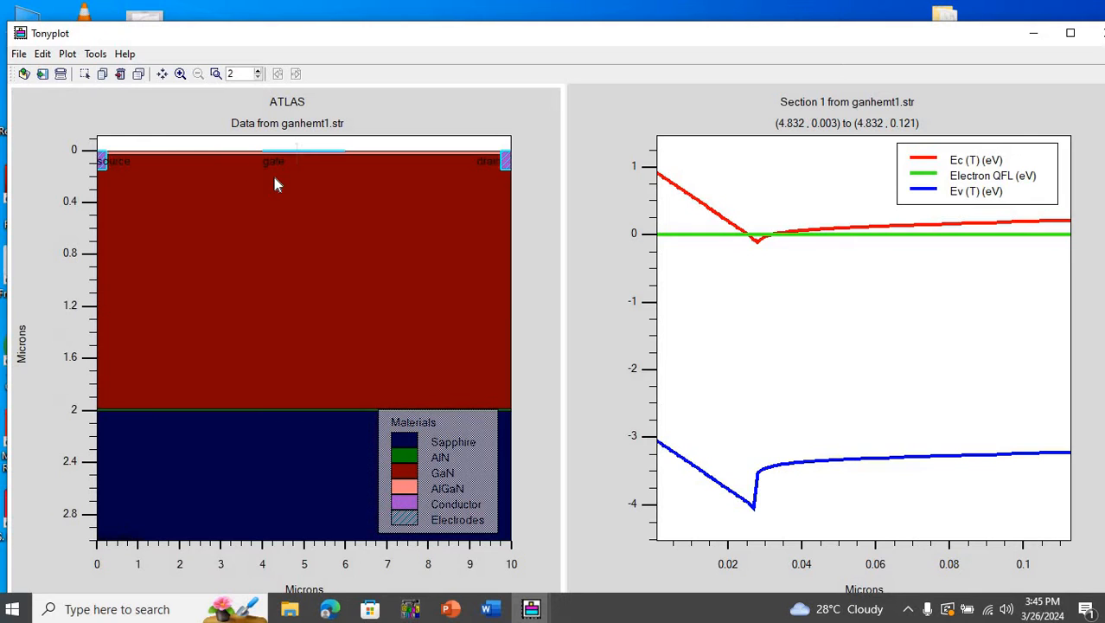
right_click(711, 218)
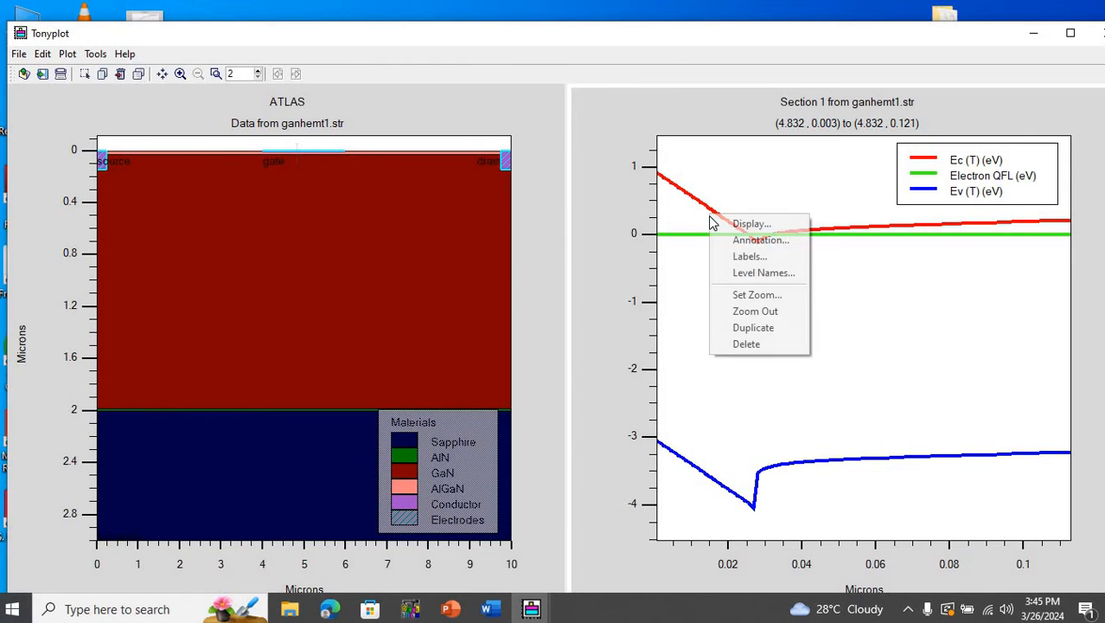
click(736, 344)
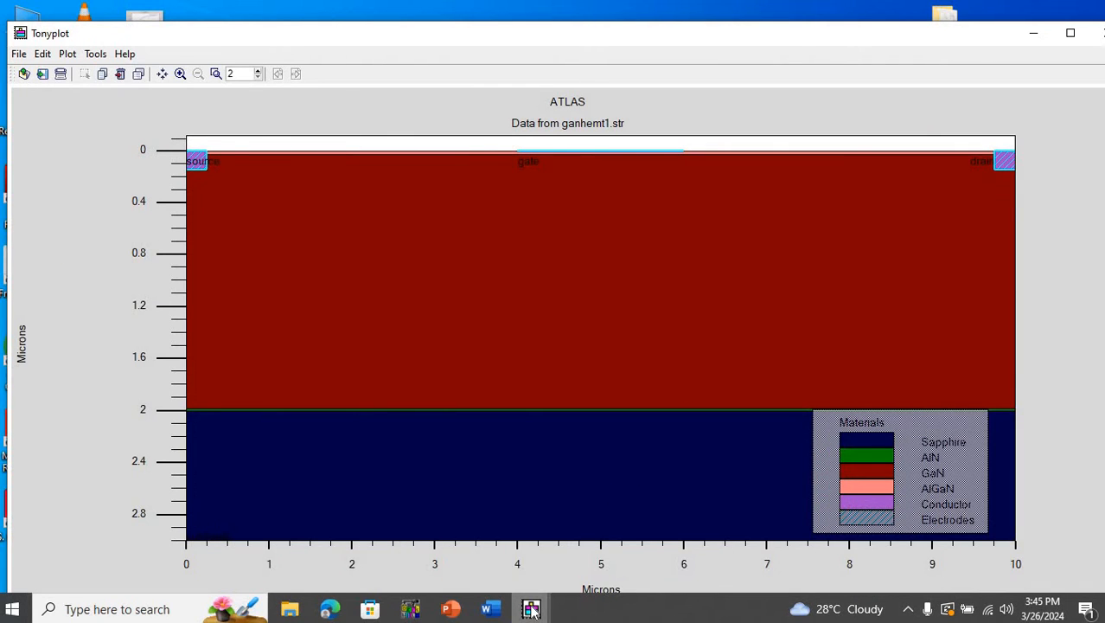
- Switch to the HEMT_Vg0.str plot window and examine the layers near the device surface
mouse_move(531, 610)
click(602, 552)
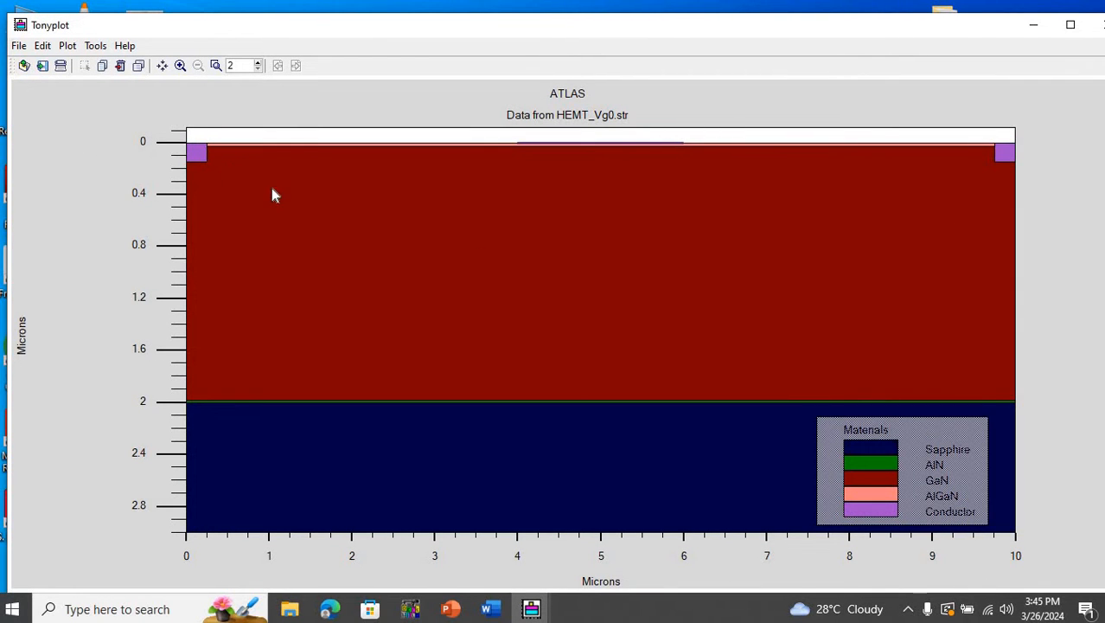
drag(272, 187, 1060, 214)
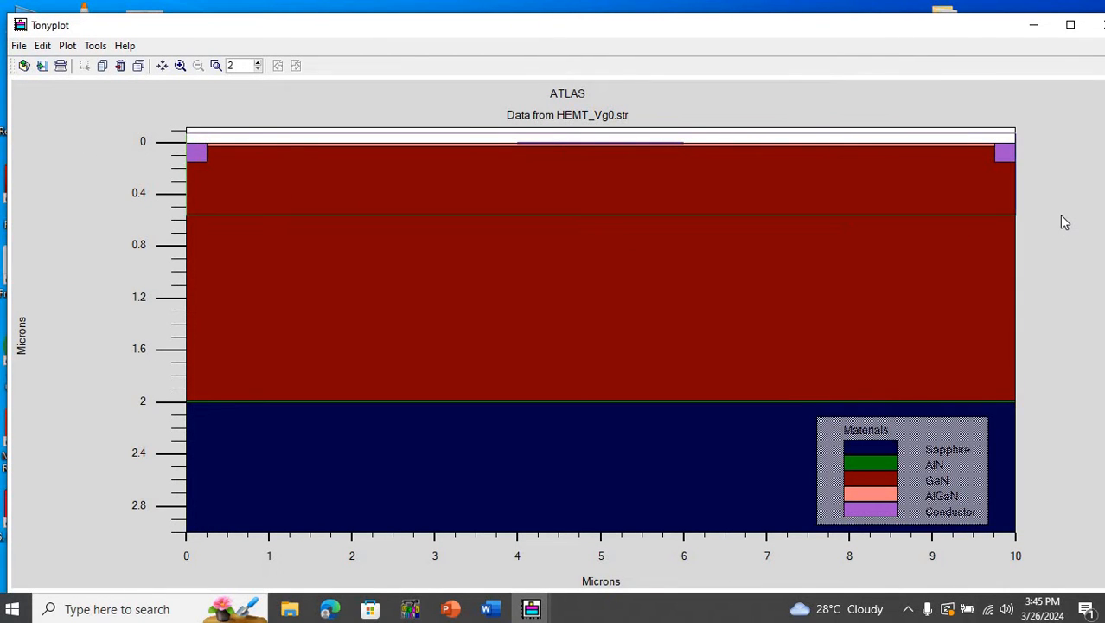
click(1060, 215)
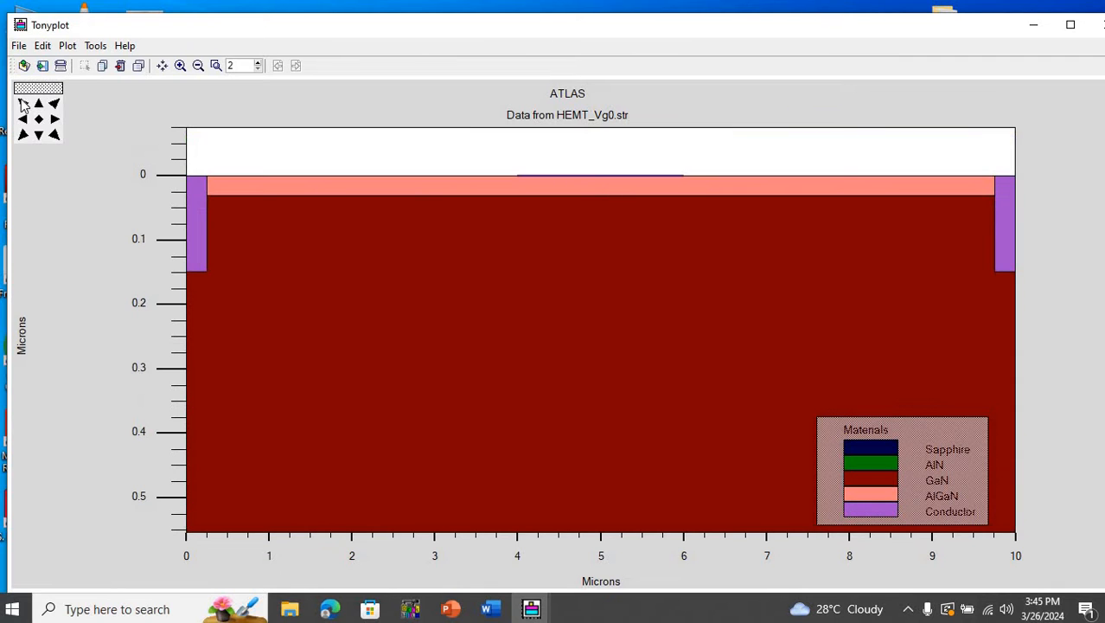
click(38, 120)
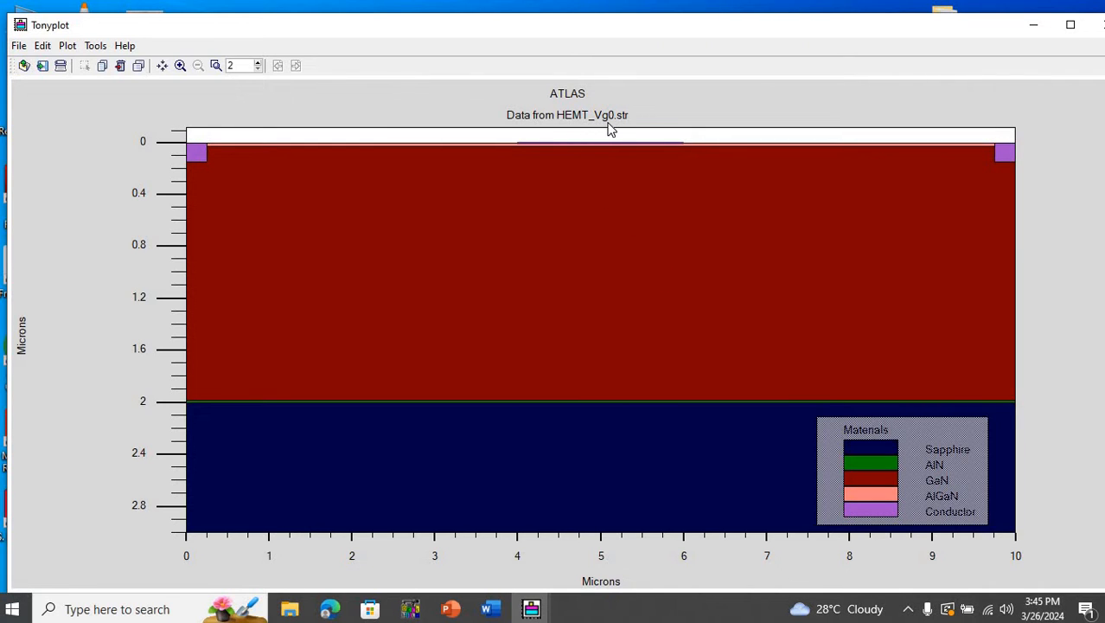
- Enable contours for the HEMT_Vg0.str structure plot and open their definition settings
right_click(615, 223)
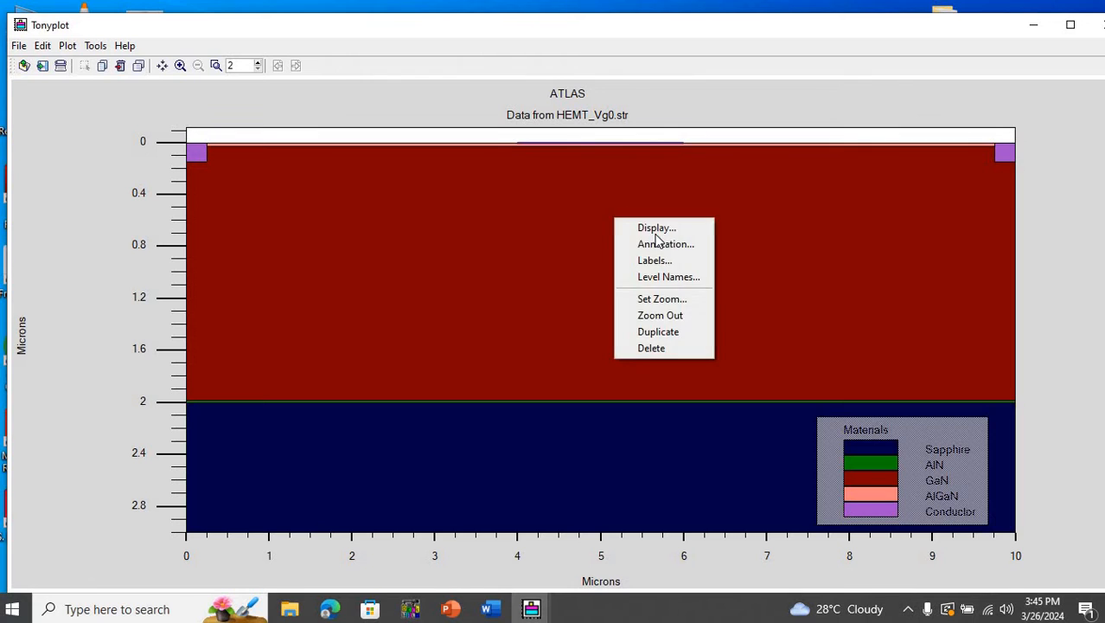
click(644, 228)
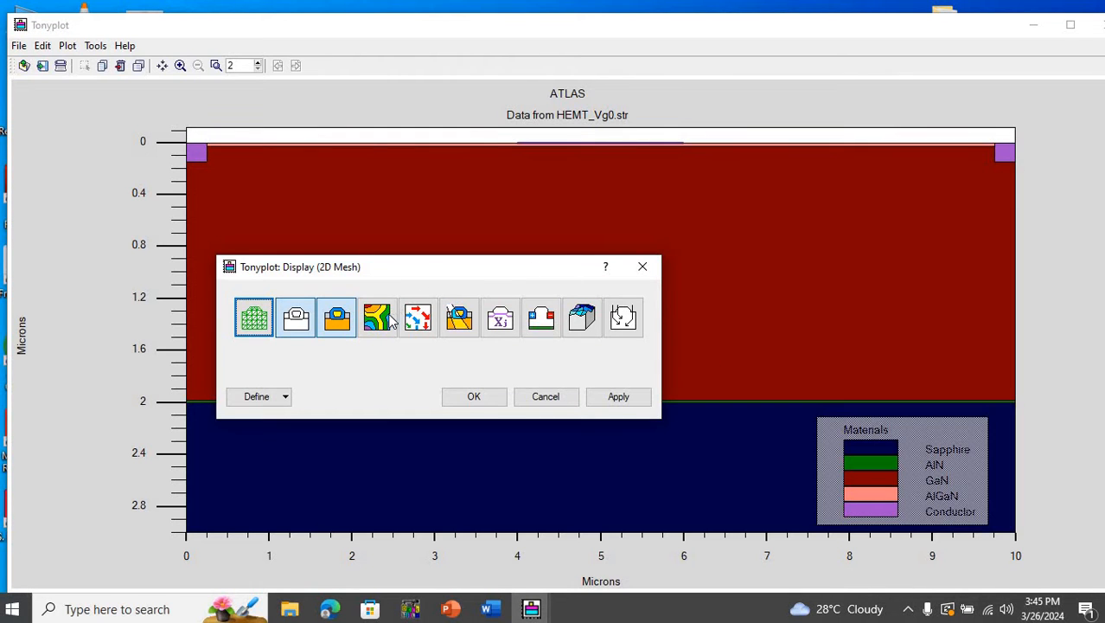
click(391, 320)
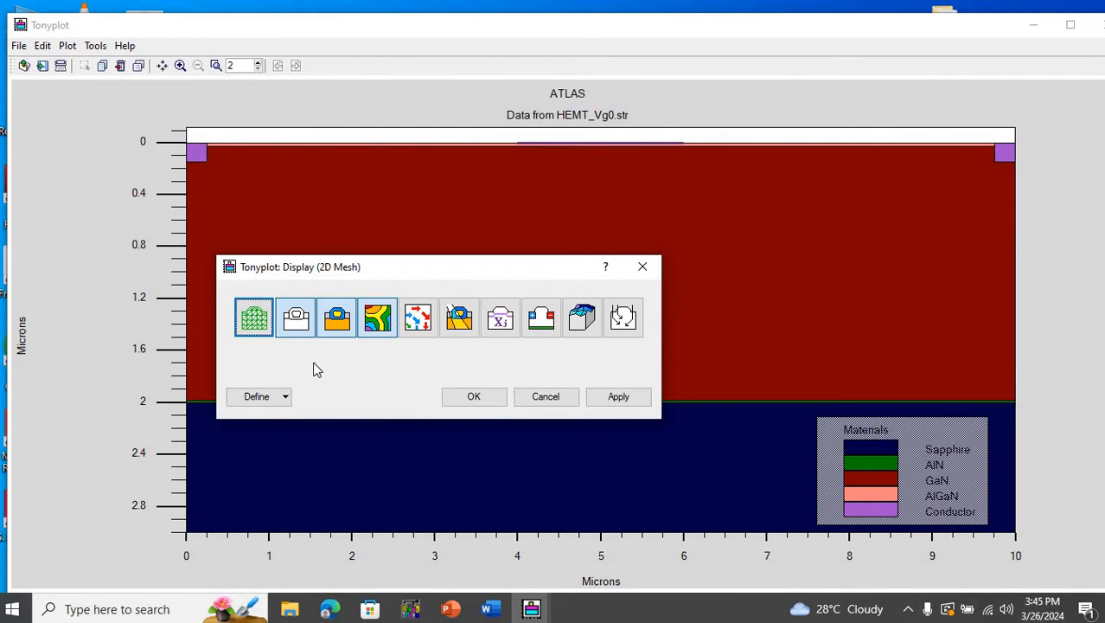
click(286, 400)
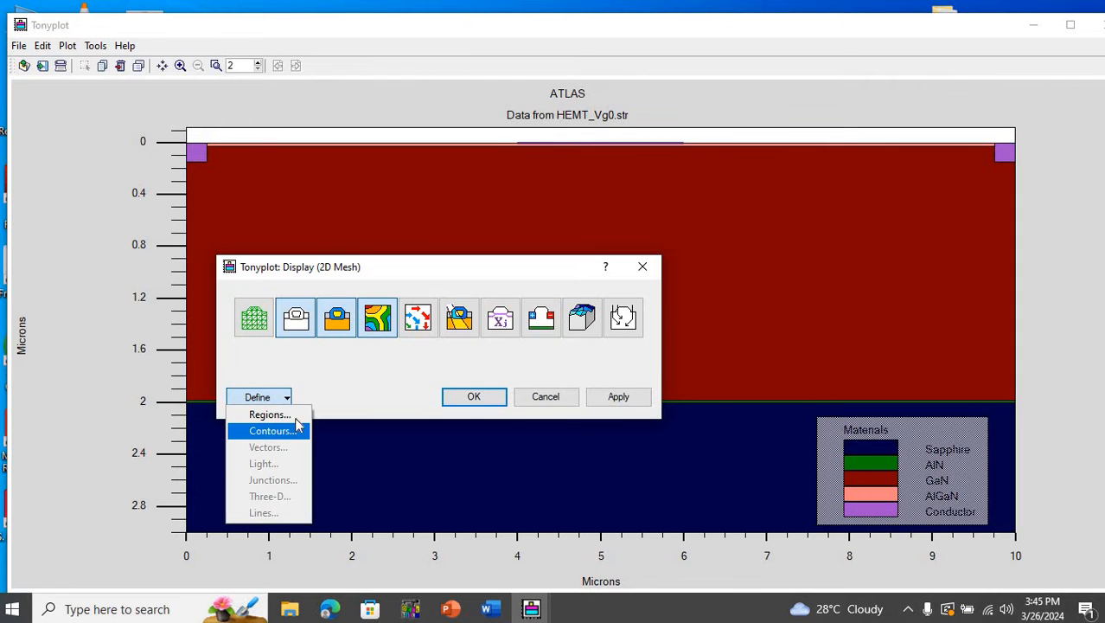
click(285, 430)
- Set the contour quantity to Polarization Charge Conc, apply it to the plot and close the display settings
click(613, 178)
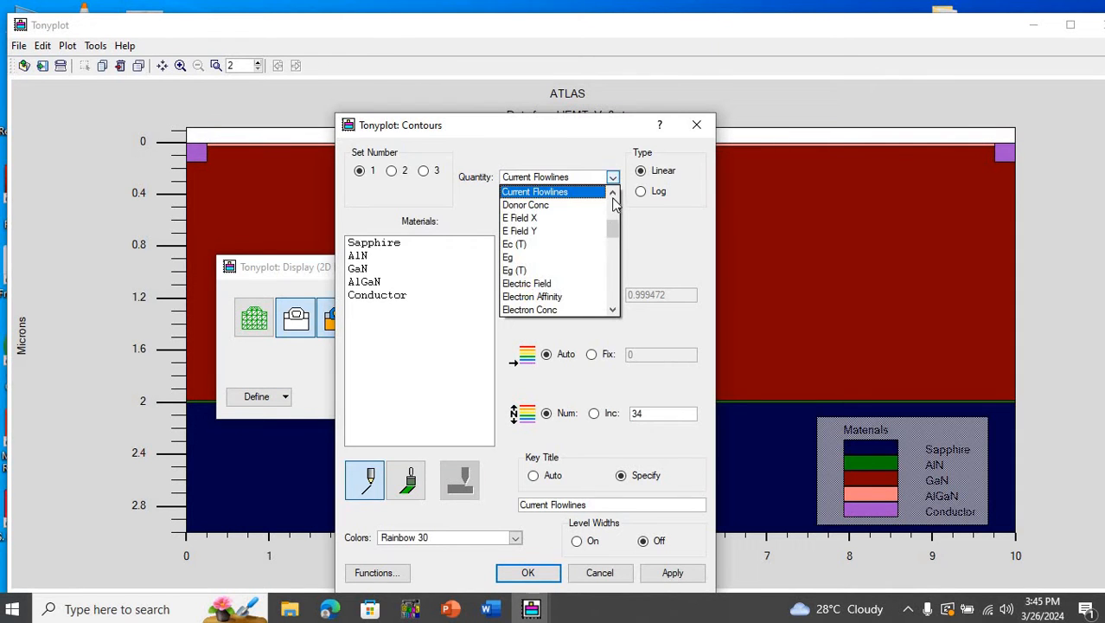
scroll(611, 233, down, 4)
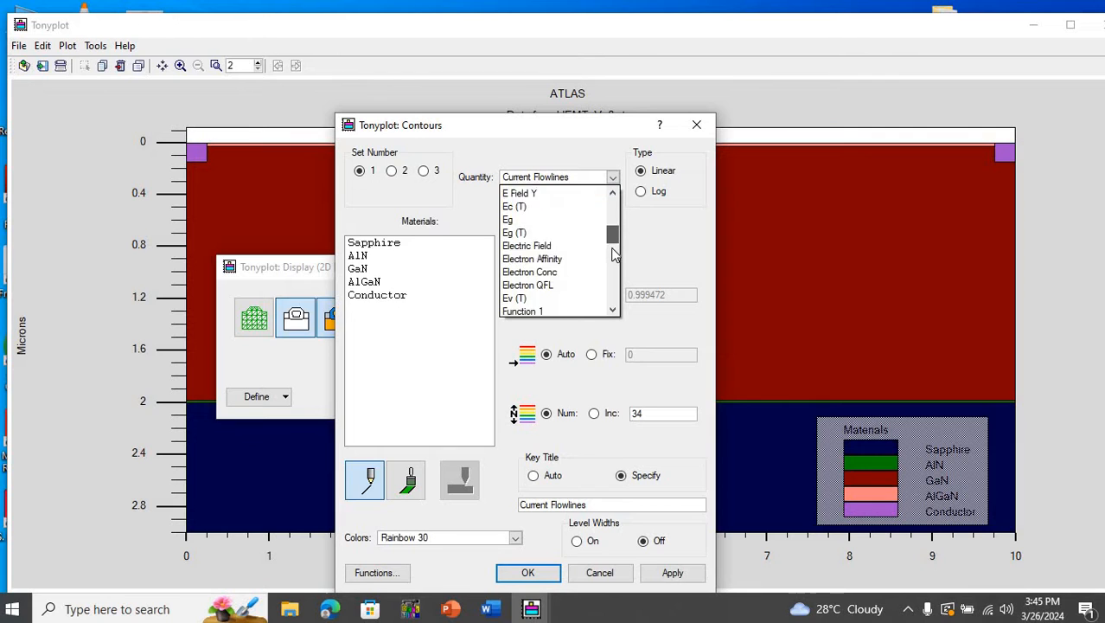
scroll(611, 273, down, 5)
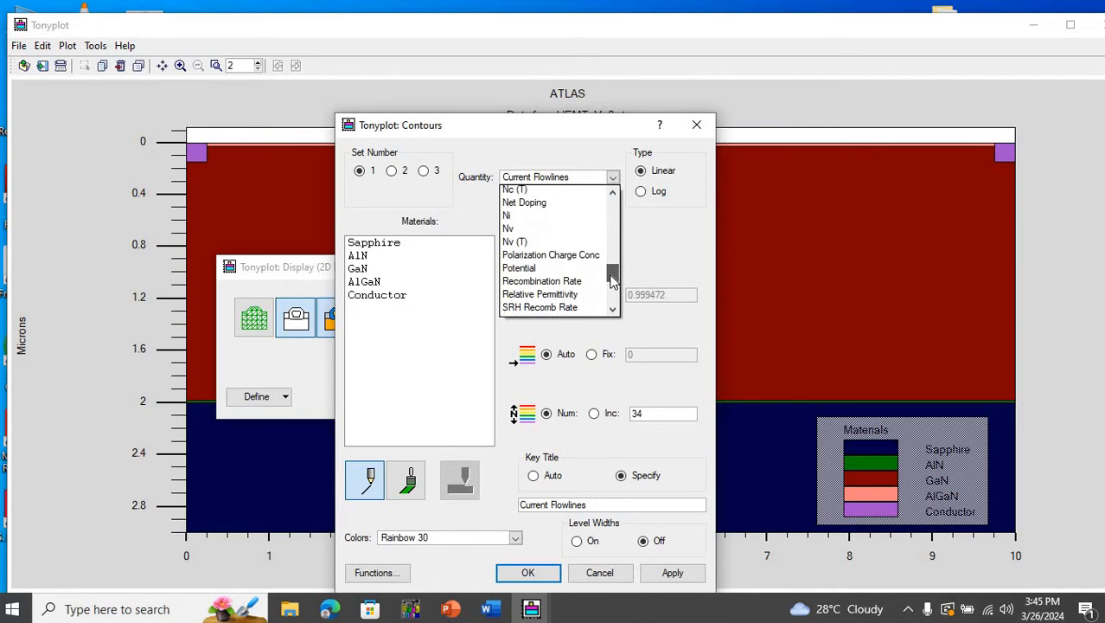
click(592, 249)
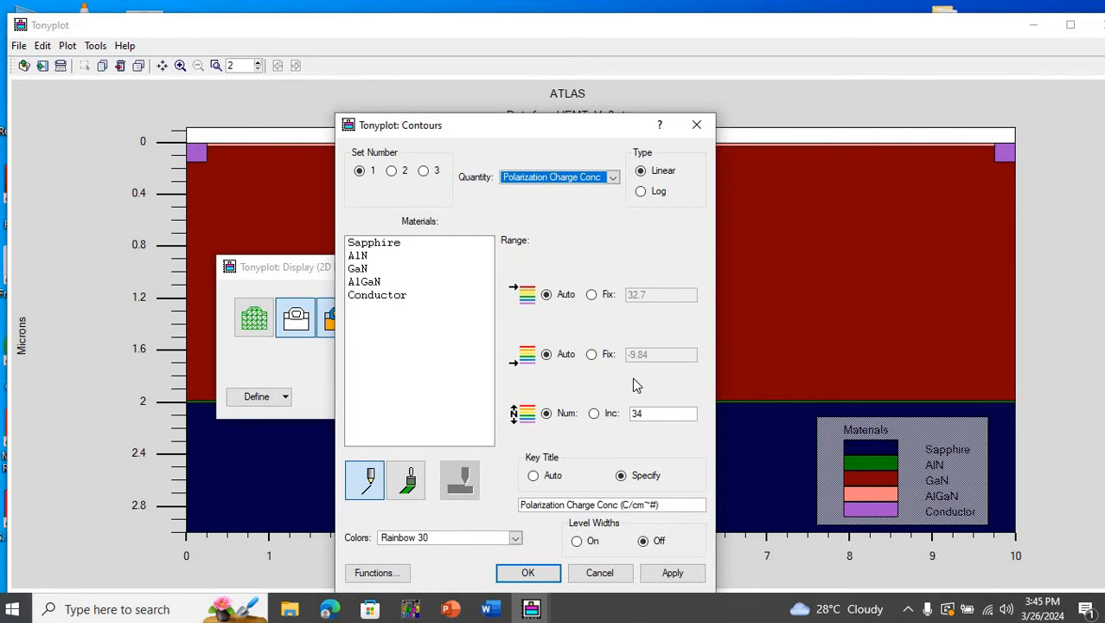
click(672, 571)
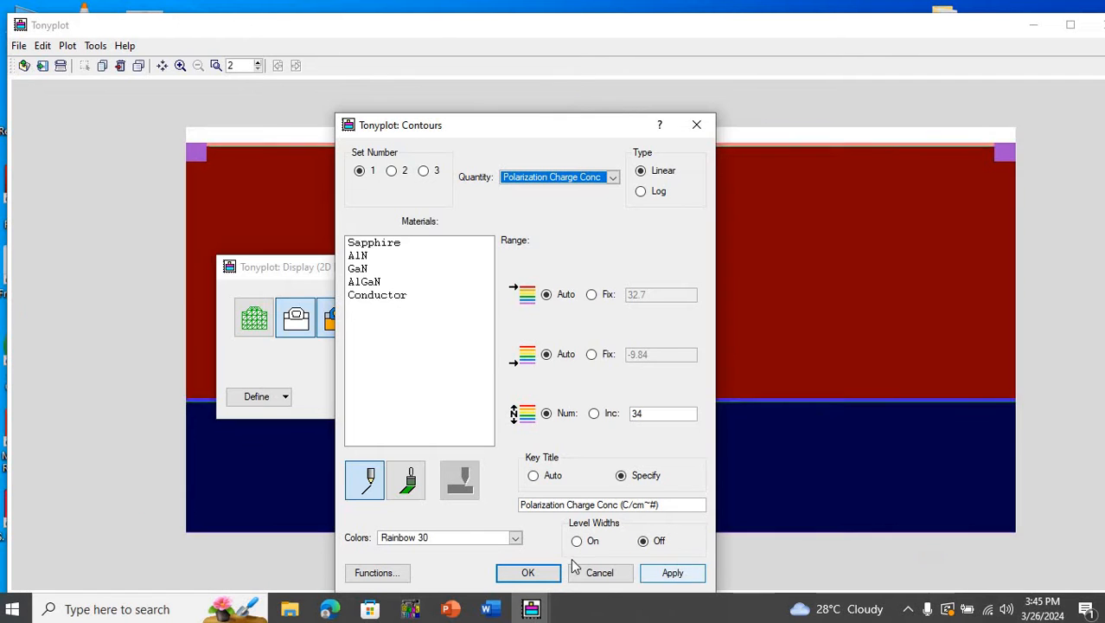
click(528, 572)
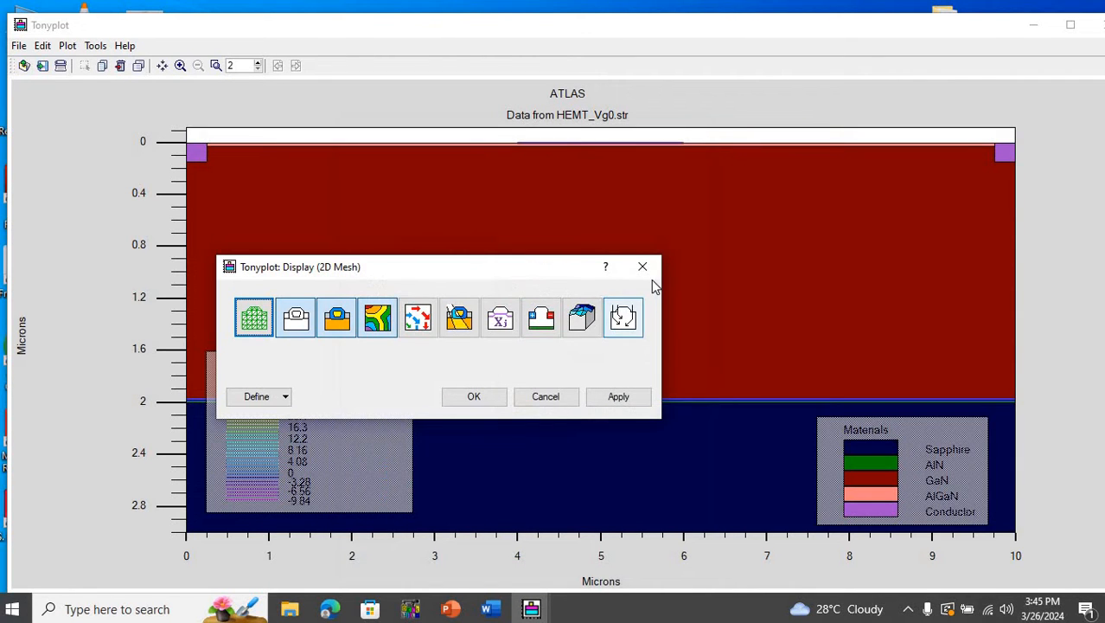
click(299, 143)
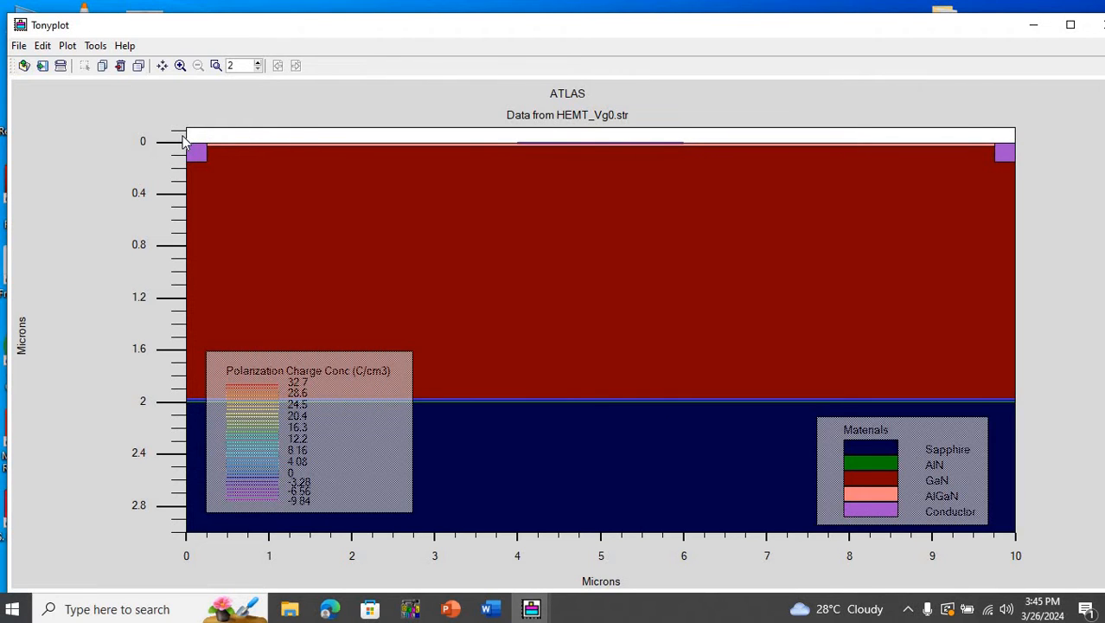
- Examine the polarization charge contours along the AlGaN/GaN interface between source and drain
drag(182, 135, 1032, 207)
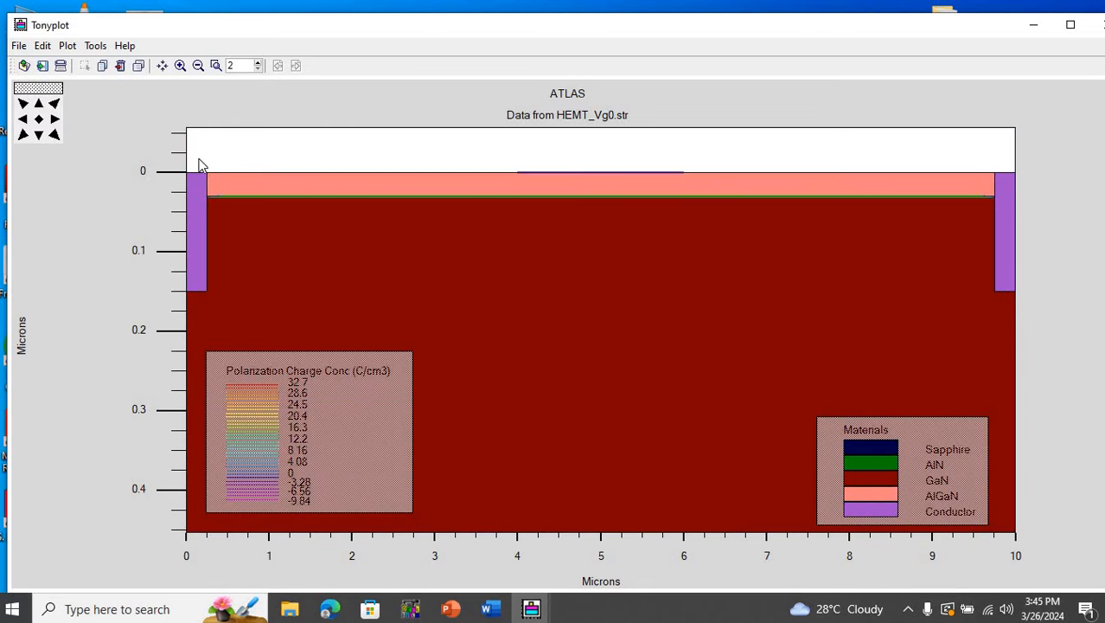
drag(979, 270, 1048, 270)
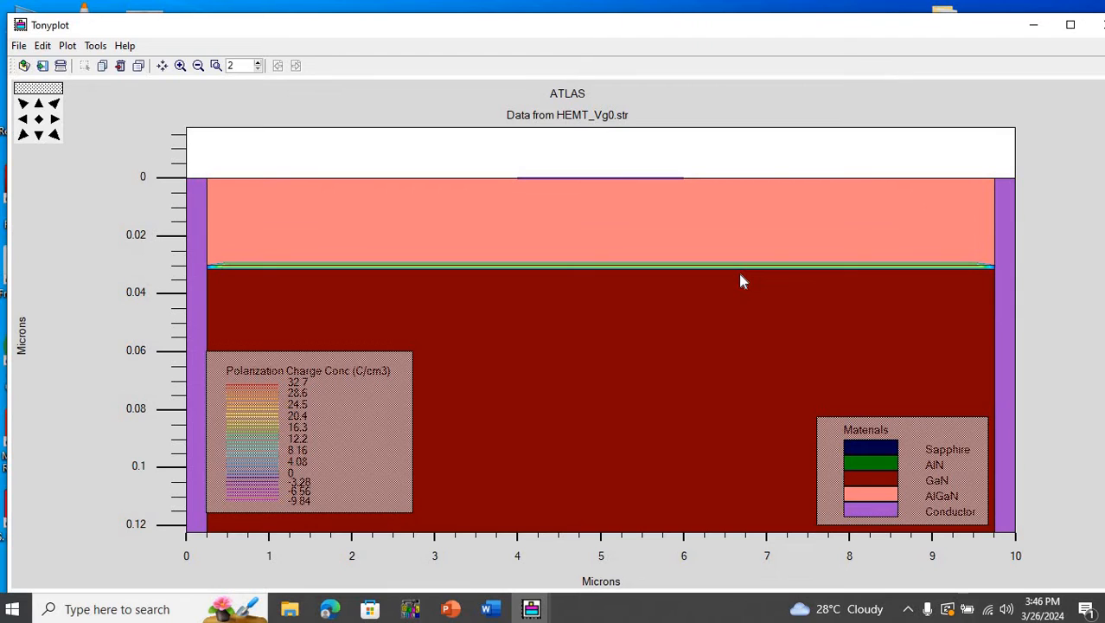
right_click(524, 250)
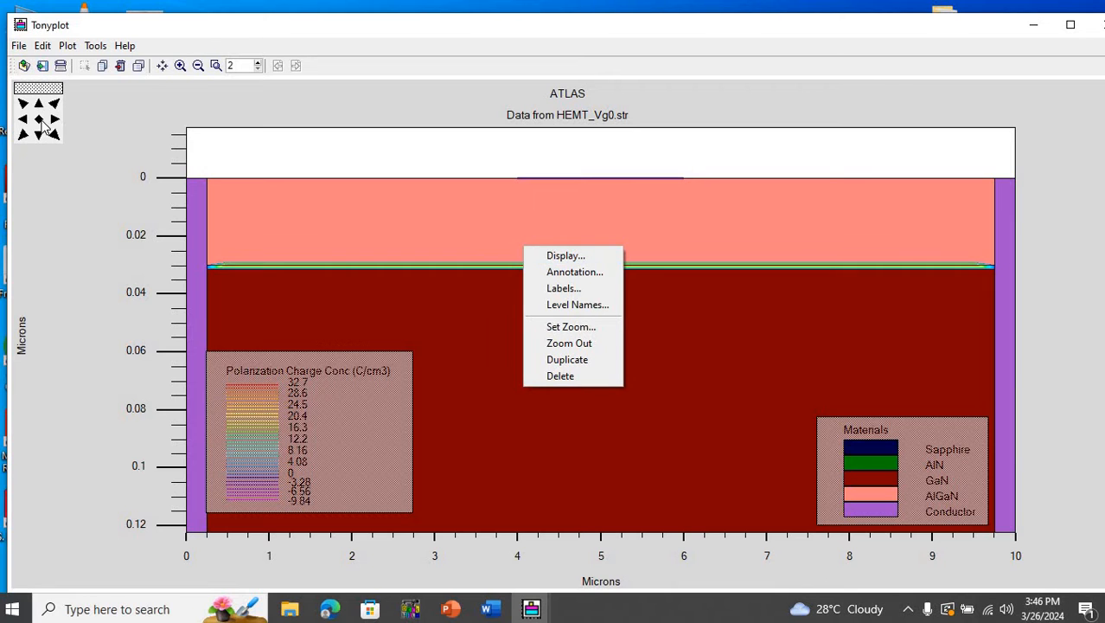
click(40, 119)
- Set the contour quantity to Total Current Density, apply it to the HEMT_Vg0.str plot and close the display settings
right_click(395, 169)
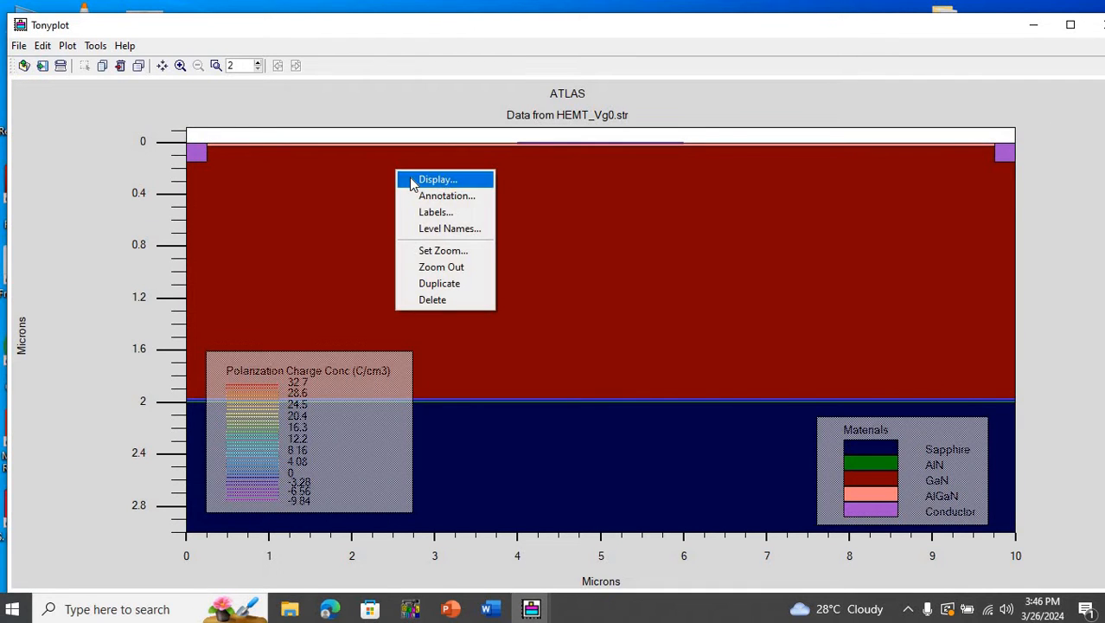
click(410, 179)
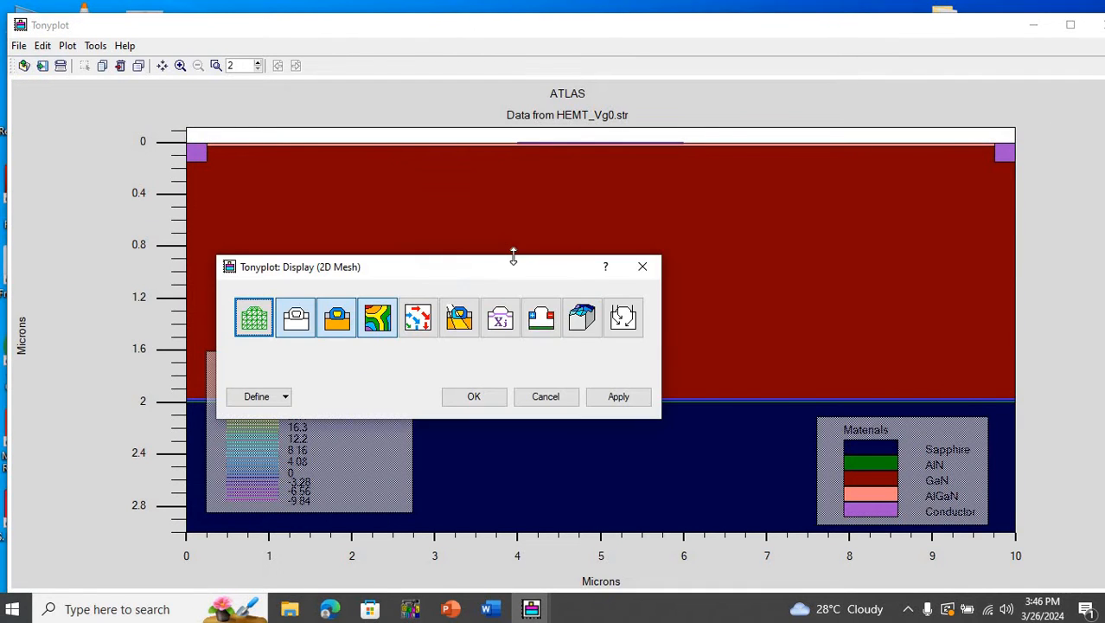
click(287, 396)
click(281, 432)
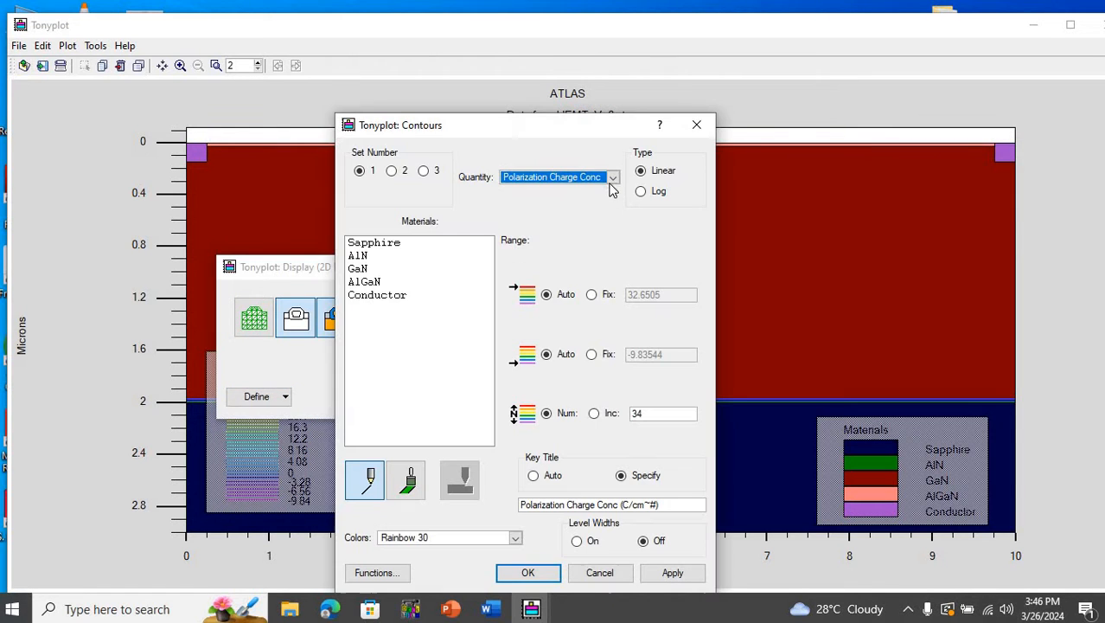
click(612, 177)
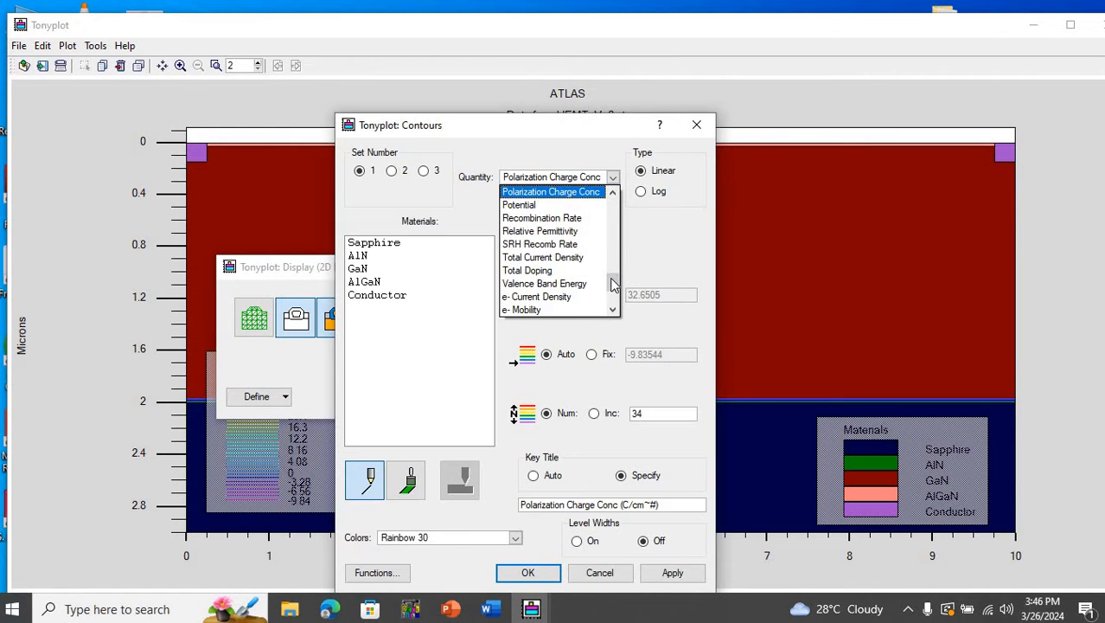
click(581, 259)
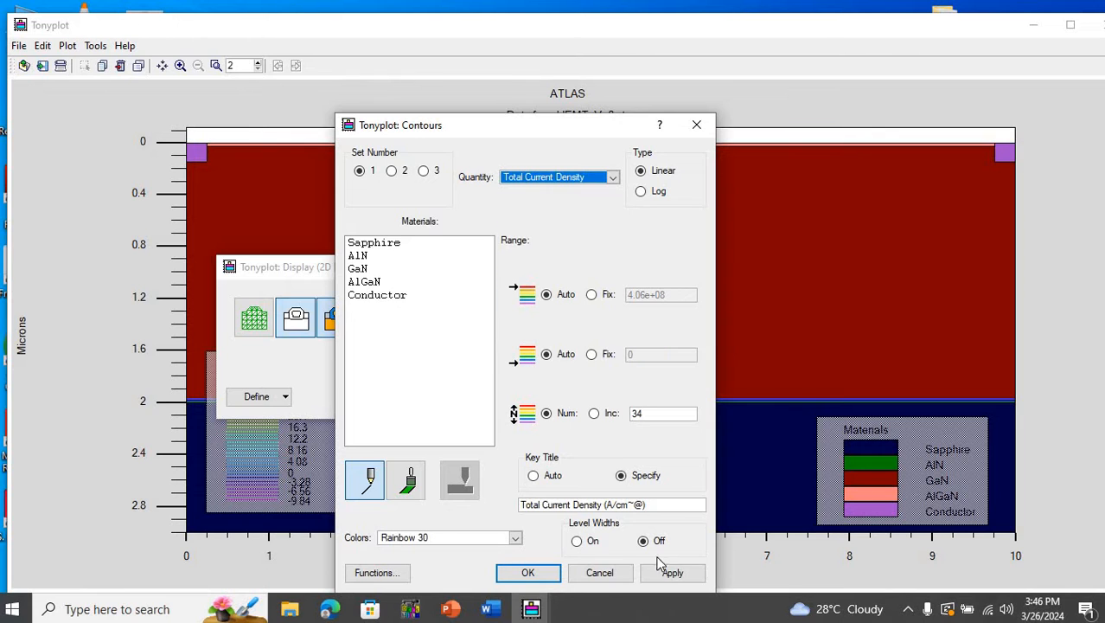
click(672, 572)
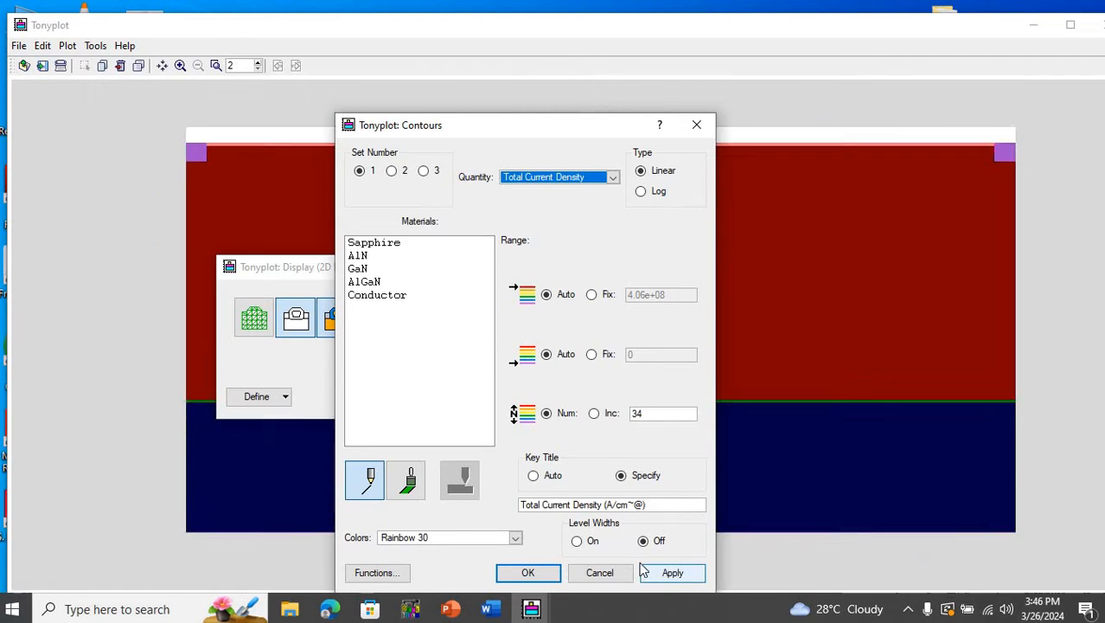
key(Return)
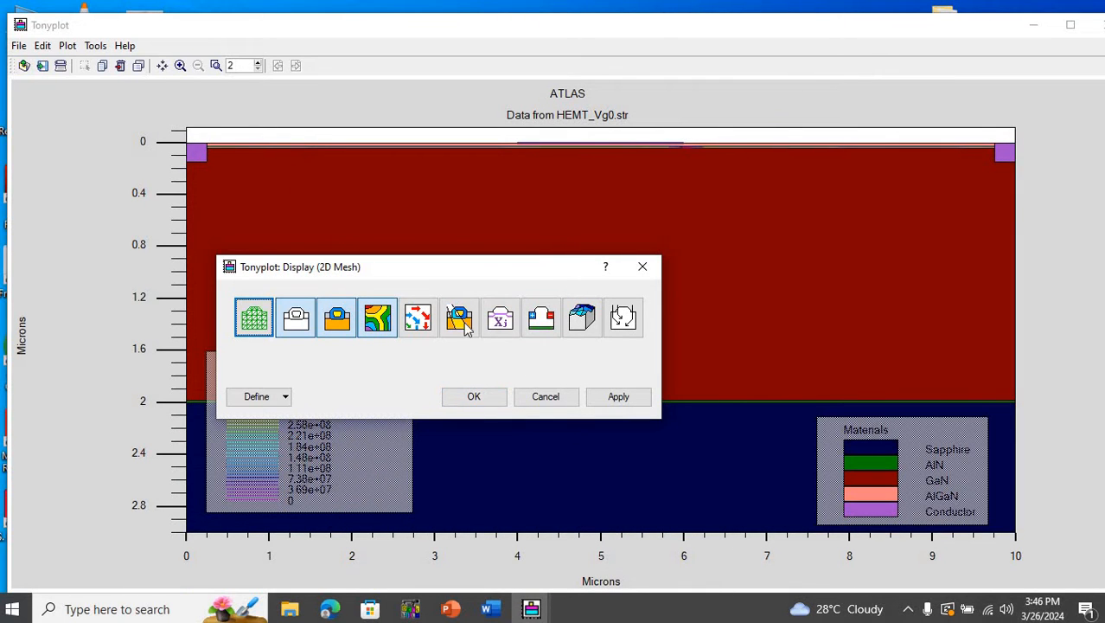
click(479, 396)
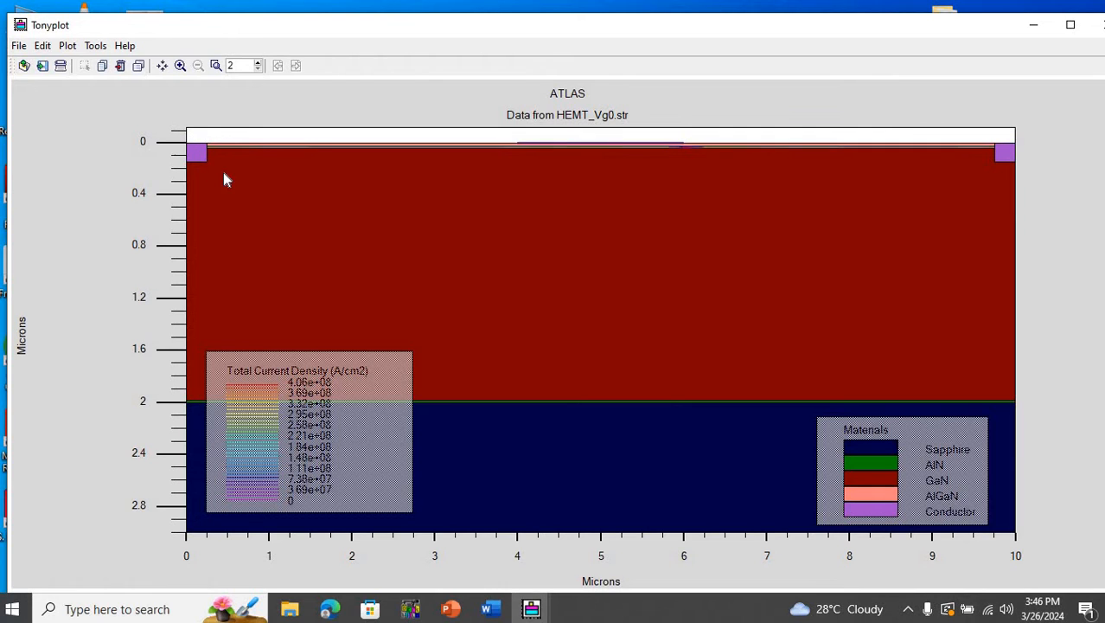
- Examine the total current density contours along the AlGaN/GaN interface between source and drain, and restore the full structure view
drag(224, 179, 388, 186)
drag(923, 231, 1021, 224)
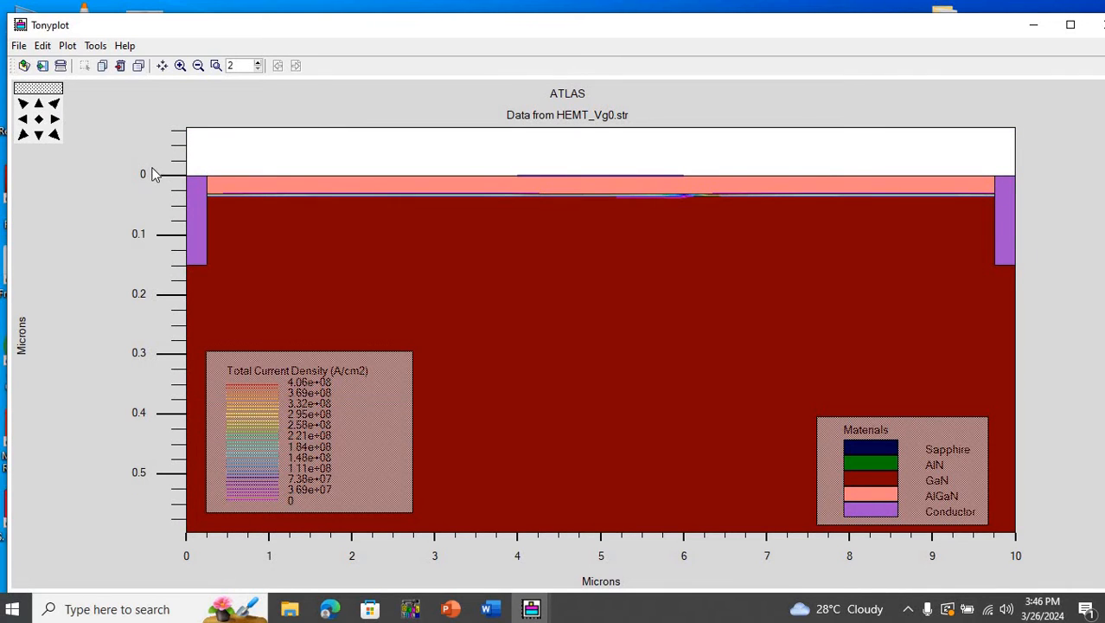
drag(152, 174, 1037, 266)
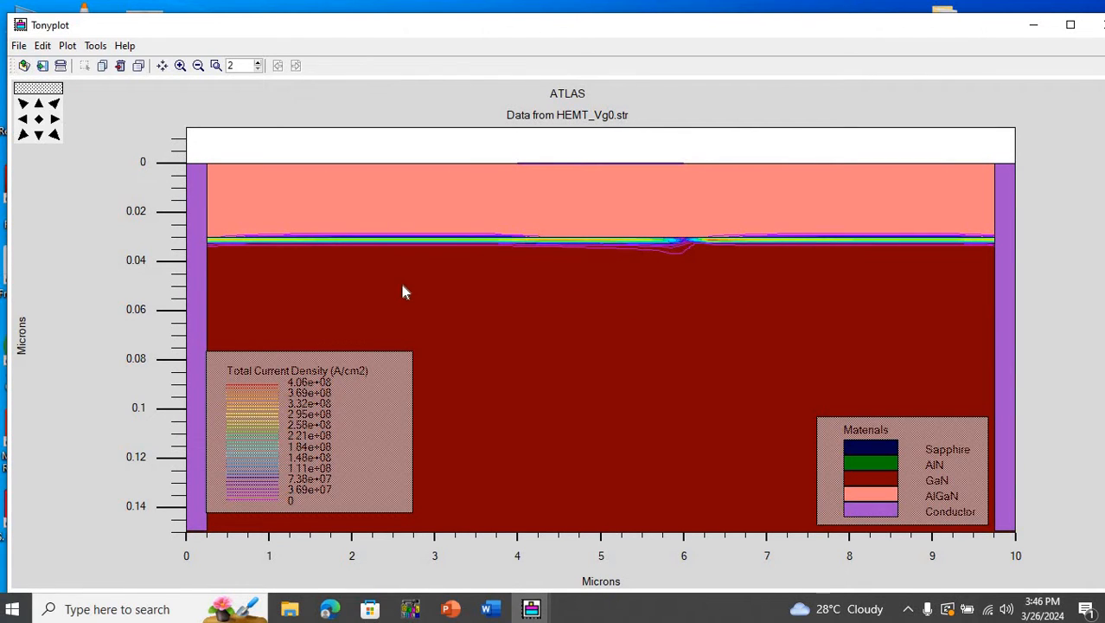
drag(796, 319, 1018, 319)
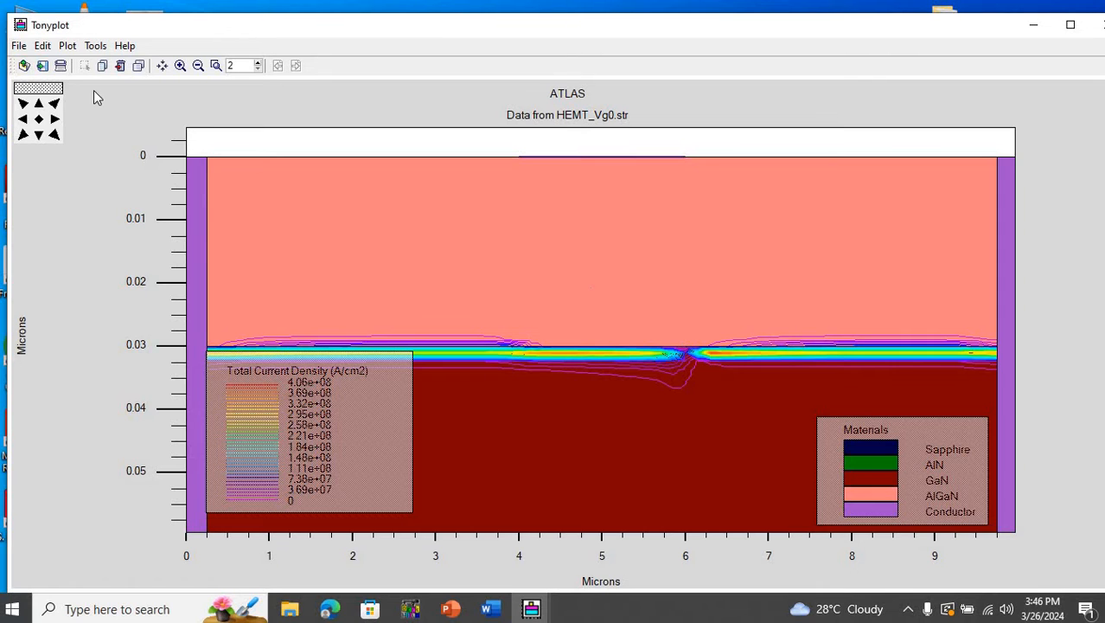
click(38, 118)
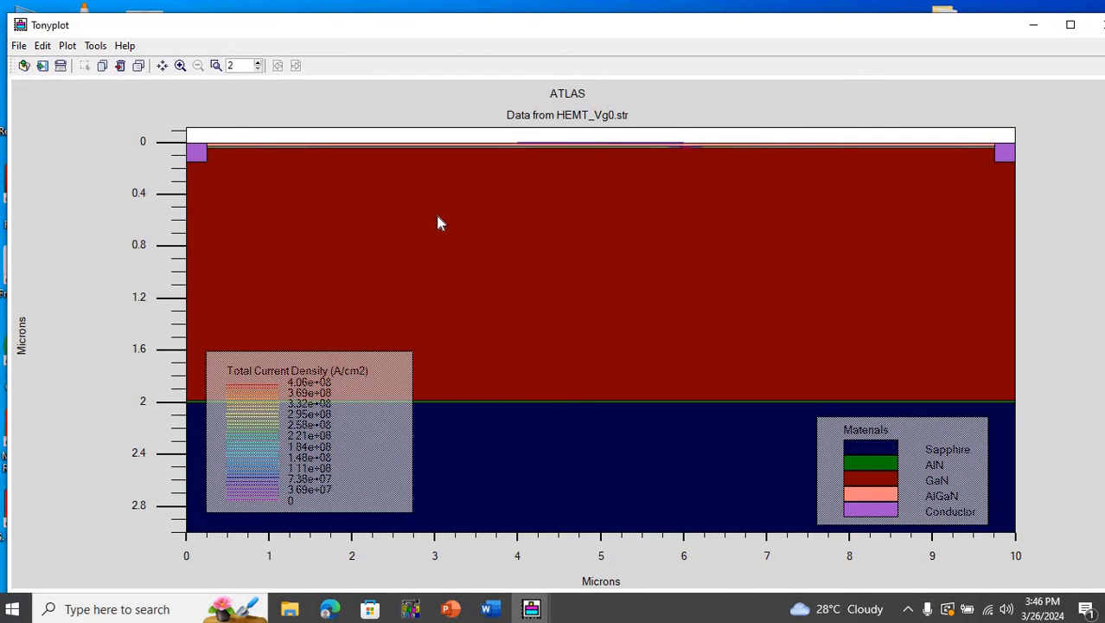
- Render the total current density contours as filled areas and inspect them near the device surface
right_click(437, 223)
click(476, 218)
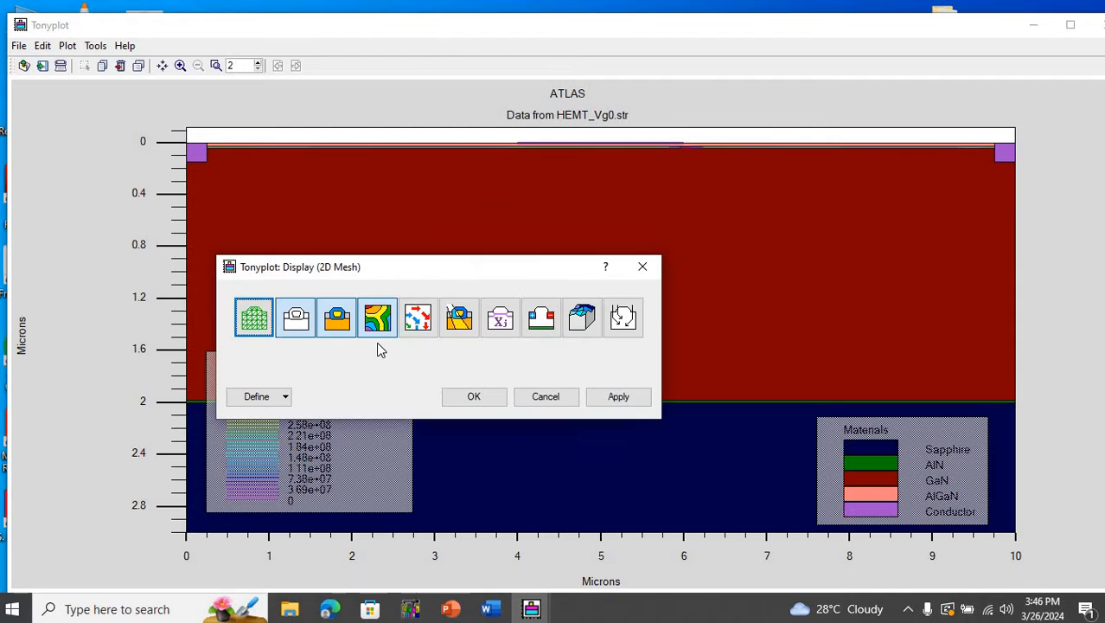
click(286, 398)
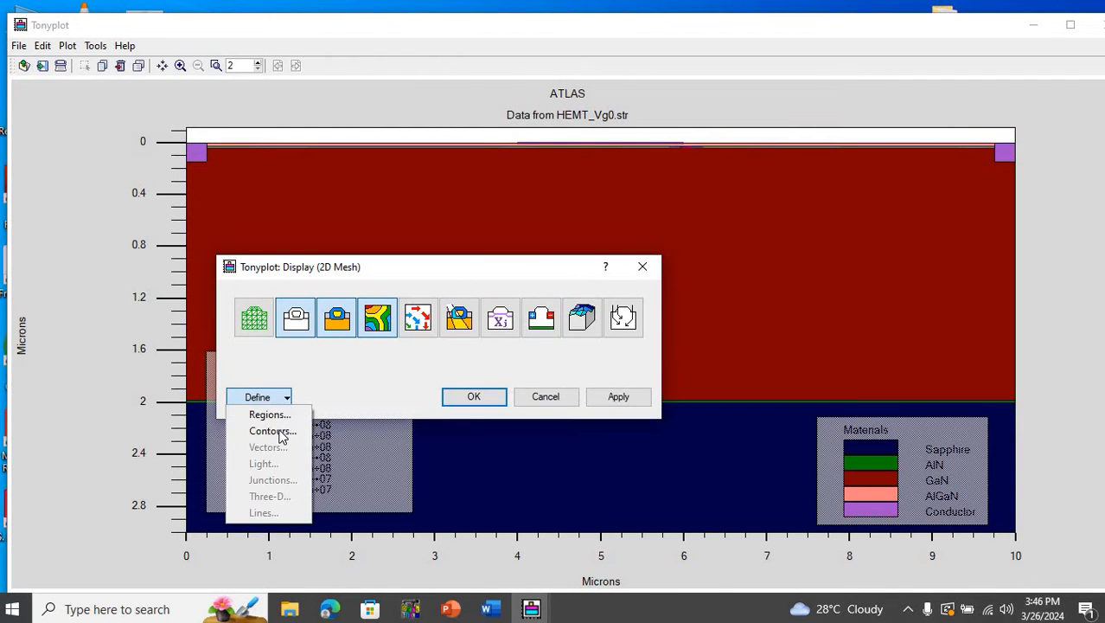
click(275, 432)
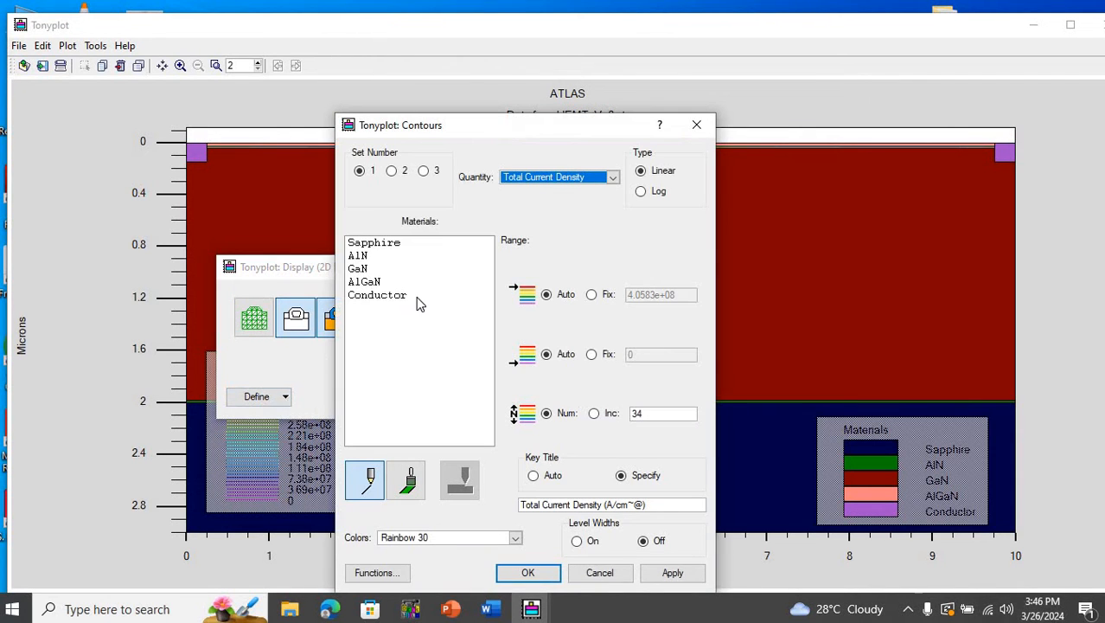
click(410, 481)
click(662, 571)
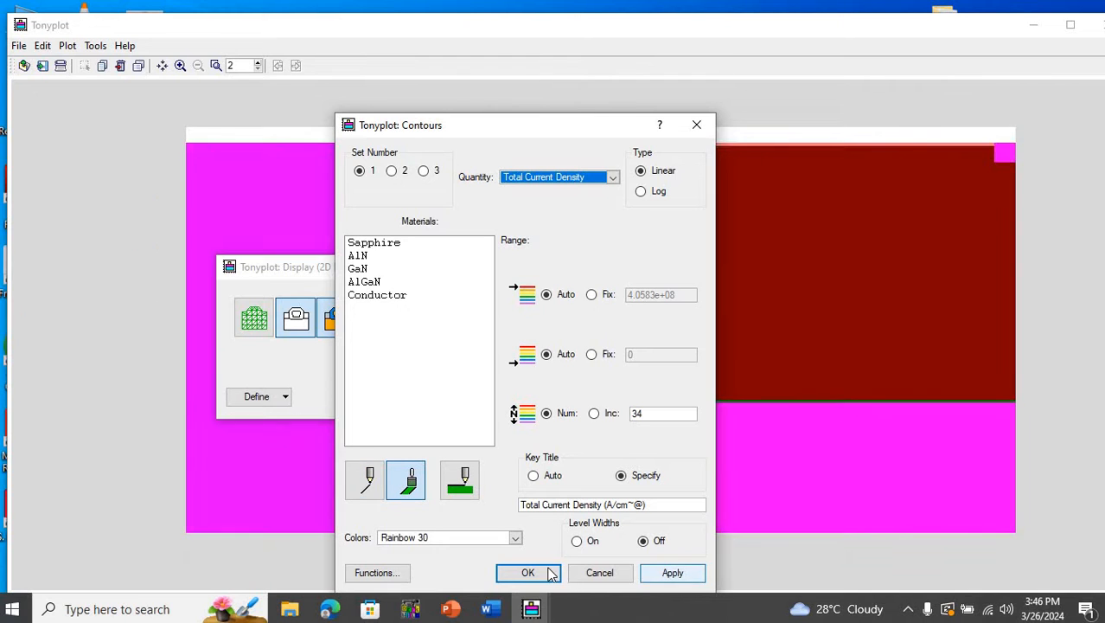
click(527, 573)
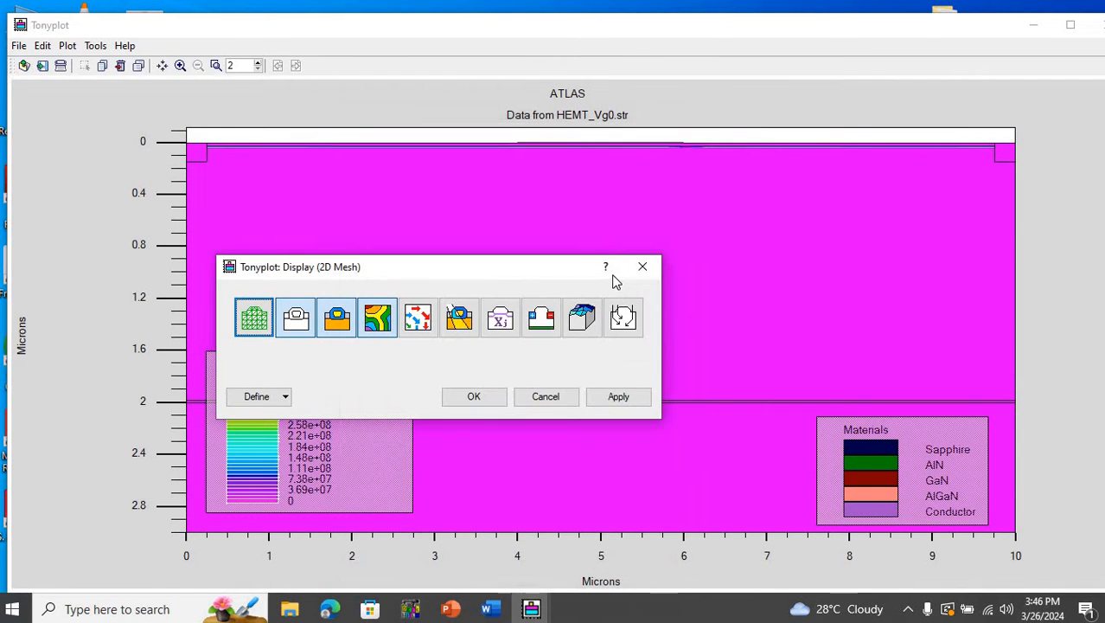
click(642, 268)
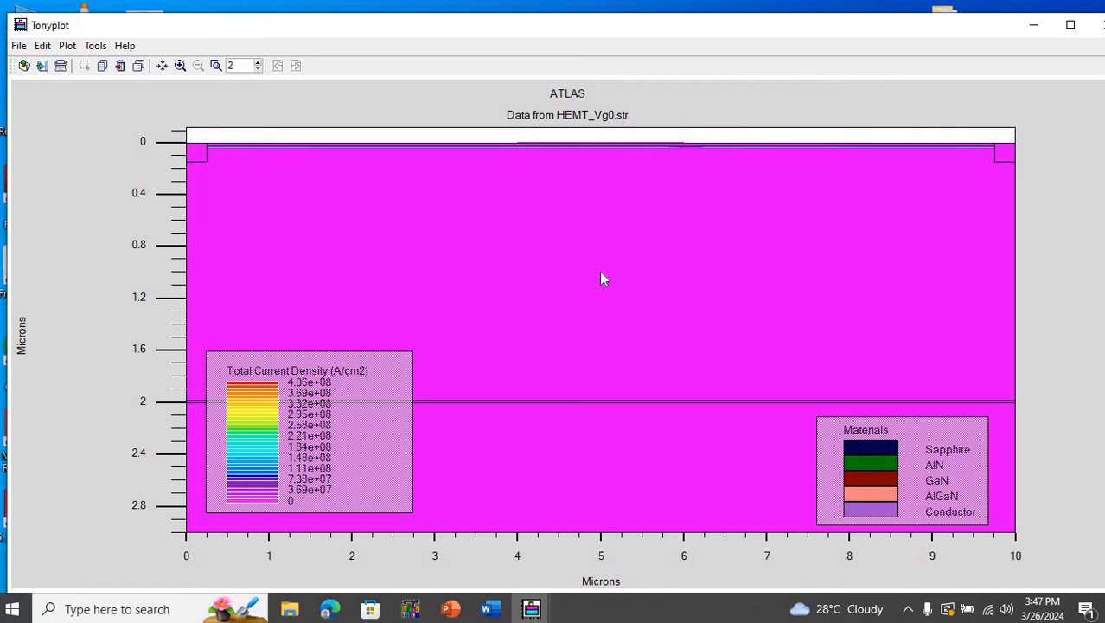
drag(338, 178, 1024, 181)
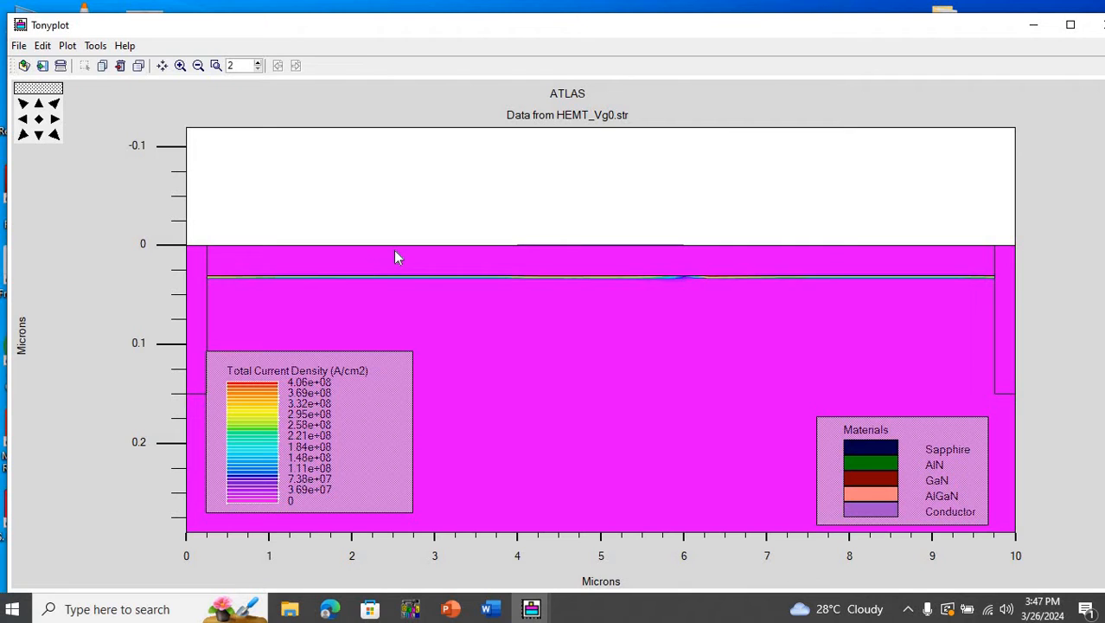
click(38, 118)
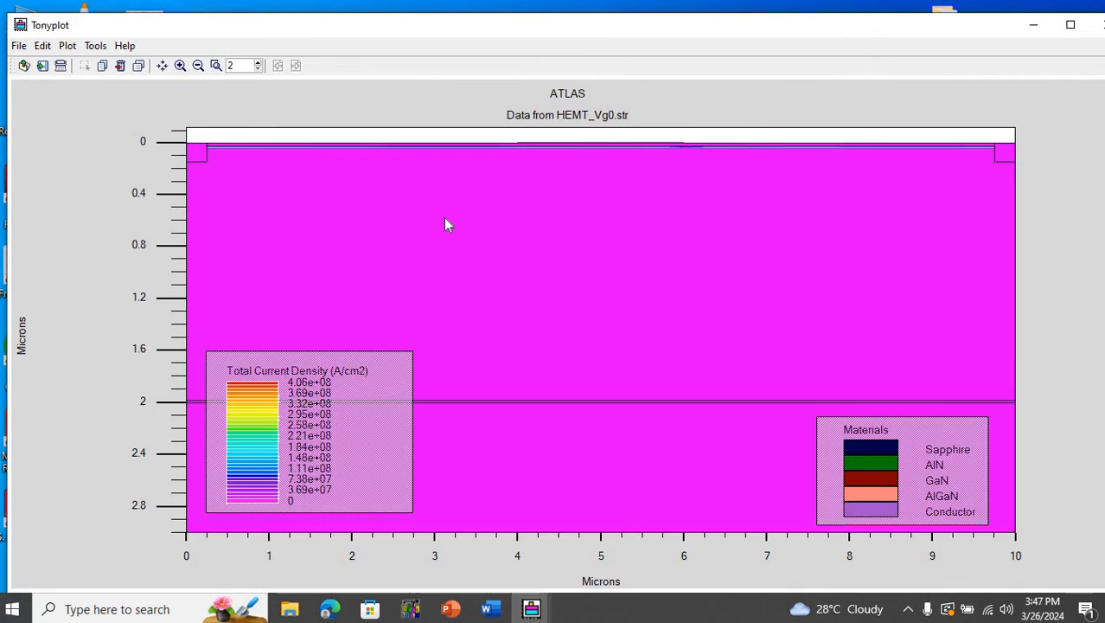
- Set the contour quantity to Current Flowlines, drawn as lines instead of filled areas, and apply it to the plot
right_click(444, 224)
click(470, 227)
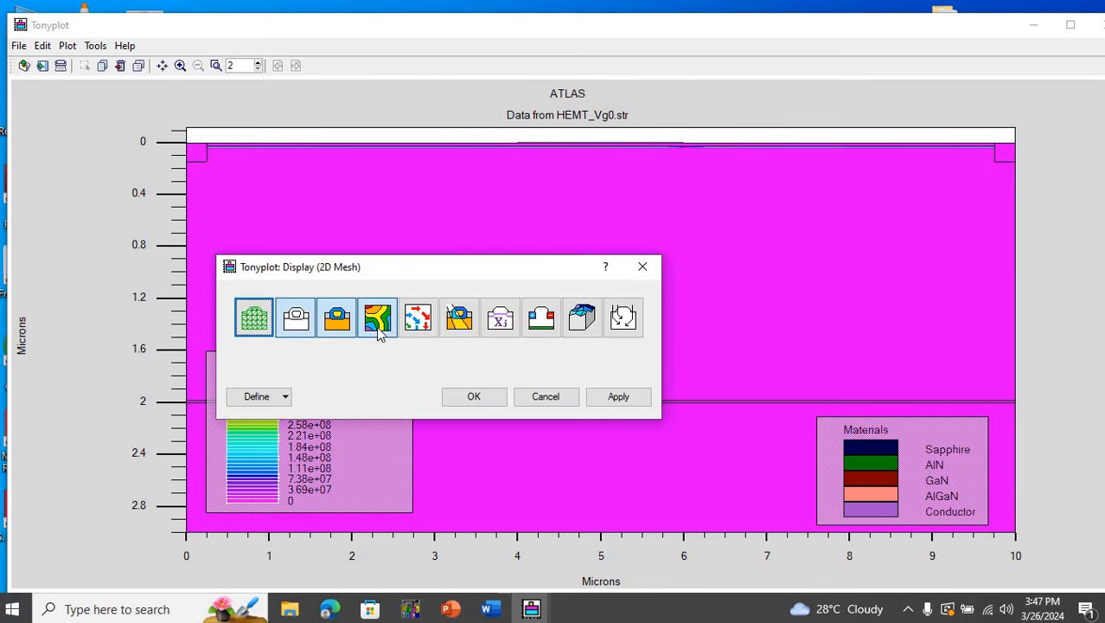
click(286, 396)
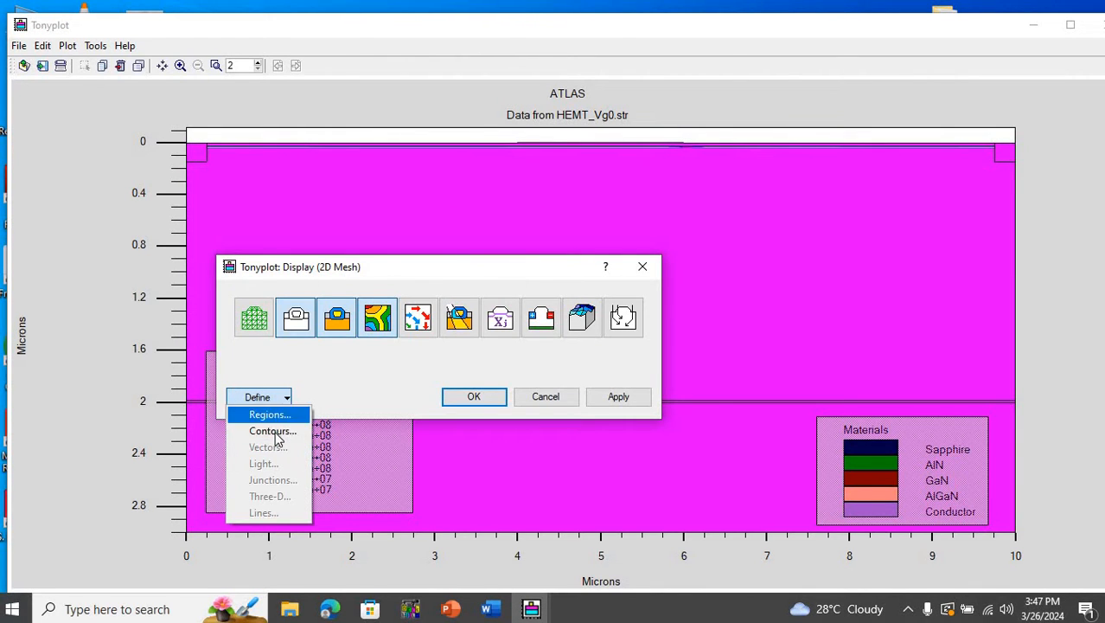
click(276, 435)
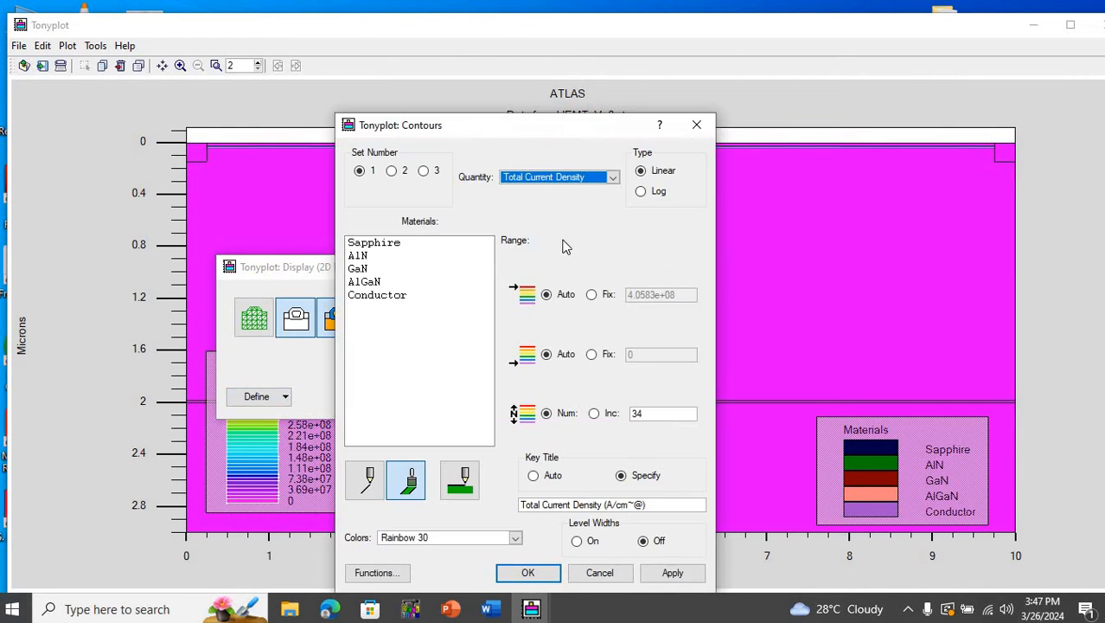
click(613, 178)
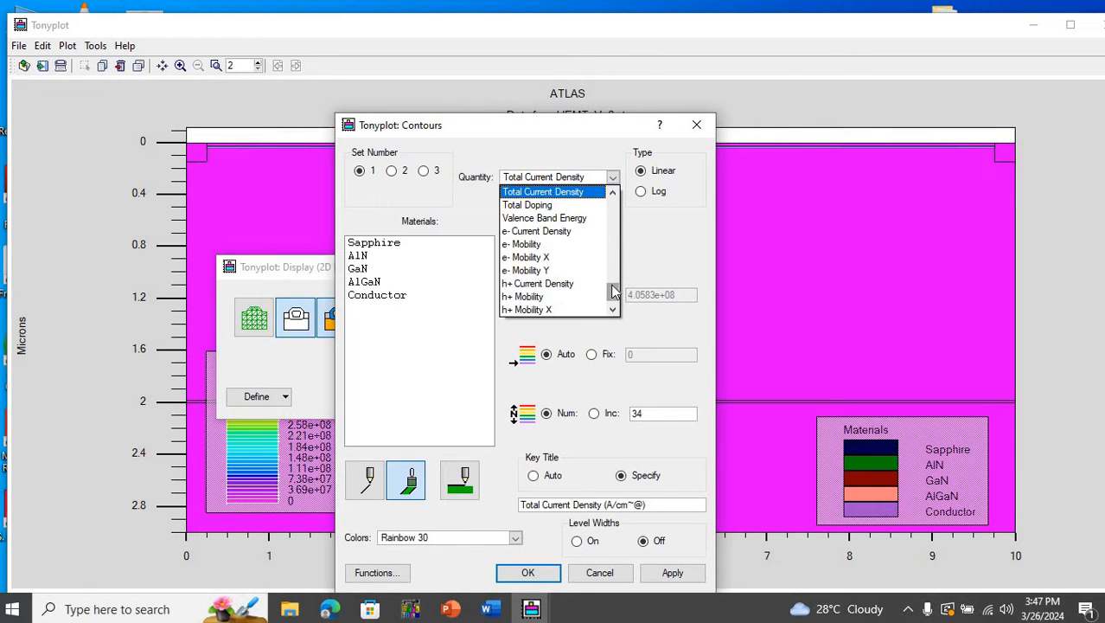
drag(613, 292, 616, 201)
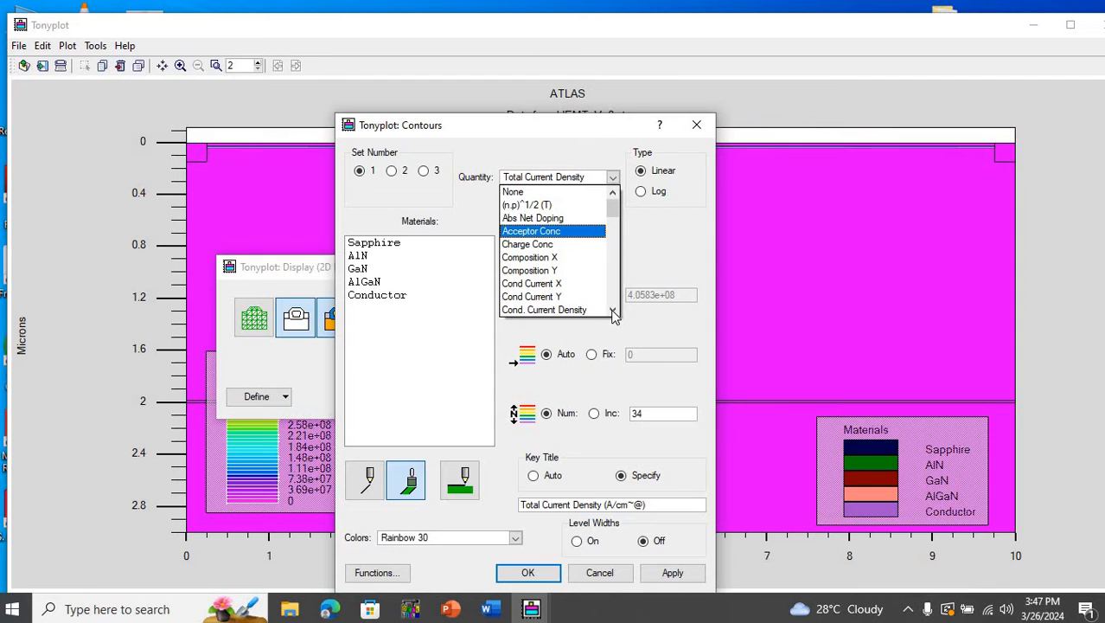
scroll(610, 303, down, 2)
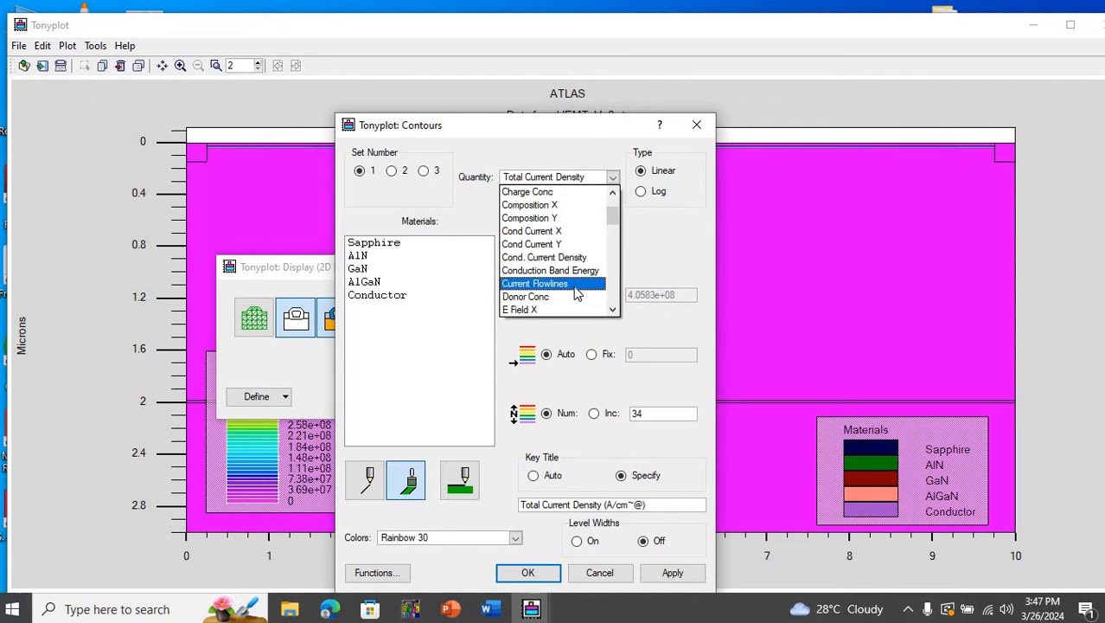
click(576, 294)
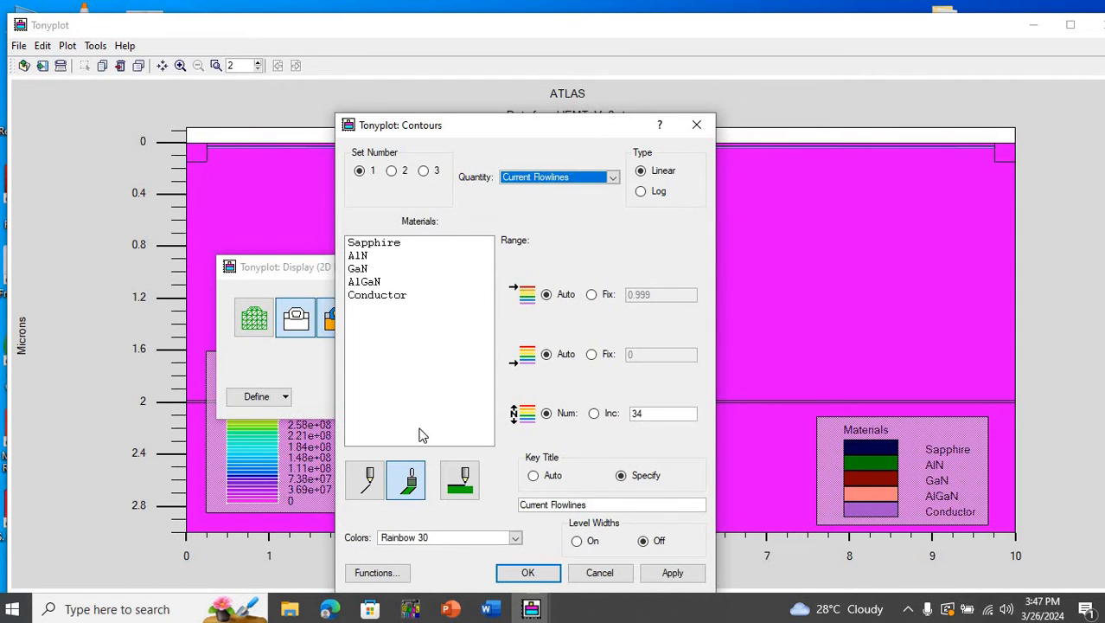
click(365, 478)
click(672, 573)
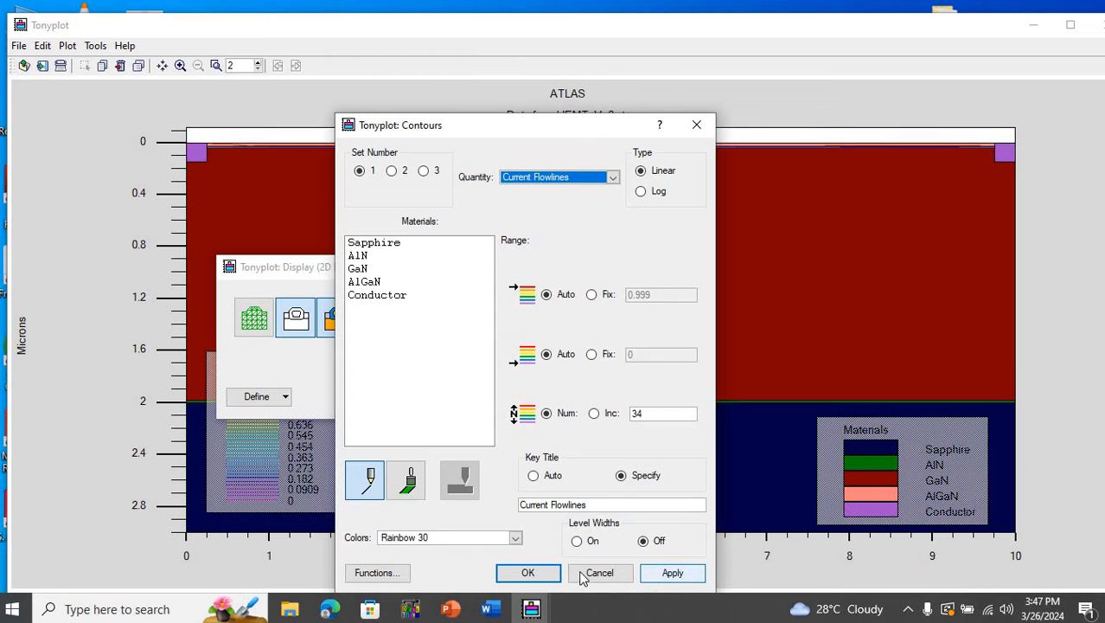
click(549, 575)
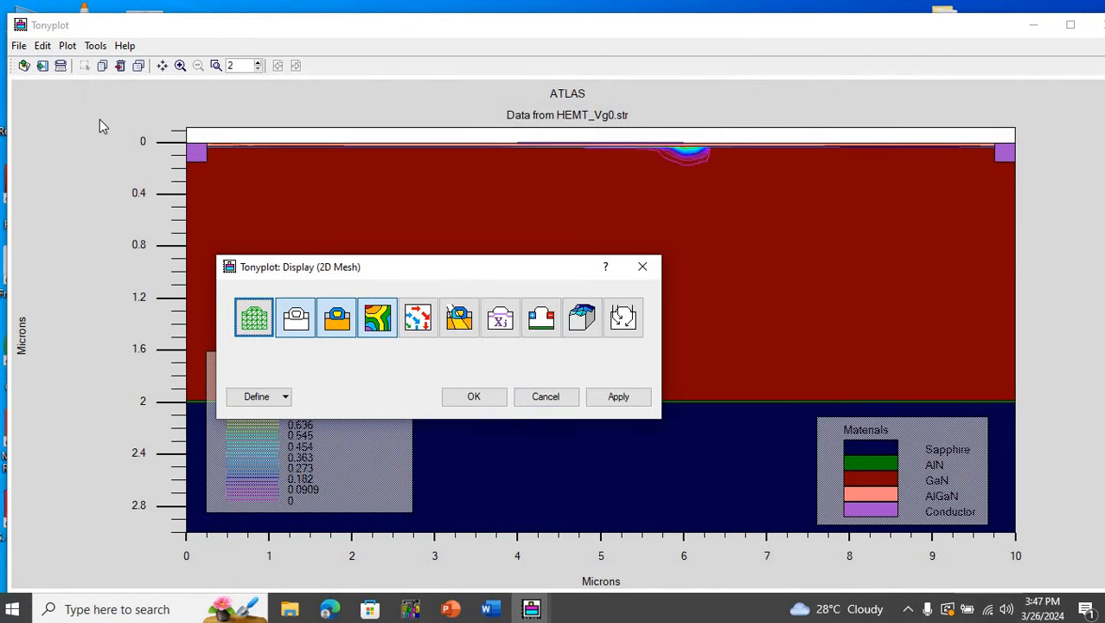
- Examine the current flowlines along the AlGaN/GaN interface between source and gate, and close the HEMT_Vg0.str plot window
drag(160, 120, 1029, 238)
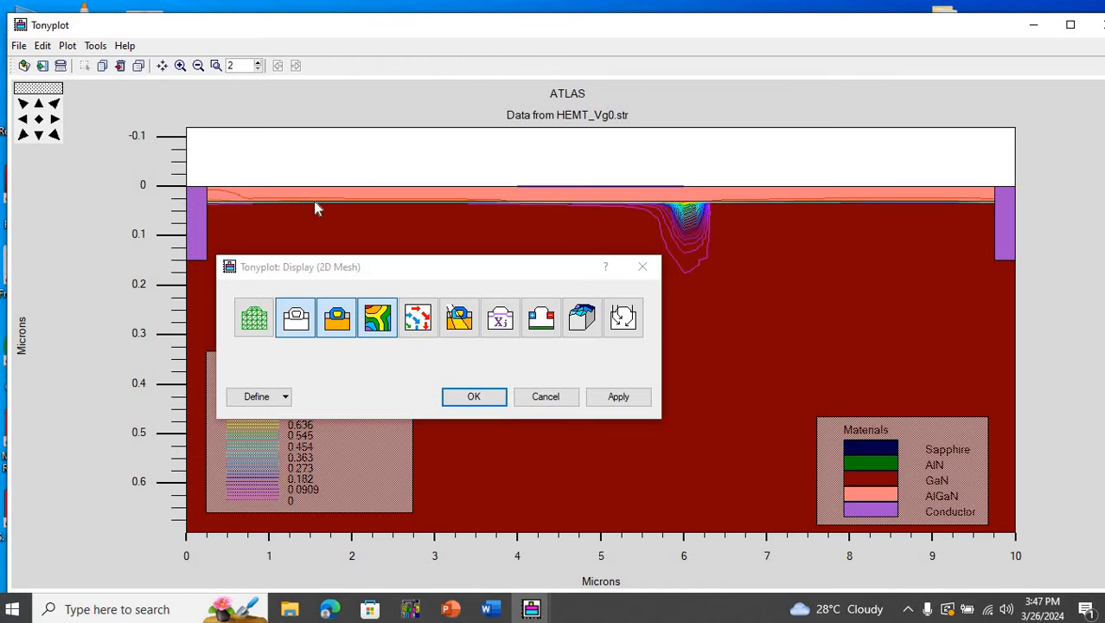
drag(217, 181, 514, 240)
drag(559, 267, 459, 407)
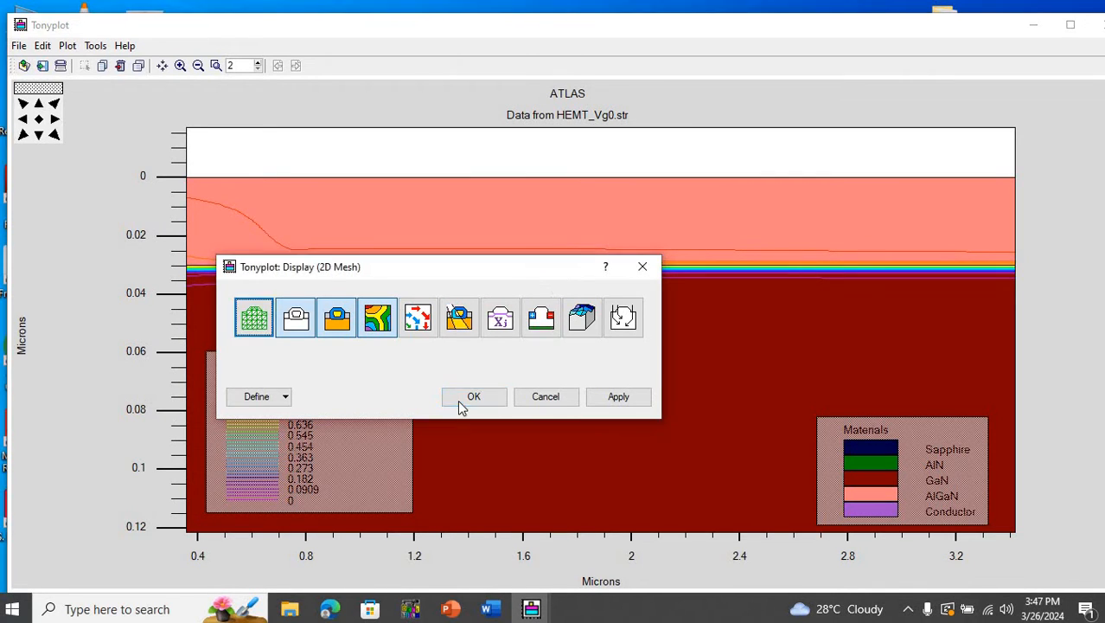
click(603, 253)
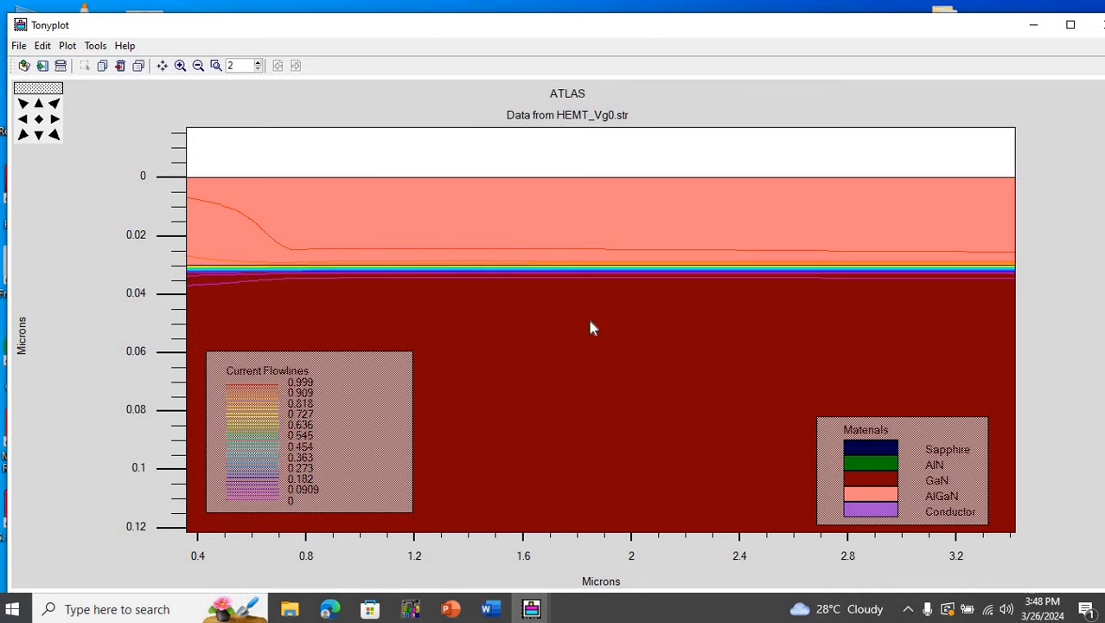
drag(591, 327, 627, 341)
drag(517, 247, 656, 405)
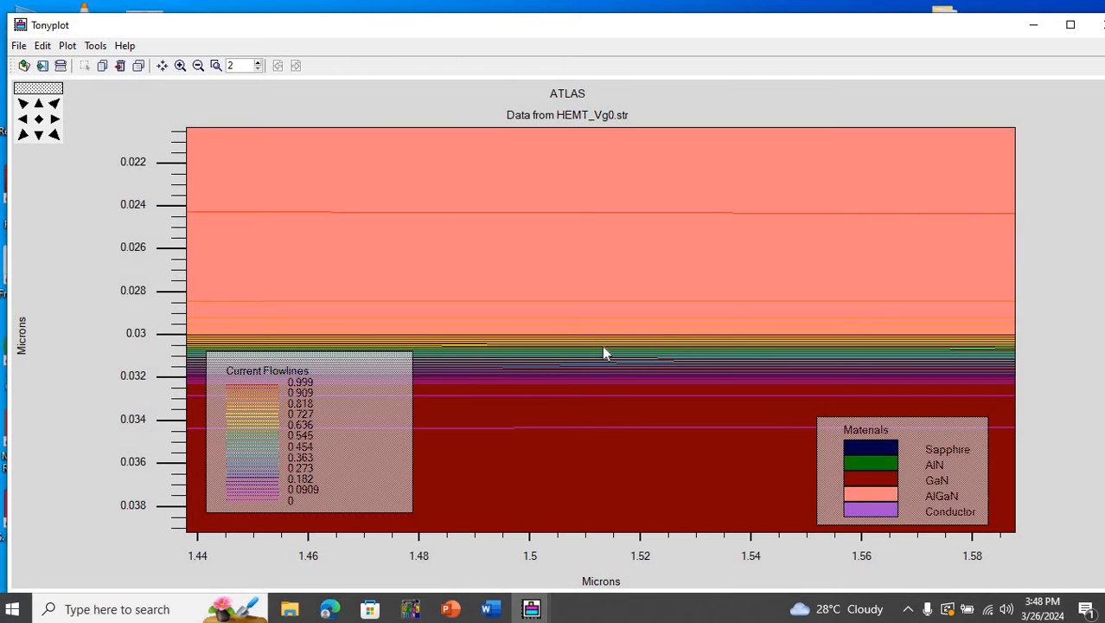
click(38, 119)
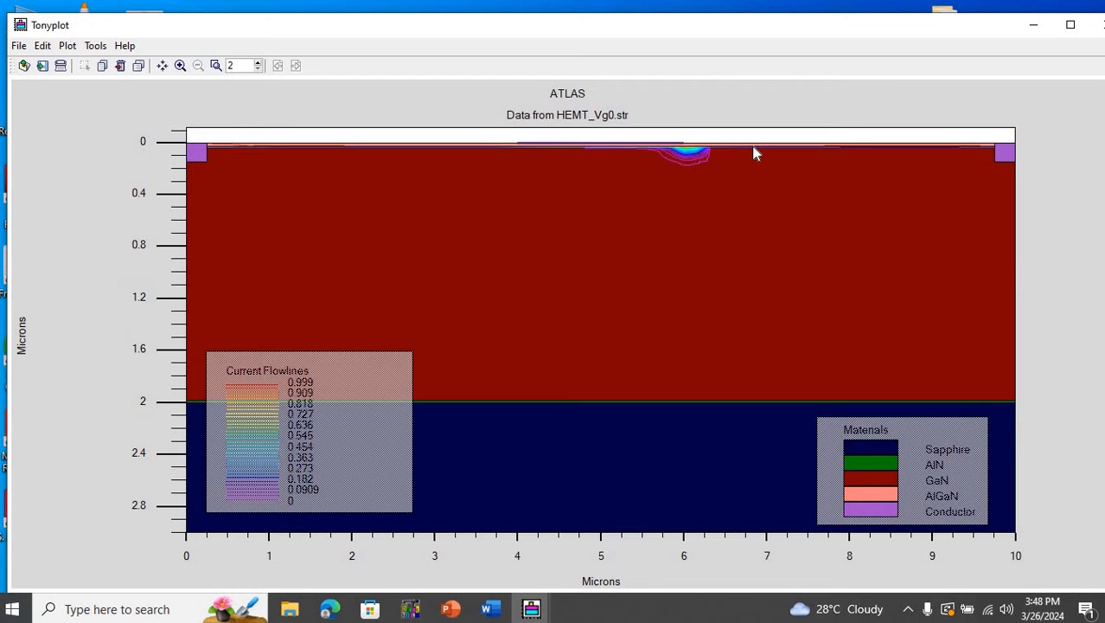
click(1098, 26)
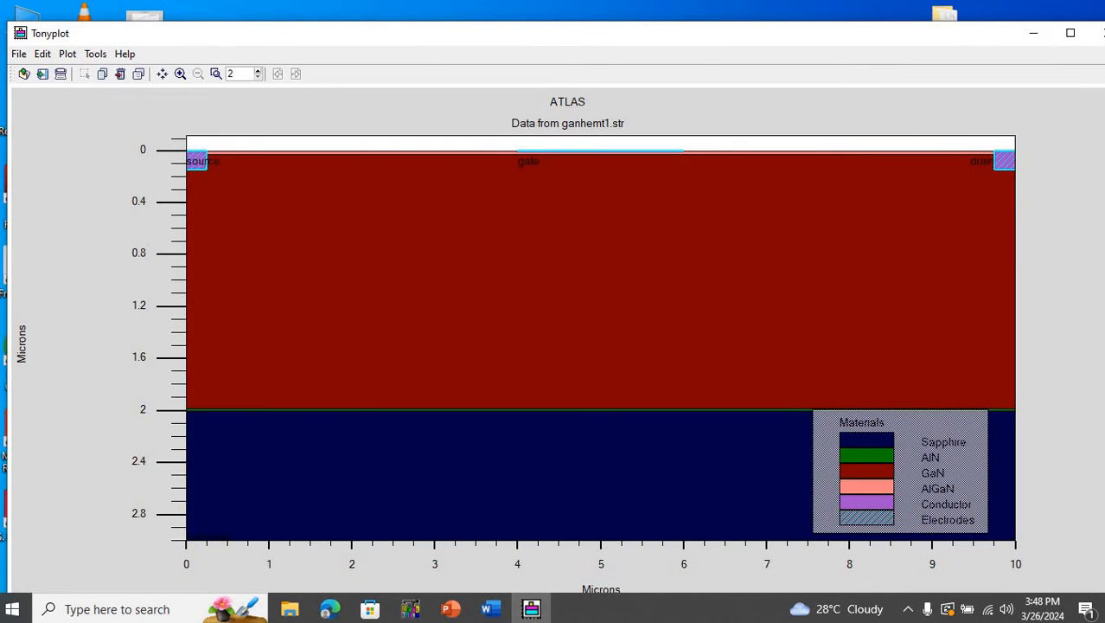
- Hide the electrodes in the ganhemt1.str structure plot and close the display settings
right_click(764, 205)
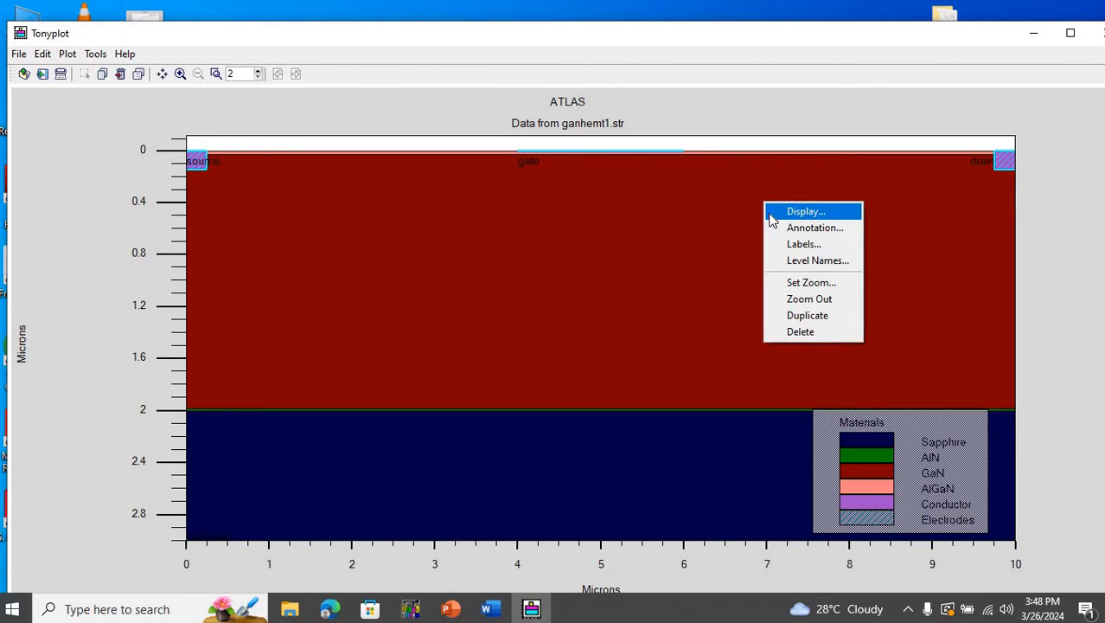
click(776, 211)
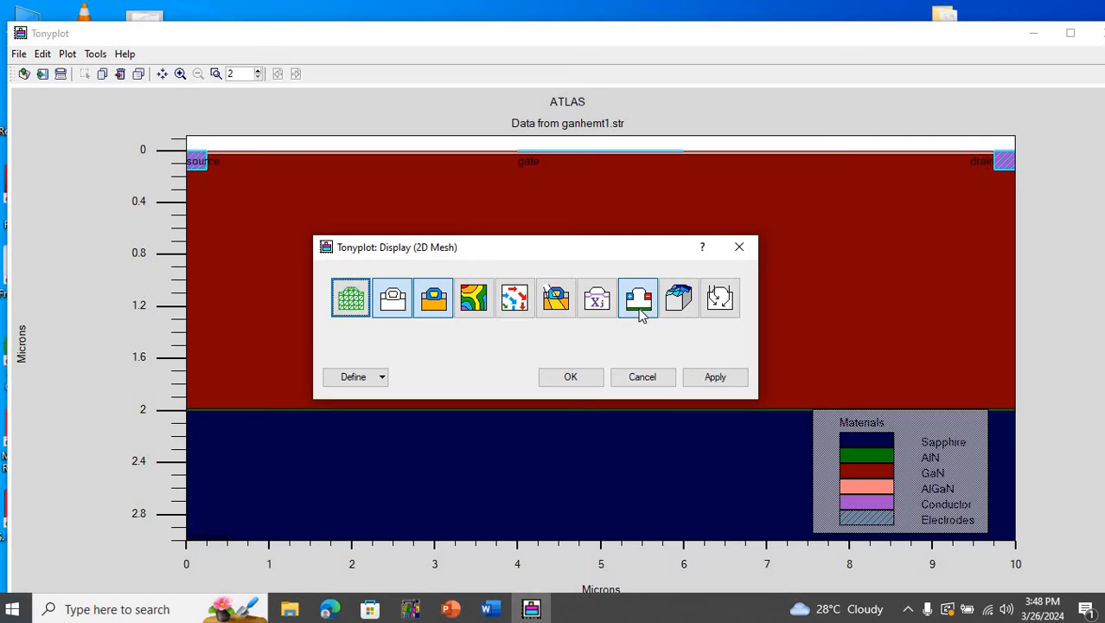
click(710, 375)
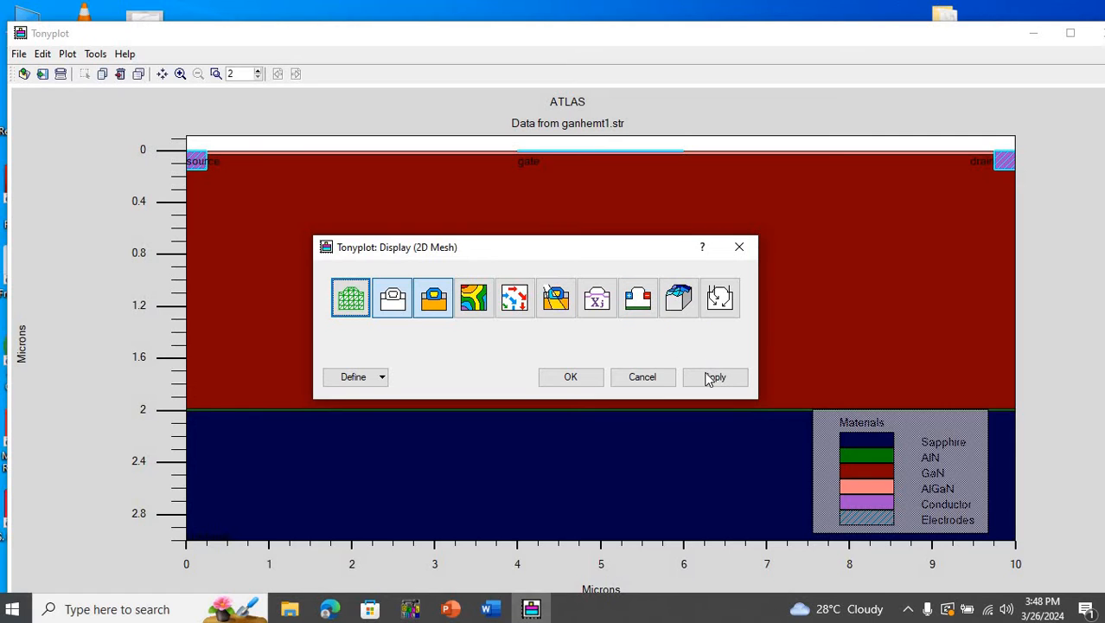
click(585, 378)
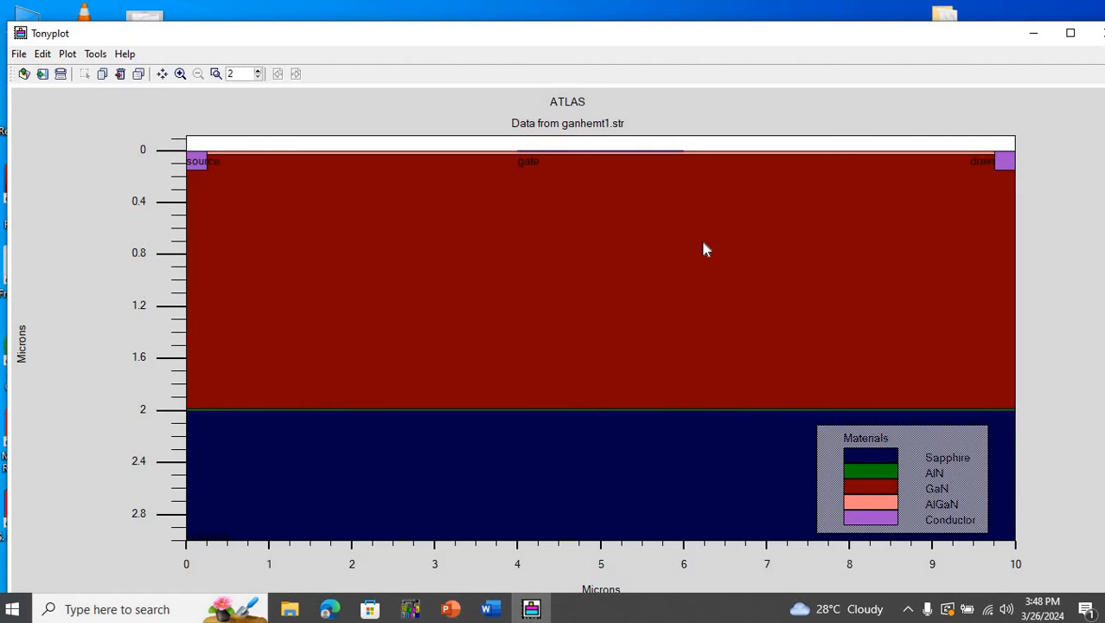
right_click(704, 249)
click(726, 251)
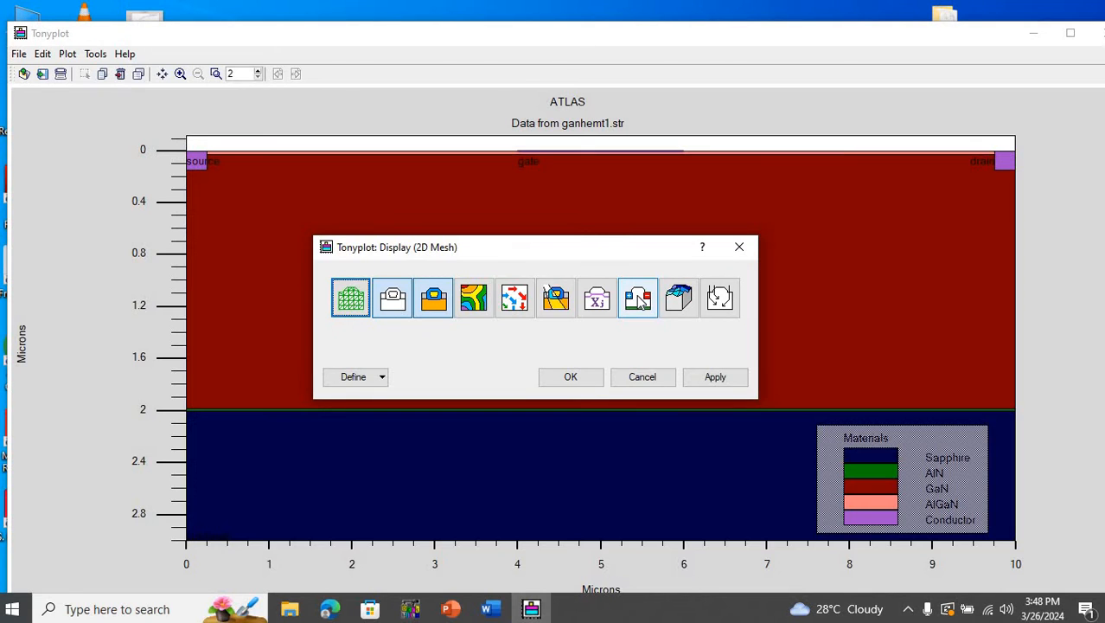
click(640, 299)
click(713, 381)
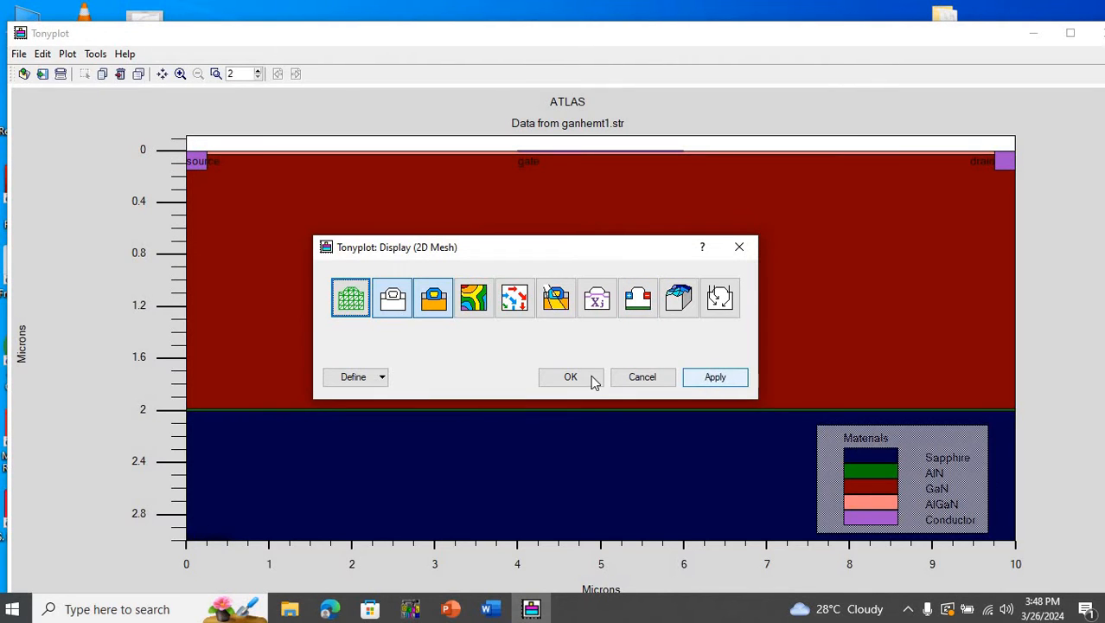
click(582, 381)
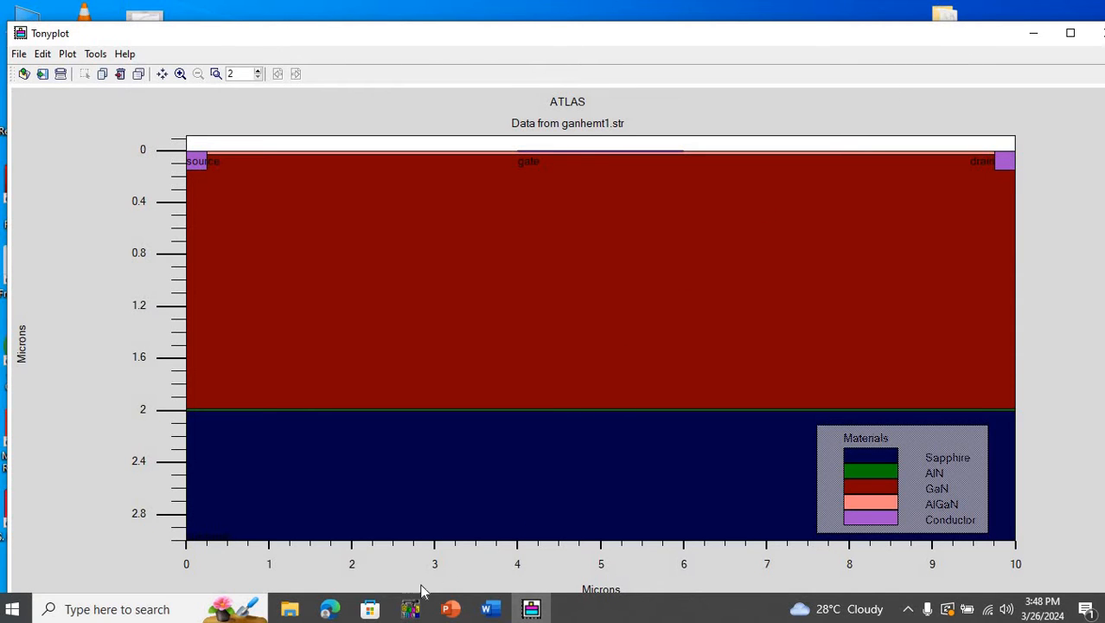
- Check the GaN HEMT6.in deck in DeckBuild, and go to the mesh statements at the start of the AlGaN_GaN HEMT code document in Word
click(531, 608)
click(514, 602)
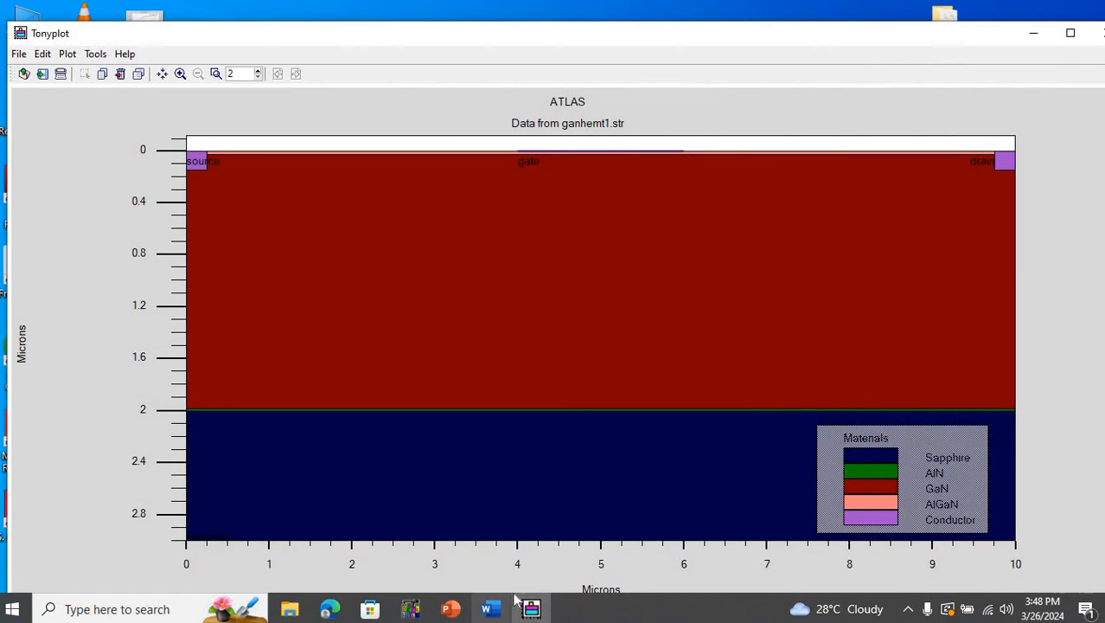
mouse_move(508, 600)
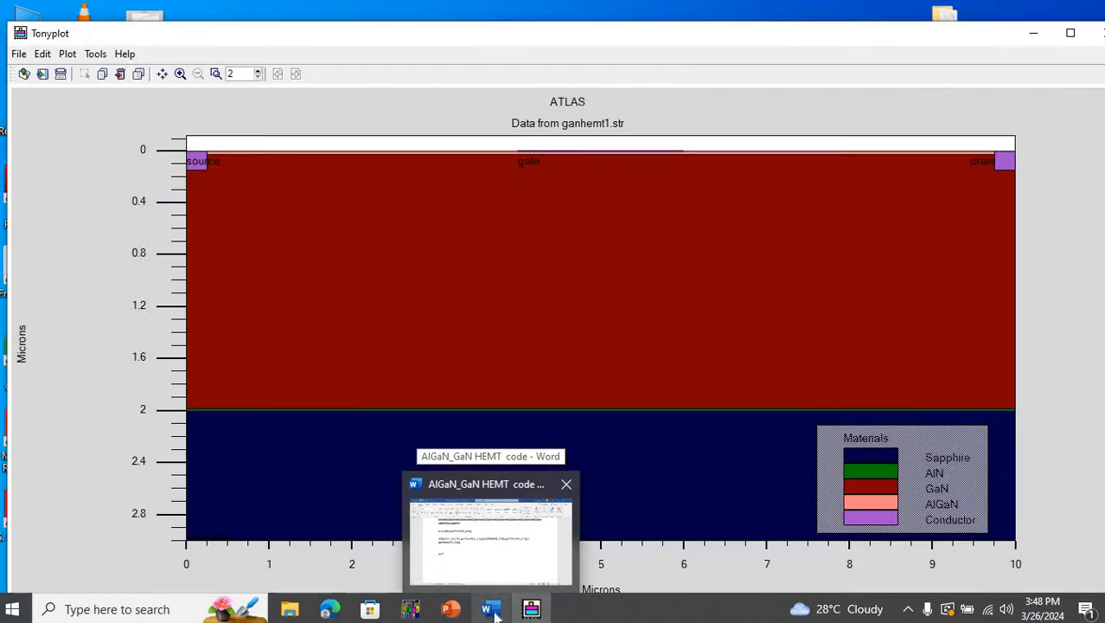
click(516, 562)
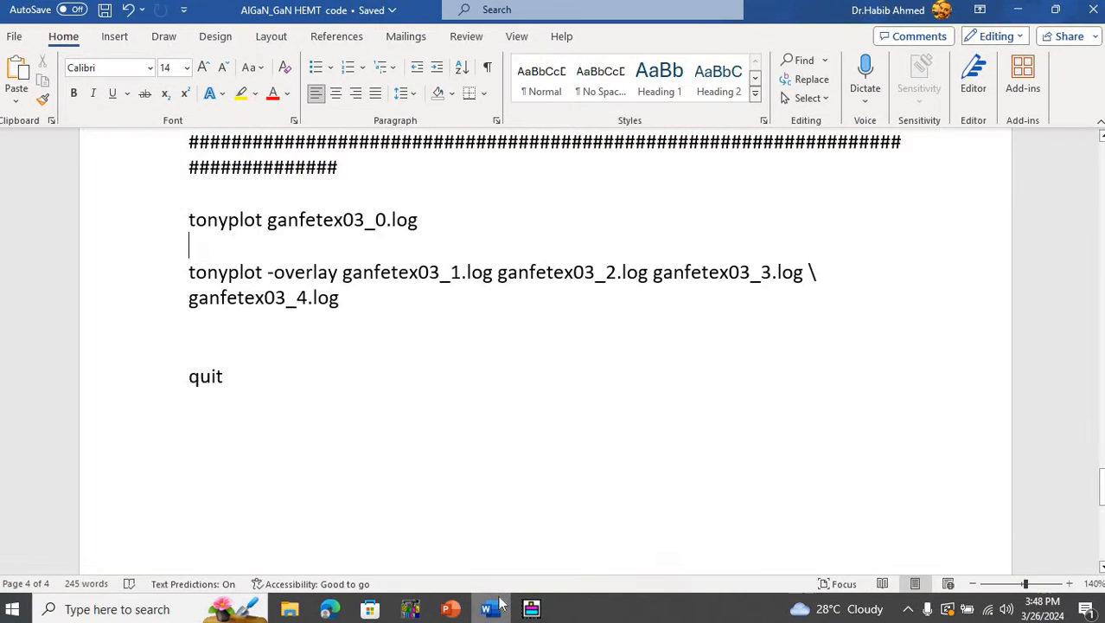
click(419, 609)
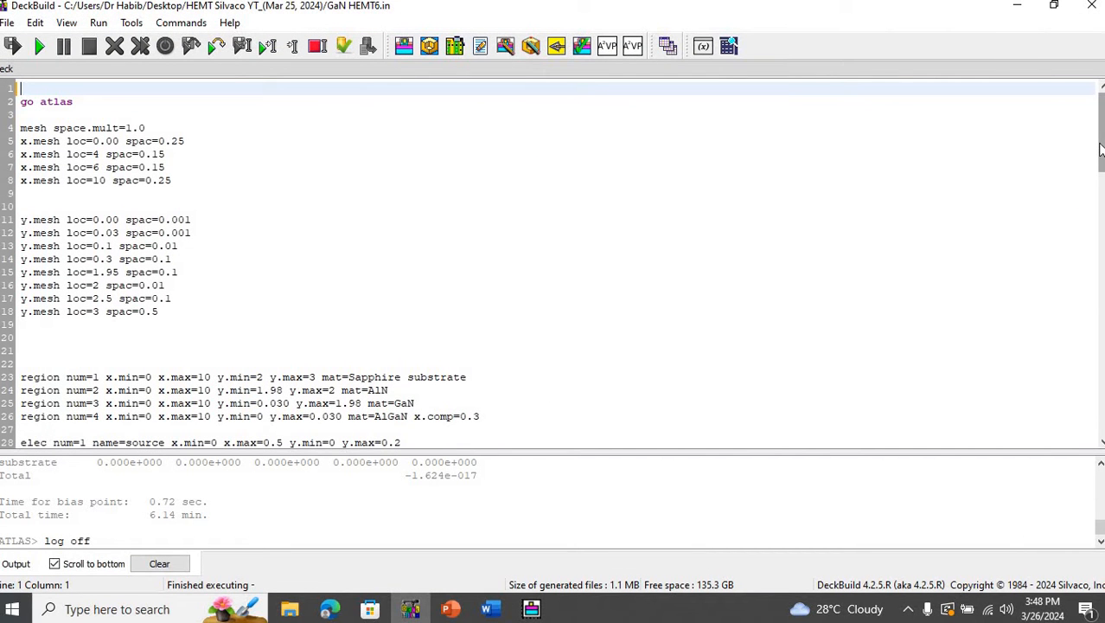
drag(1101, 151, 1099, 121)
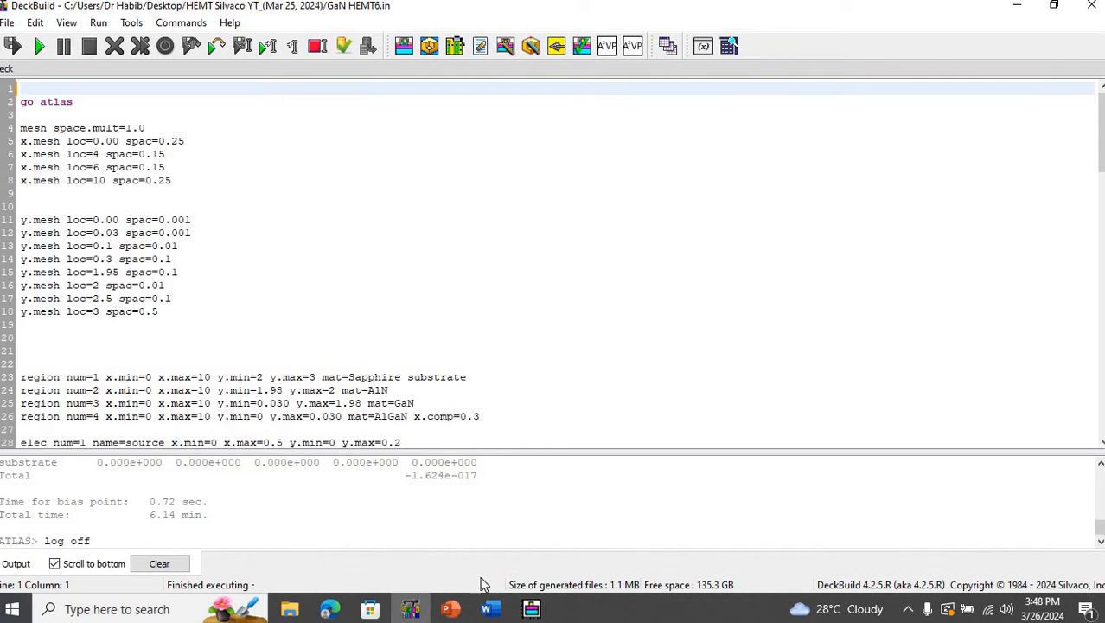
click(487, 608)
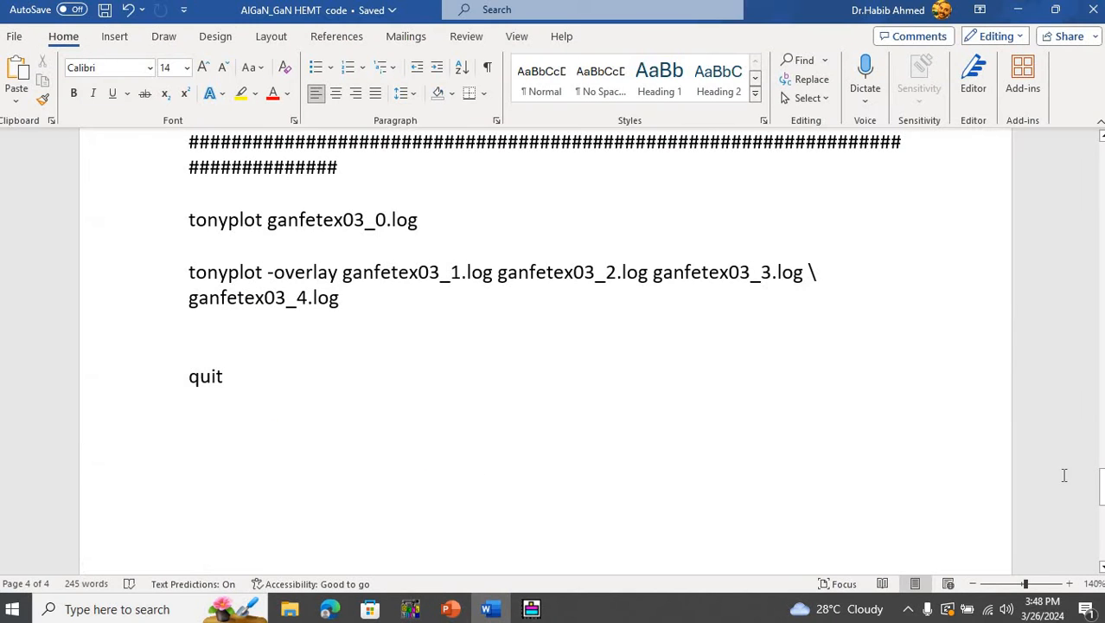
drag(1100, 487, 1100, 167)
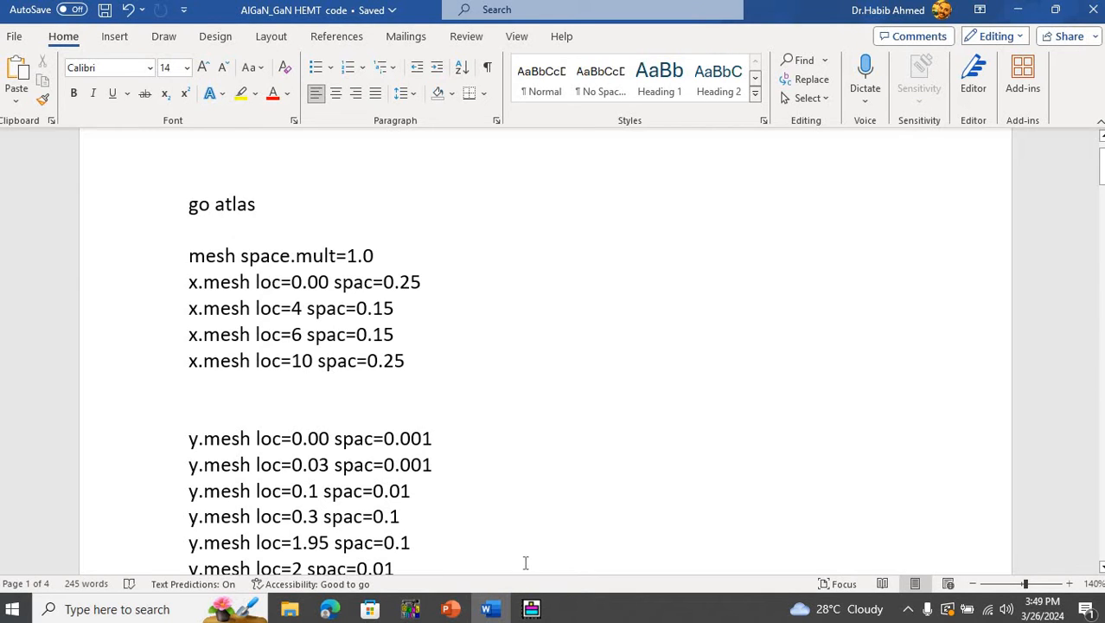
- Switch to Tonyplot and show the mesh over the ganhemt1.str structure
click(532, 610)
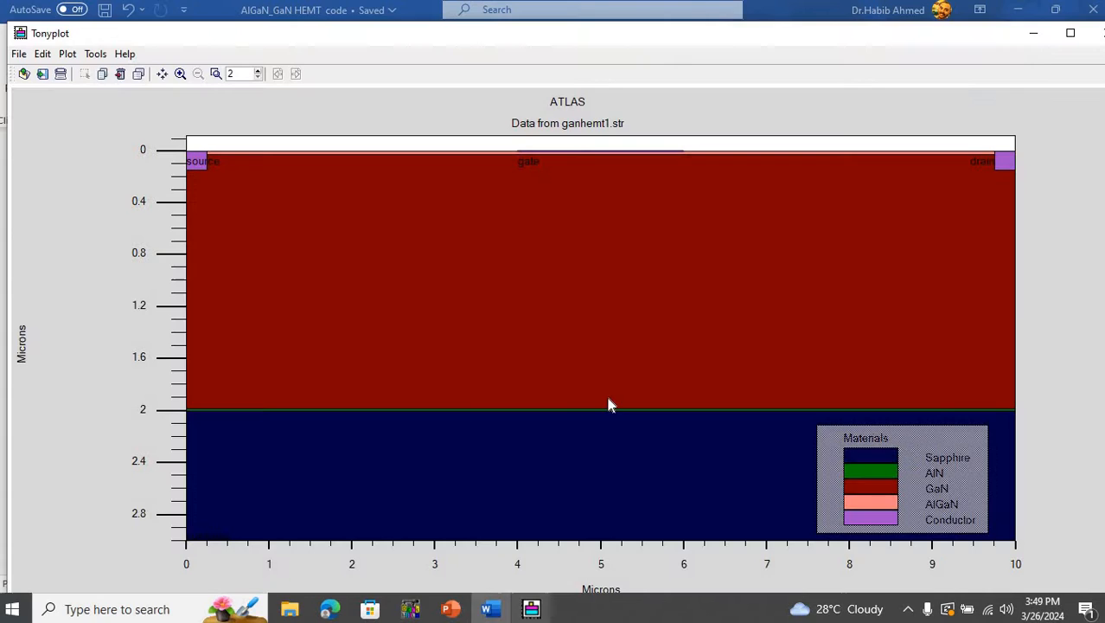
right_click(555, 315)
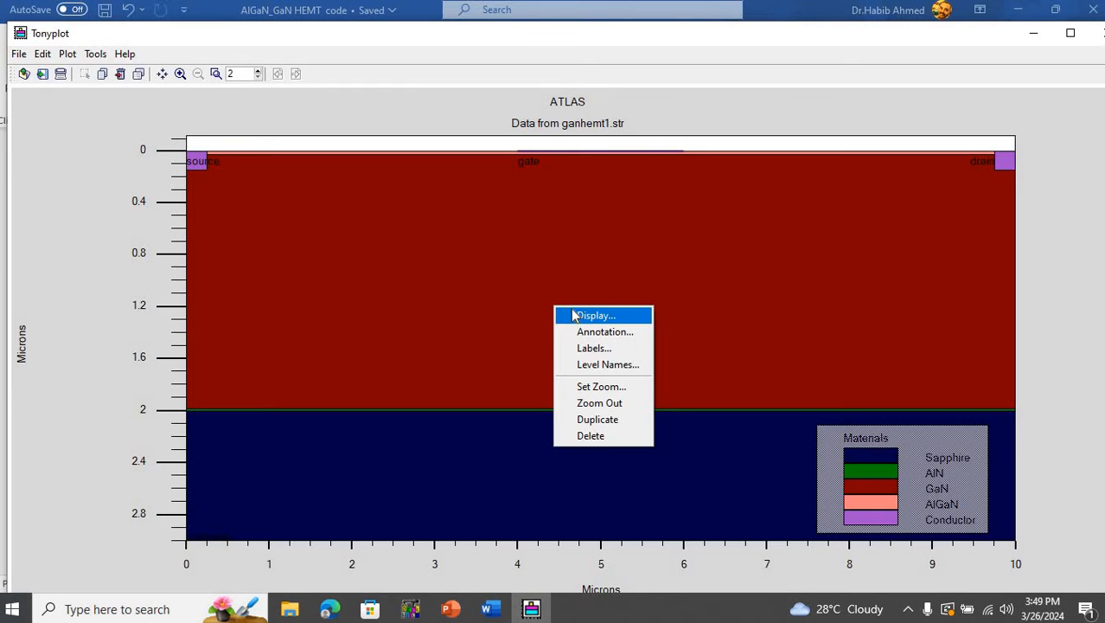
click(578, 316)
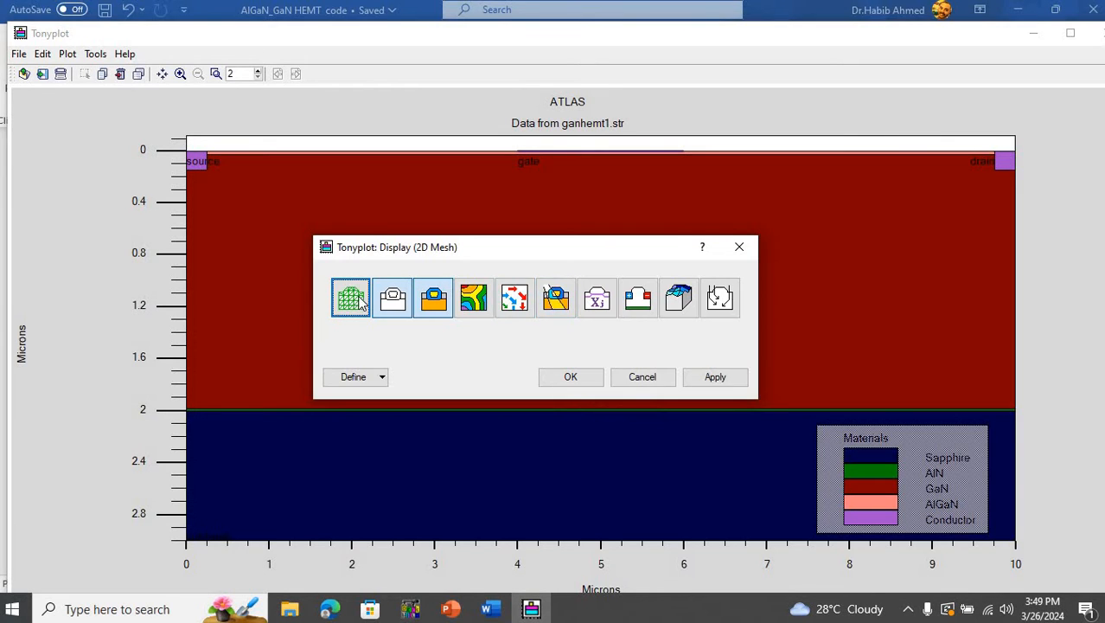
click(715, 378)
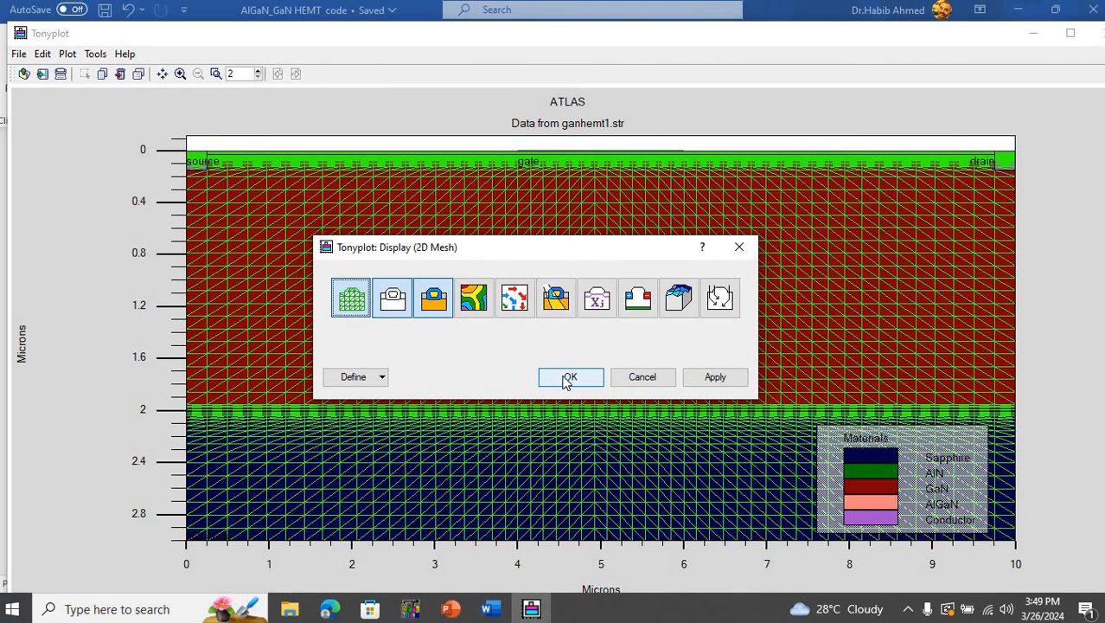
click(567, 381)
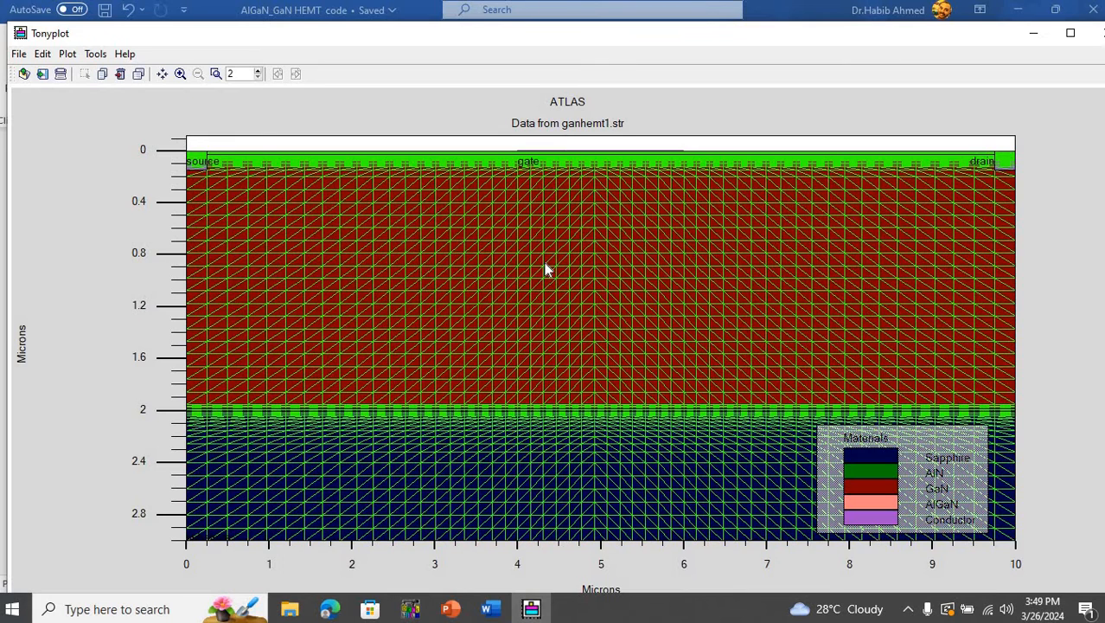
- Switch to Word and review the x.mesh and y.mesh location and spacing statements in the HEMT code
click(502, 609)
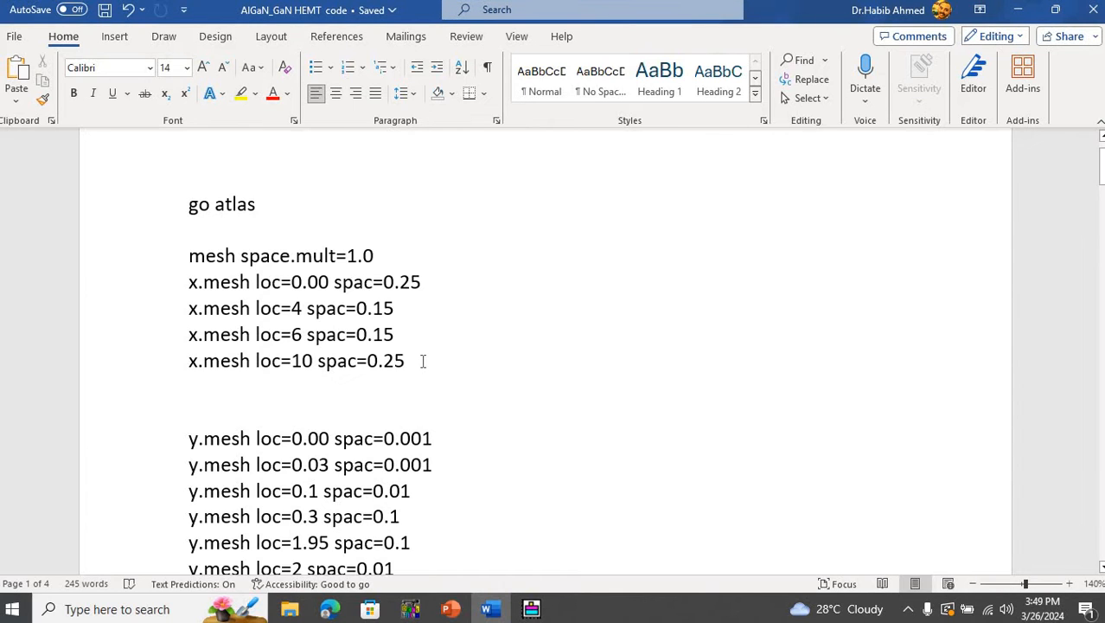
key(Down)
key(Down)
key(Down)
key(Down)
key(Down)
key(Down)
key(Down)
key(Down)
scroll(425, 361, down, 2)
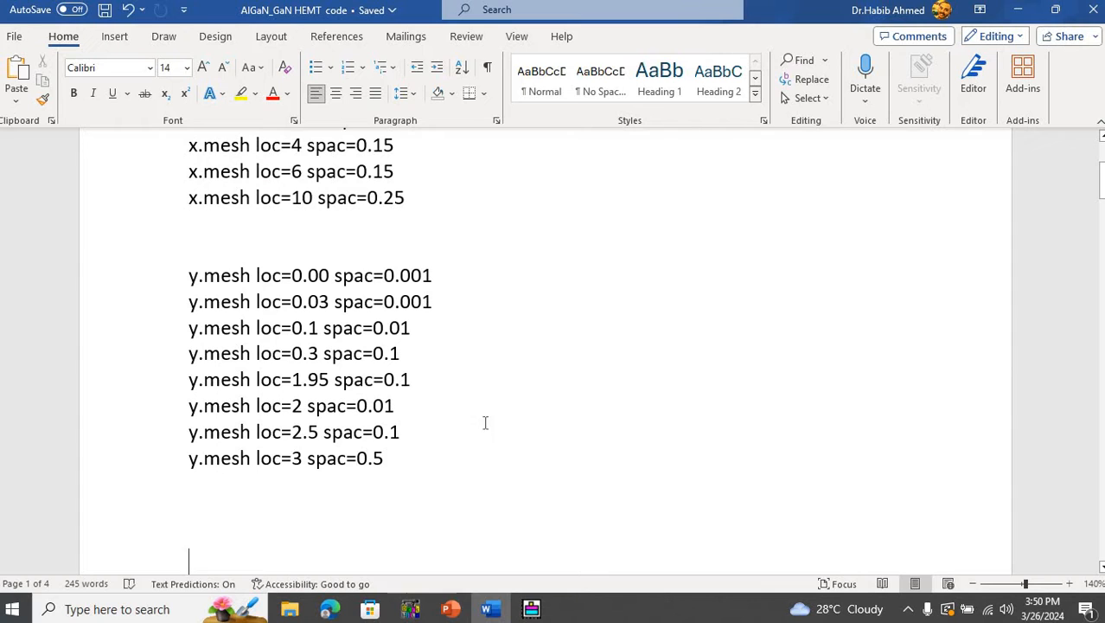
- Switch to Tonyplot, examine the mesh through the AlGaN layer between source and gate, and restore the full structure view
click(531, 609)
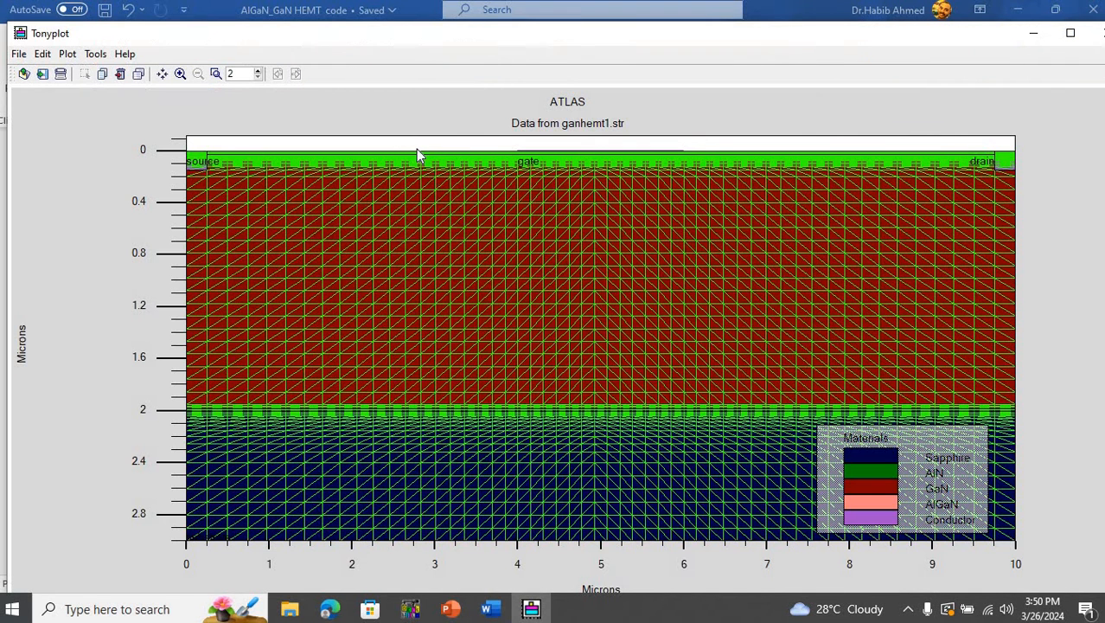
drag(407, 145, 462, 184)
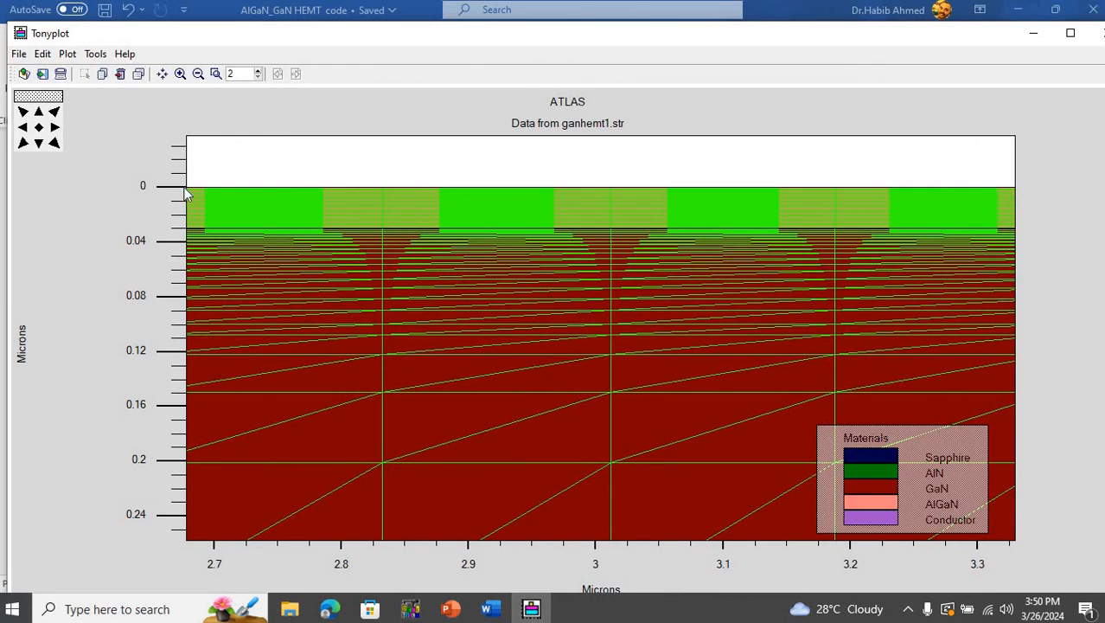
drag(233, 176, 288, 276)
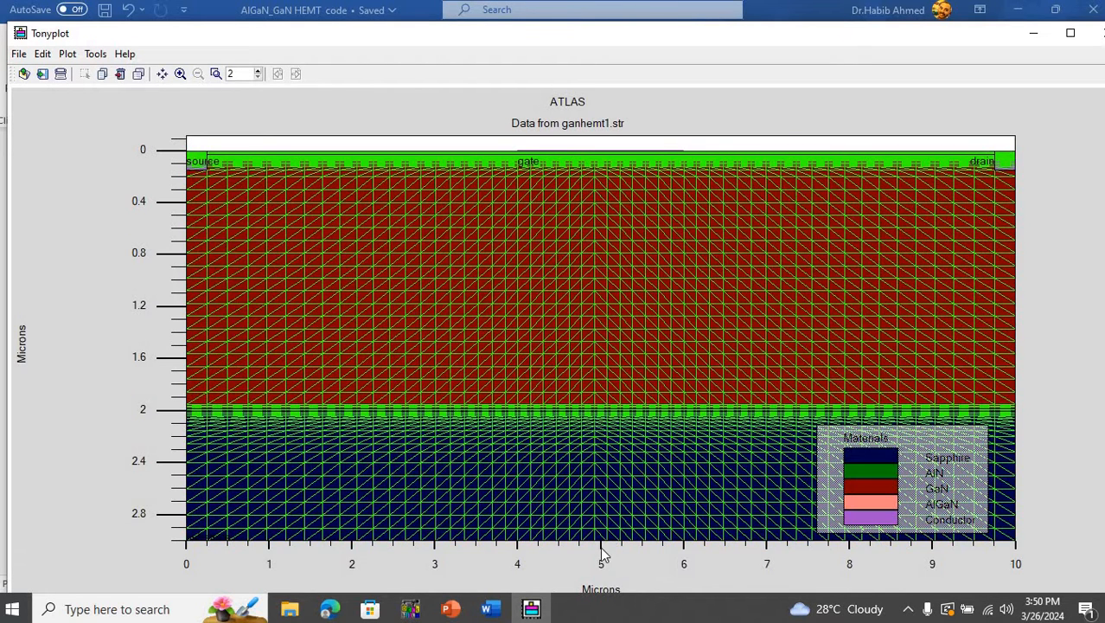
- Examine the mesh around the thin AlN layer between GaN and sapphire on the source side, and restore the full structure view
click(532, 609)
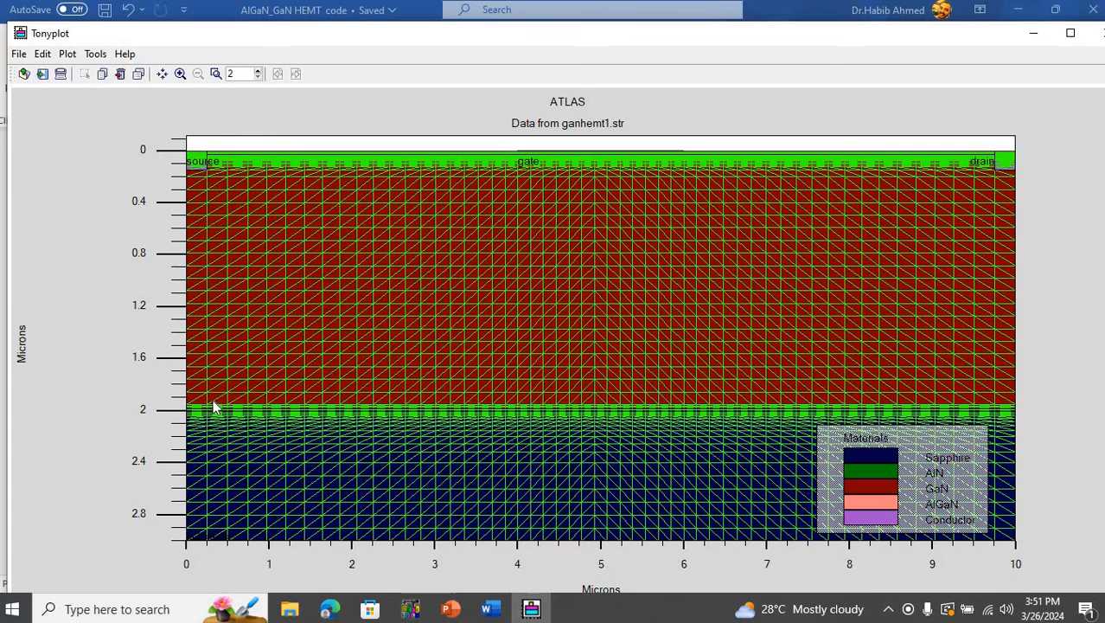
drag(224, 400, 292, 436)
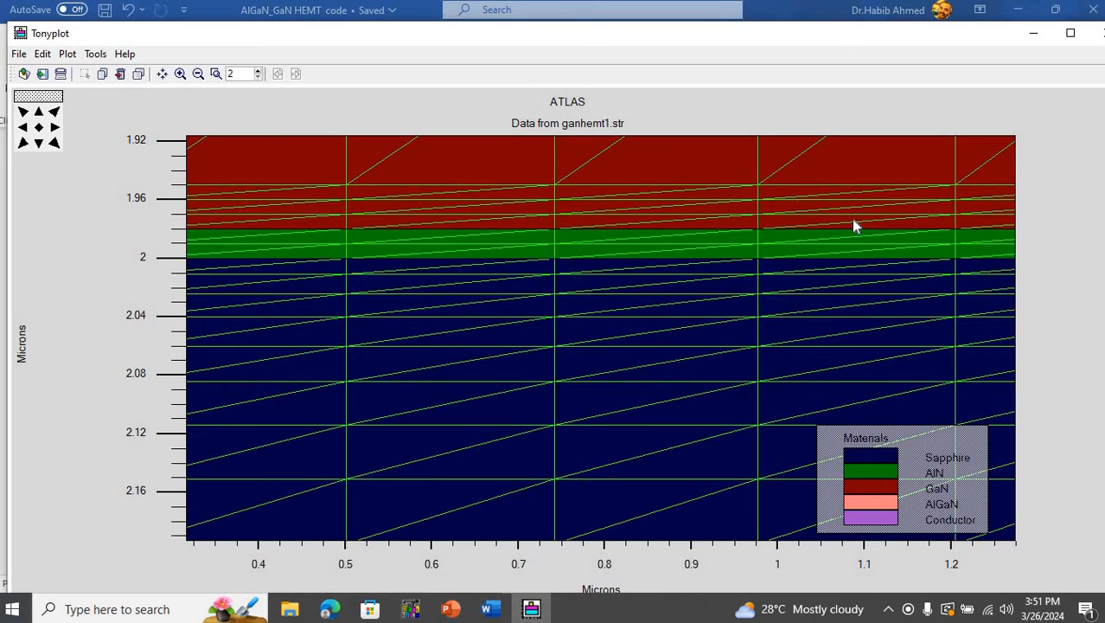
click(39, 128)
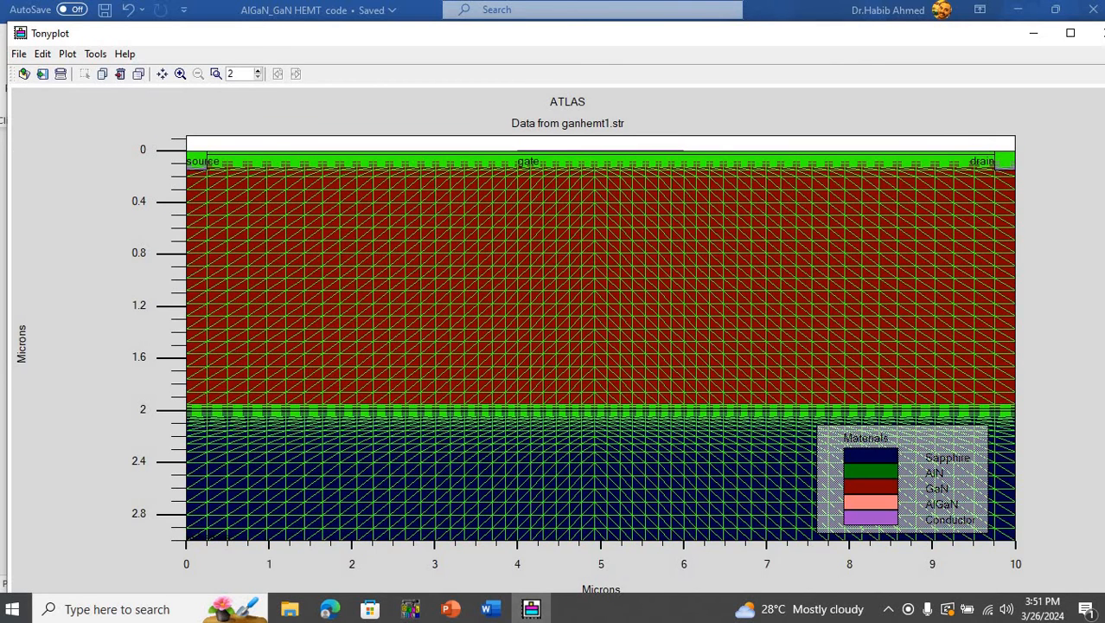
- Switch to Word and review the region and electrode statements in the HEMT code
click(487, 609)
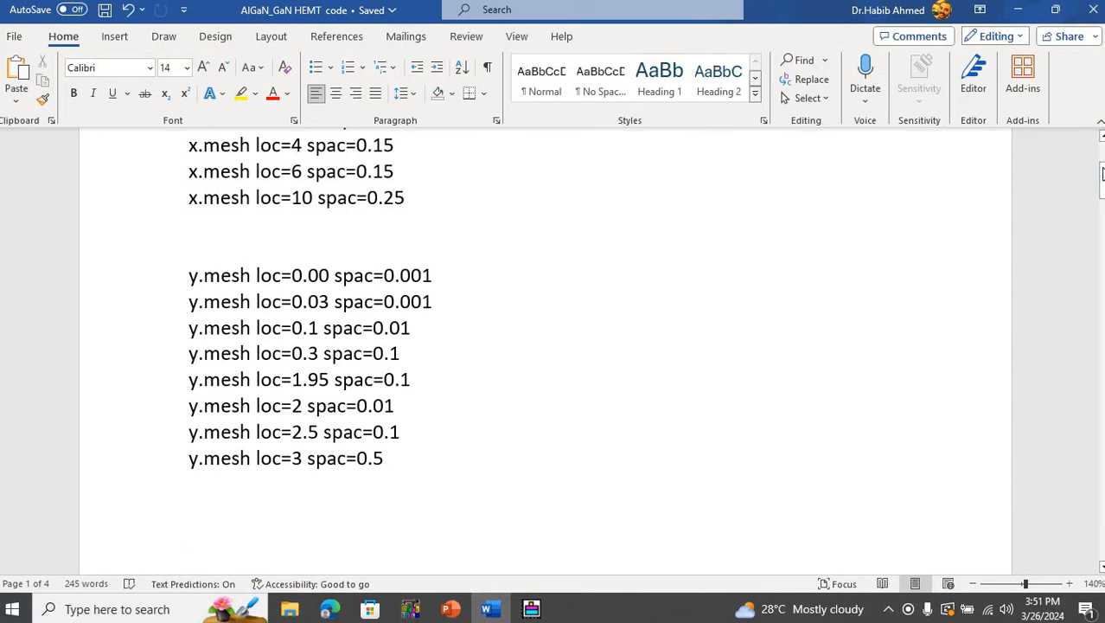
drag(1100, 167, 950, 192)
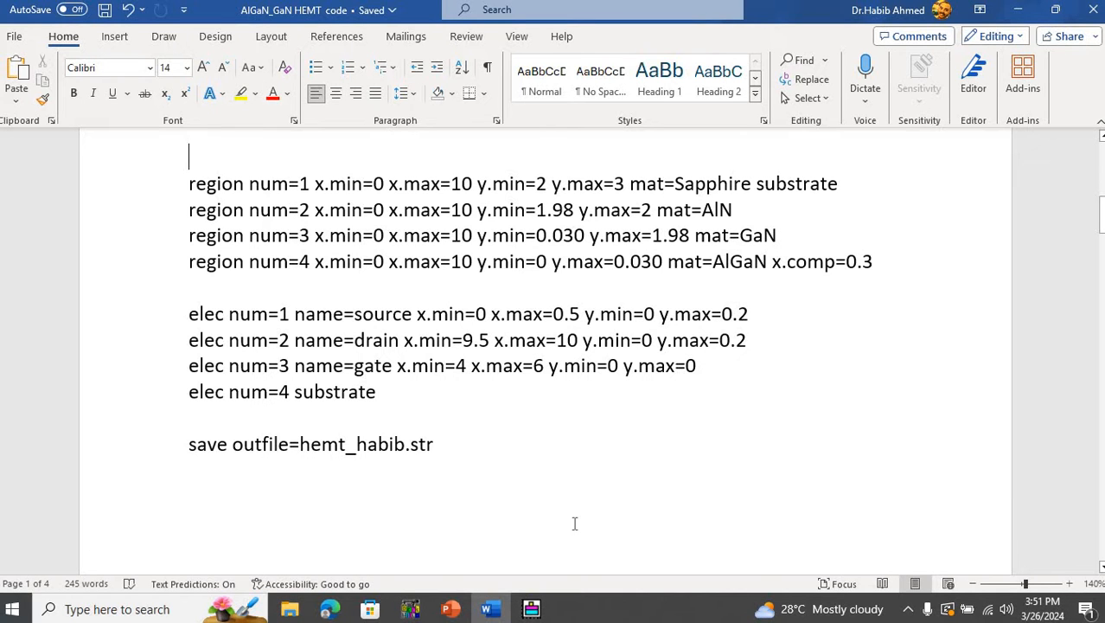
- Switch to Tonyplot, hide the mesh in the structure plot, and compare the plain structure with the region and electrode statements in Word
click(532, 608)
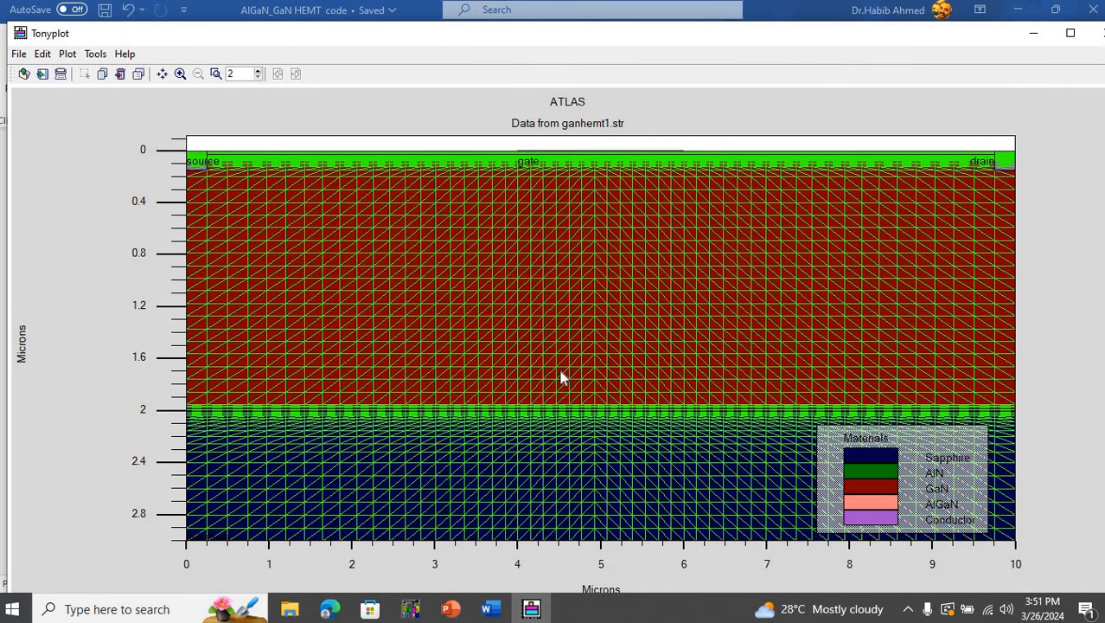
right_click(560, 259)
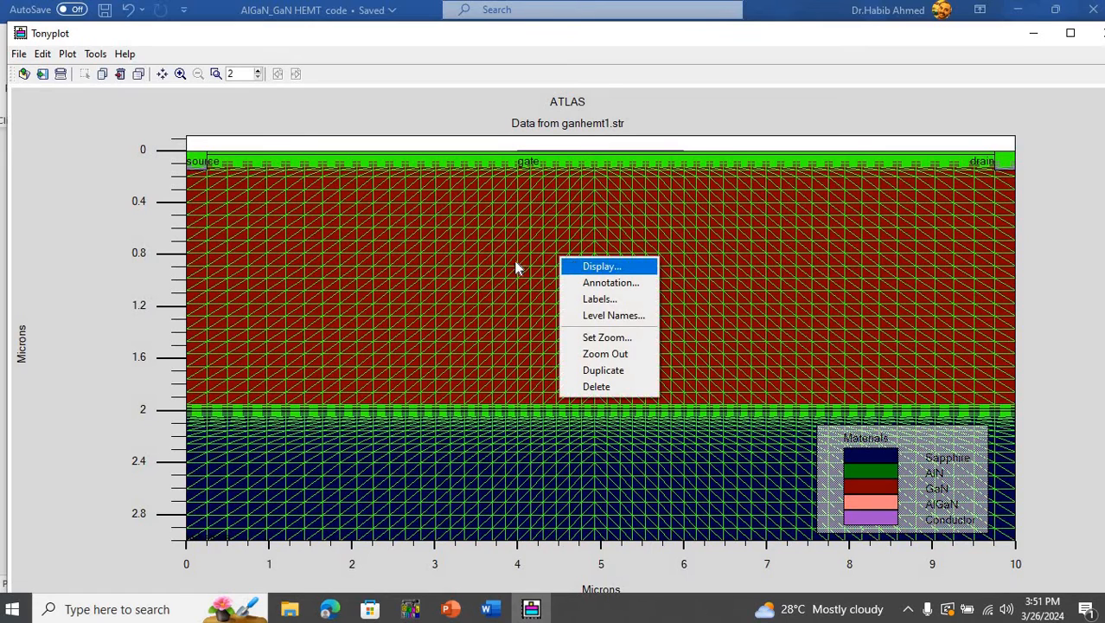
click(581, 268)
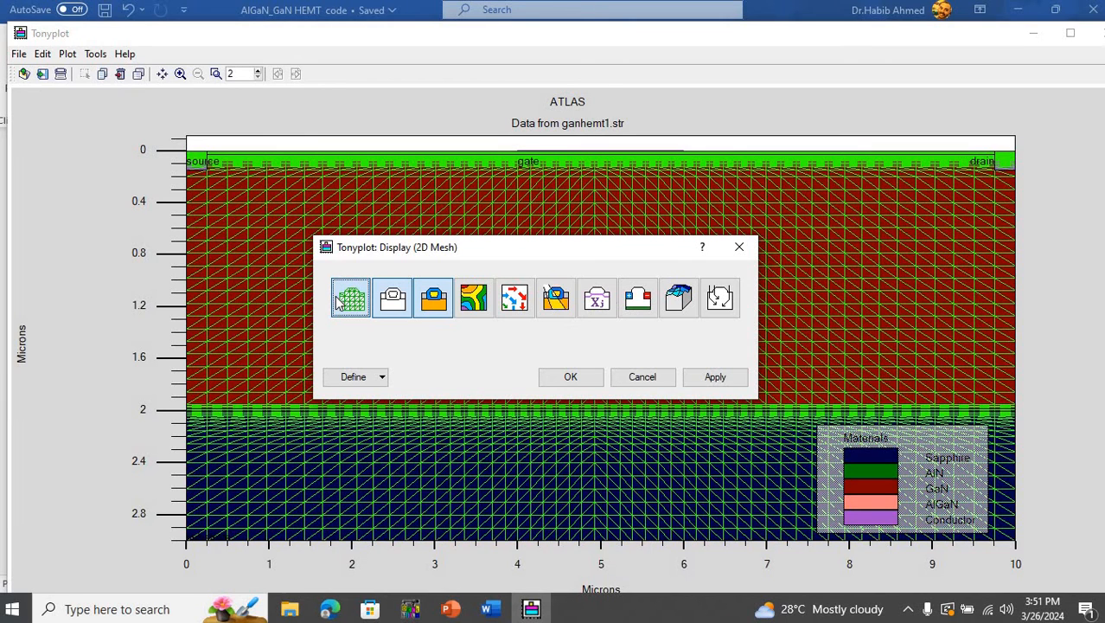
click(713, 381)
click(572, 377)
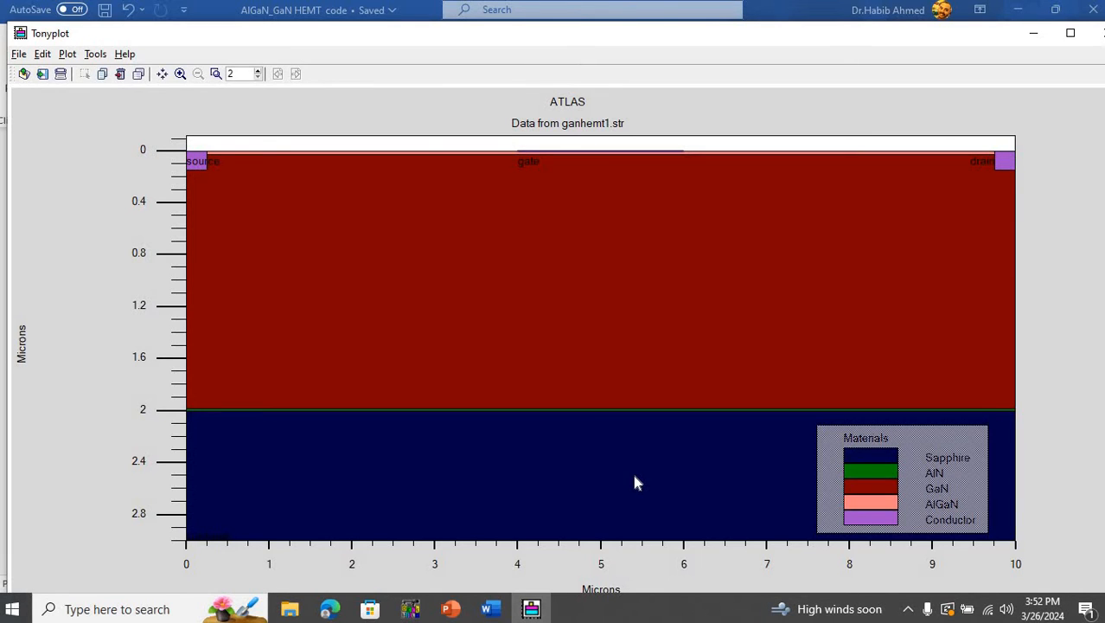
key(alt+Tab)
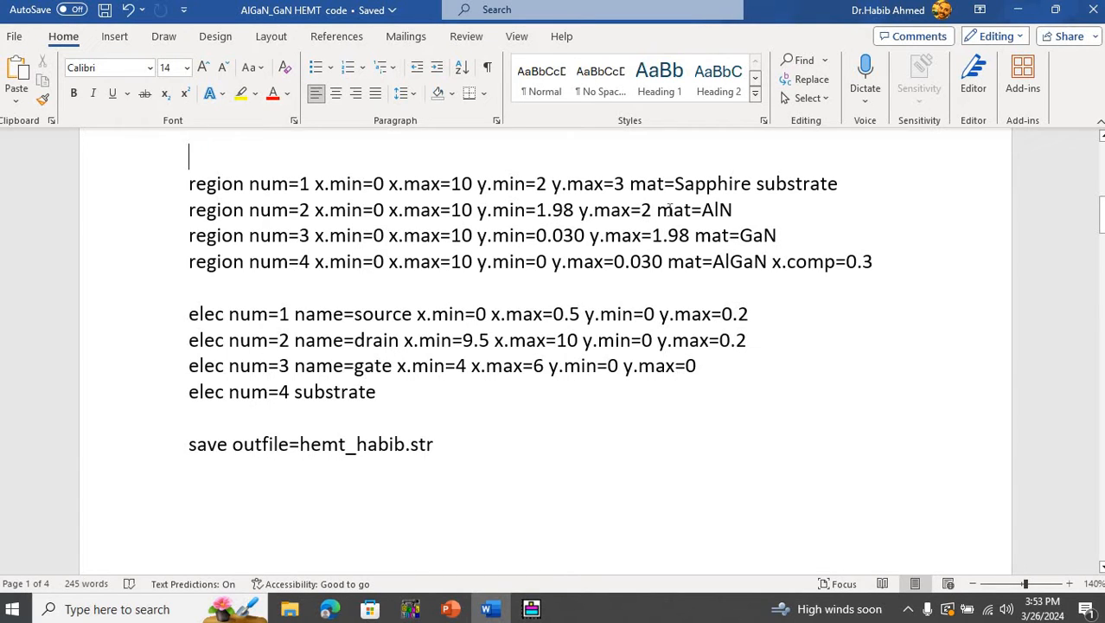
click(531, 608)
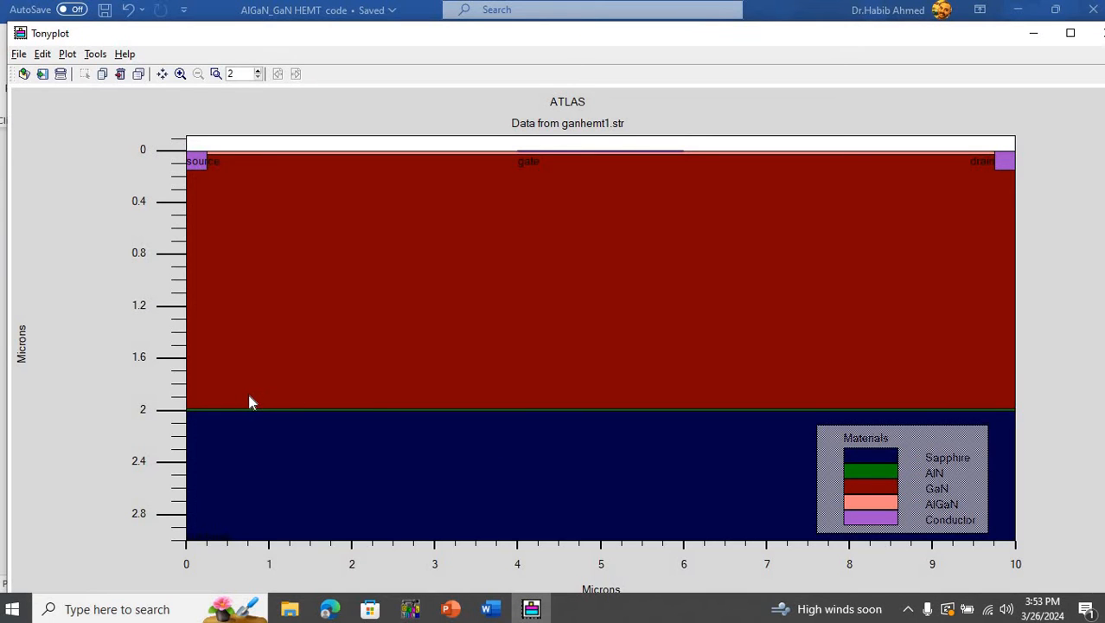
- Examine the depth boundaries of the AlN layer between GaN and sapphire, and restore the full structure view
drag(249, 398, 403, 437)
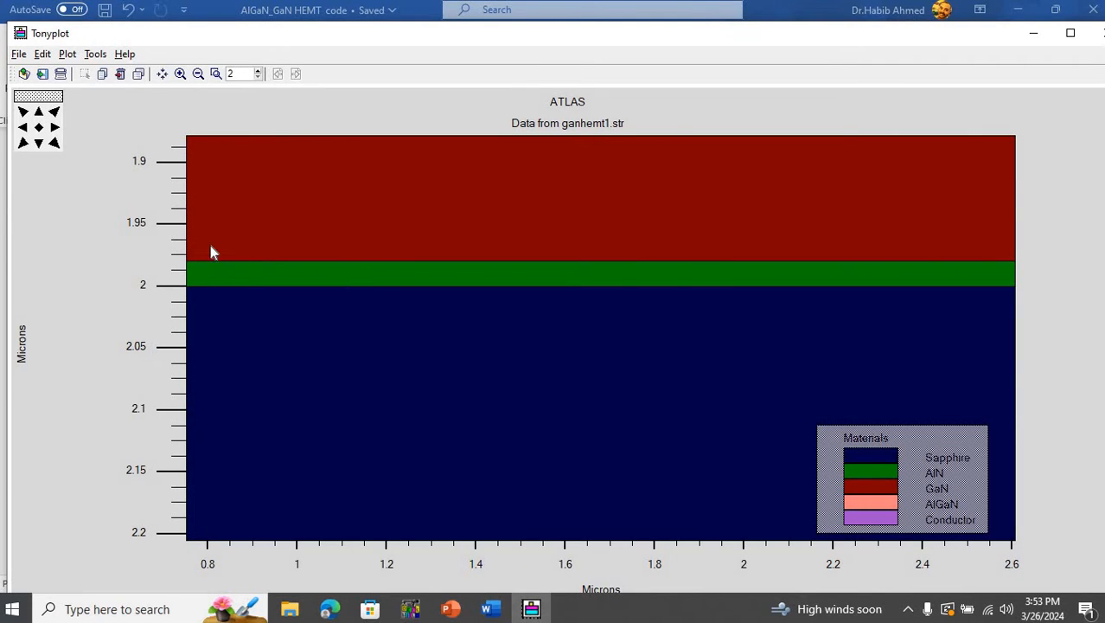
drag(211, 248, 337, 339)
click(244, 275)
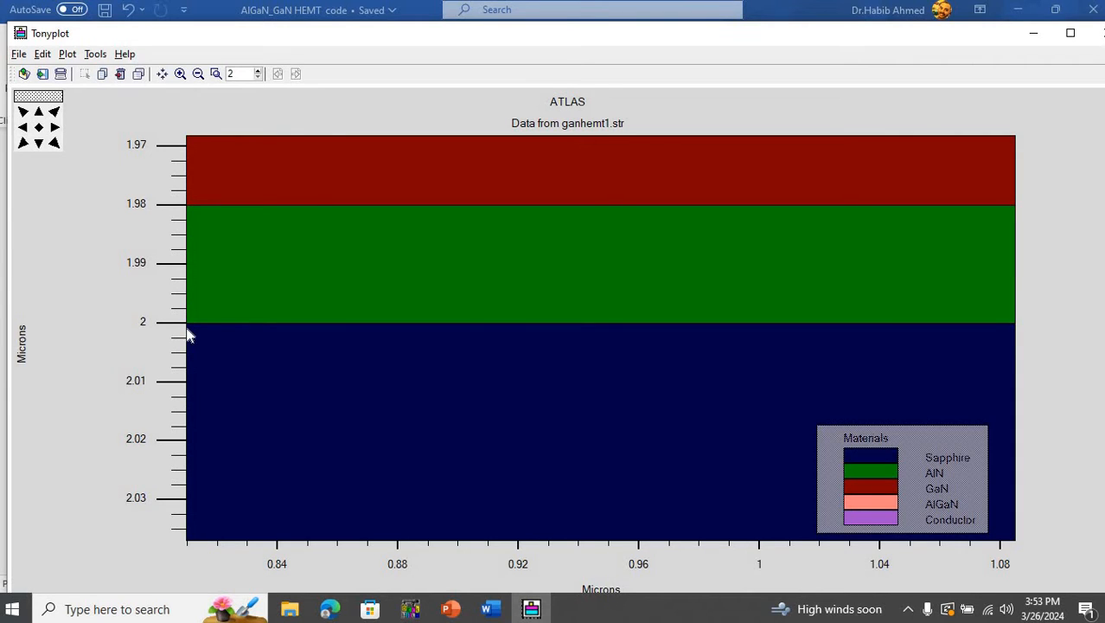
click(38, 127)
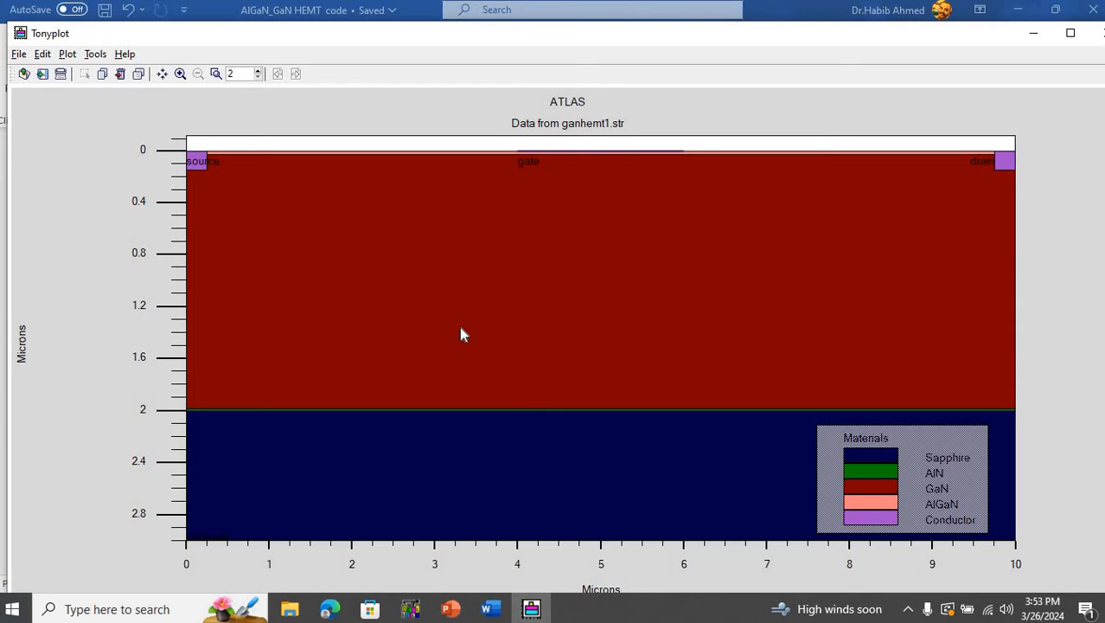
- Check the region statements in Word, compare them with the AlGaN layer near the source in Tonyplot, and restore the full view
click(490, 609)
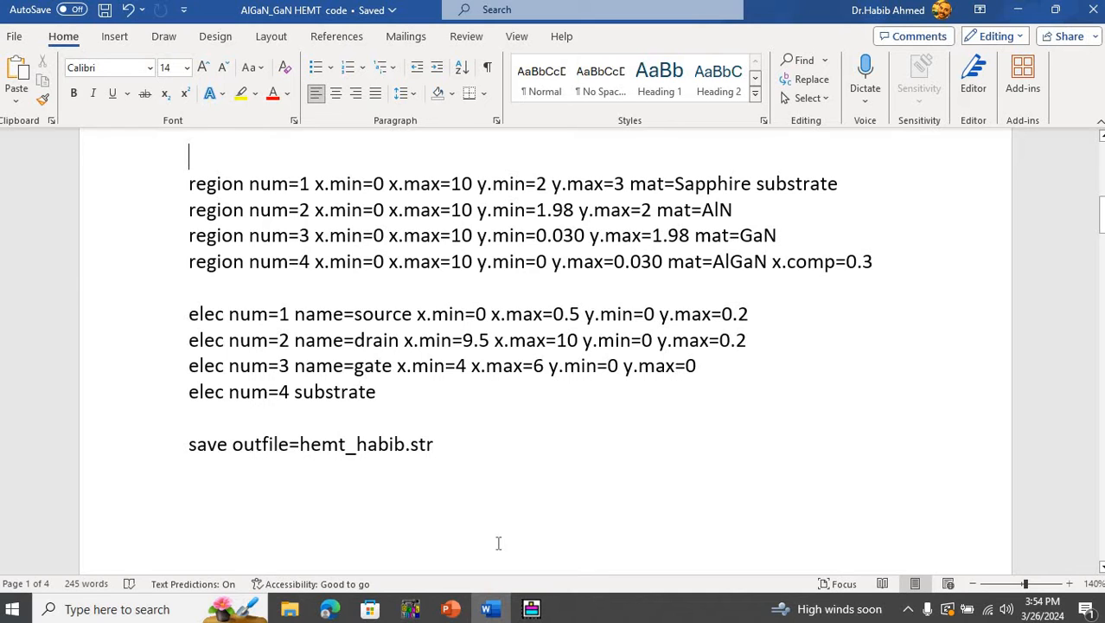
click(530, 605)
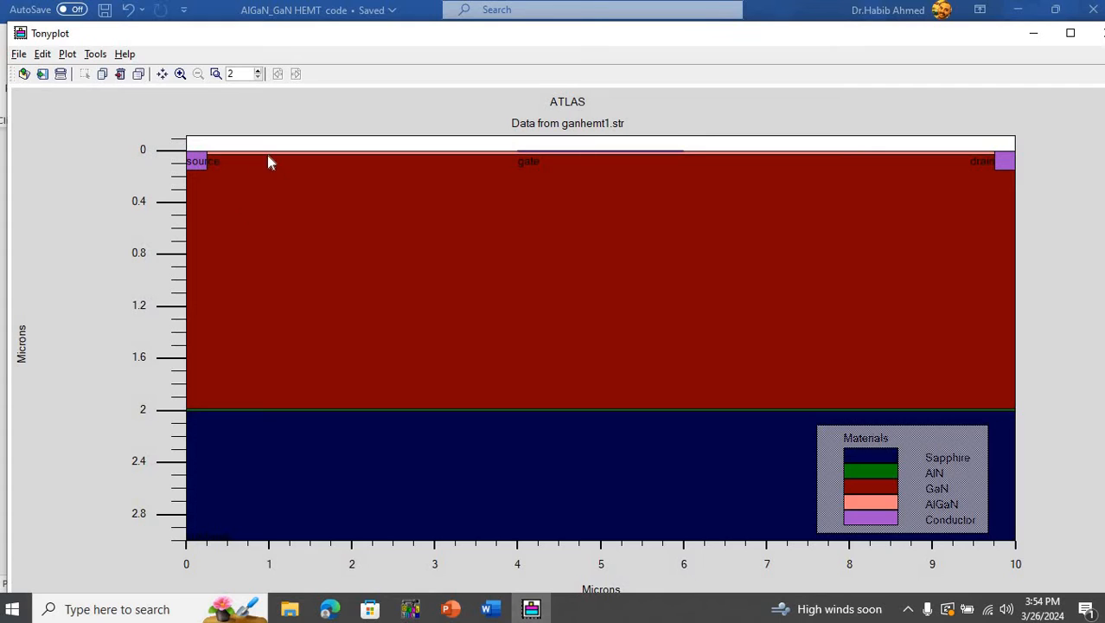
drag(257, 148, 229, 152)
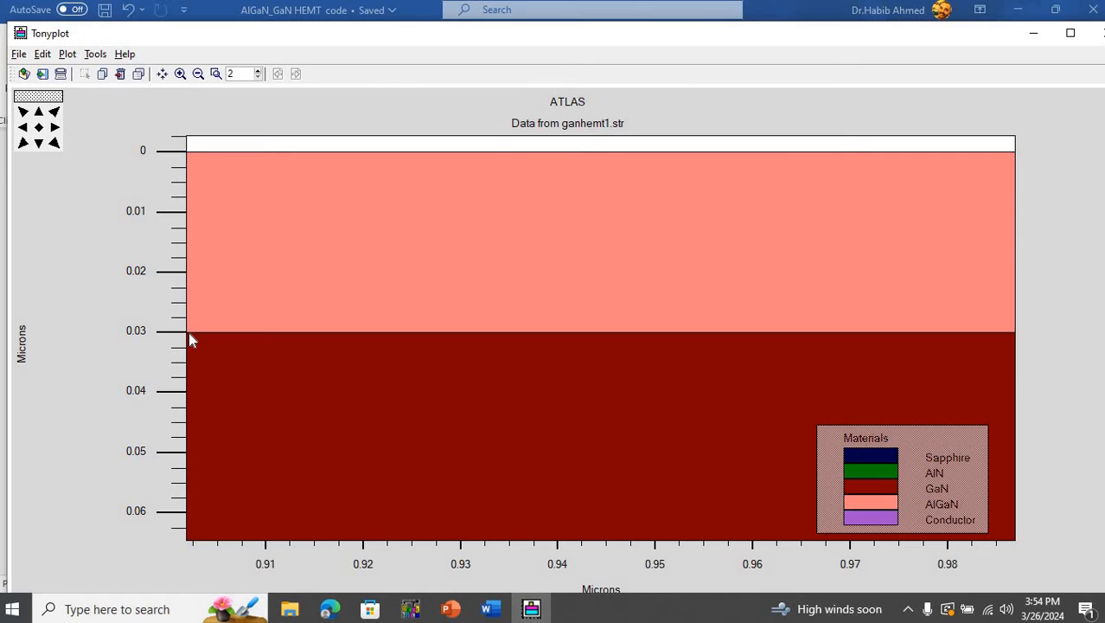
click(39, 127)
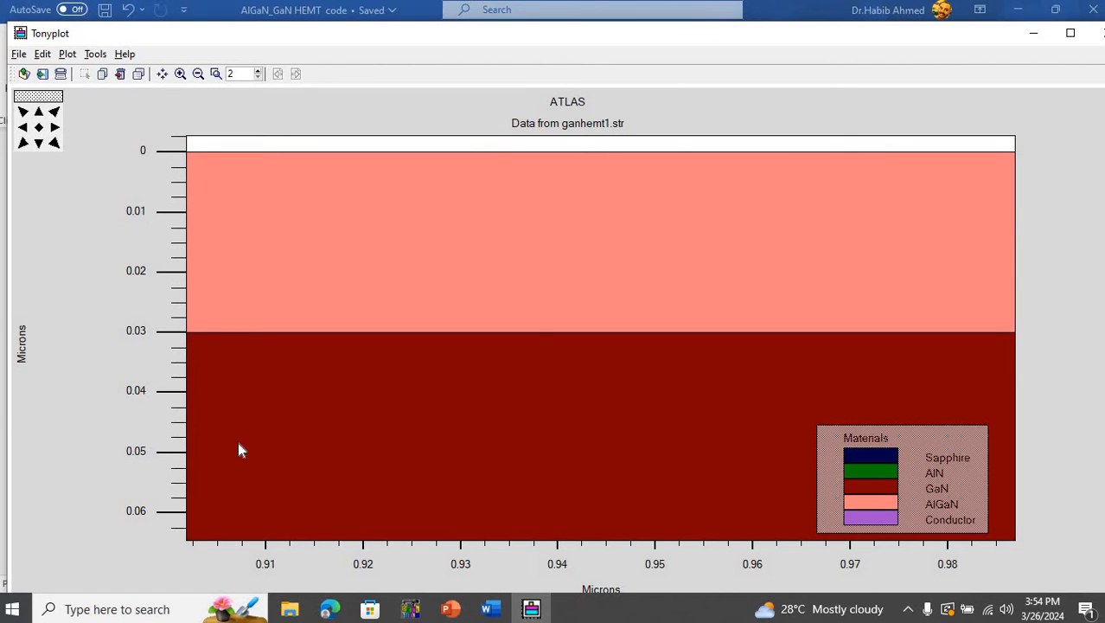
- Examine the AlN layer's upper and lower boundaries below the source contact, and restore the full structure view
drag(244, 430, 197, 392)
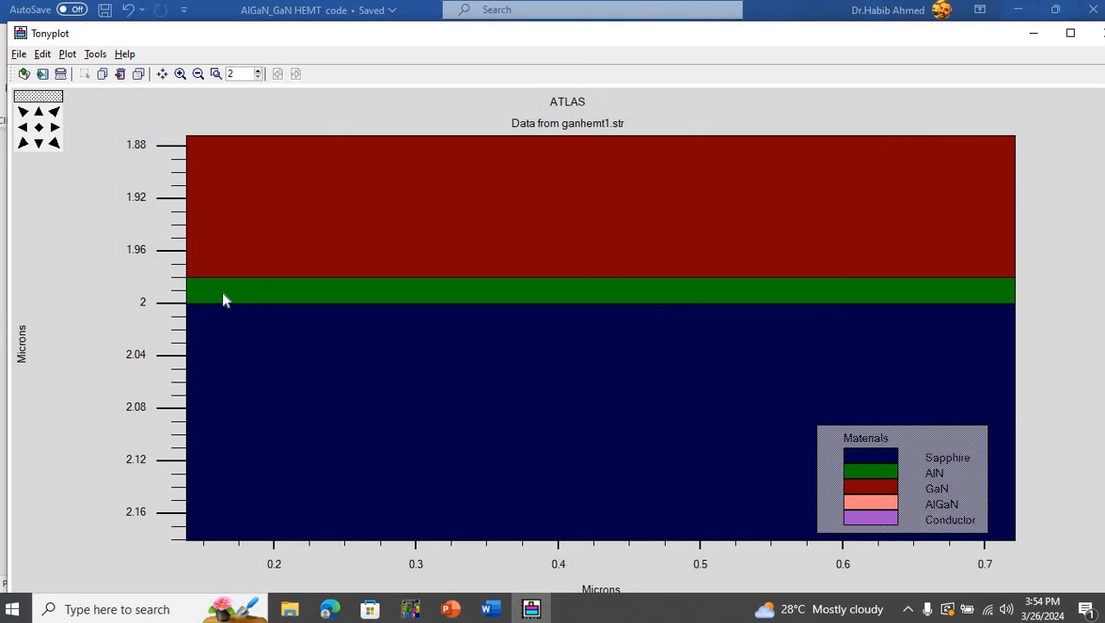
drag(218, 265, 277, 317)
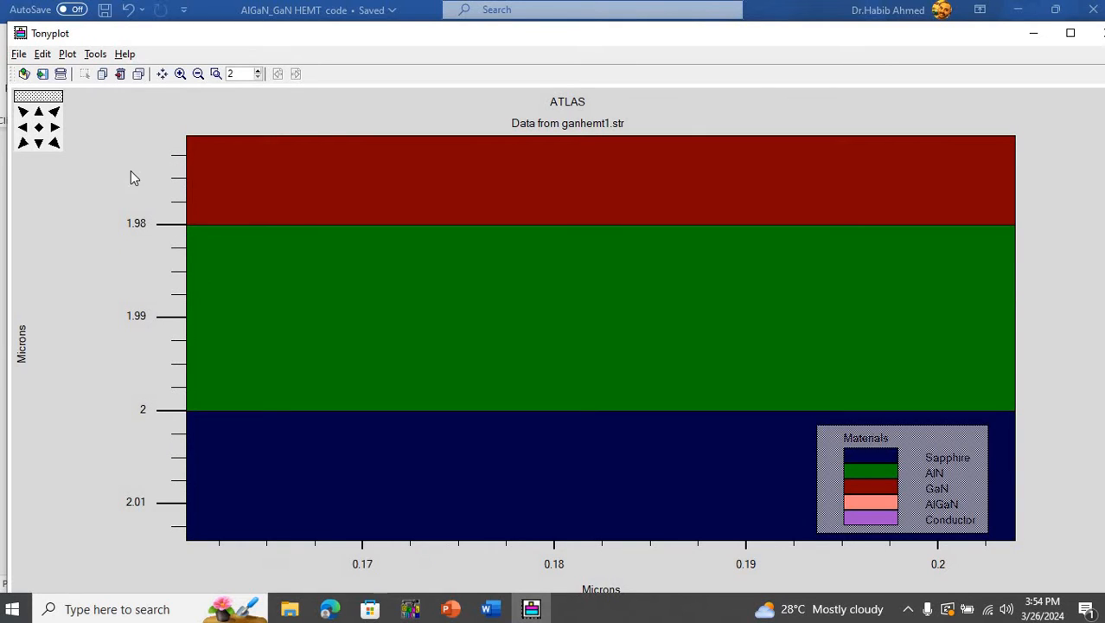
click(39, 127)
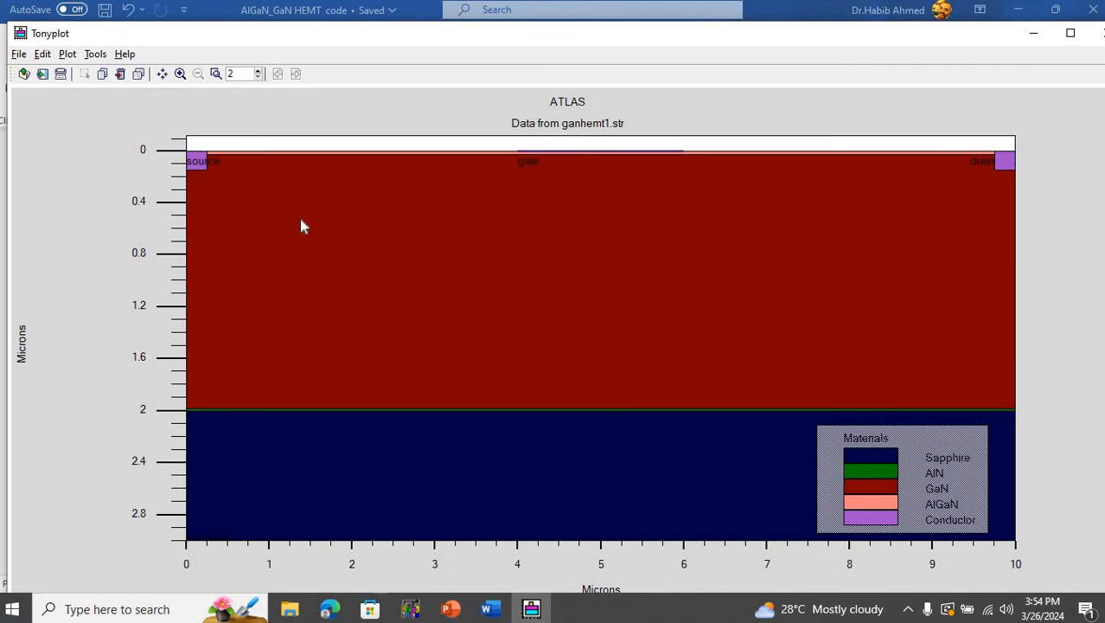
- Recheck the region statements in Word, examine the AlGaN layer midway between source and gate in Tonyplot, and restore the full view
click(490, 609)
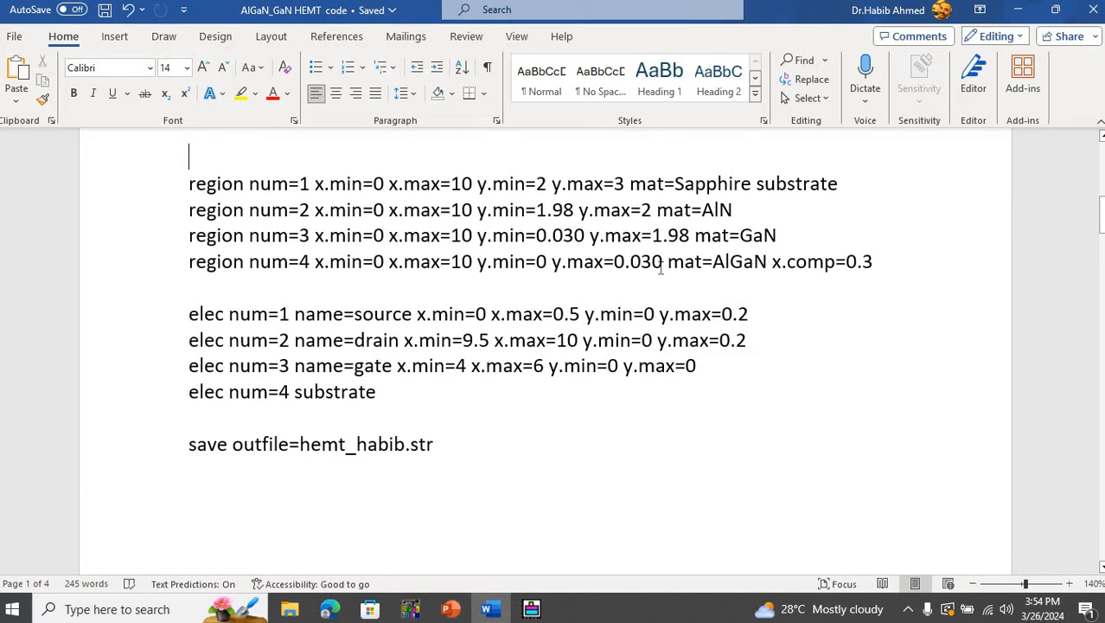
click(532, 609)
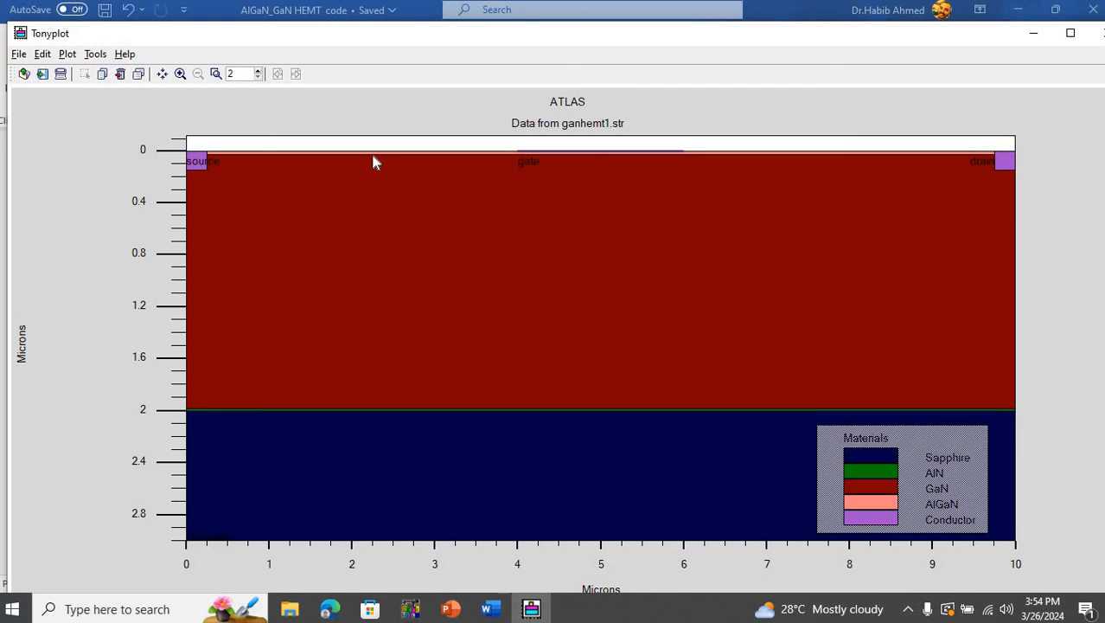
drag(383, 171, 346, 148)
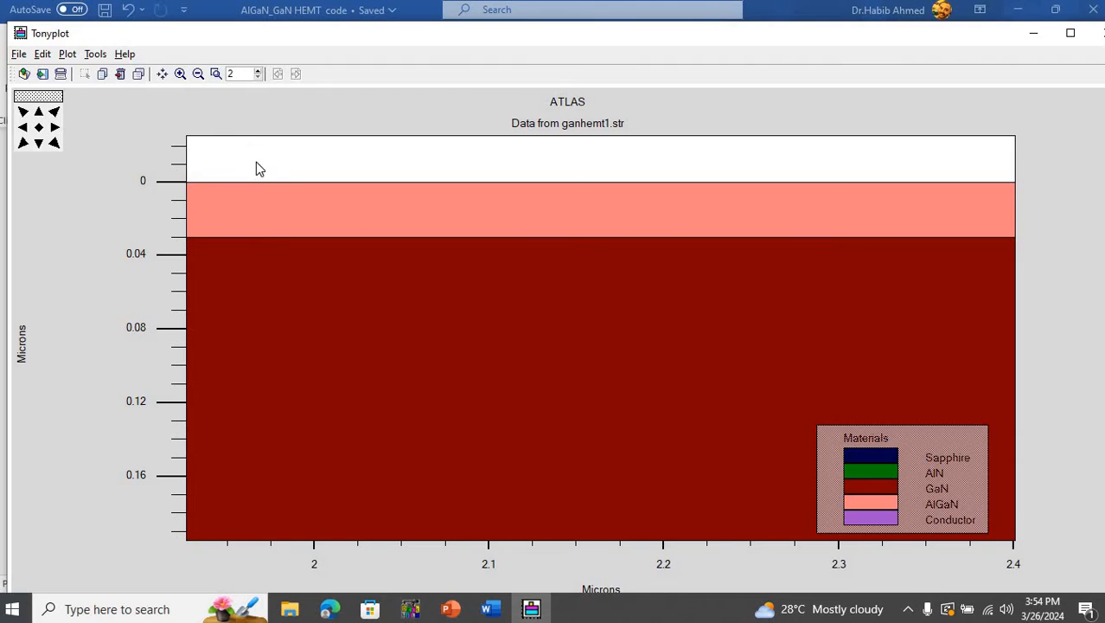
drag(256, 161, 241, 277)
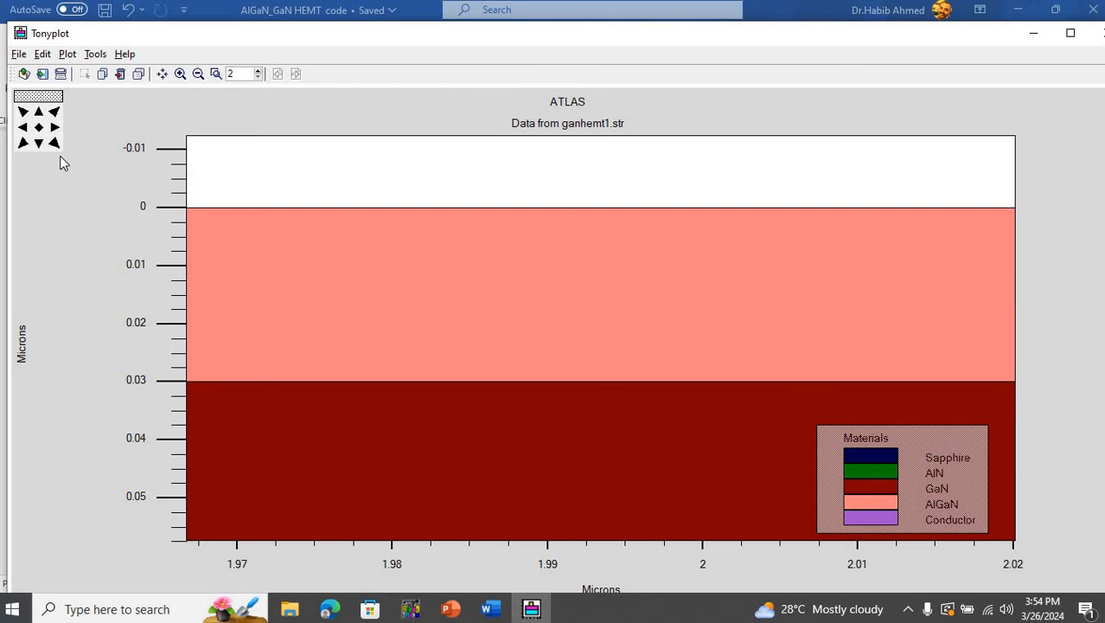
click(40, 128)
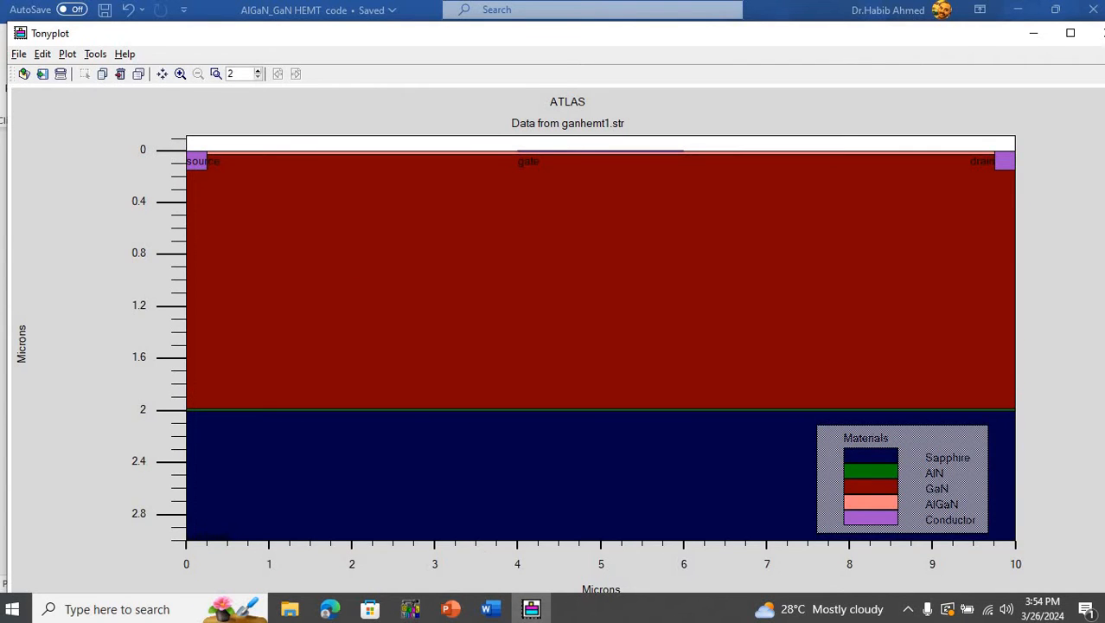
- Review the electrode statements in Word, examine the source contact's extent and the GaN region in Tonyplot, and restore the full view
click(491, 609)
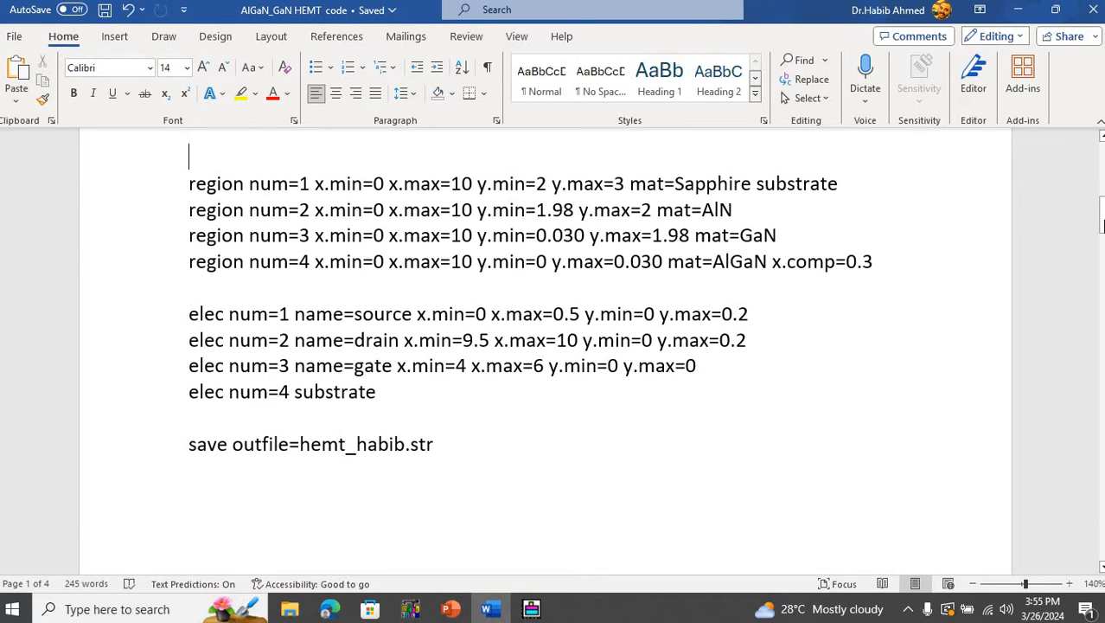
drag(1101, 223, 1102, 232)
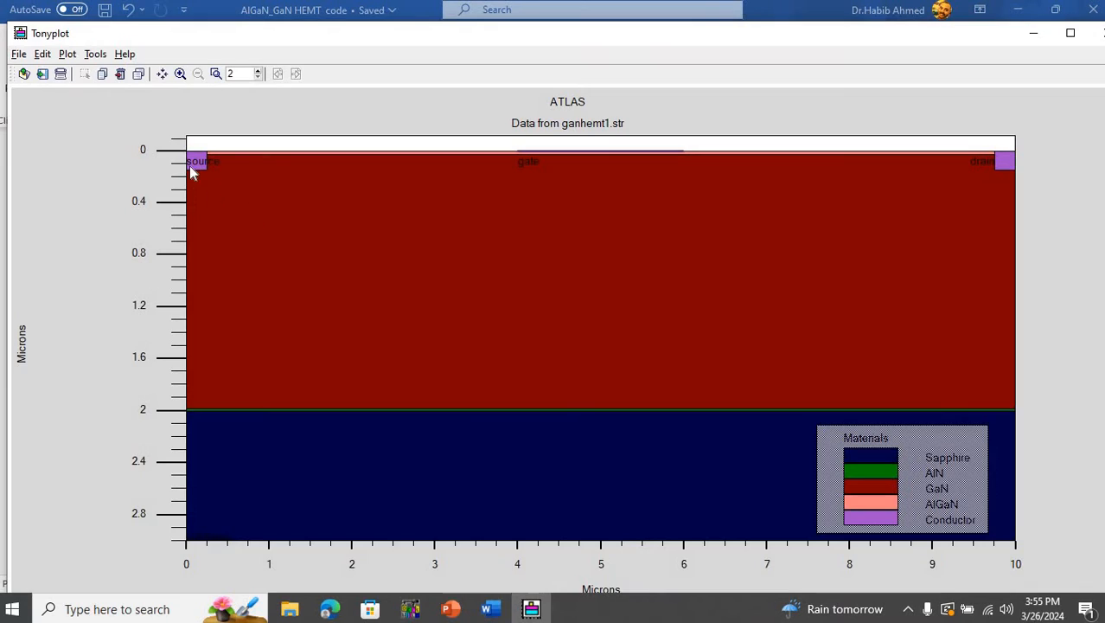
drag(185, 138, 257, 219)
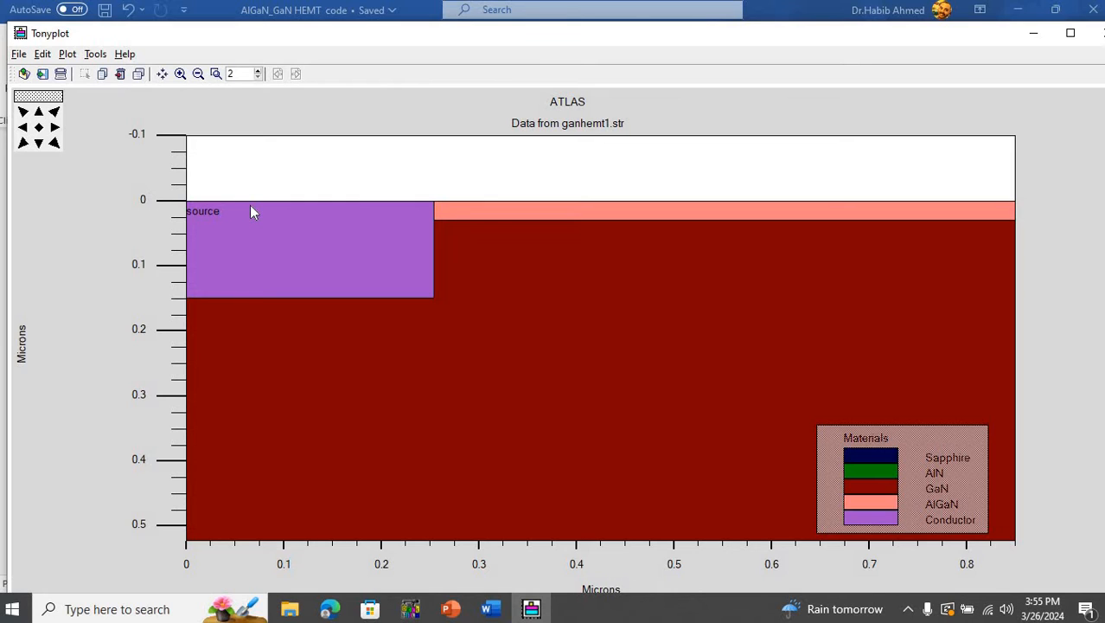
drag(232, 197, 337, 322)
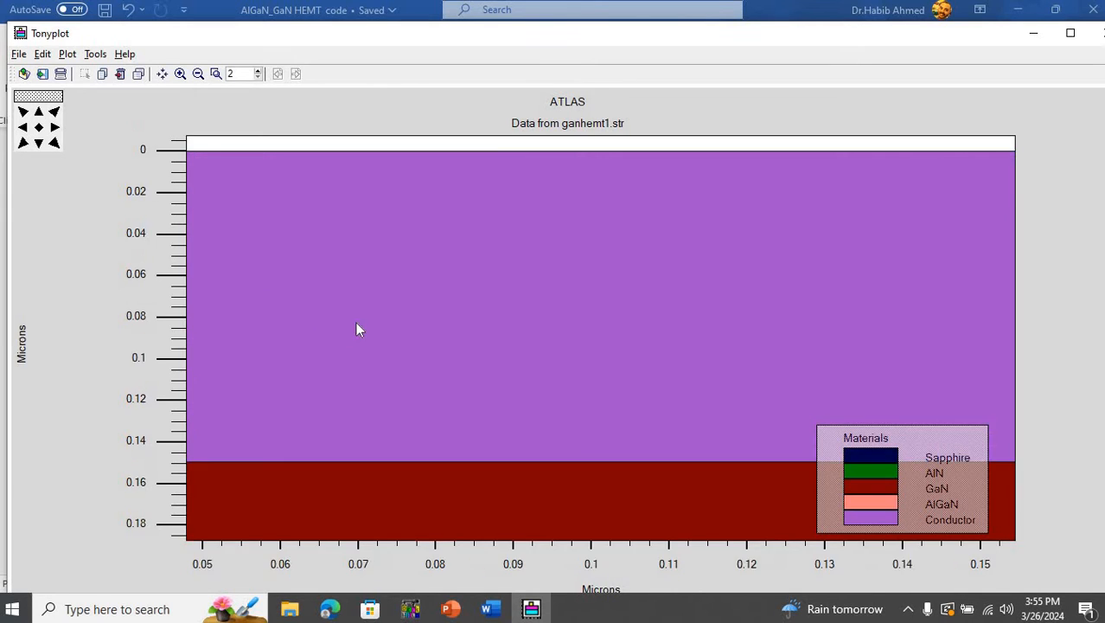
click(38, 127)
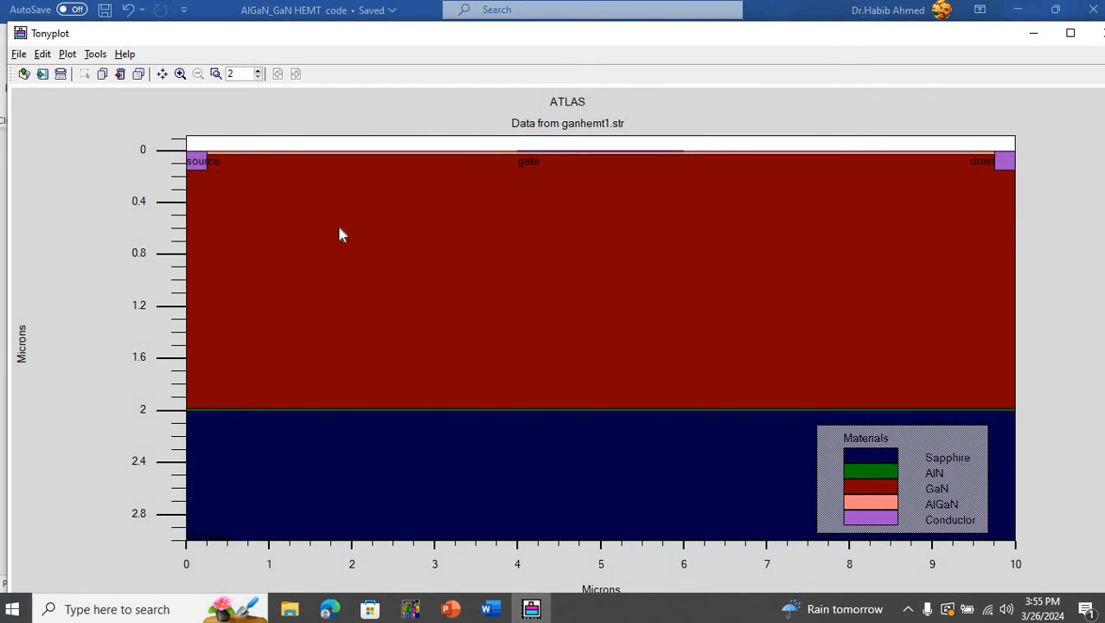
drag(338, 229, 493, 306)
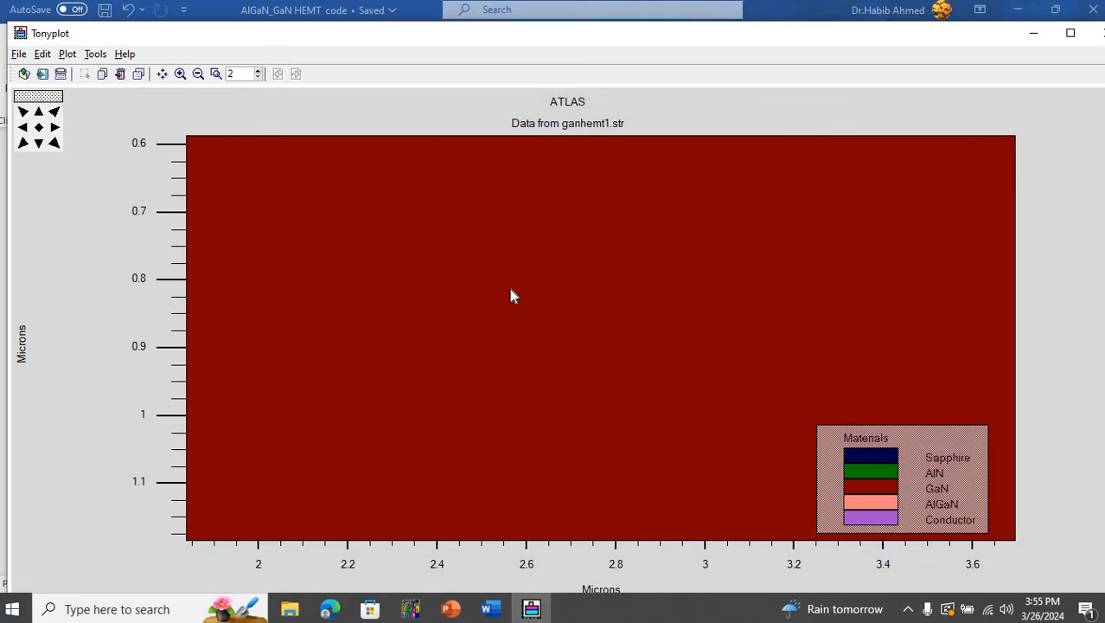
click(40, 128)
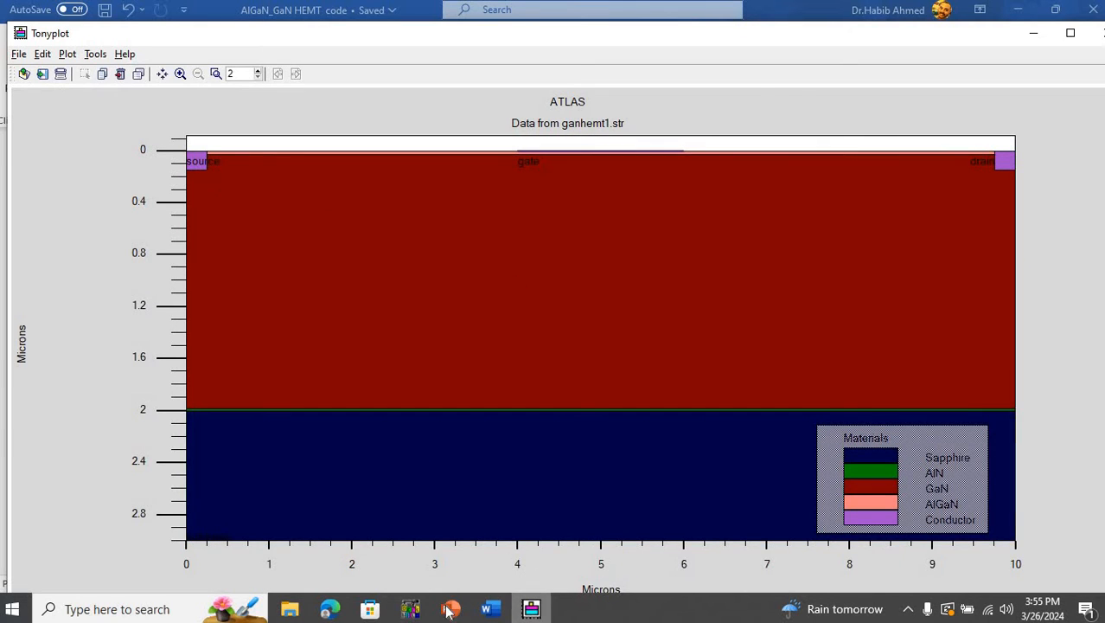
- Switch to DeckBuild, run the GaN HEMT6.in deck, and enlarge the simulation output area
click(411, 608)
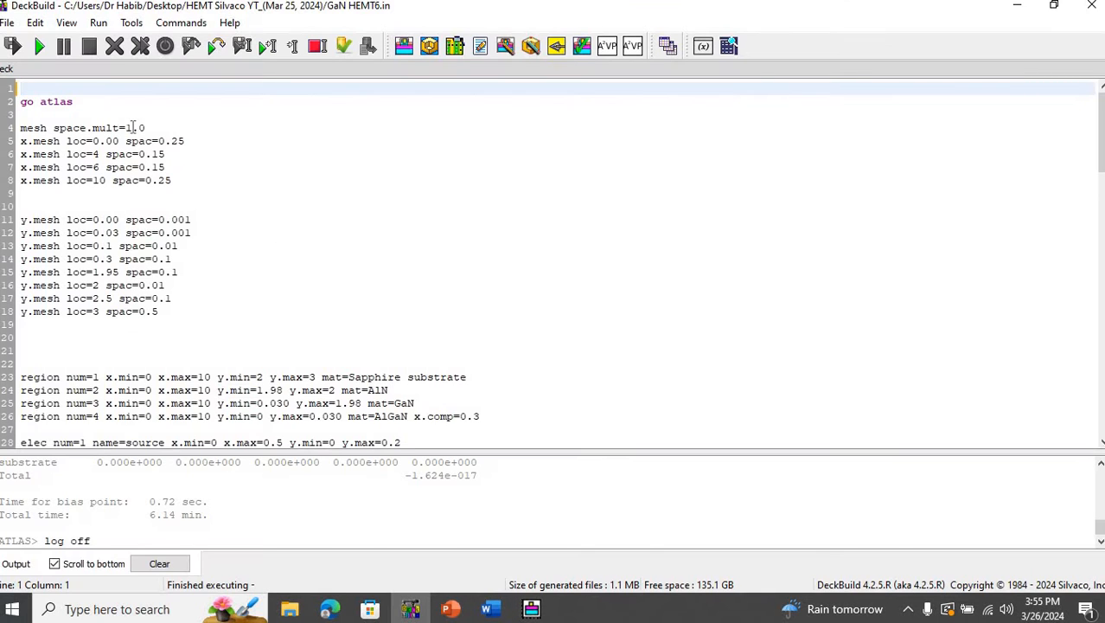
click(40, 46)
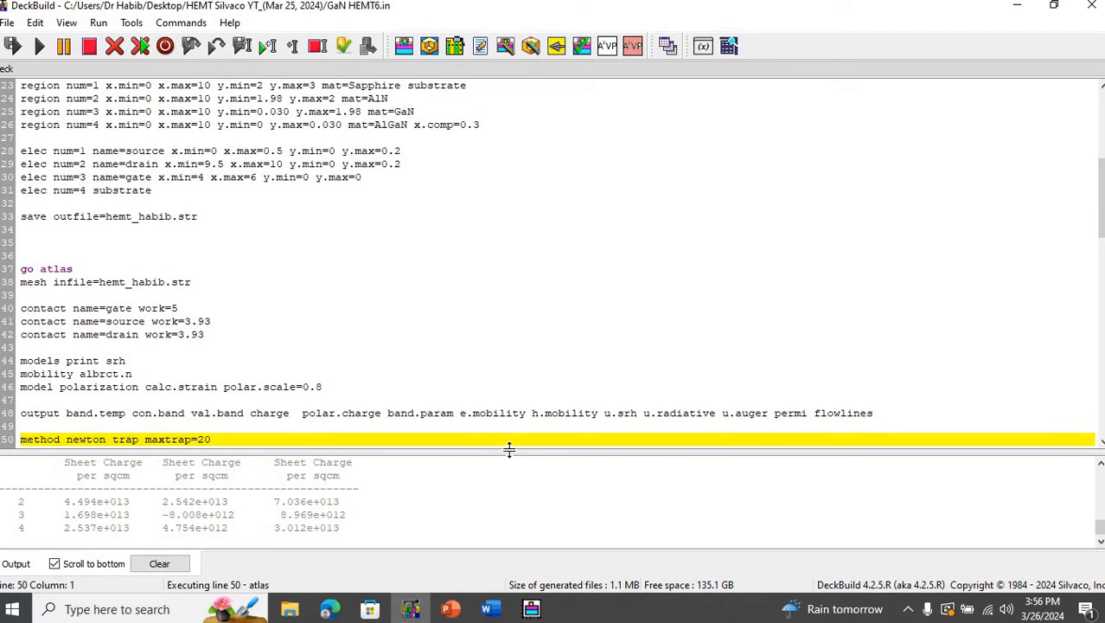
drag(508, 450, 503, 289)
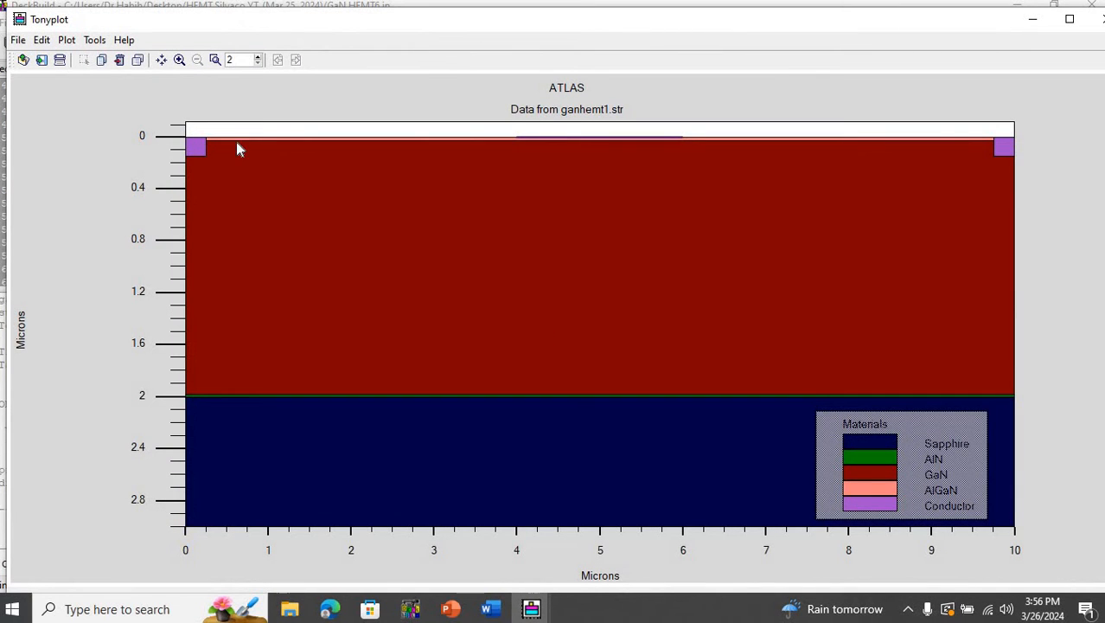
- Show the mesh on the newly plotted ganhemt1.str structure, inspect it, and hide it again
right_click(298, 164)
click(319, 170)
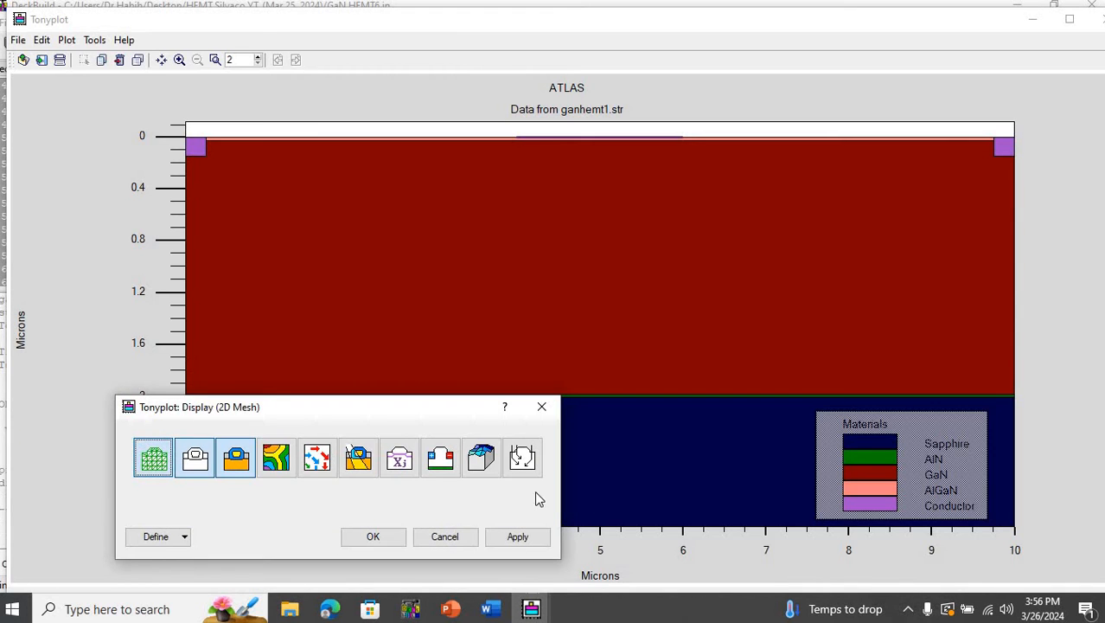
click(530, 535)
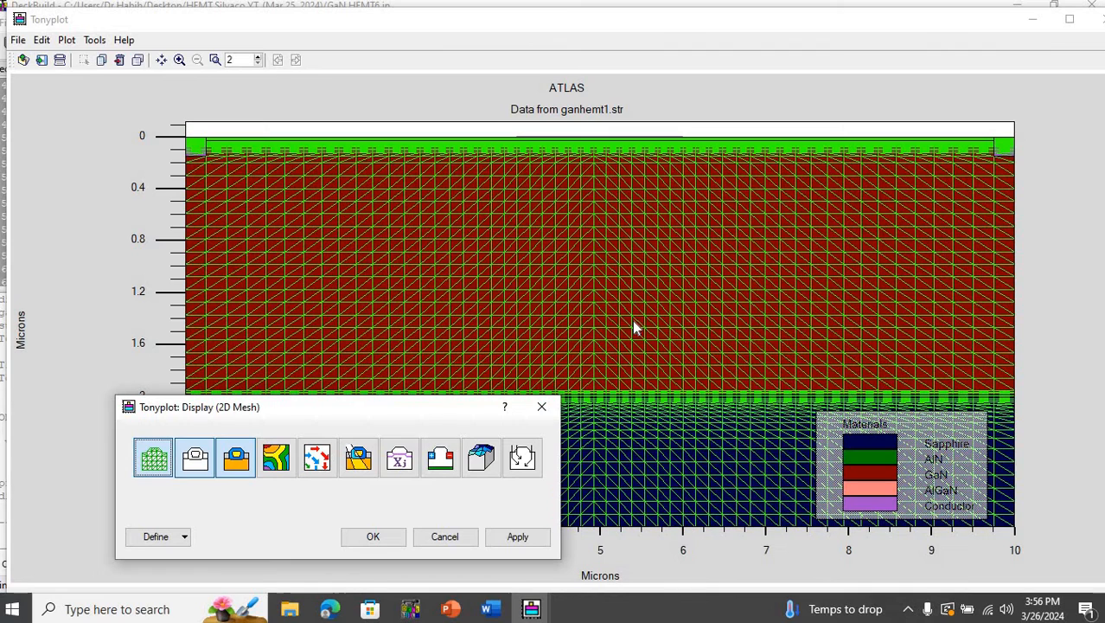
click(398, 457)
click(517, 537)
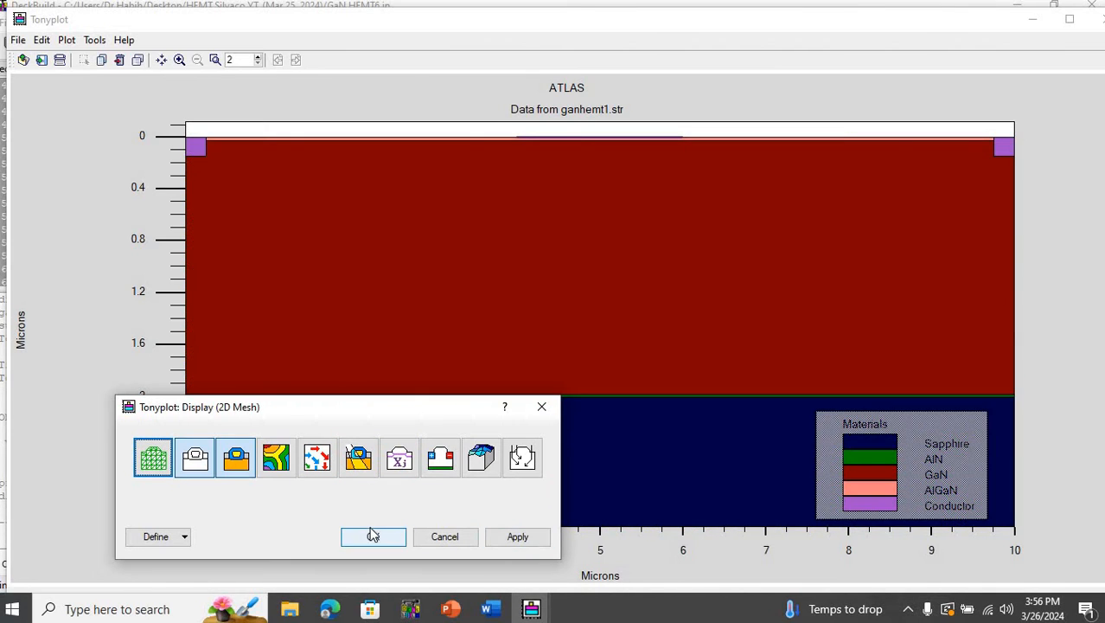
click(372, 536)
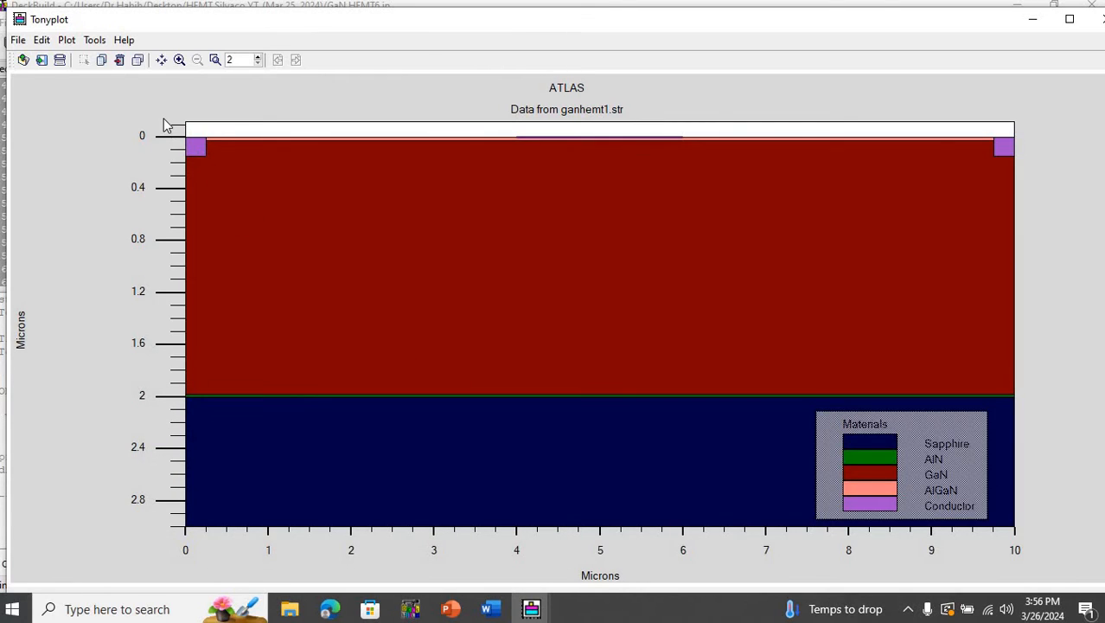
- Examine the source contact in the new plot, restore the full view, and open the plot's display settings
drag(163, 118, 246, 178)
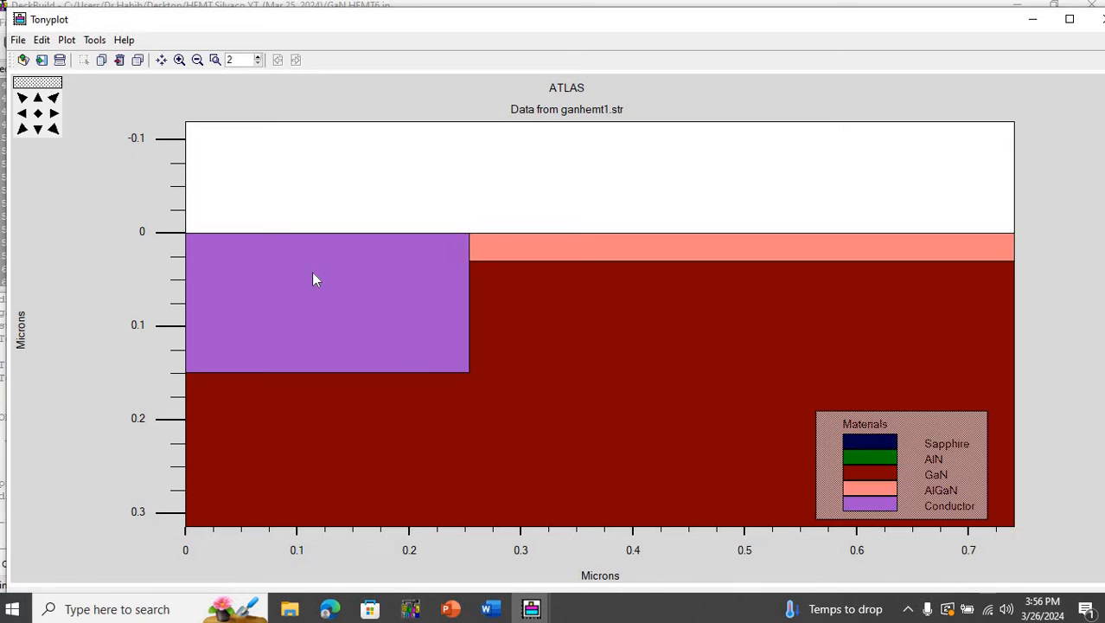
click(37, 114)
right_click(320, 207)
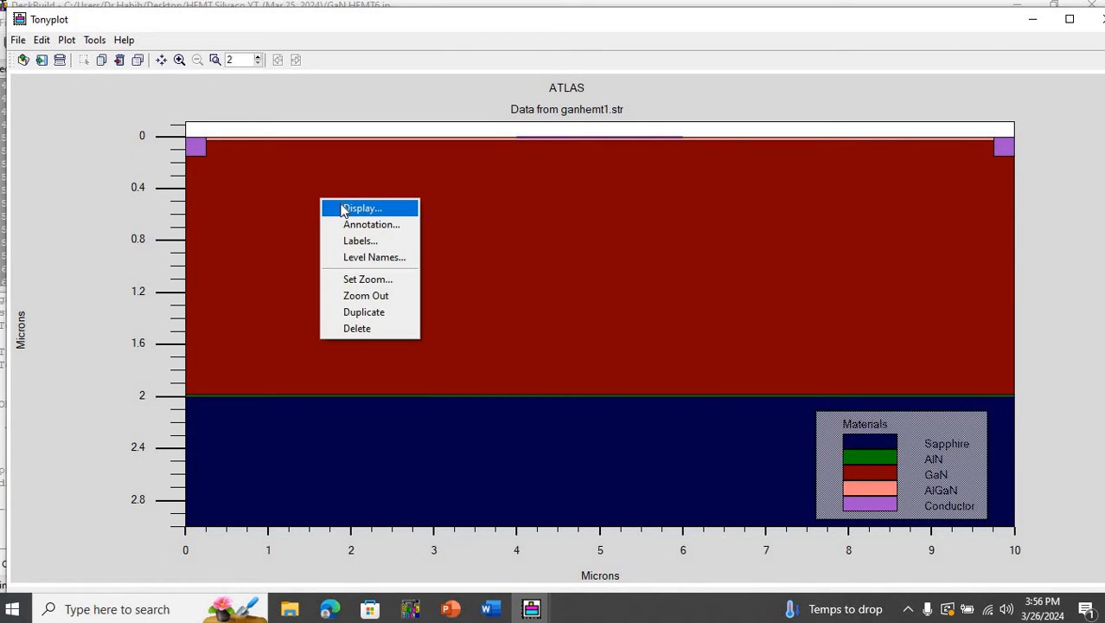
click(341, 208)
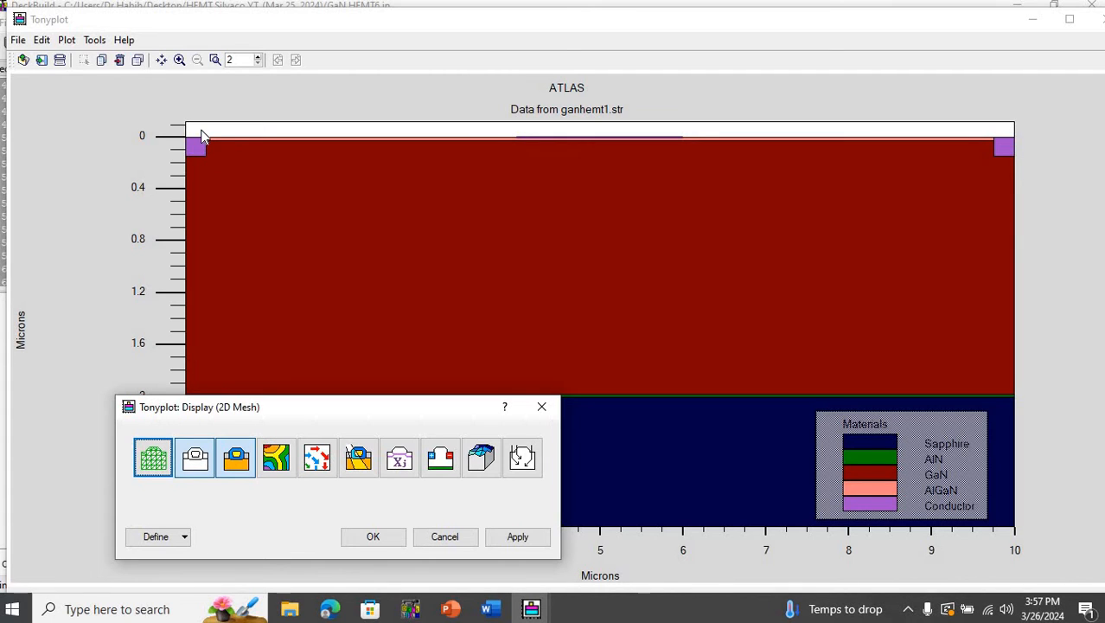
- Examine the AlGaN layer and contacts across the device from source to drain, and restore the full structure view
drag(200, 136, 1032, 176)
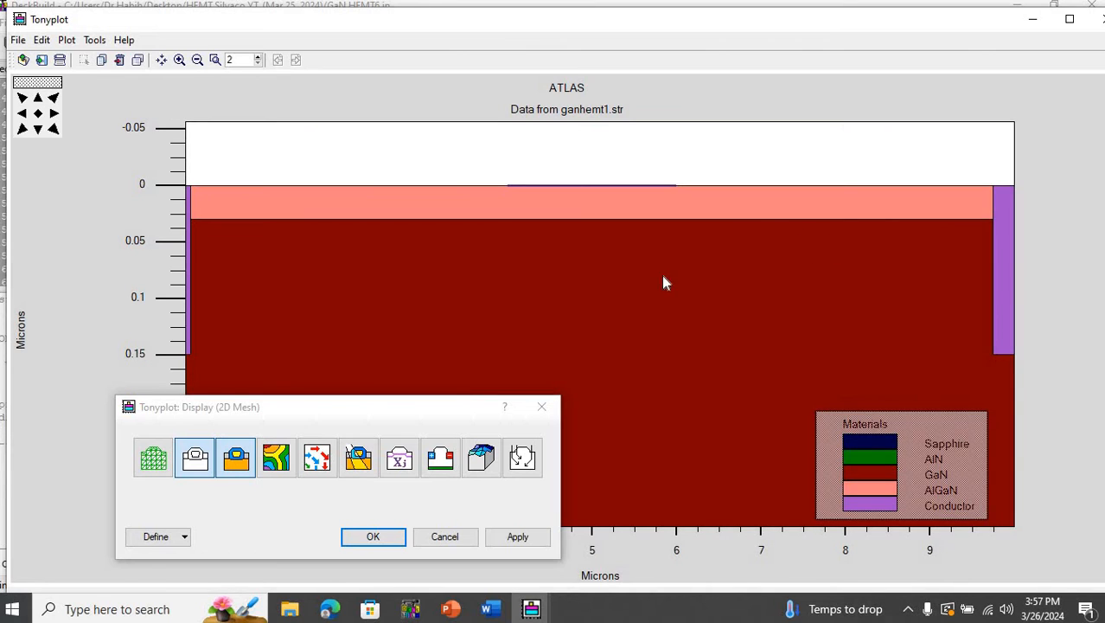
click(38, 115)
right_click(432, 191)
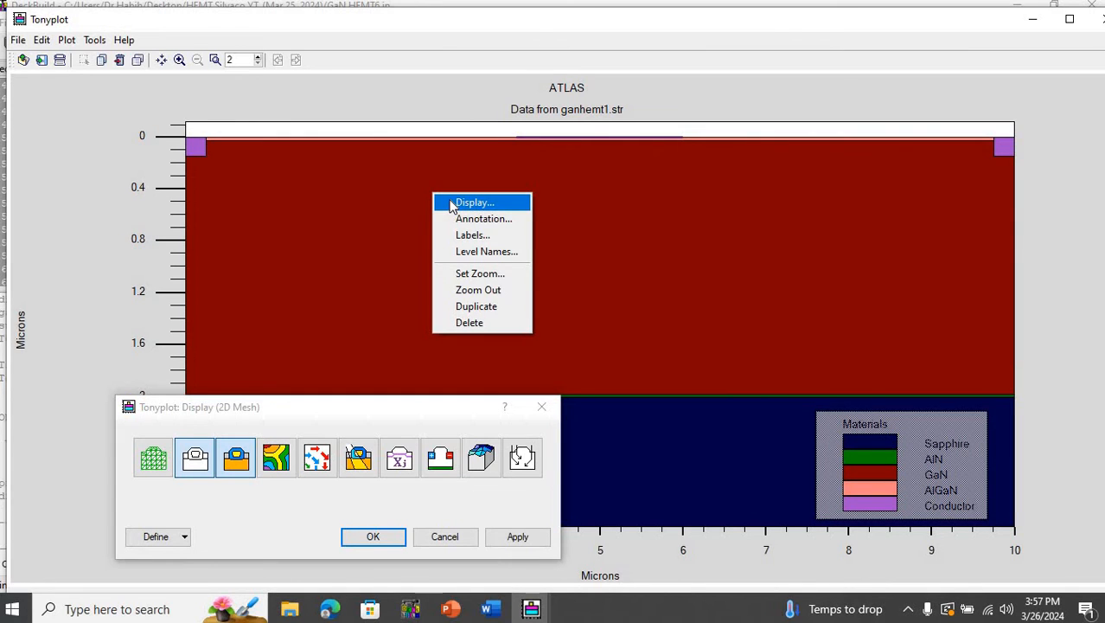
click(410, 192)
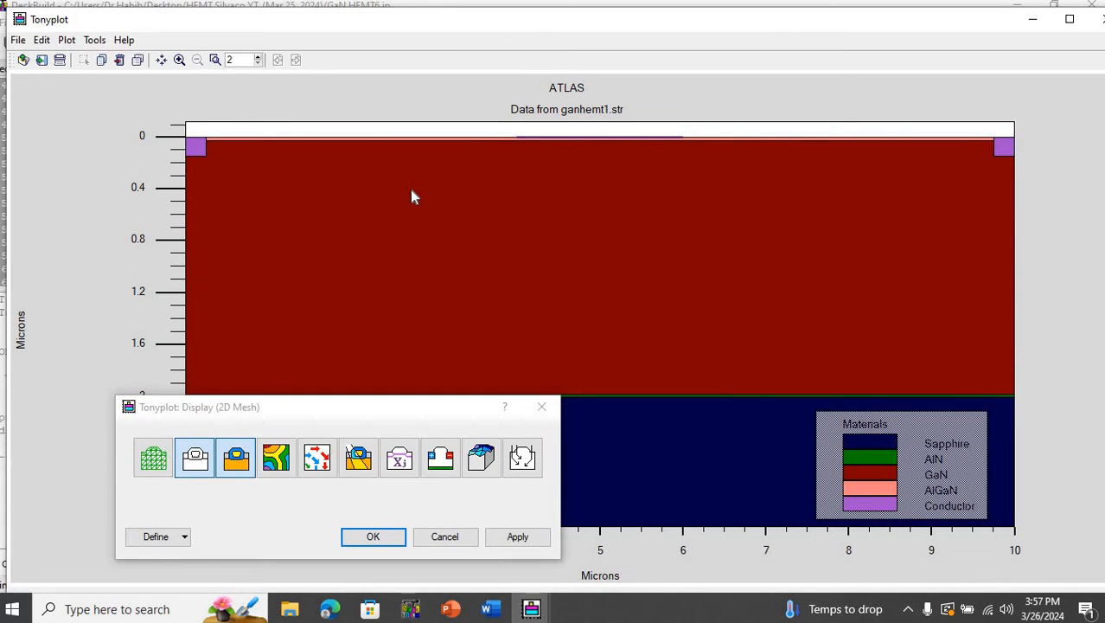
- Turn on the electrode display in the ganhemt1.str structure plot and apply the display settings
right_click(512, 185)
click(539, 187)
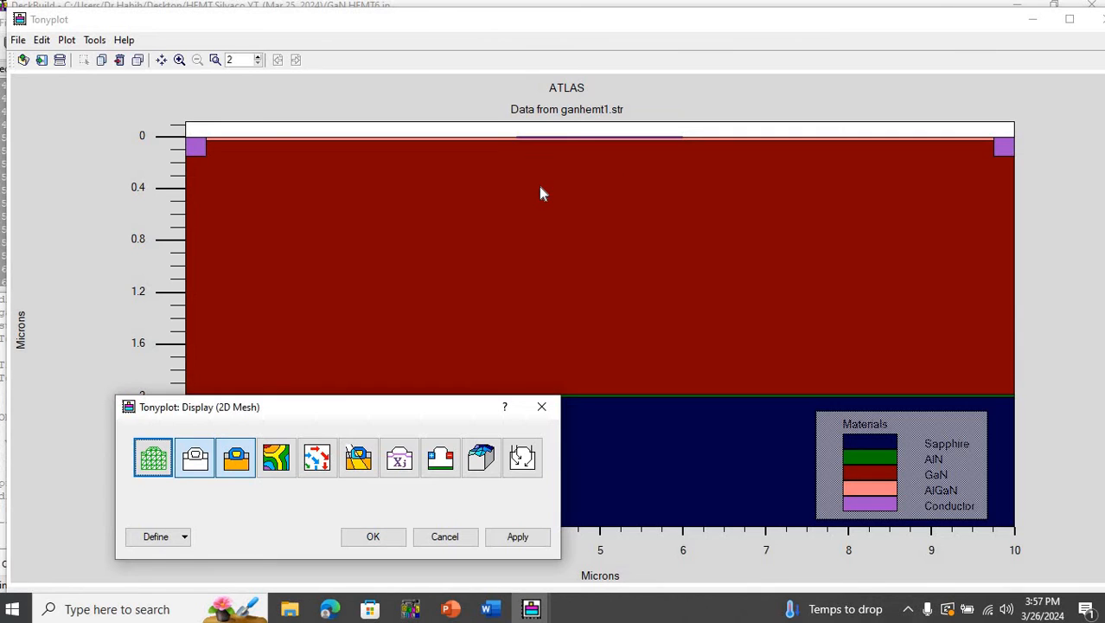
click(443, 460)
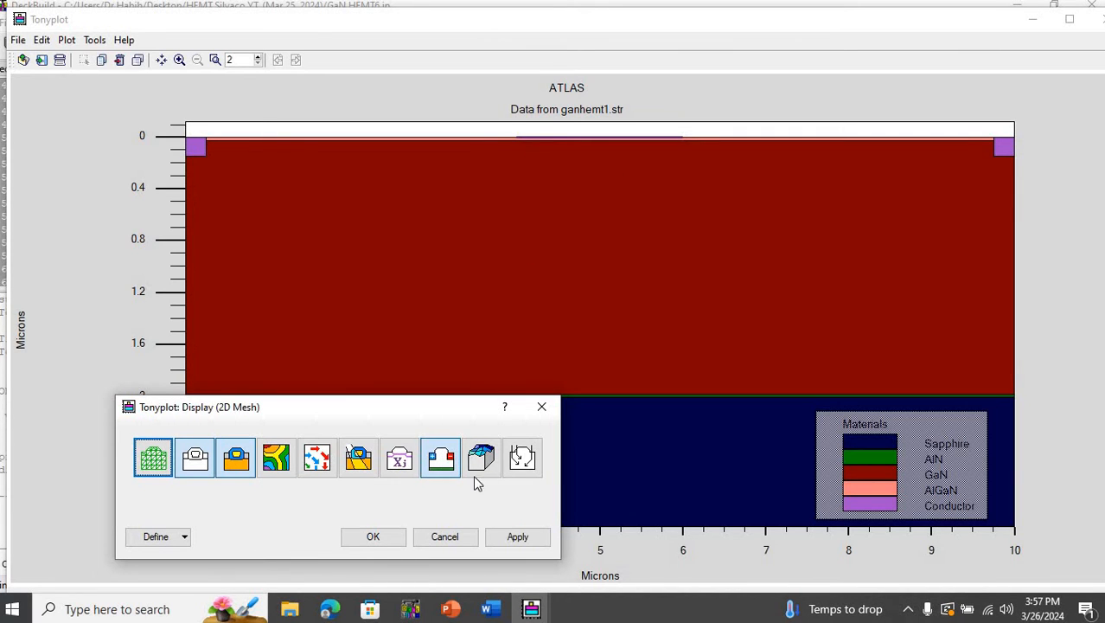
click(499, 540)
click(382, 534)
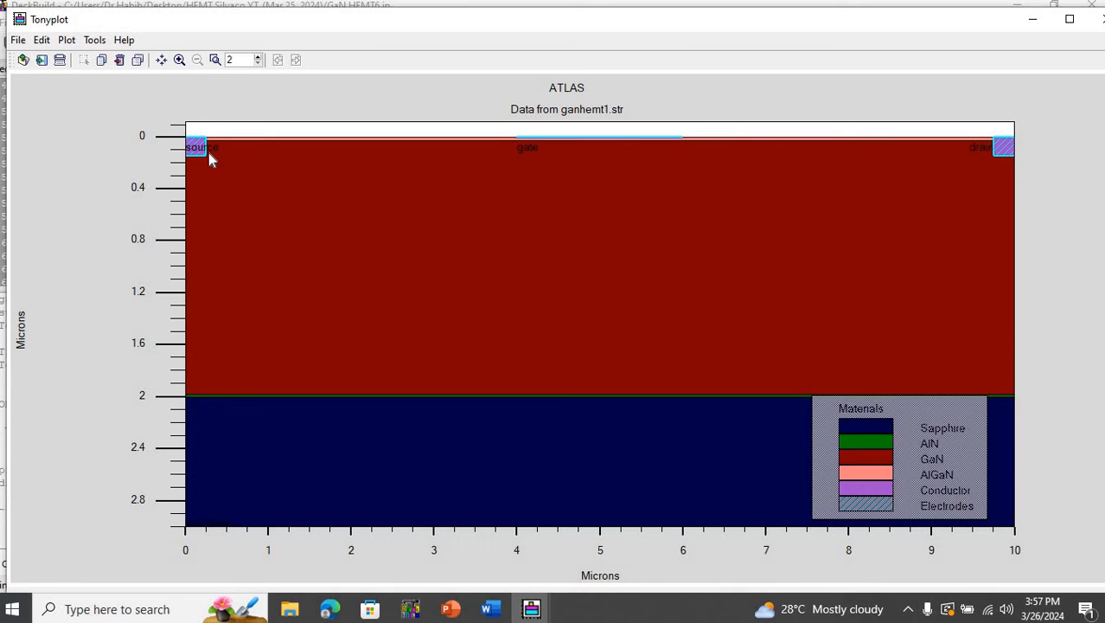
- Check the electrode statements in the Word code document, return to TonyPlot, and close the ganhemt1.str plot with hatched electrodes
click(490, 609)
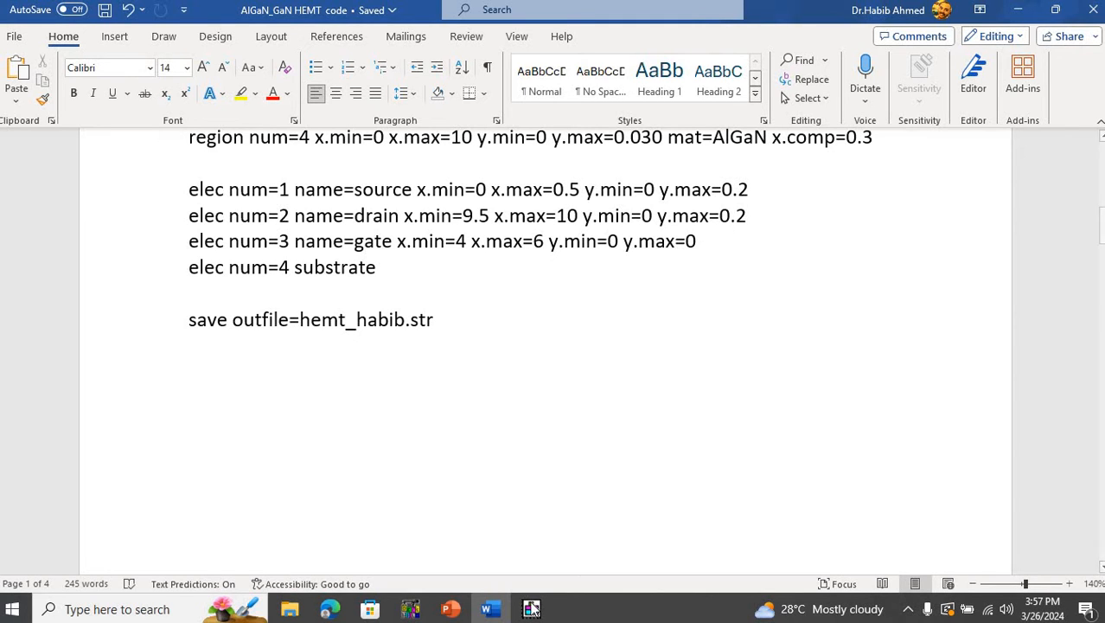
mouse_move(532, 609)
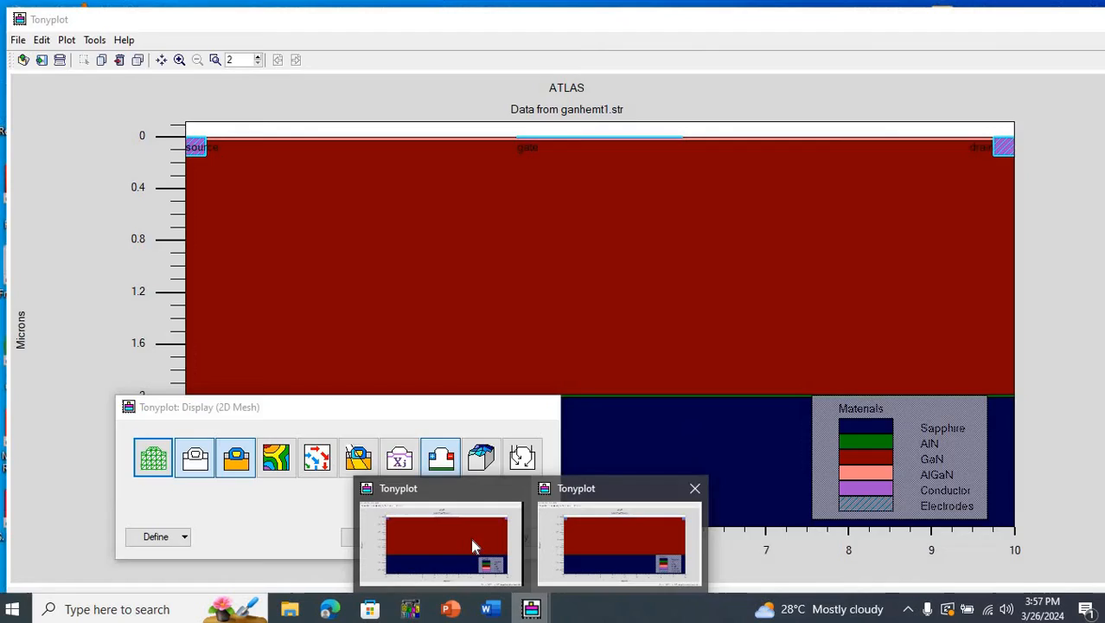
click(621, 540)
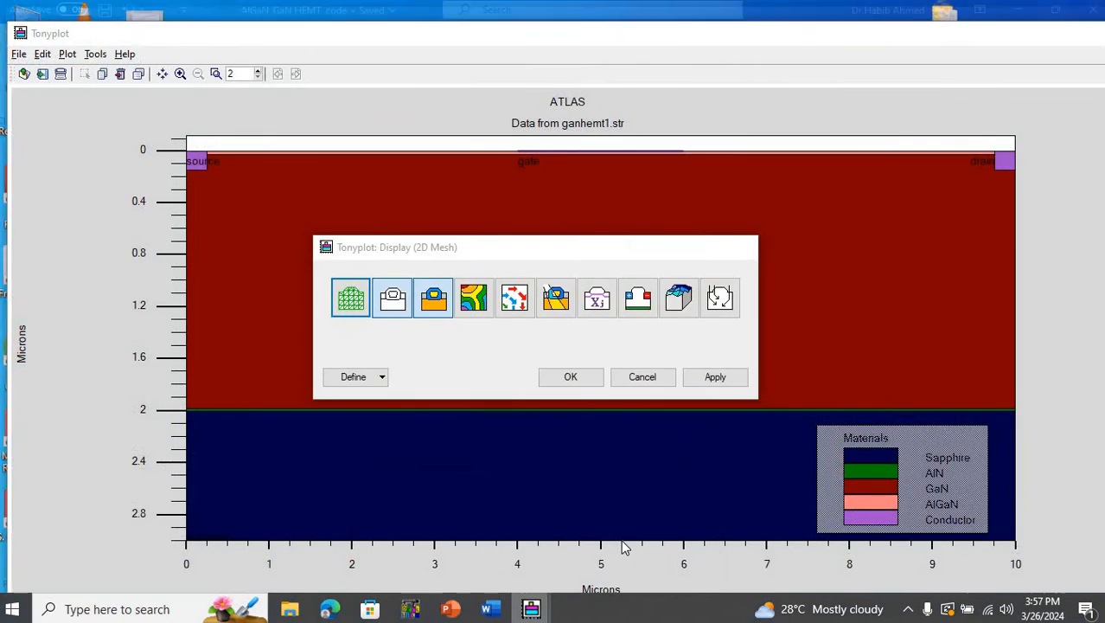
mouse_move(532, 609)
click(652, 546)
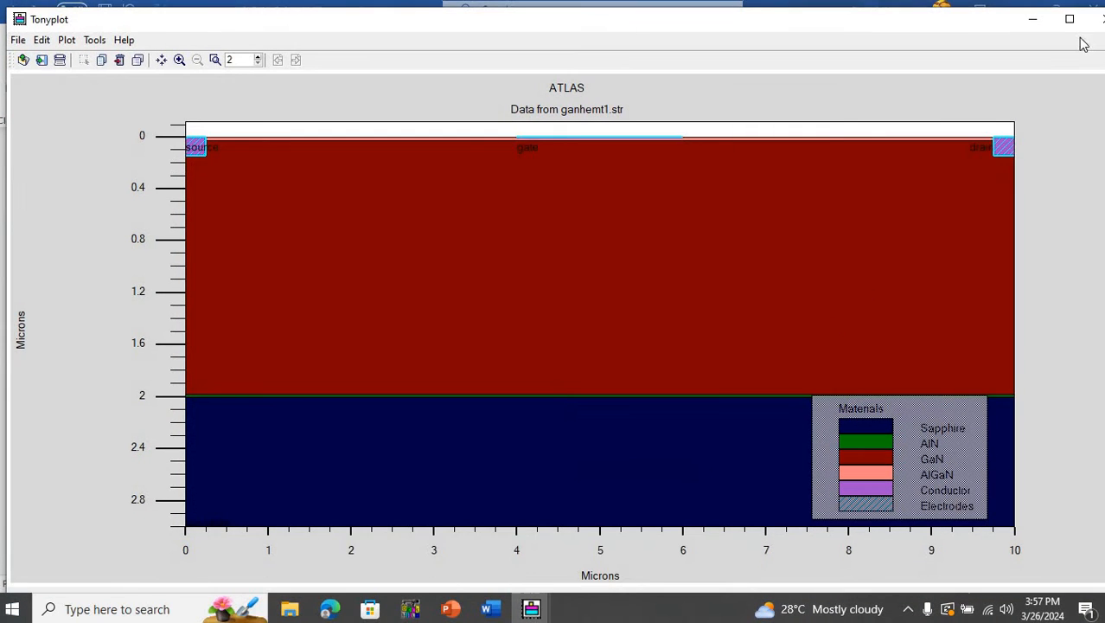
click(1097, 20)
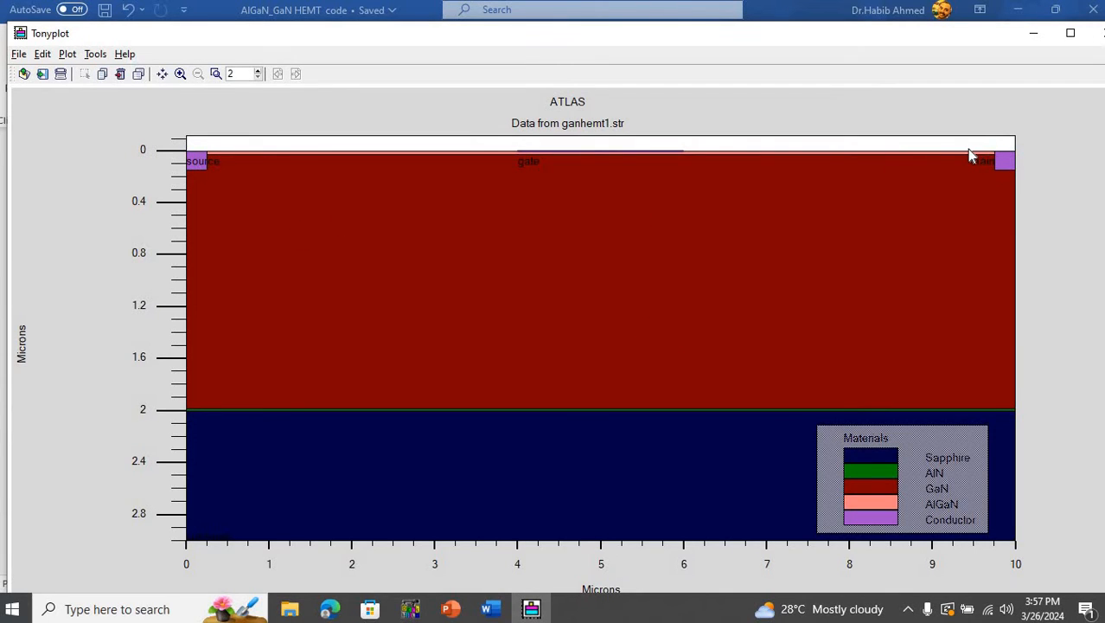
- Examine the drain contact's depth and lower corner, restore the full view, and minimize the HEMT_Gate.str and ganhemt1.str plots
drag(1042, 192, 967, 152)
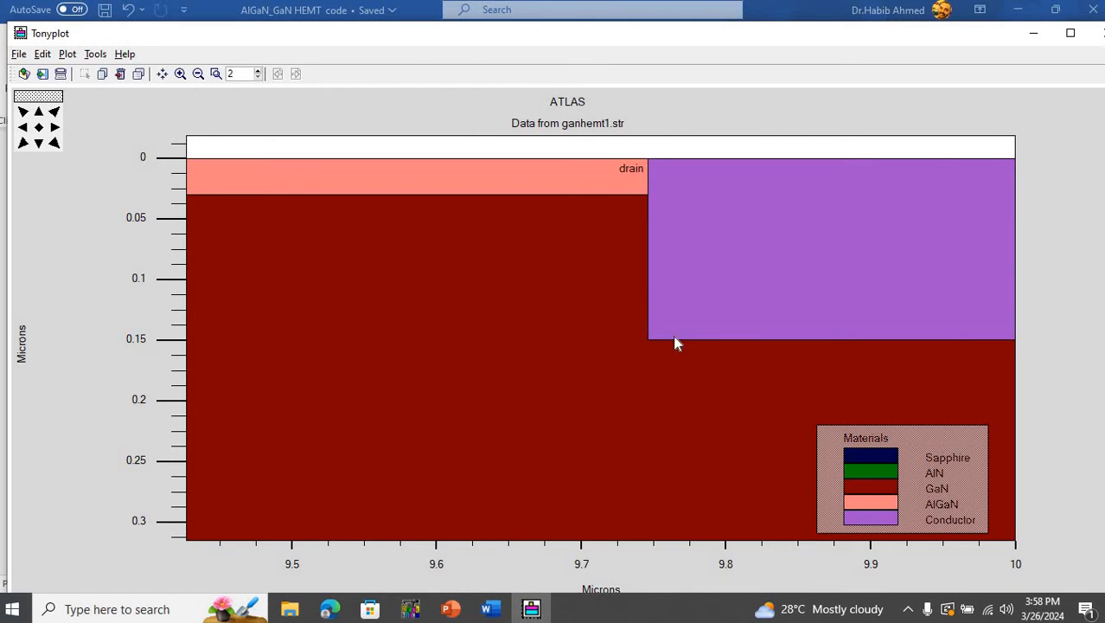
drag(634, 317, 734, 365)
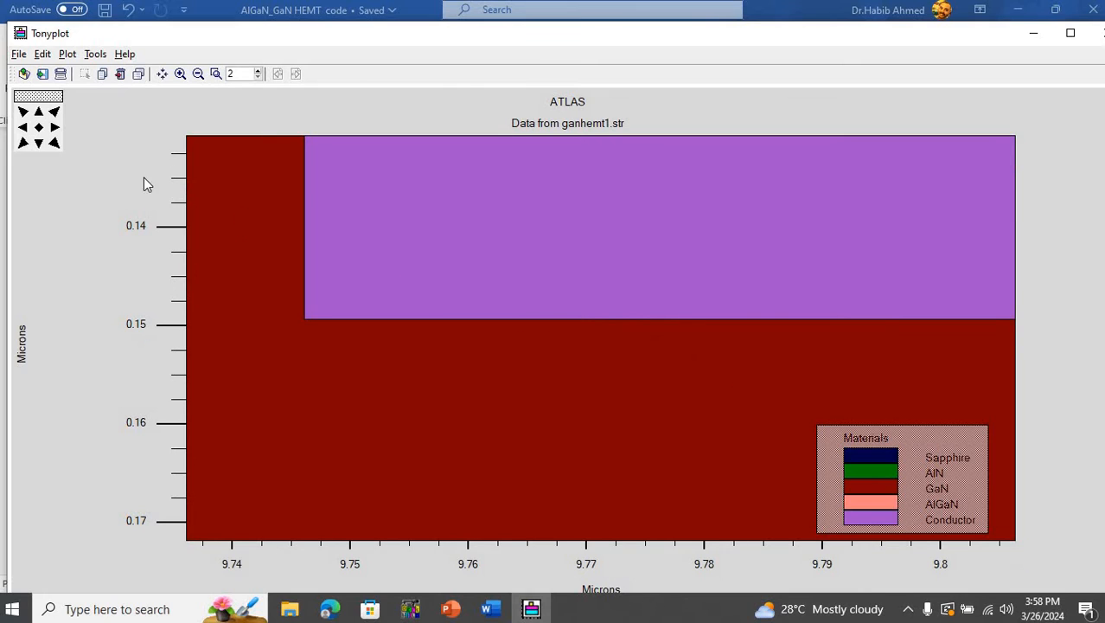
click(39, 129)
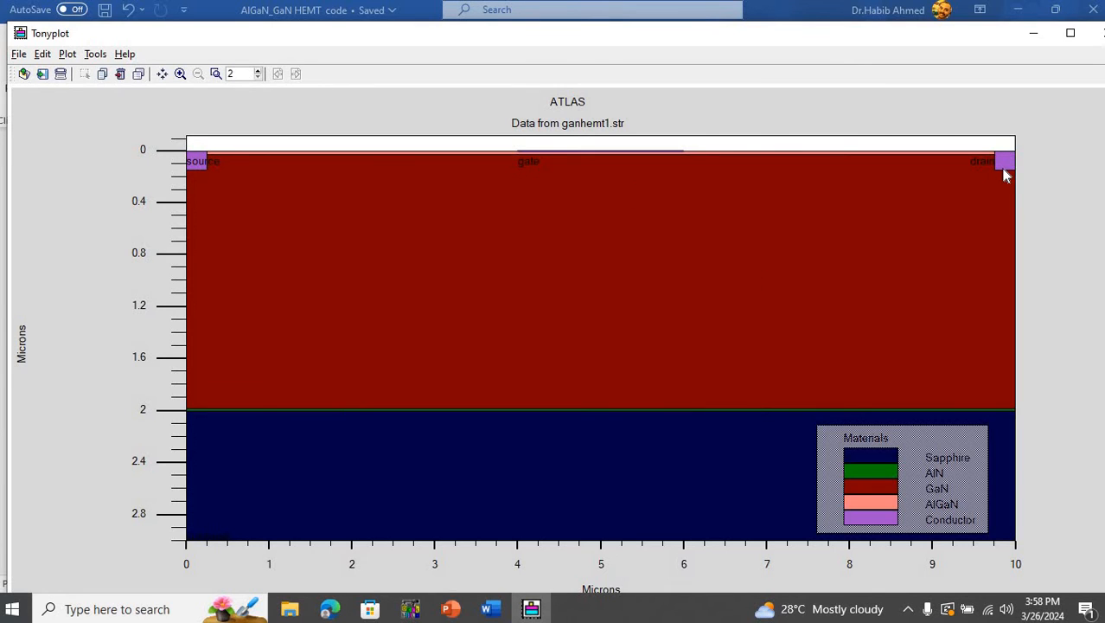
click(1037, 20)
click(1033, 35)
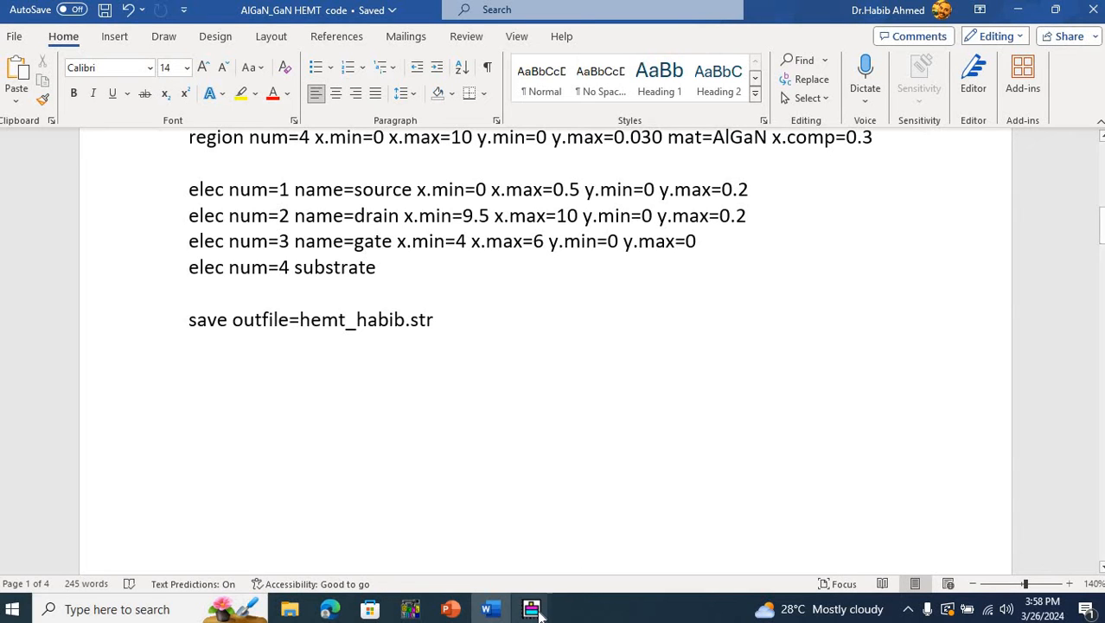
- Reopen the ganhemt1.str plot, examine the gate electrode along the AlGaN surface, and restore the full structure view
mouse_move(532, 609)
click(488, 540)
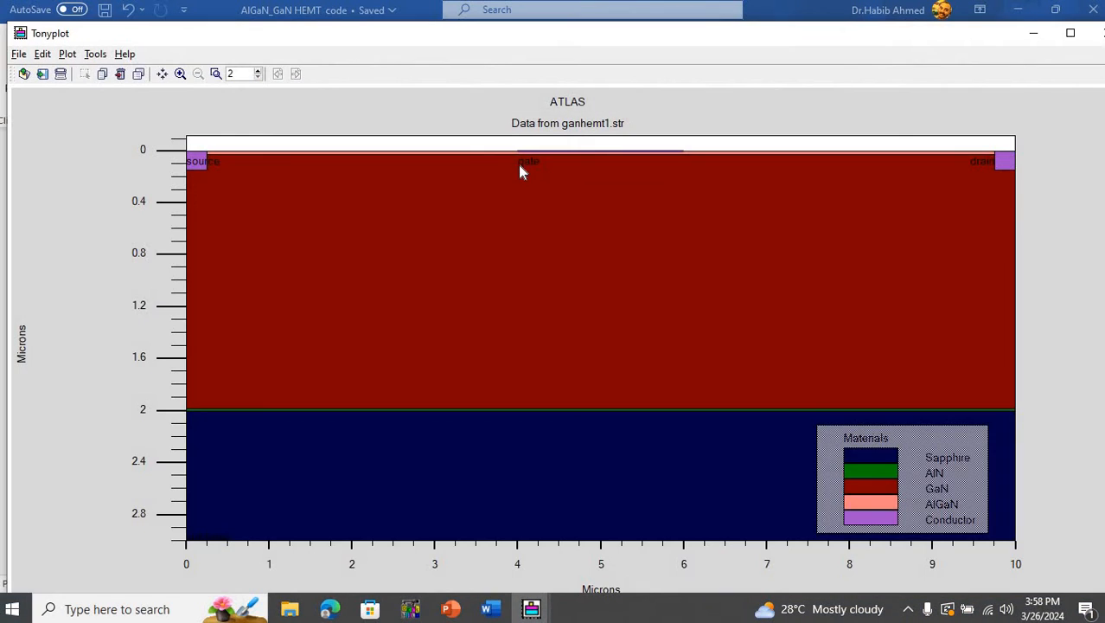
mouse_move(510, 141)
mouse_down()
mouse_move(602, 197)
mouse_move(721, 209)
mouse_up()
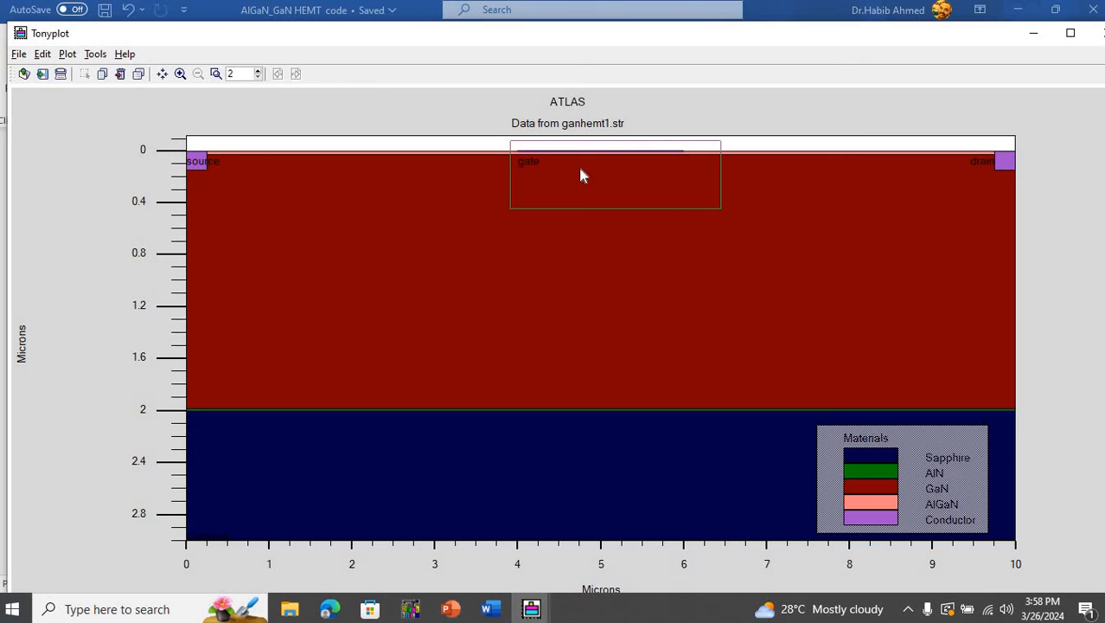
drag(581, 169, 390, 151)
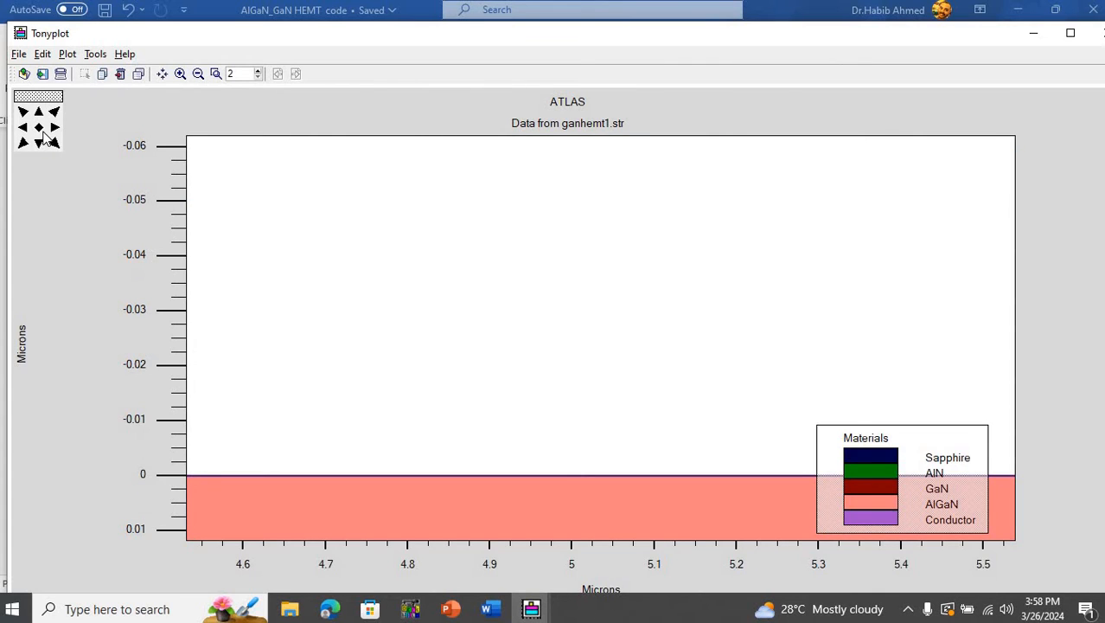
click(42, 131)
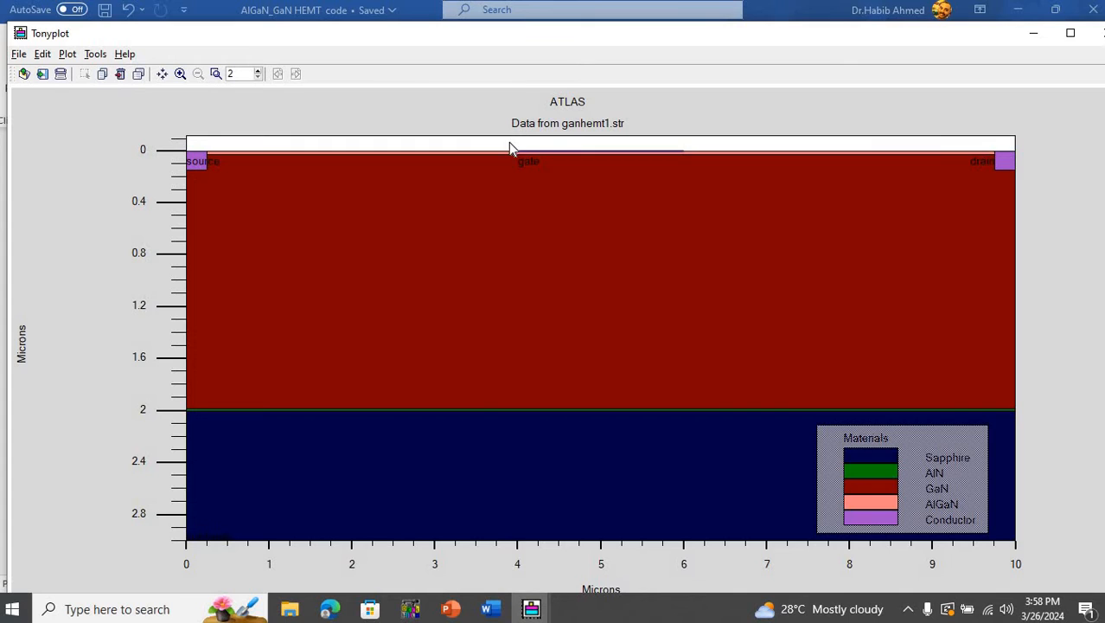
drag(509, 142, 723, 171)
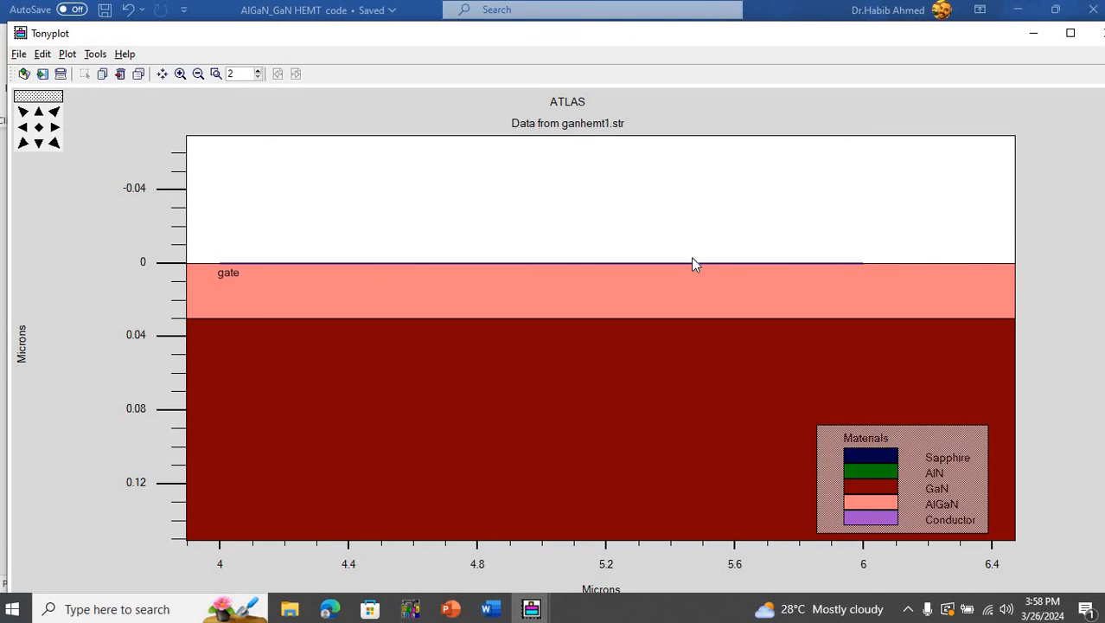
click(38, 127)
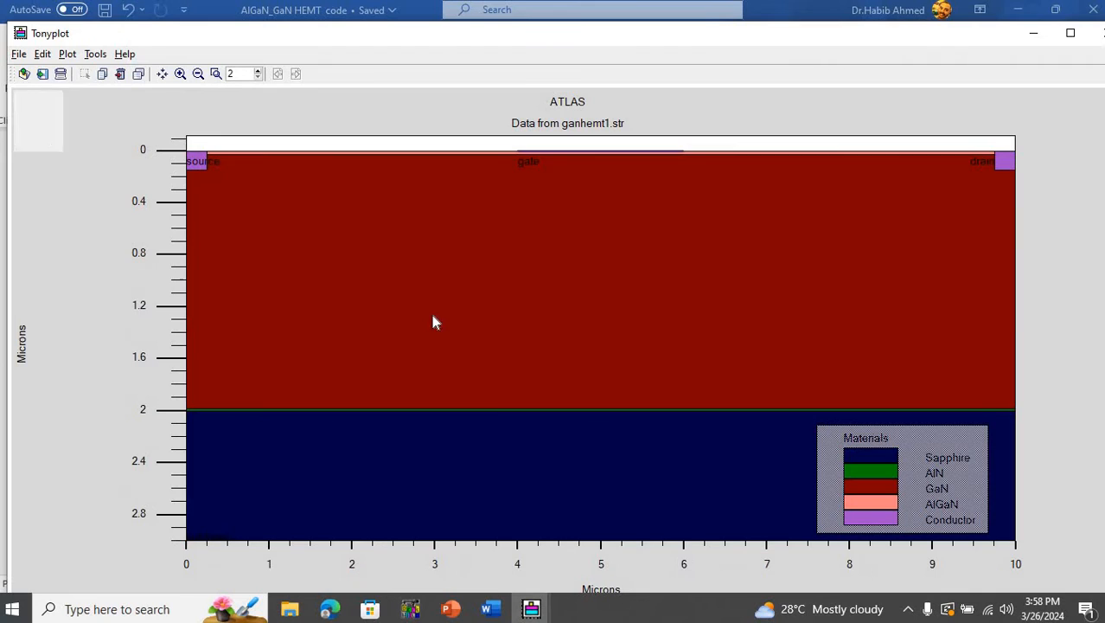
- Switch to the Word code document and review the region, electrode, and save outfile statements
click(489, 609)
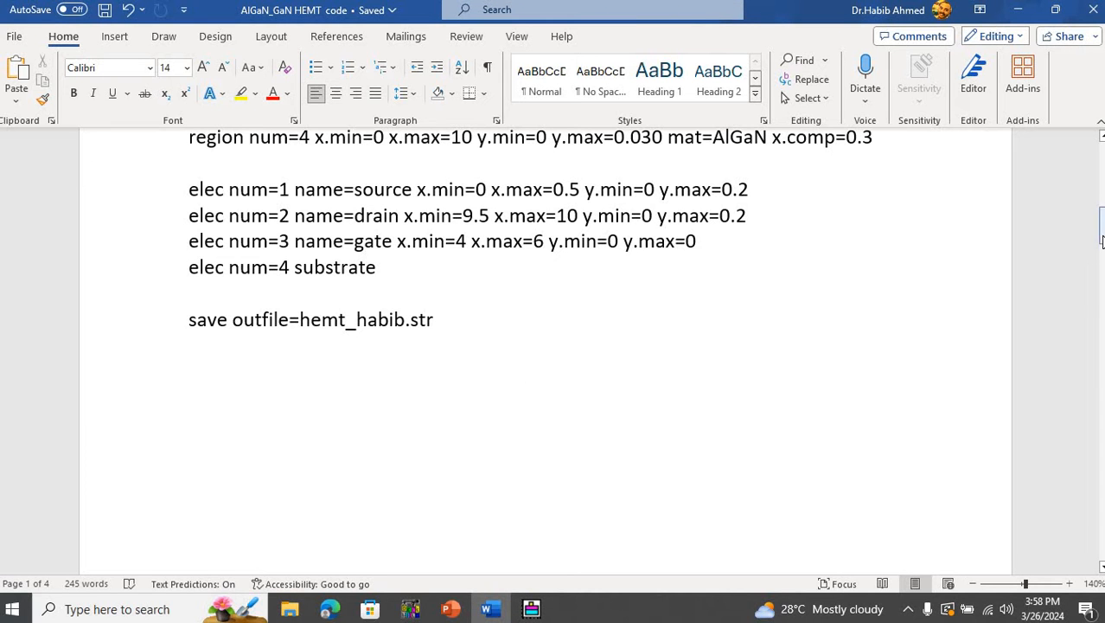
drag(1102, 244, 1102, 255)
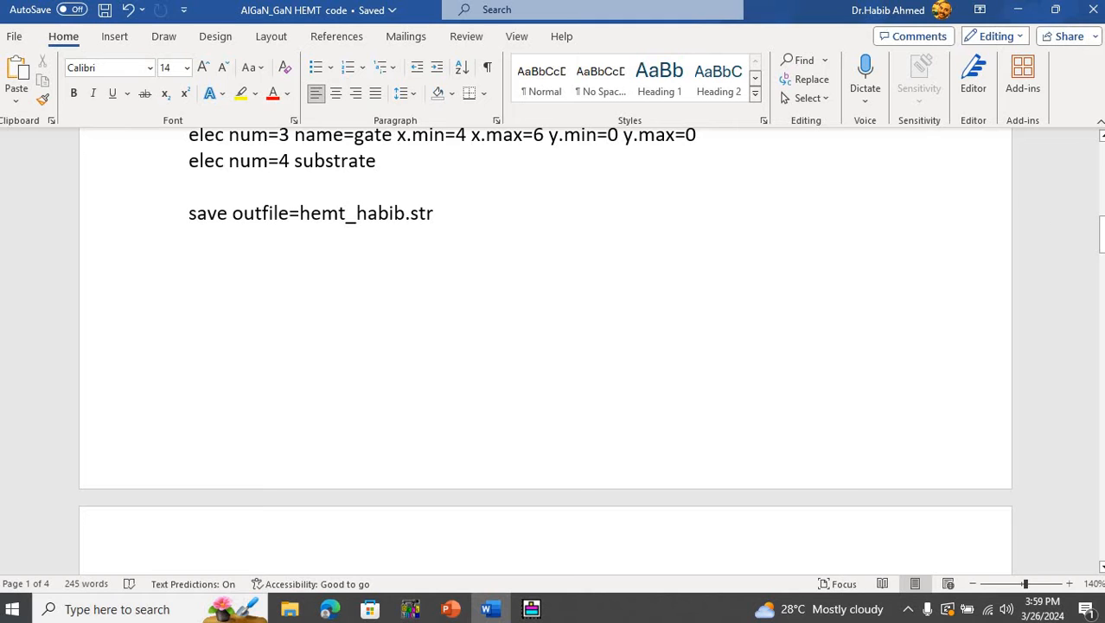
drag(1102, 238, 1102, 212)
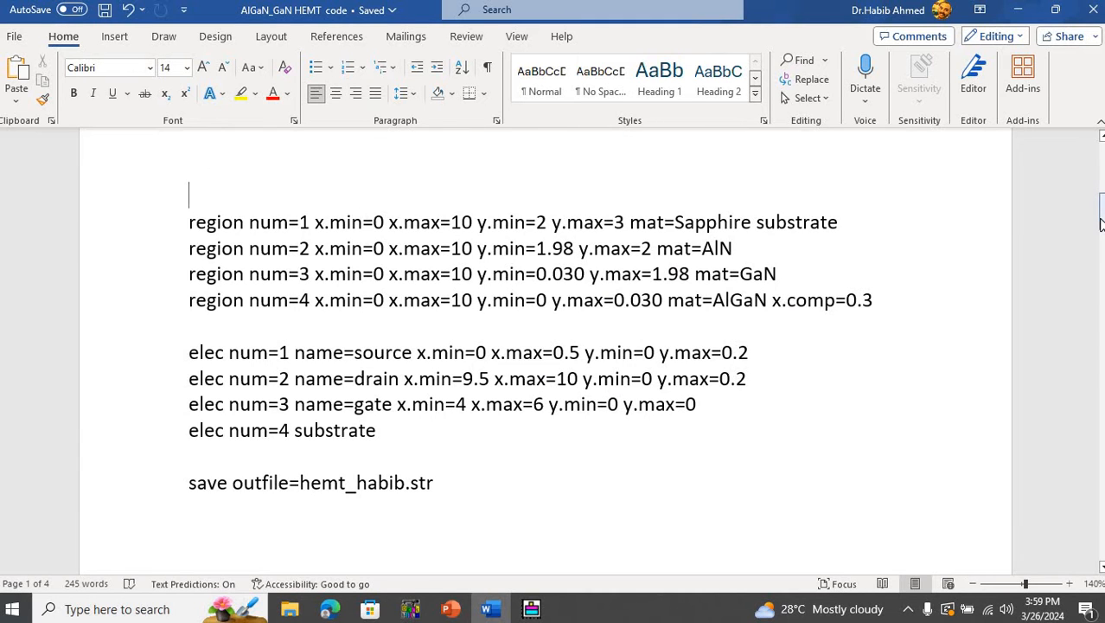
drag(1102, 225, 1102, 247)
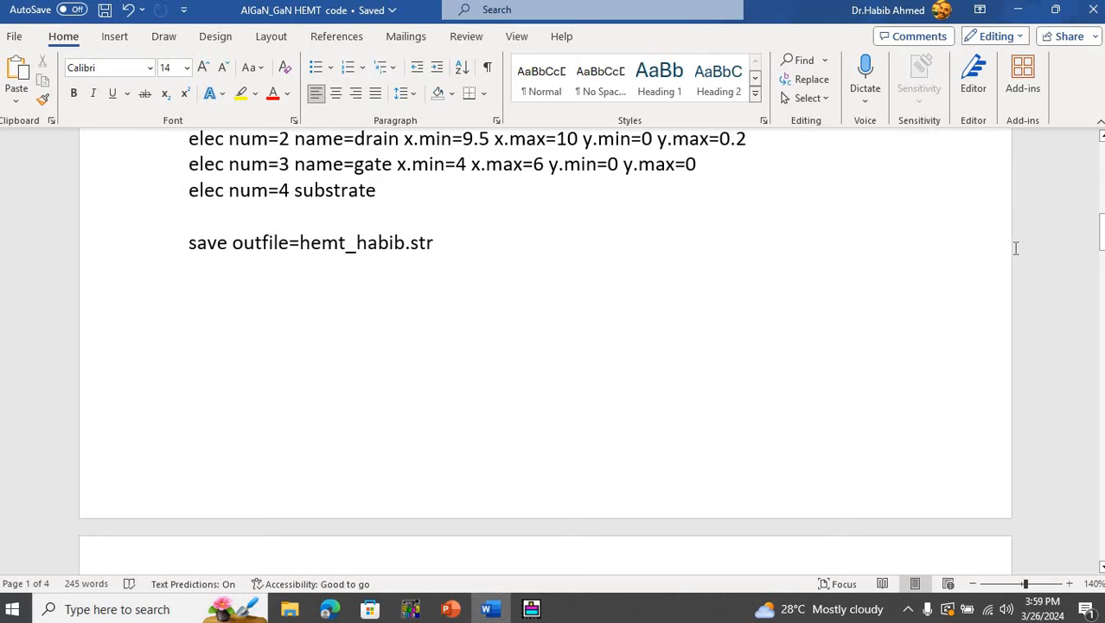
- Review the contact, model, output, method, and solve statements on the second page, and check the deck's run progress in DeckBuild
drag(1100, 241, 1100, 272)
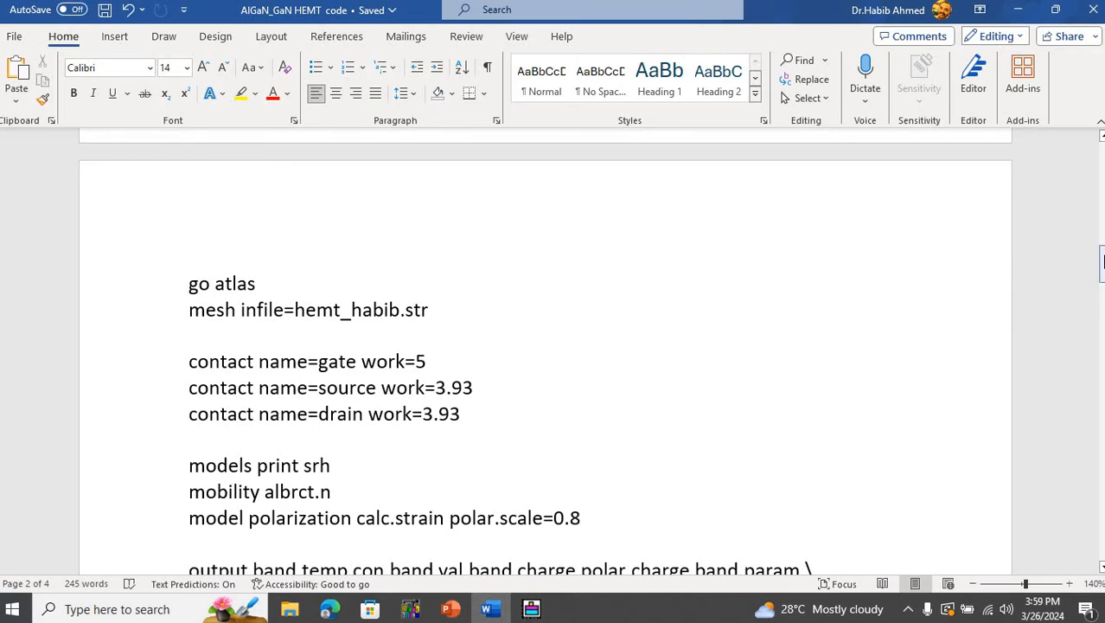
drag(1102, 267, 1102, 277)
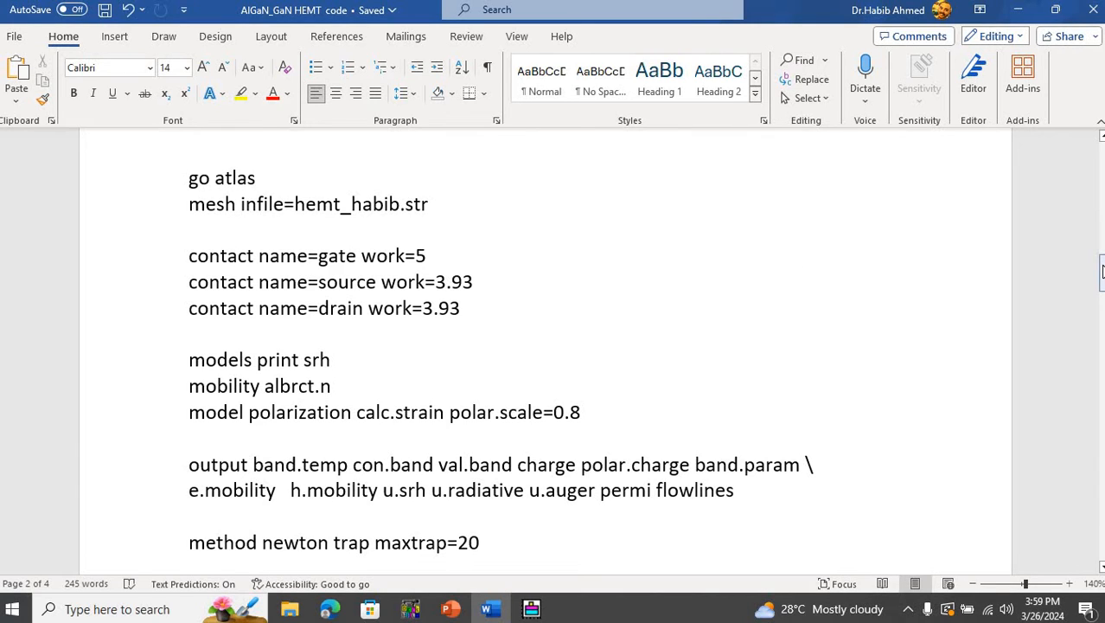
drag(1101, 279, 1102, 289)
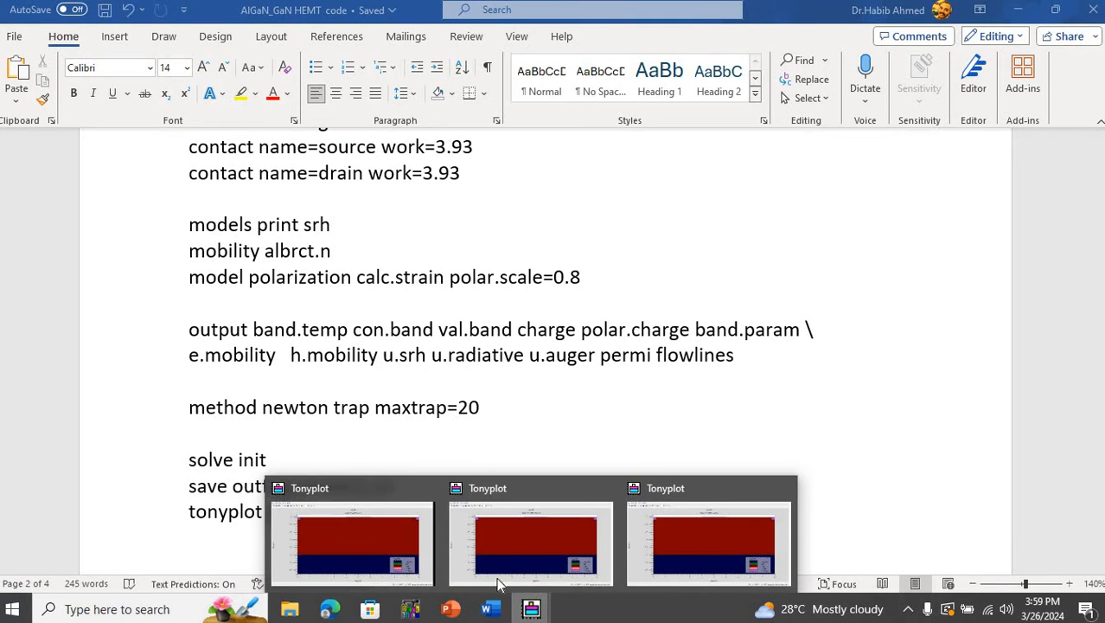
click(410, 610)
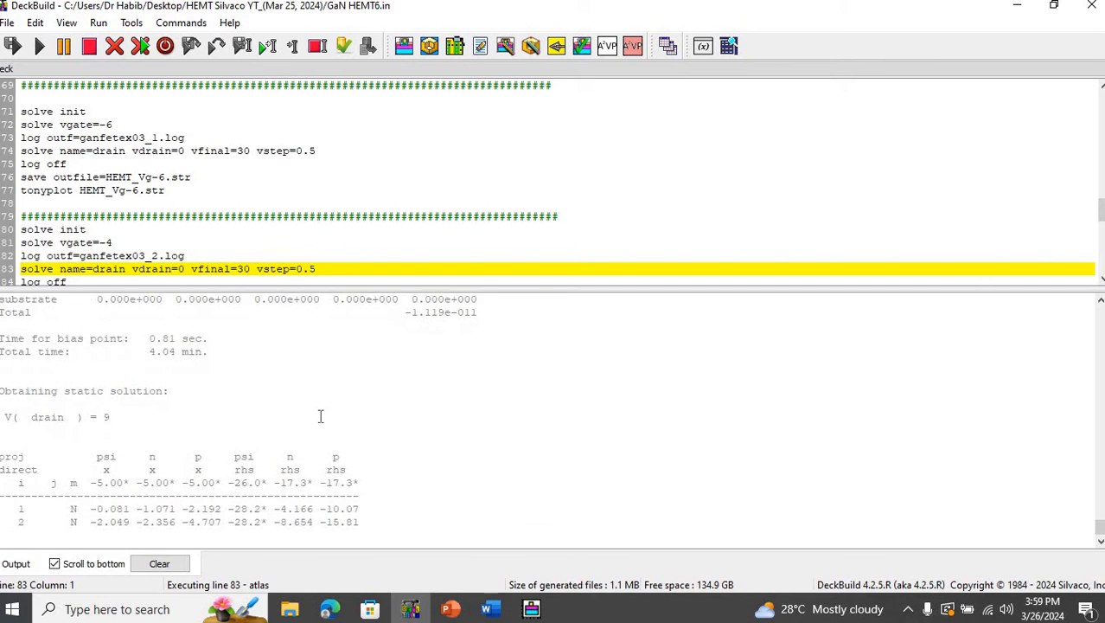
click(487, 609)
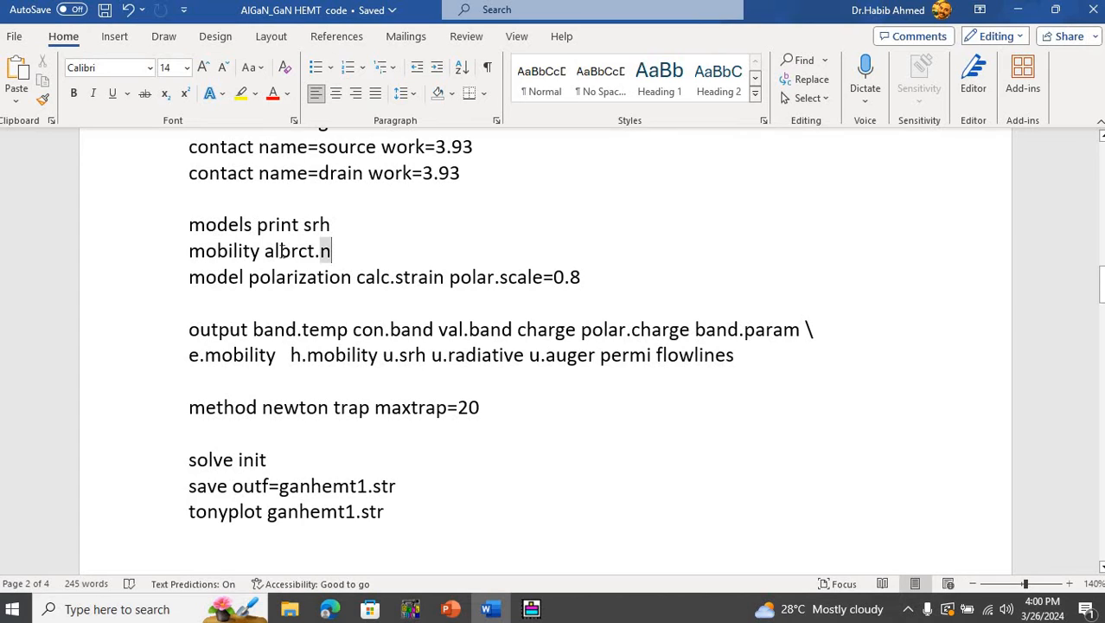
- Highlight the albrct.n mobility model and the polarization keyword in the model statements while reading them
drag(328, 252, 279, 255)
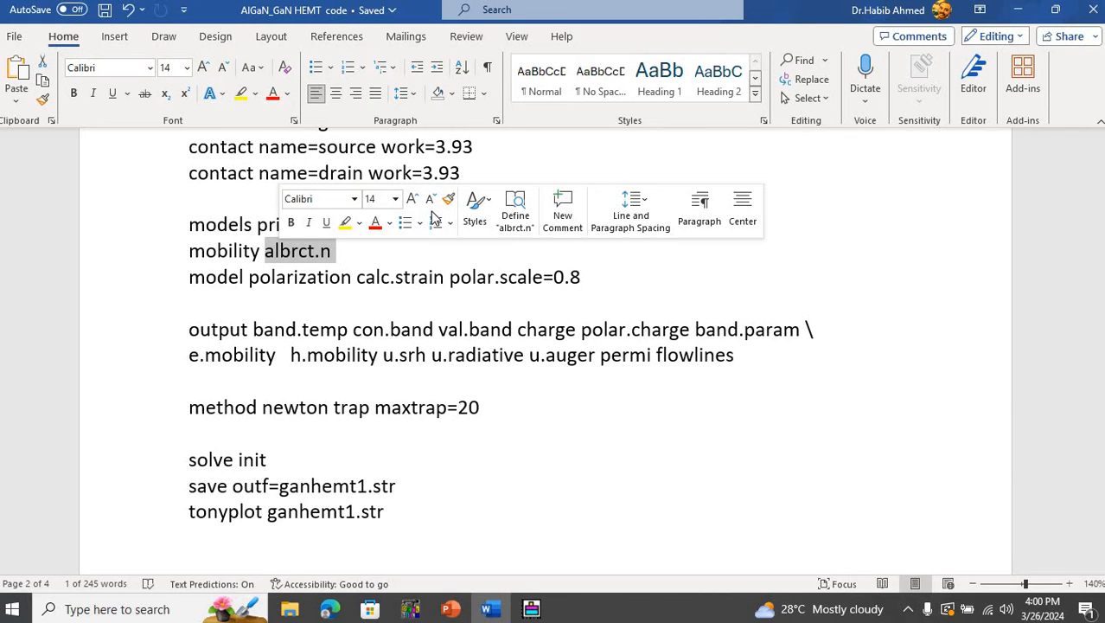
click(594, 277)
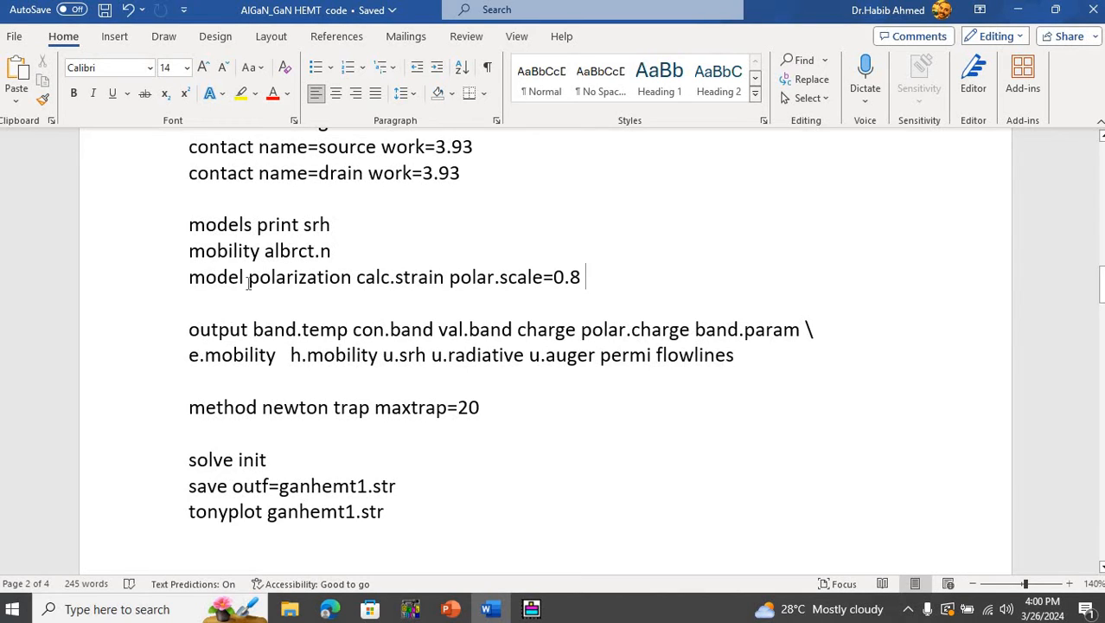
drag(248, 280, 345, 289)
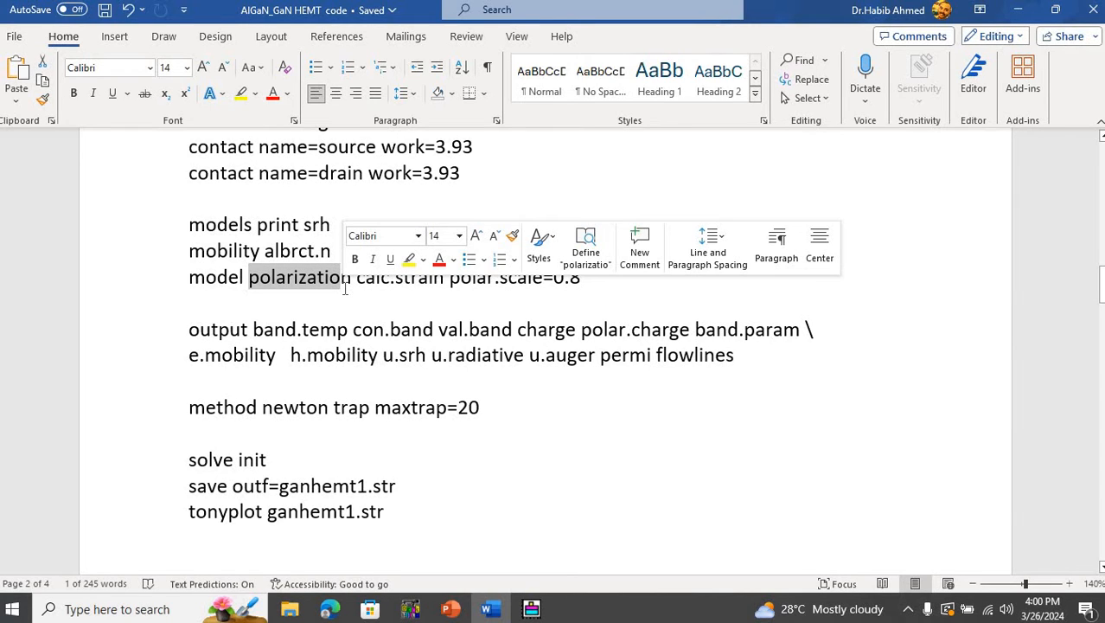
click(449, 286)
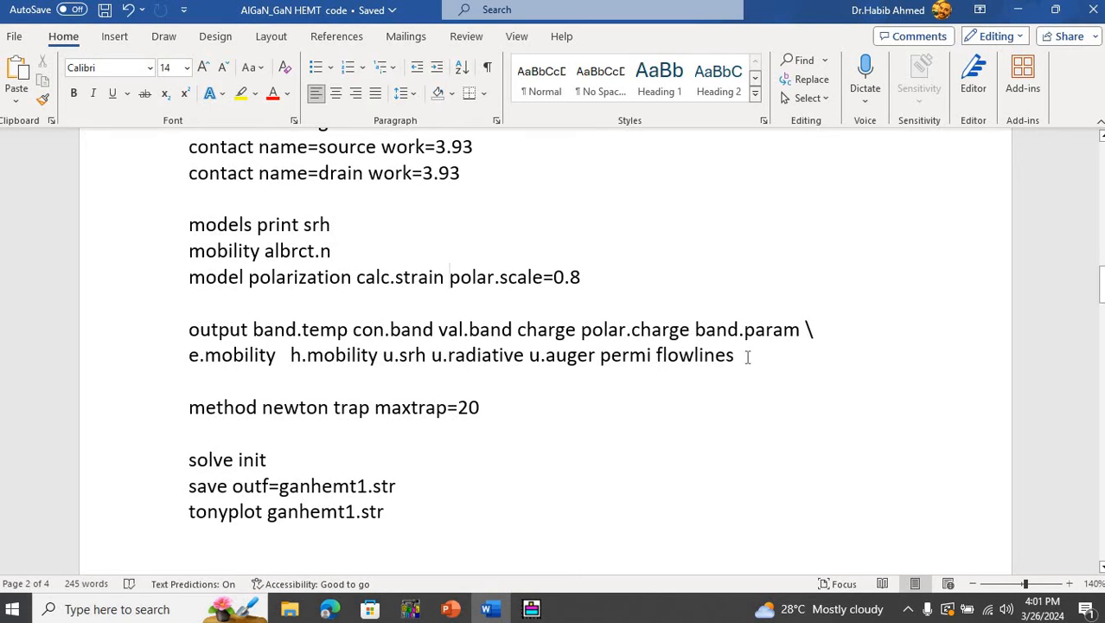
- Highlight the flowlines keyword in the output statement and maxtrap=20 in the method statement while reading them
drag(735, 355, 654, 354)
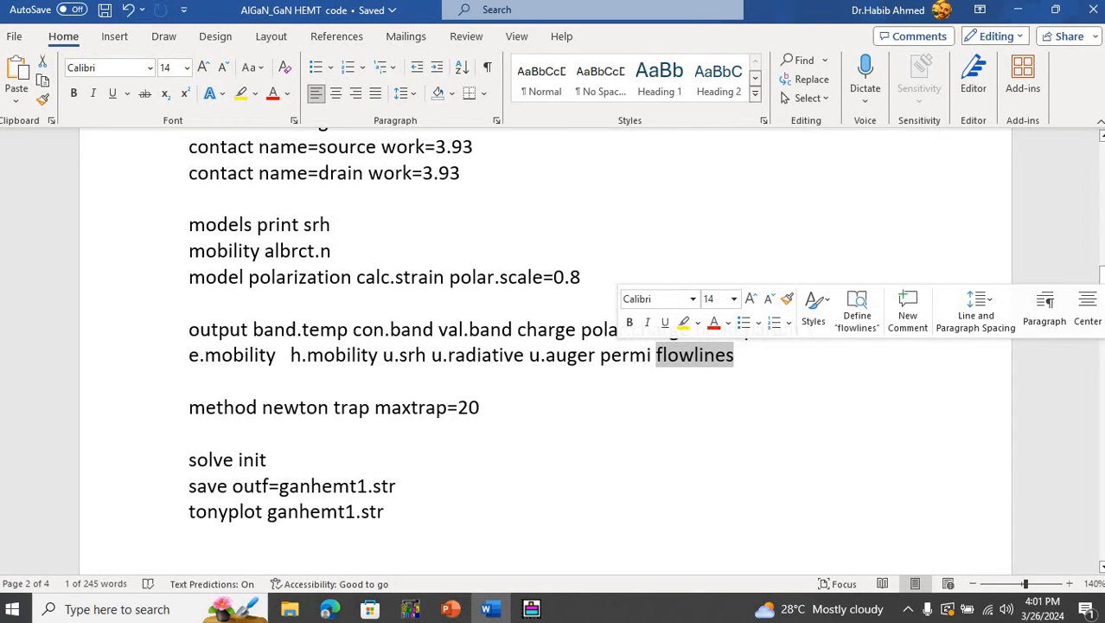
drag(1103, 277, 1103, 298)
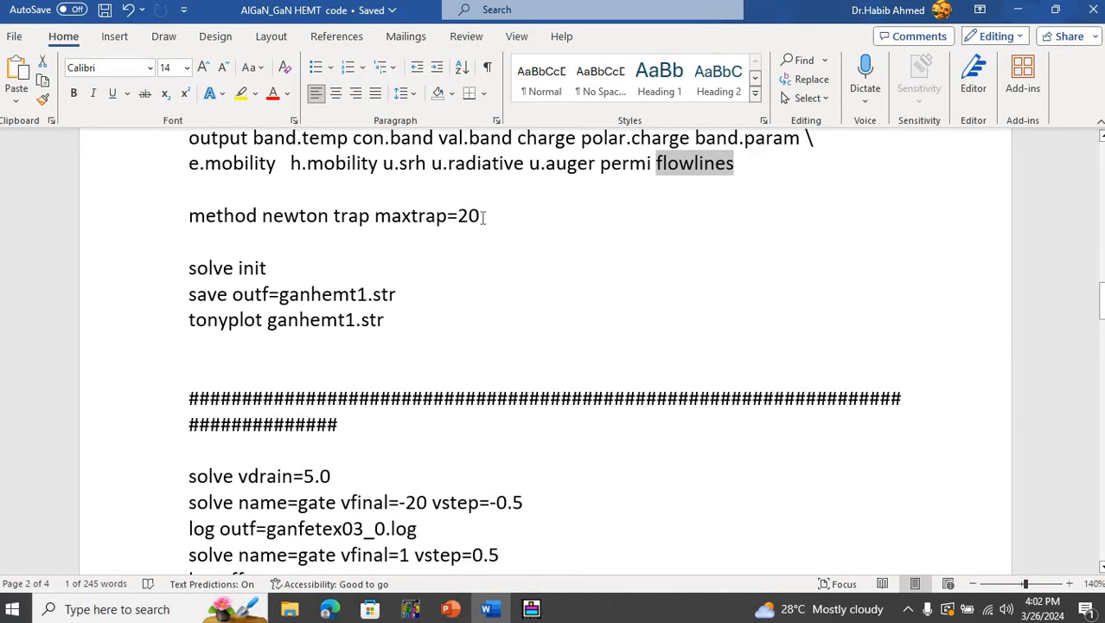
drag(480, 217, 394, 220)
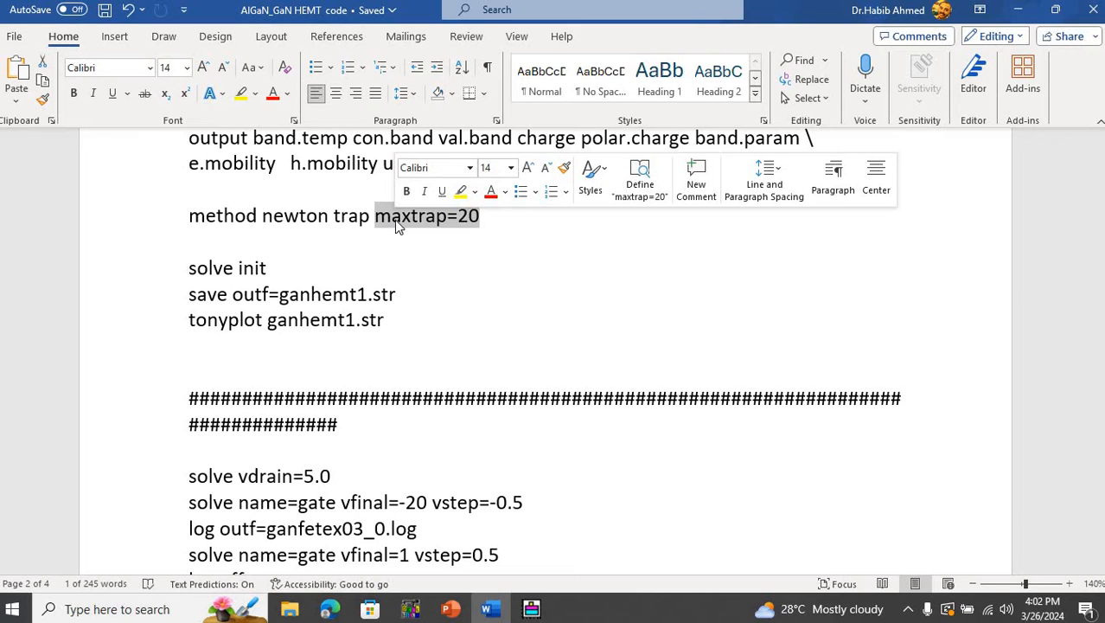
click(502, 223)
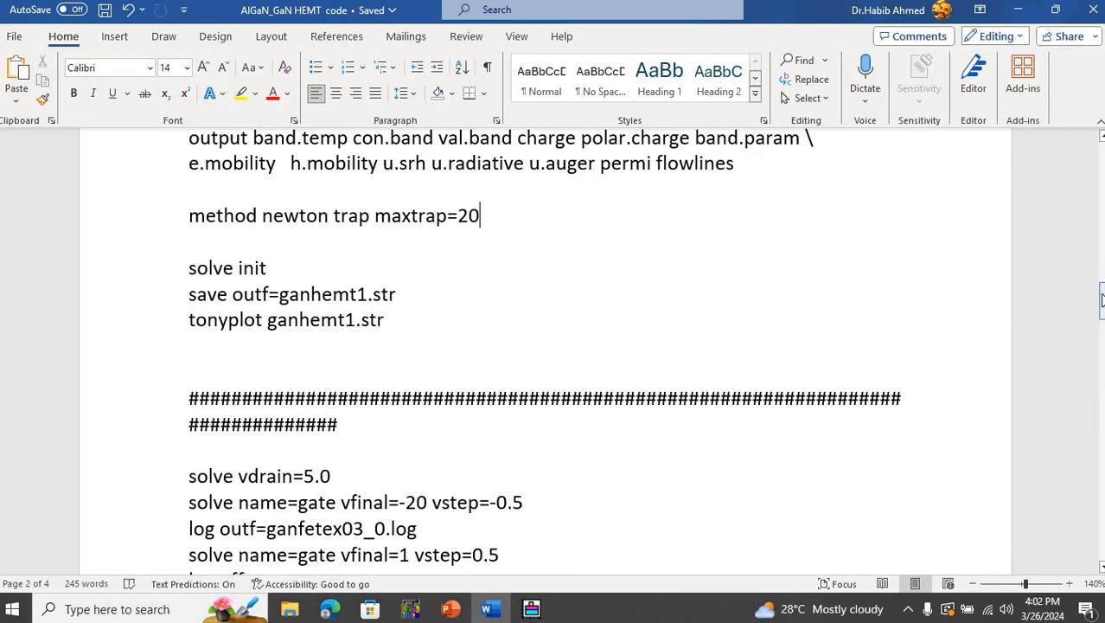
- Highlight solve init and the ganhemt1.str save name, check that structure plot in TonyPlot, and return to the Word code document
drag(1100, 297, 1100, 309)
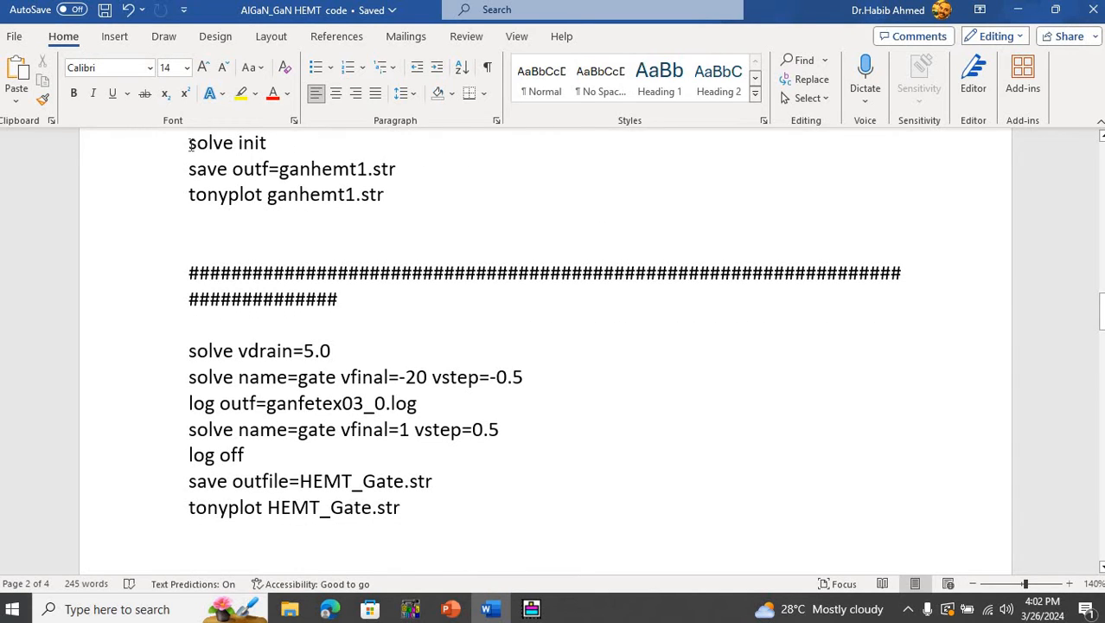
drag(190, 145, 269, 140)
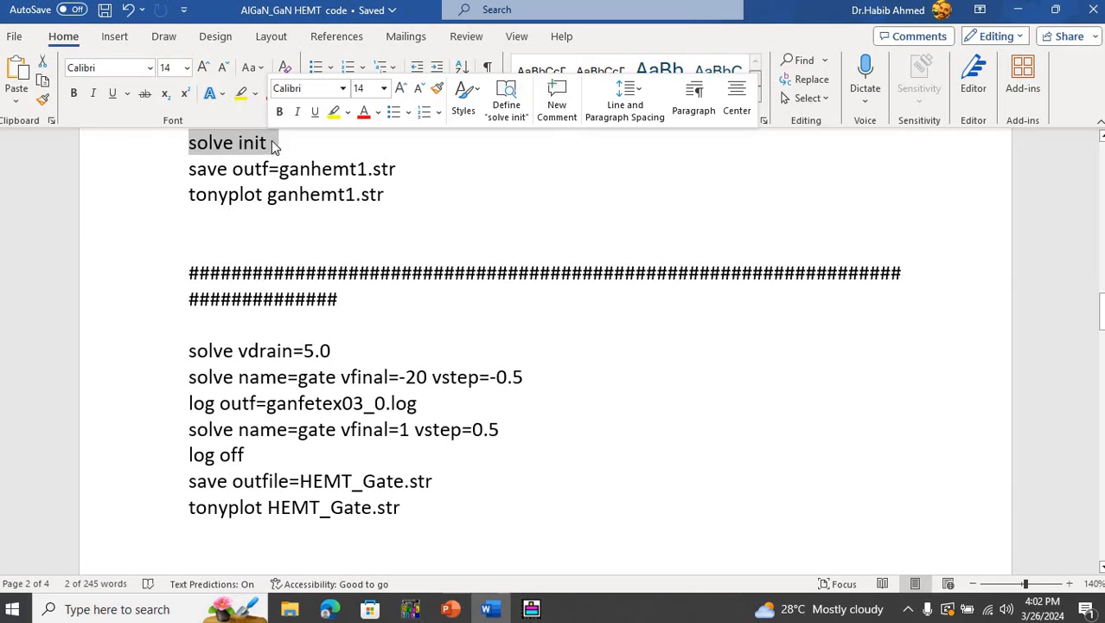
click(332, 170)
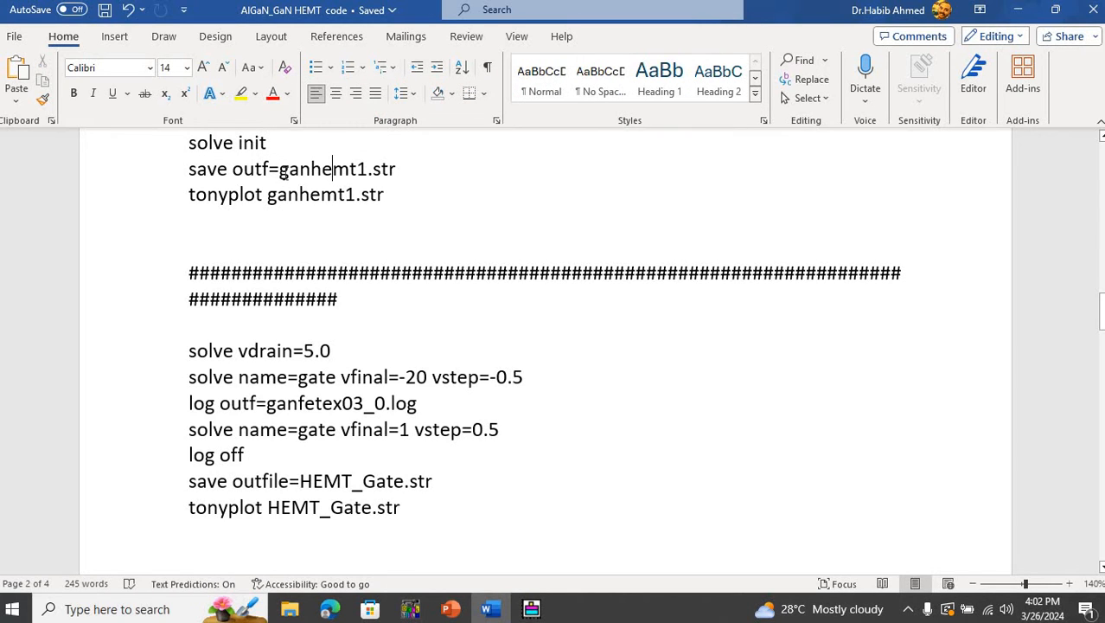
drag(278, 170, 398, 178)
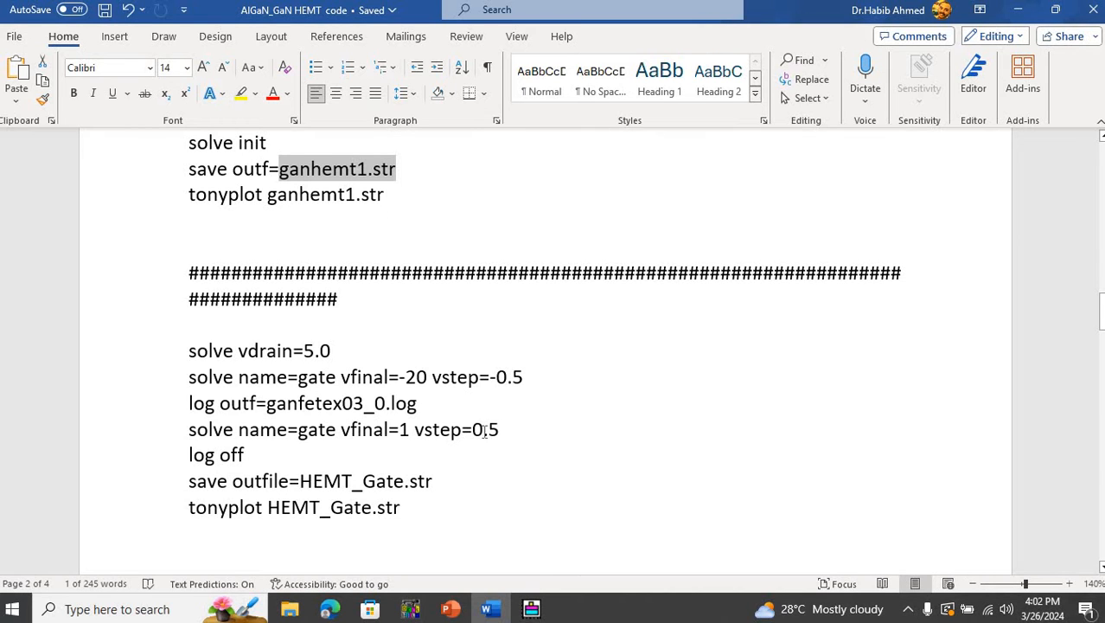
click(531, 608)
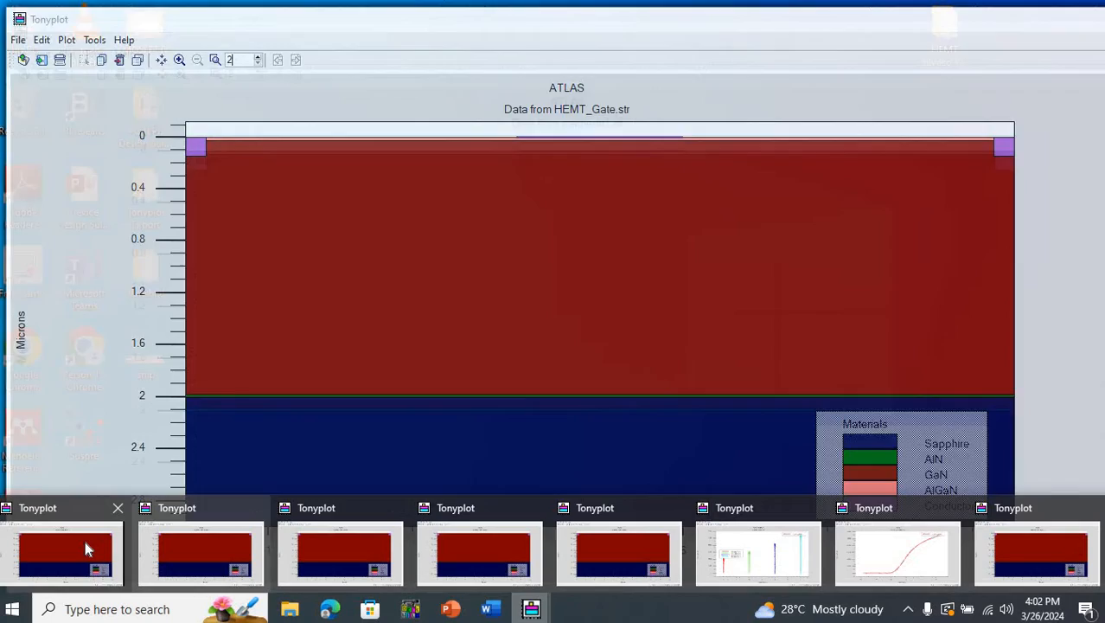
click(83, 535)
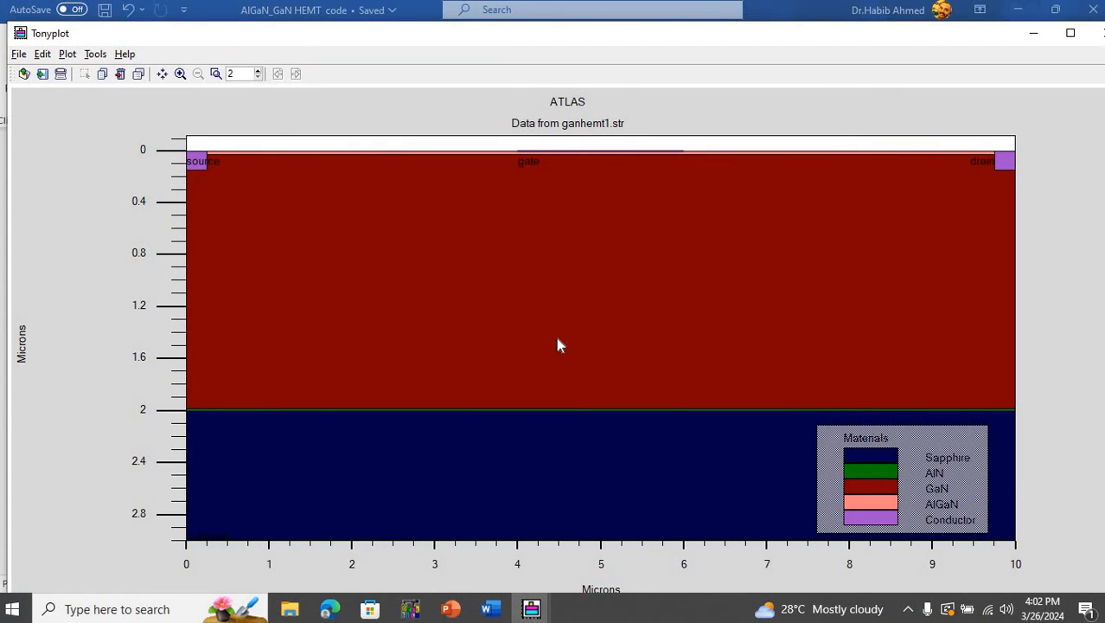
key(alt+Tab)
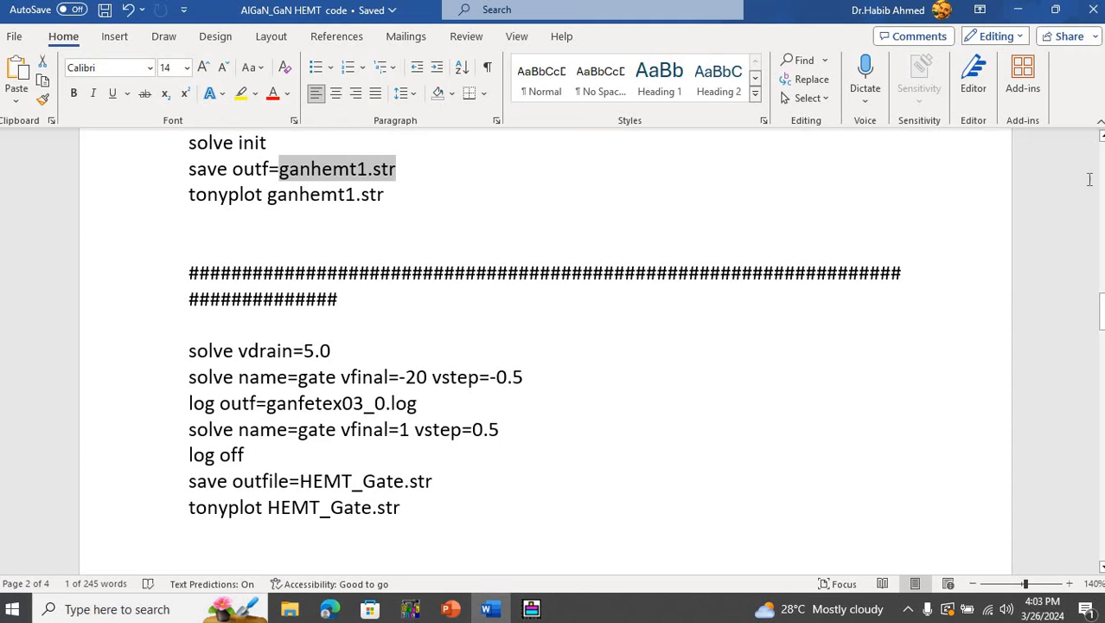
- Review the gate sweep statements at vdrain=5.0 and highlight the ganfetex03_0.log output file name
drag(1102, 311, 1102, 326)
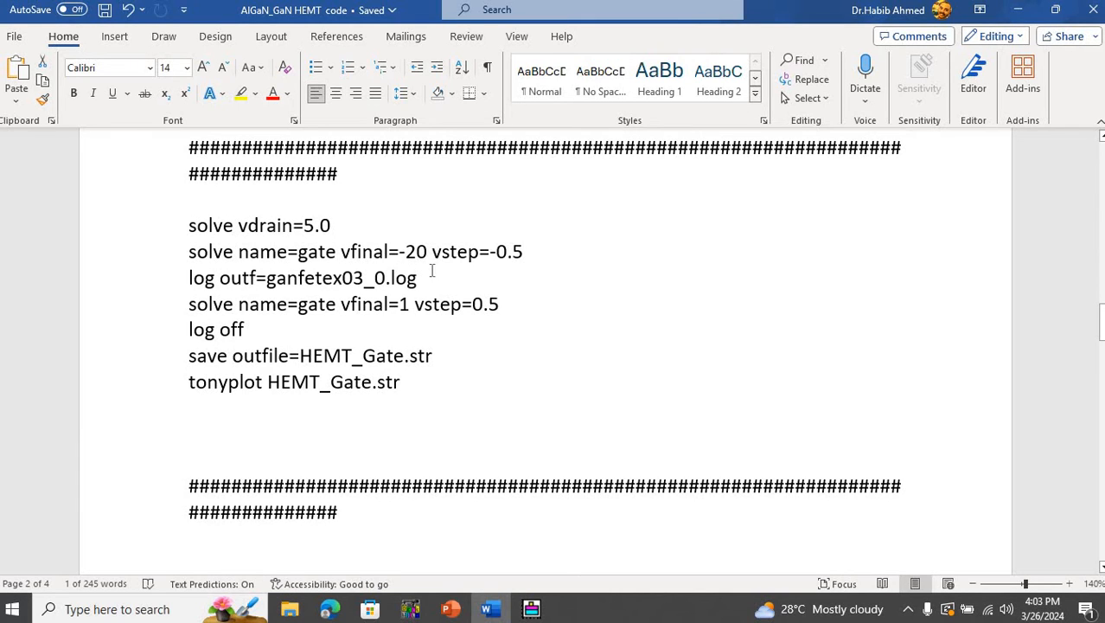
double_click(402, 304)
click(516, 241)
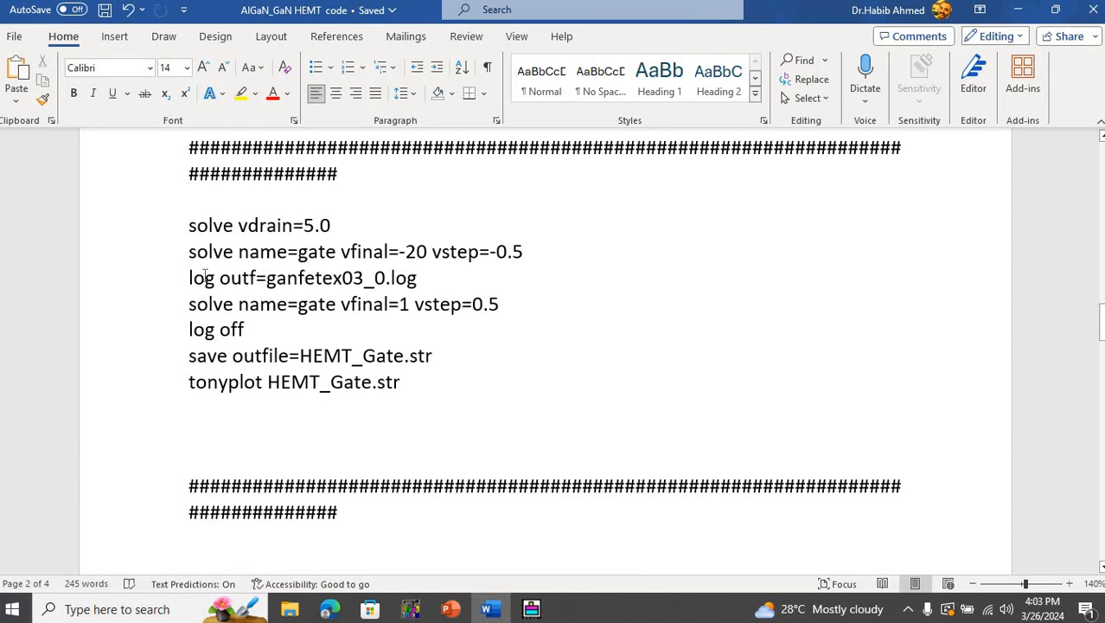
drag(189, 278, 403, 286)
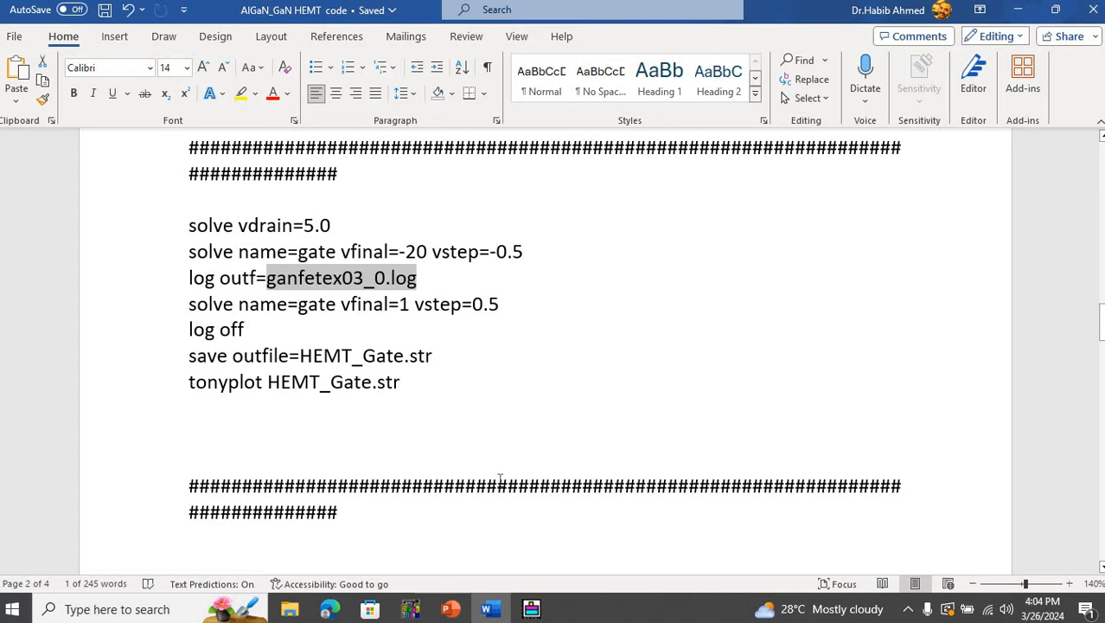
- View the HEMT_Gate.str structure plot in TonyPlot, and return to the Word code to read the vgate=-6 drain sweep
mouse_move(532, 609)
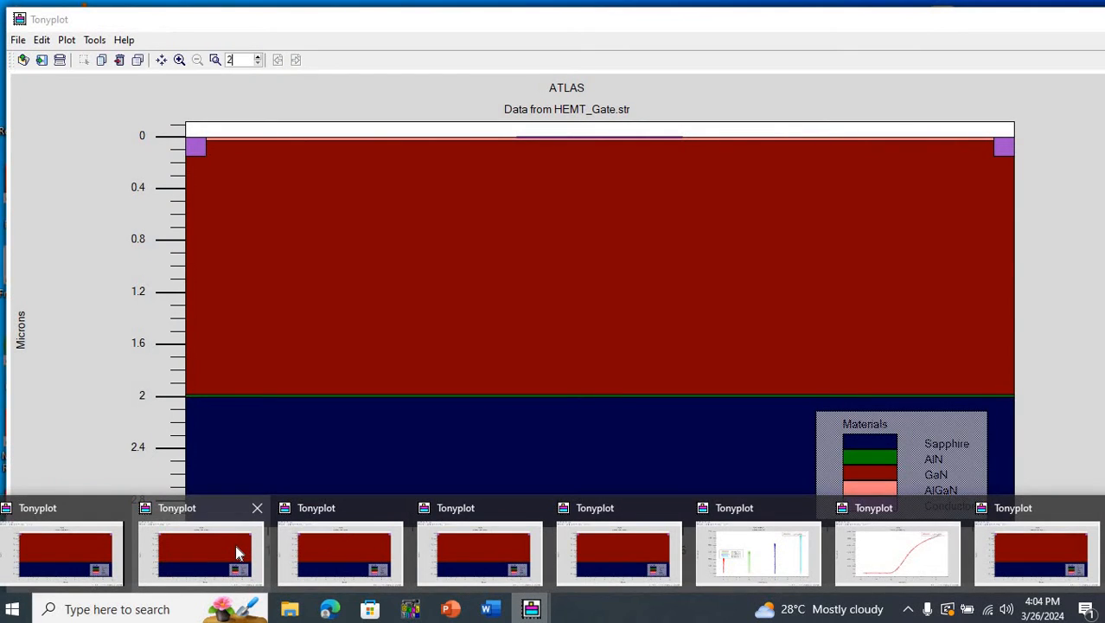
click(238, 553)
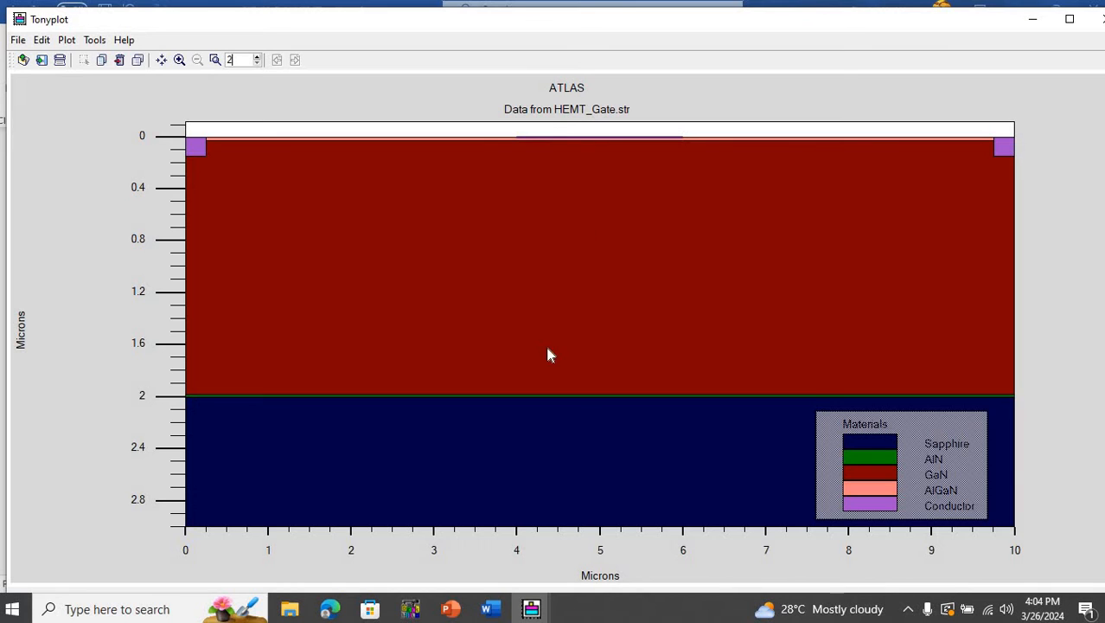
click(493, 611)
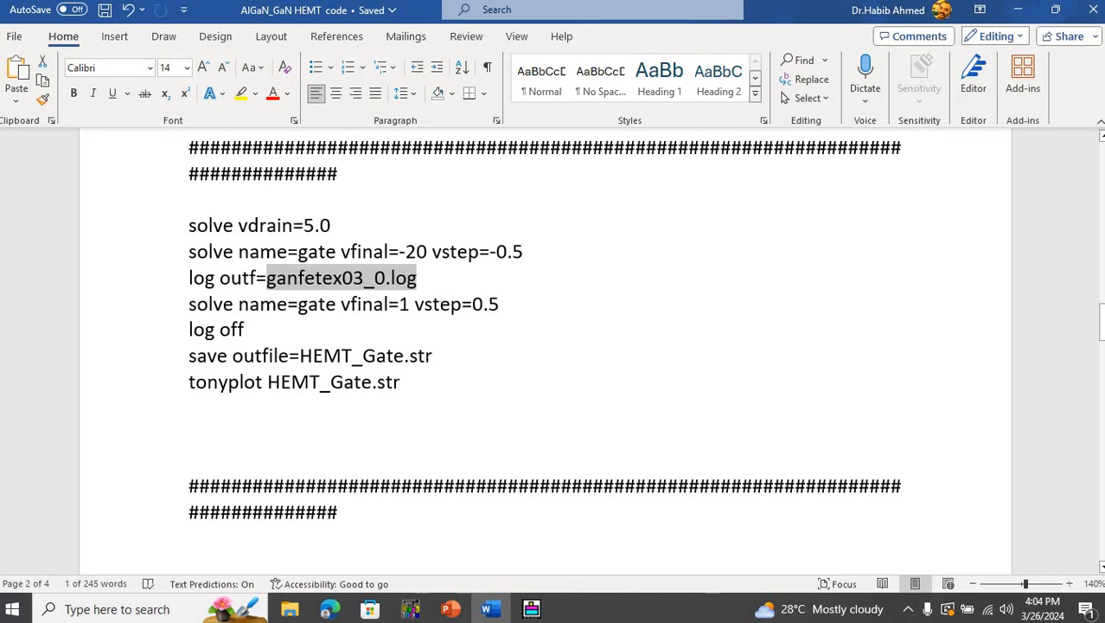
drag(1103, 329, 1103, 376)
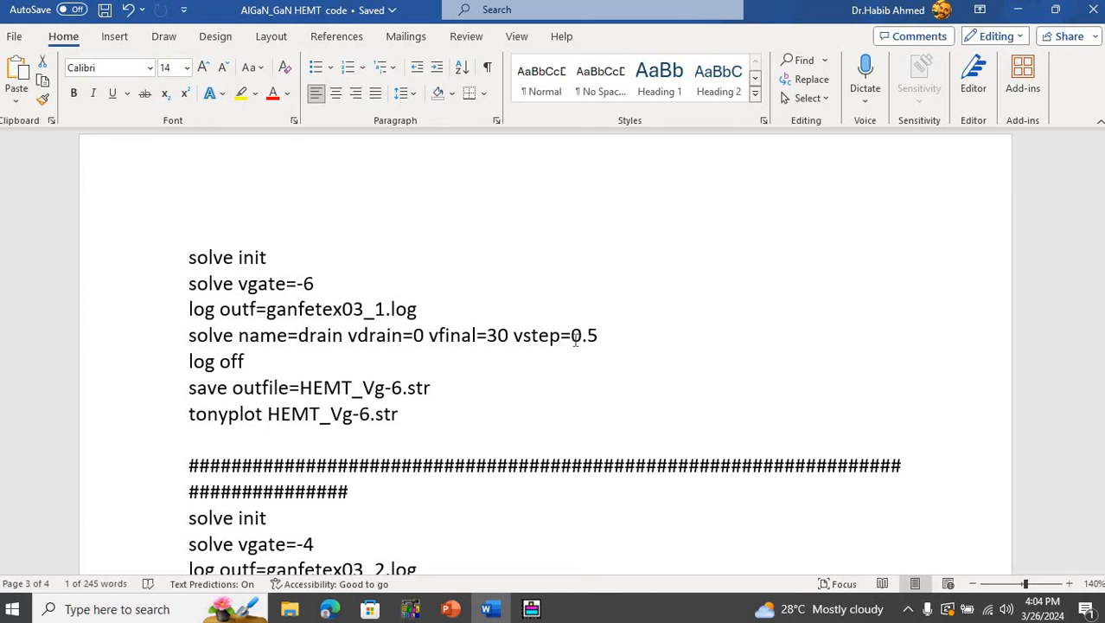
- Switch to the TonyPlot overlay of the ganfetex03_1 to ganfetex03_4 logs and set its X quantity to Drain Voltage
click(532, 609)
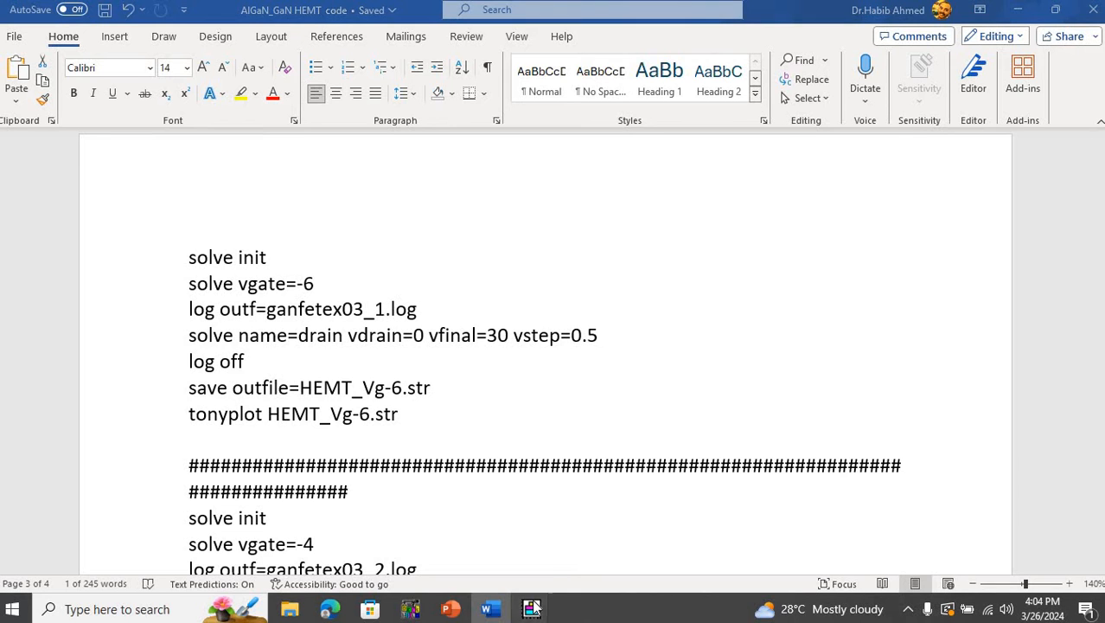
click(759, 555)
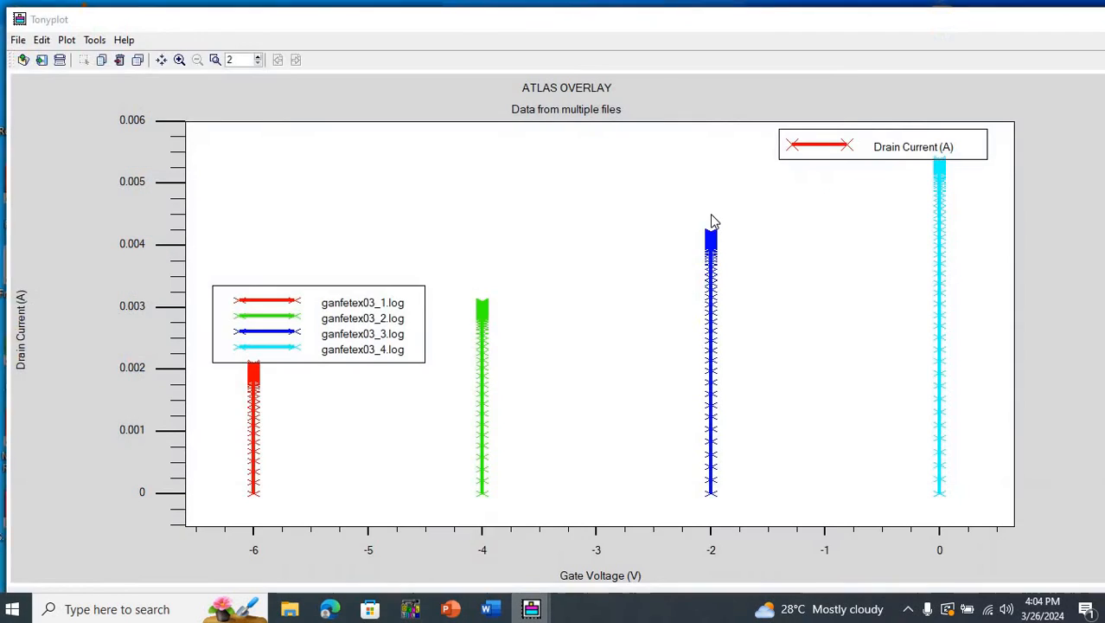
right_click(713, 216)
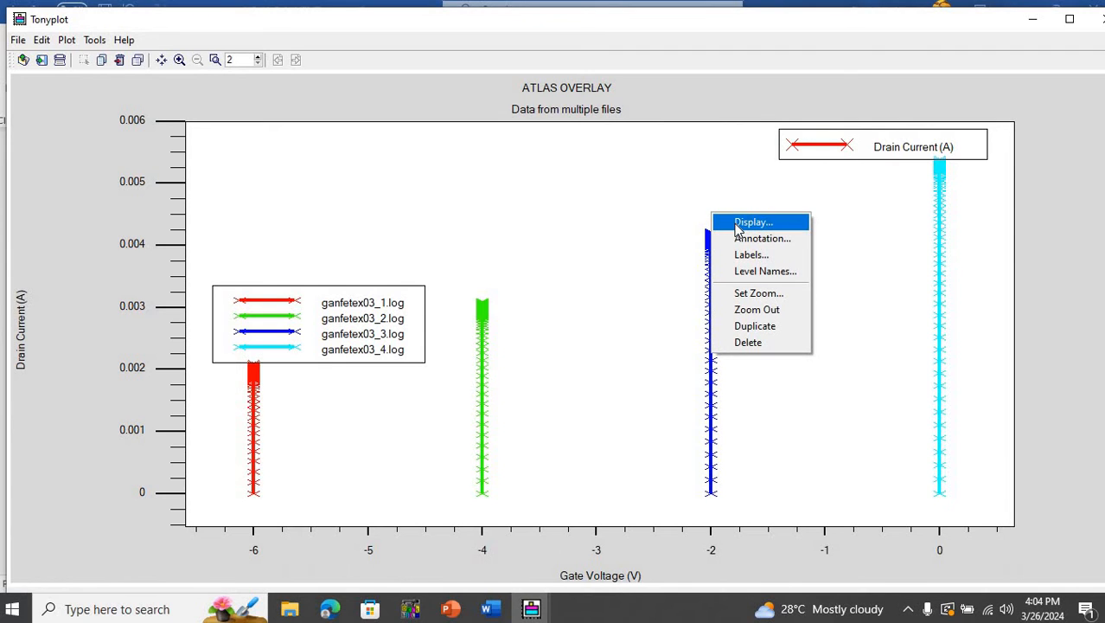
click(738, 224)
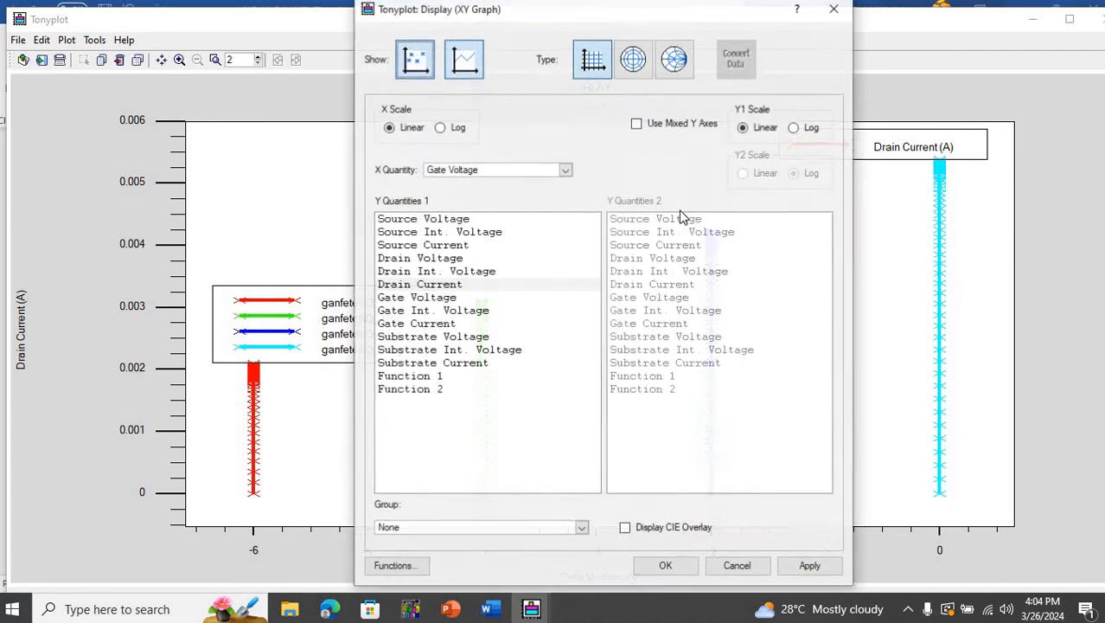
click(566, 170)
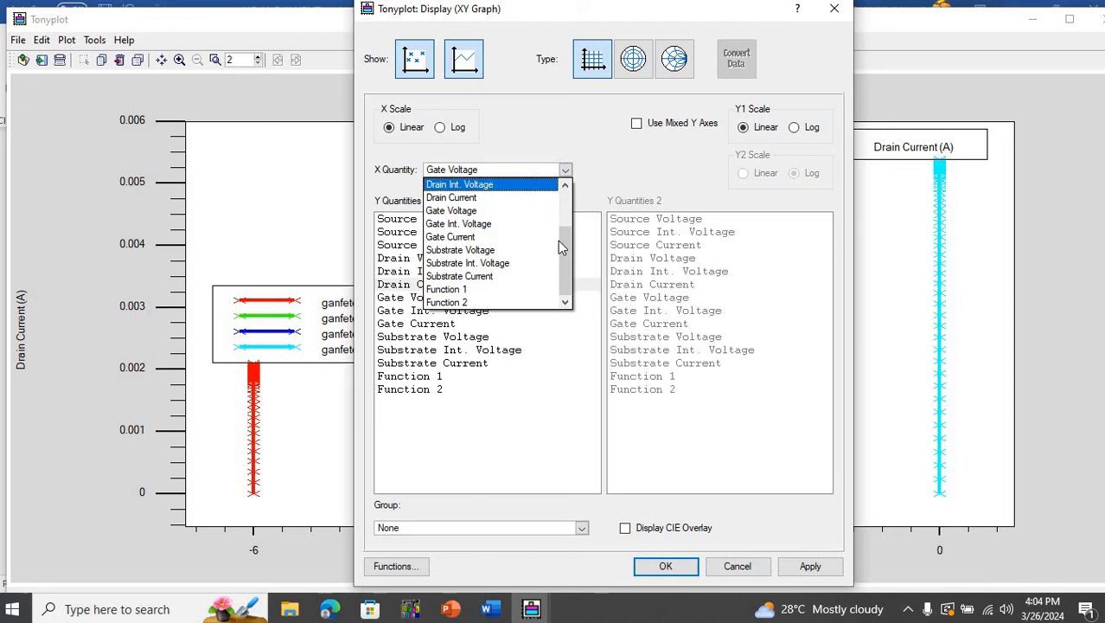
drag(566, 253, 564, 224)
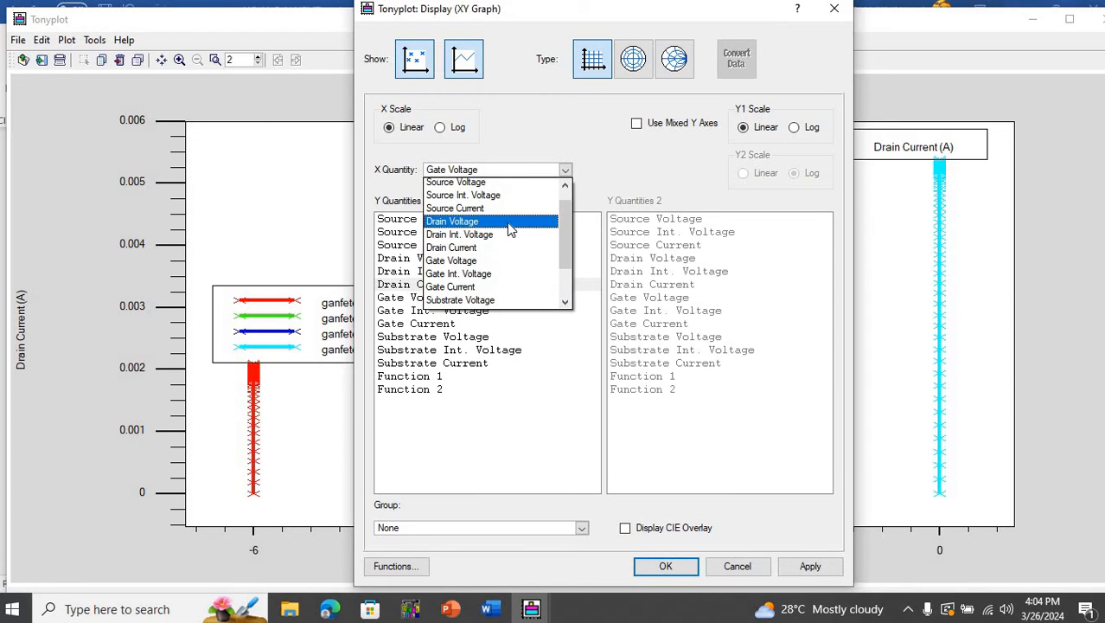
key(Return)
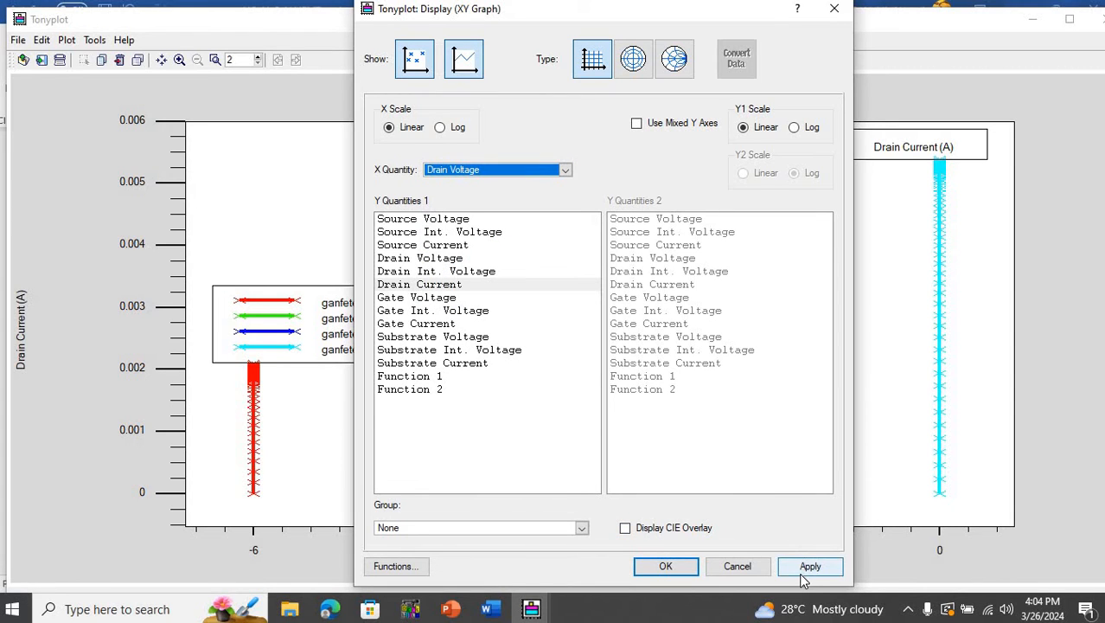
click(778, 571)
click(683, 568)
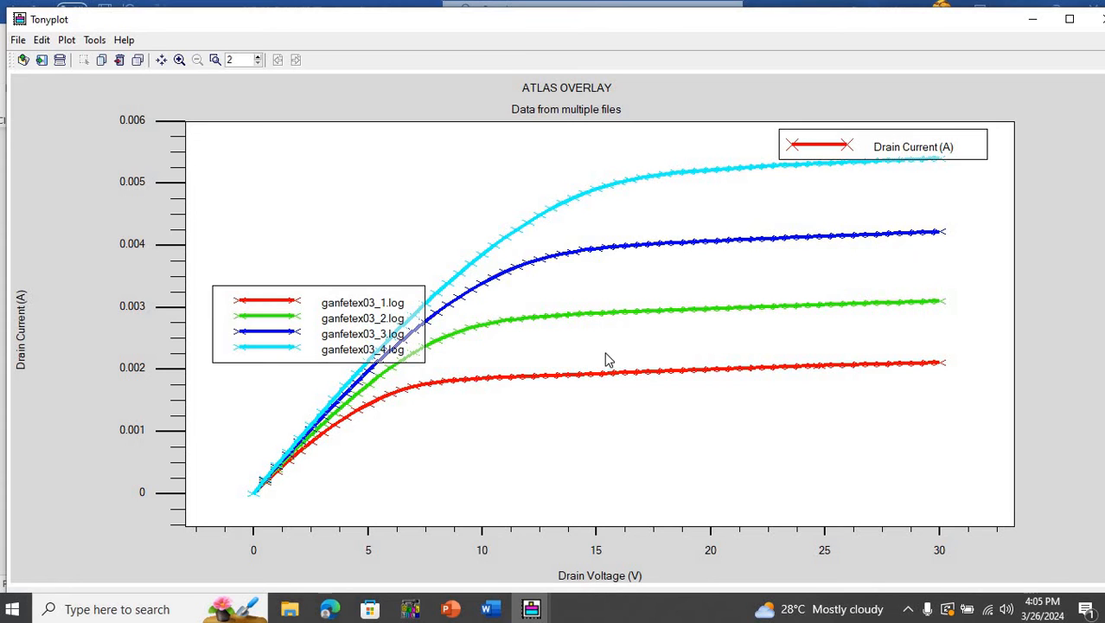
- Return to the Word code document and review the drain sweeps for vgate=-4, -2, and 0 through to the final tonyplot statements
click(491, 608)
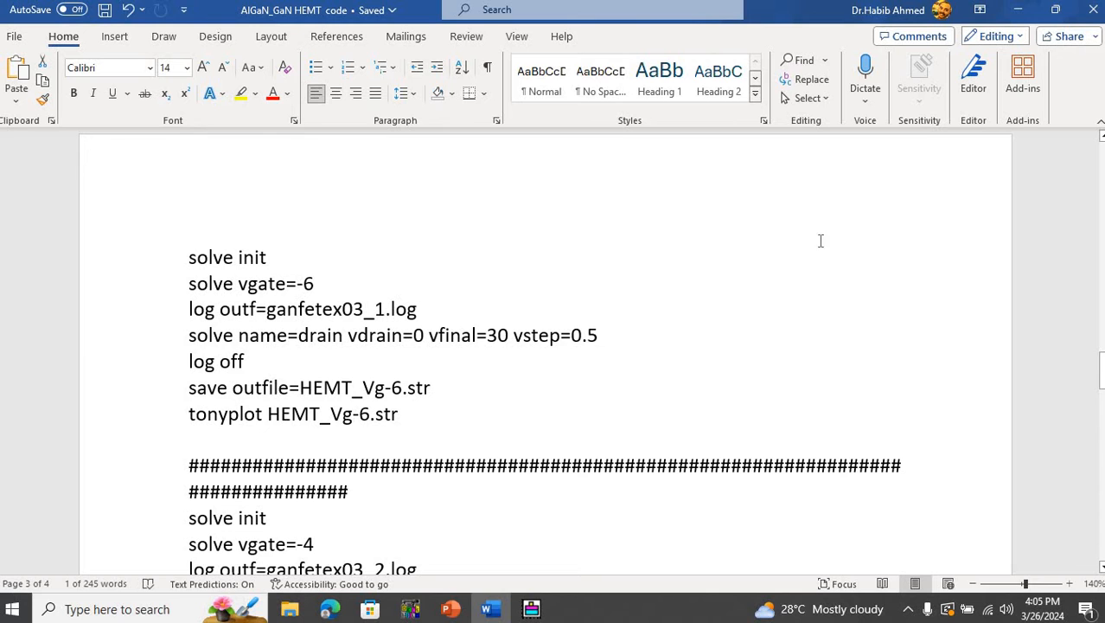
drag(1102, 369, 1102, 394)
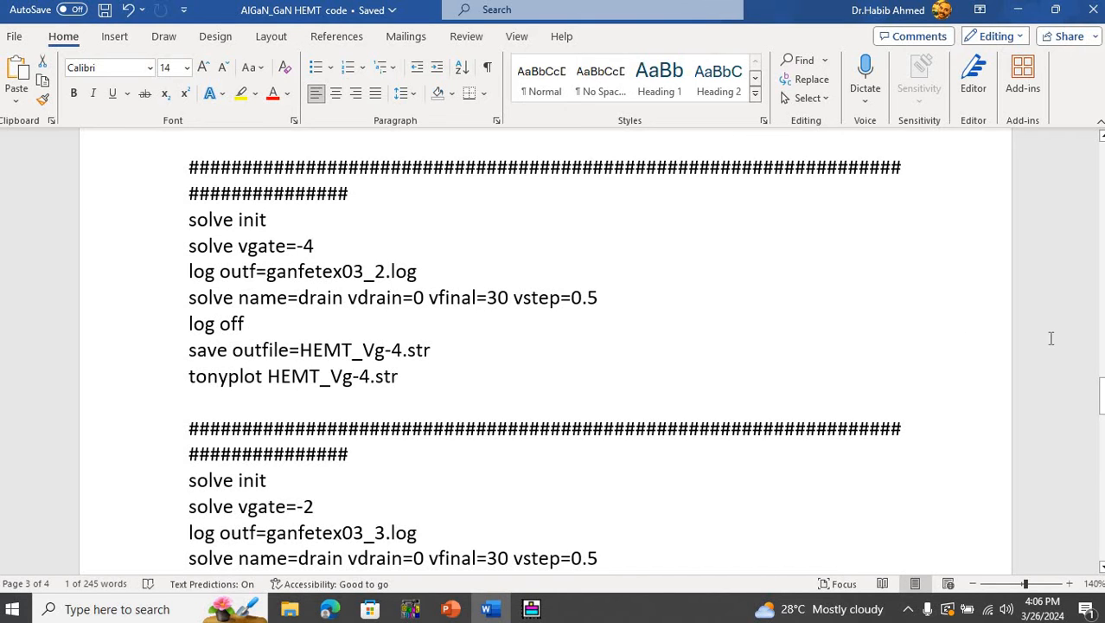
drag(1103, 401, 1103, 419)
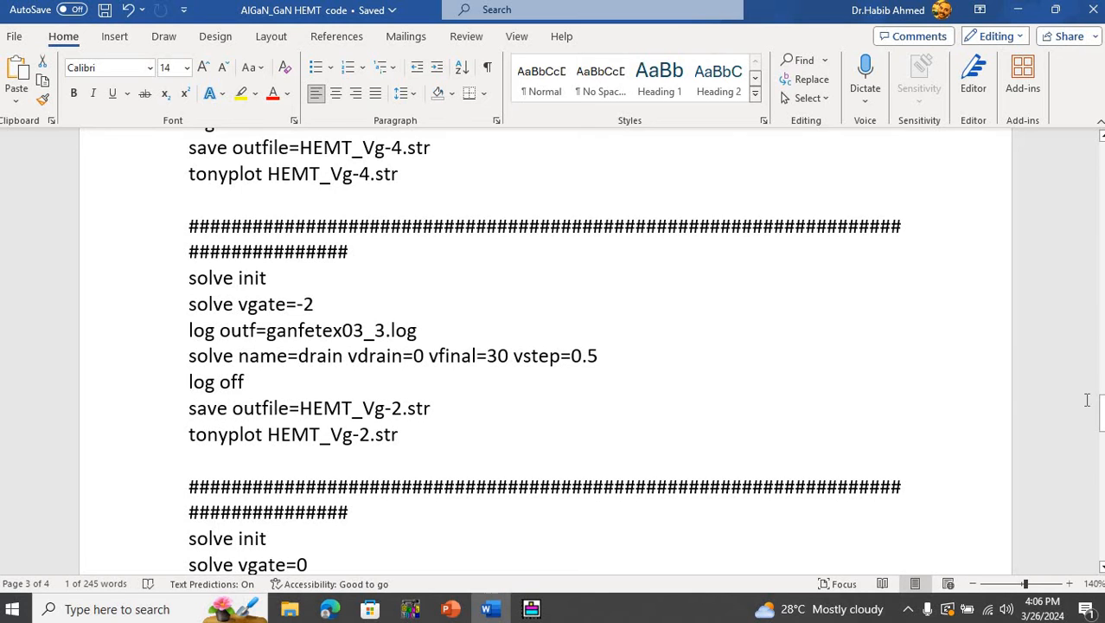
drag(1103, 416, 1016, 424)
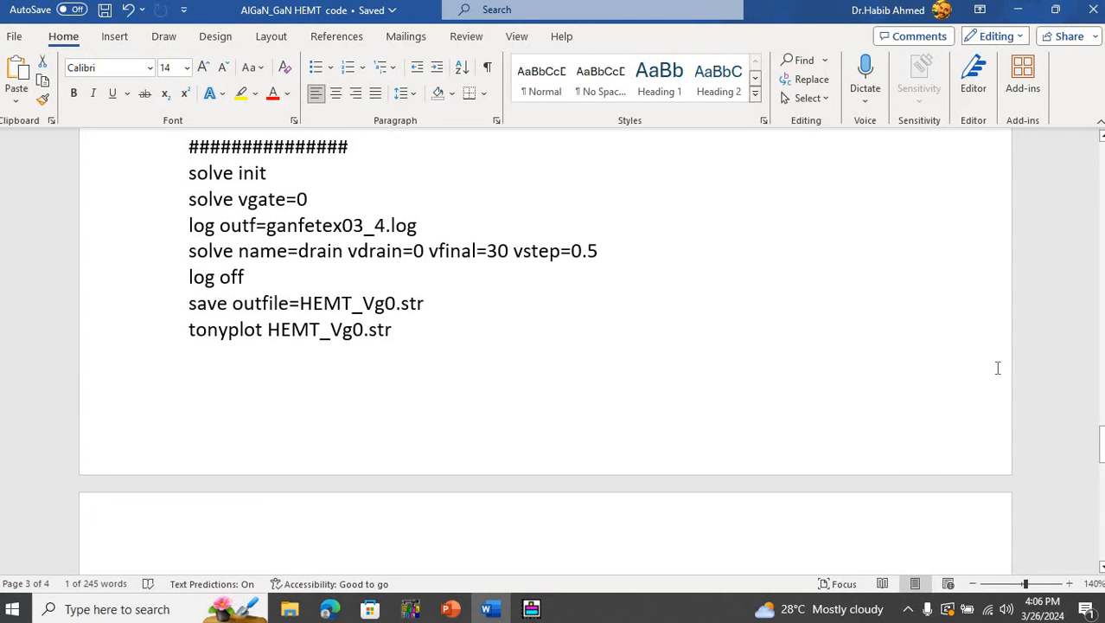
drag(1102, 456, 1102, 493)
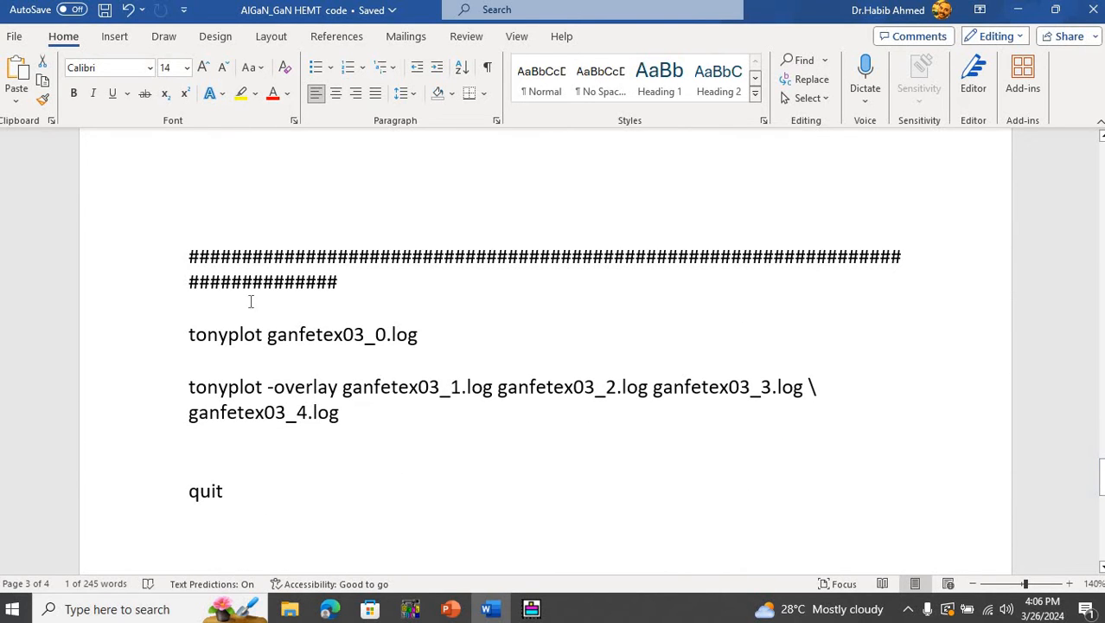
- Highlight ganfetex03_0 in the tonyplot statement, view its drain current versus gate voltage curve in TonyPlot, and return to Word
click(190, 335)
drag(359, 343, 386, 345)
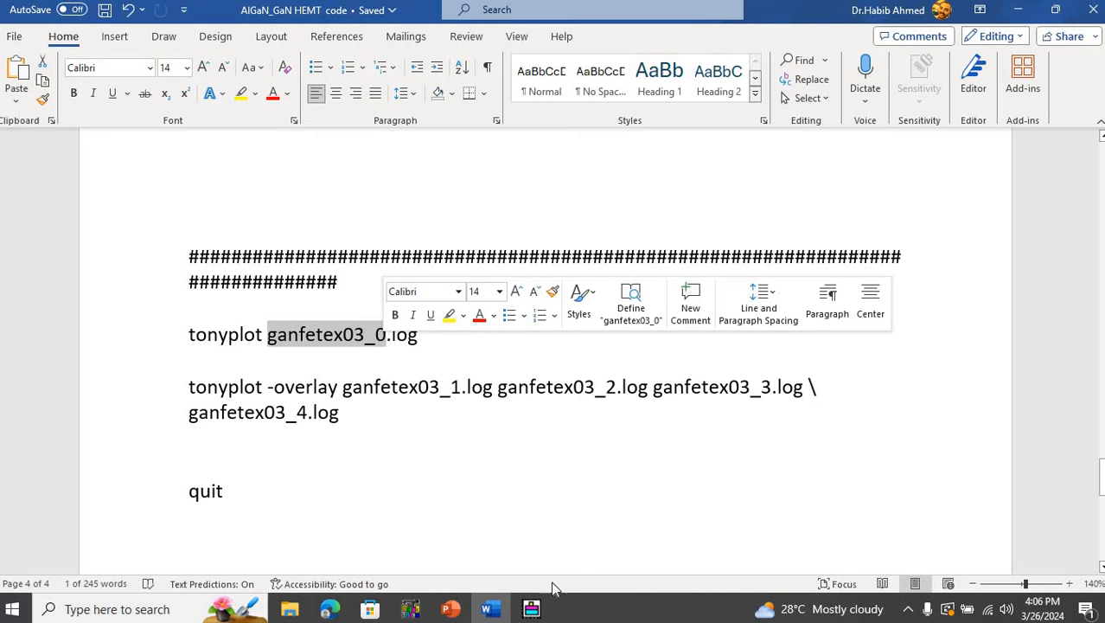
click(532, 609)
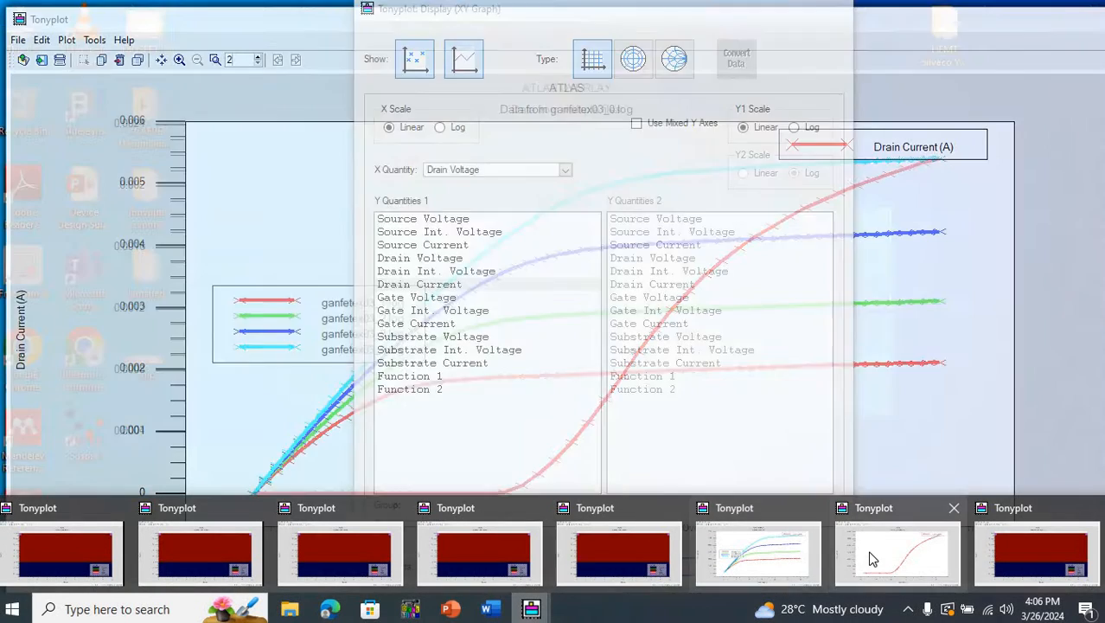
click(867, 555)
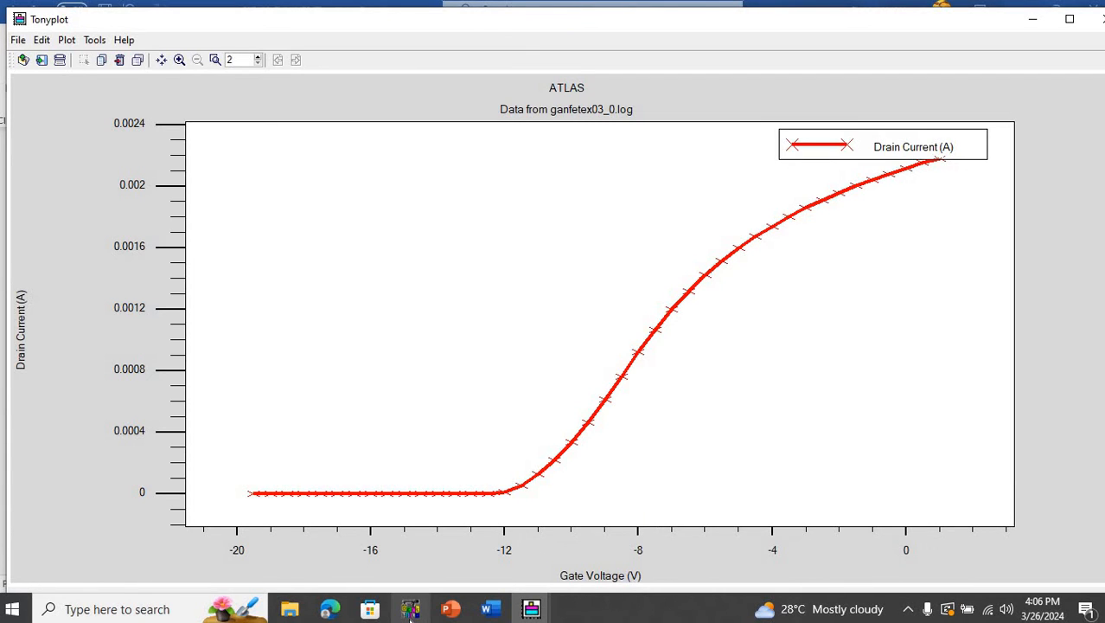
click(486, 609)
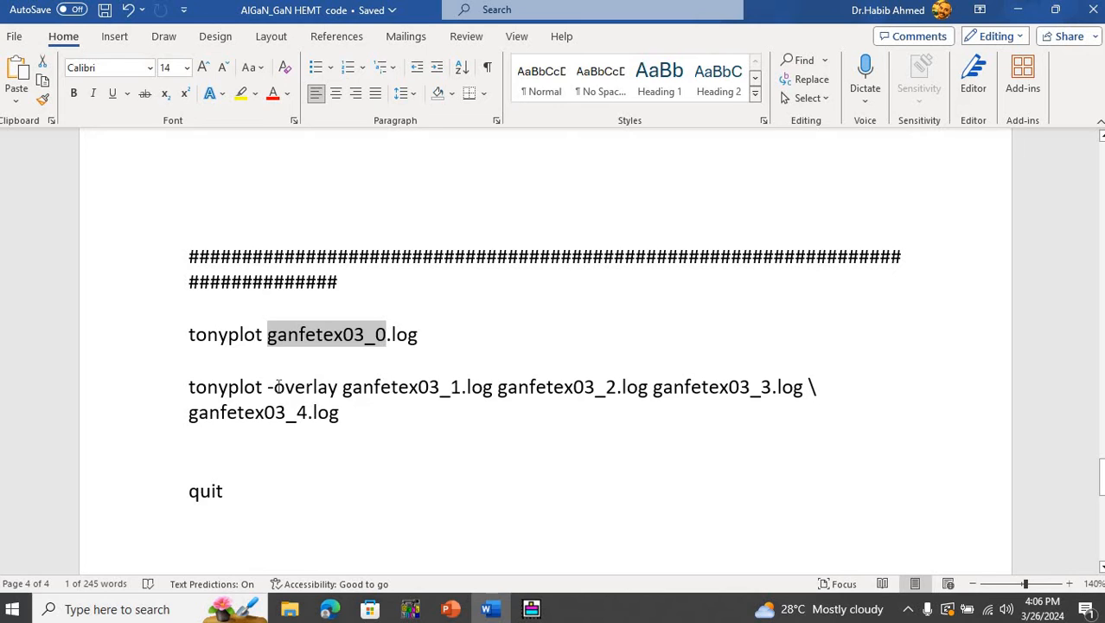
- Highlight -overlay in the tonyplot statement, view the ganfetex03_1 to ganfetex03_4 overlay in TonyPlot, and return to Word before minimizing it
drag(267, 386, 338, 387)
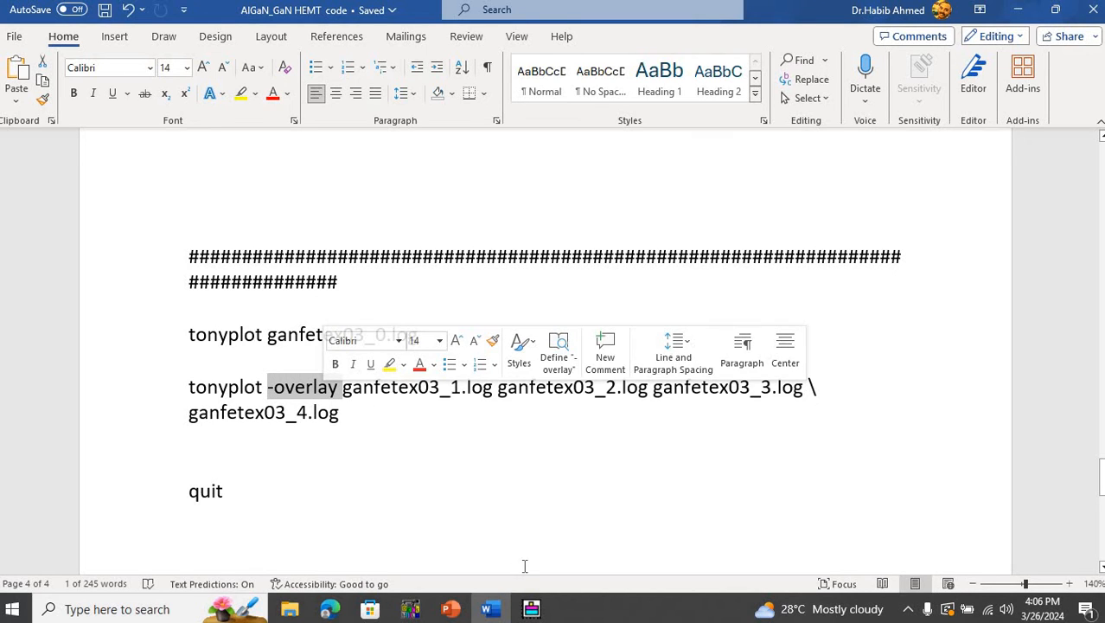
click(761, 542)
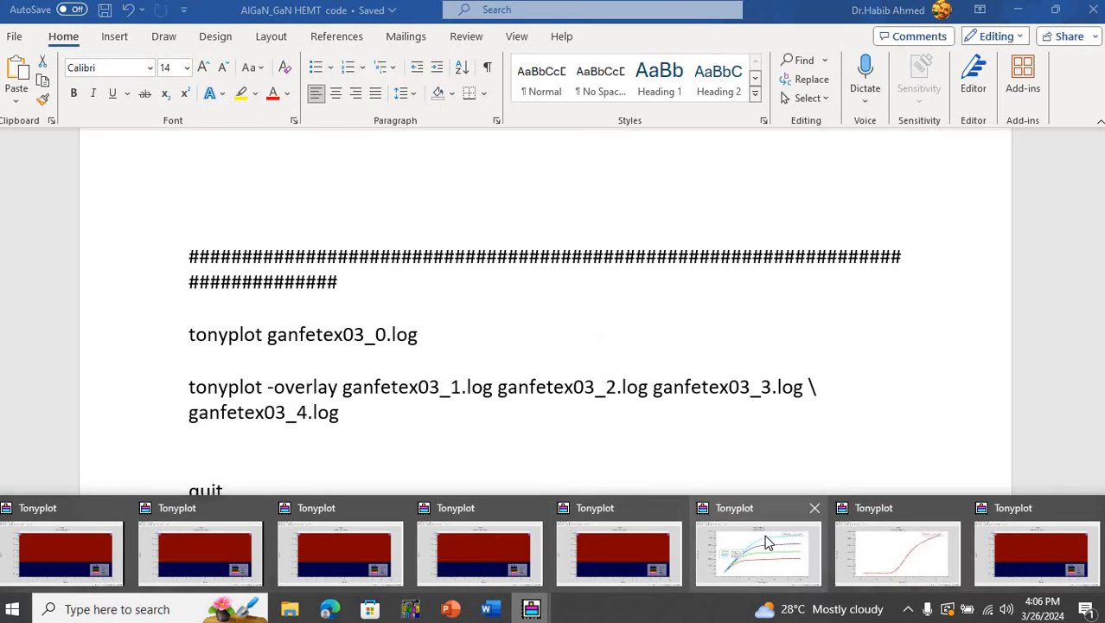
click(765, 536)
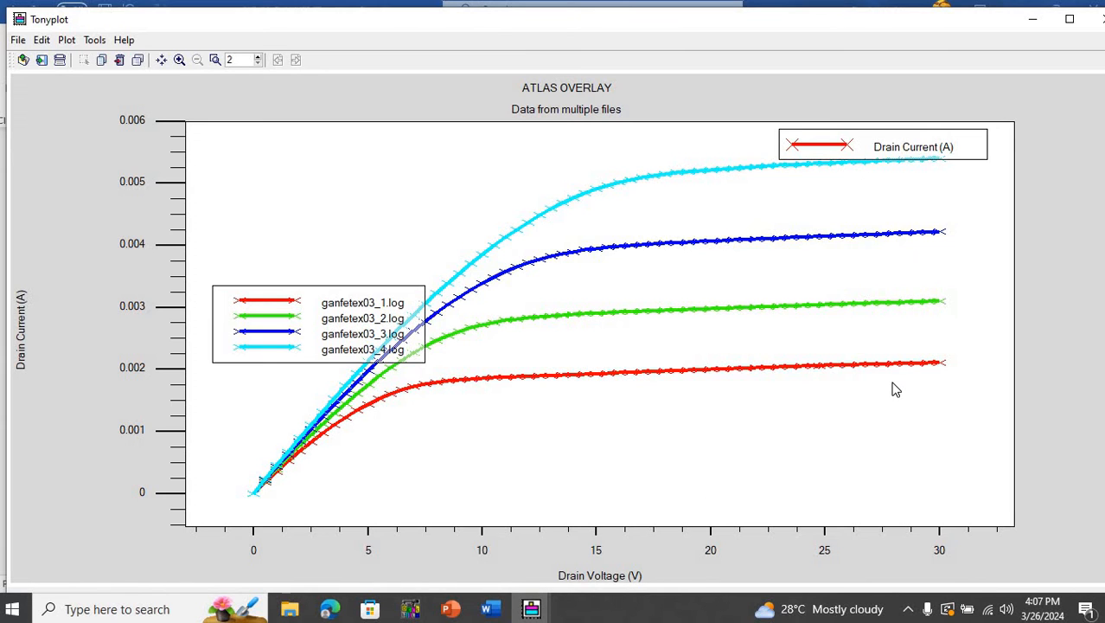
click(493, 609)
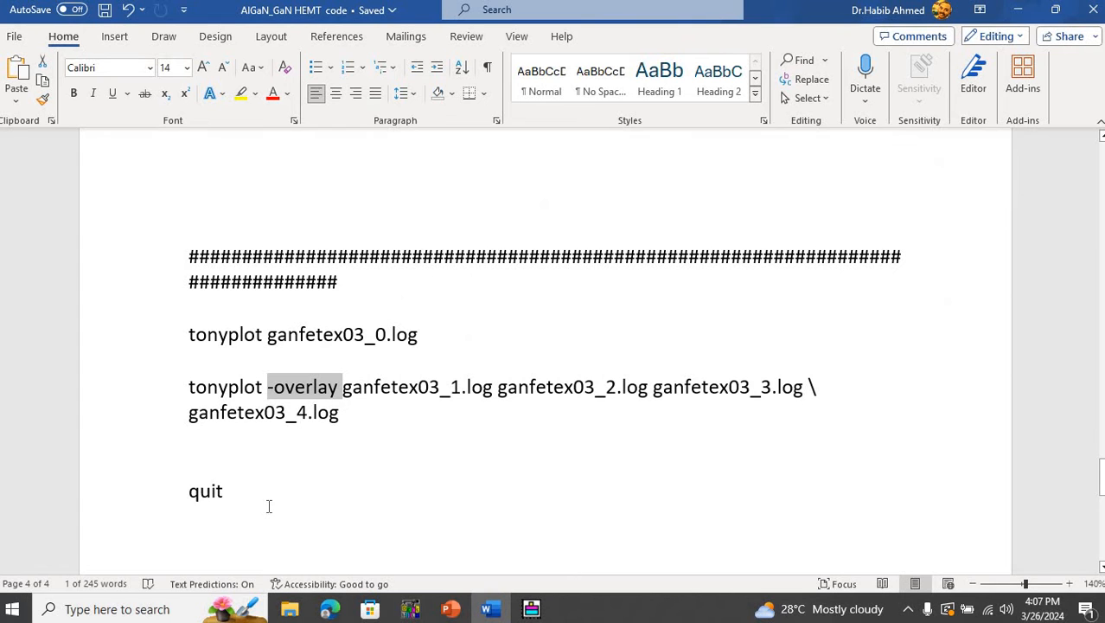
click(268, 506)
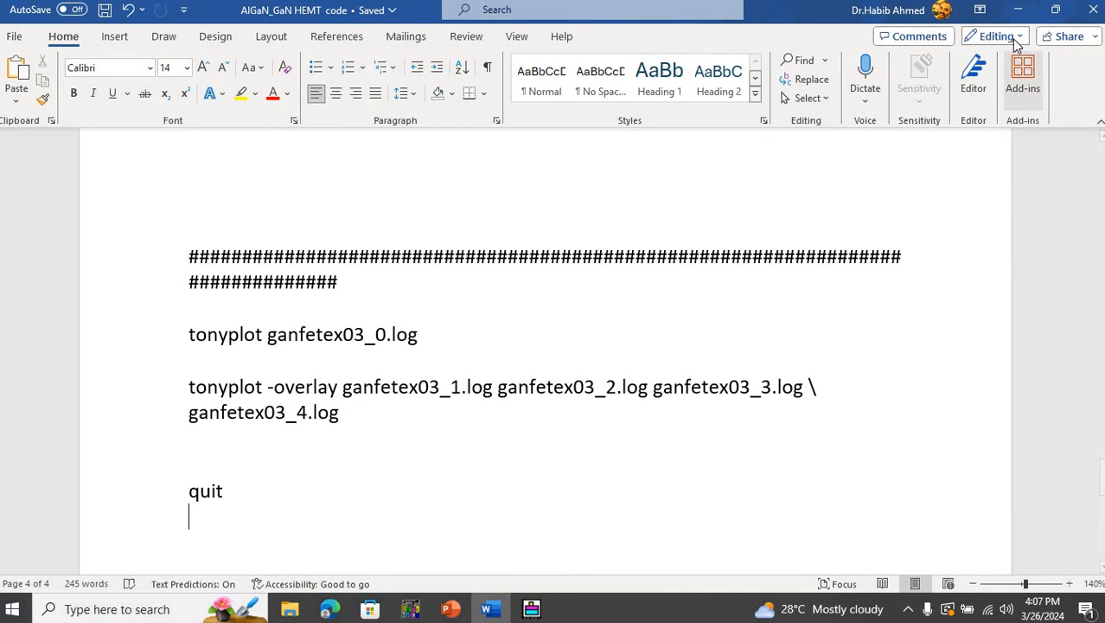
click(1019, 12)
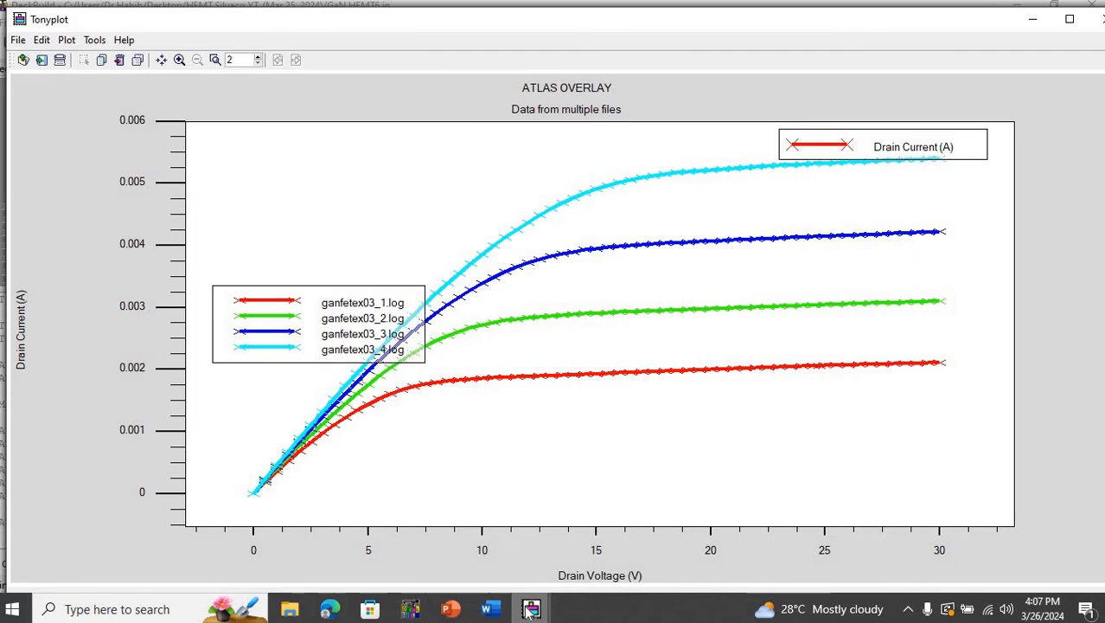
- Open the ganhemt1.str structure plot in TonyPlot and make a vertical cutline beneath the gate at X about 4.743, from Y 0.002 to 0.138
mouse_move(531, 608)
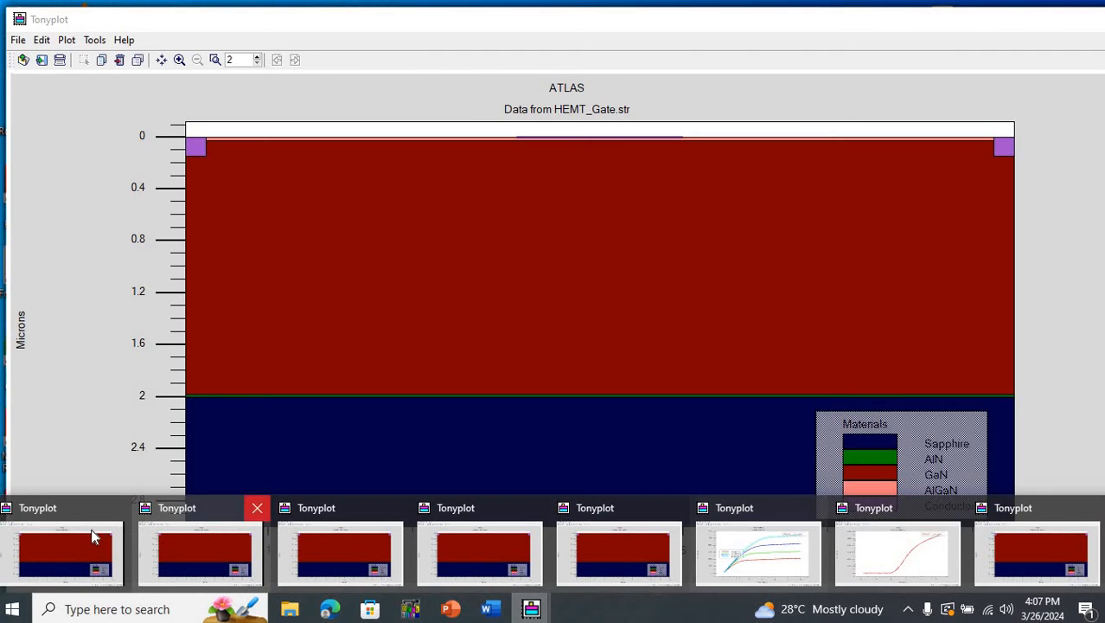
click(98, 540)
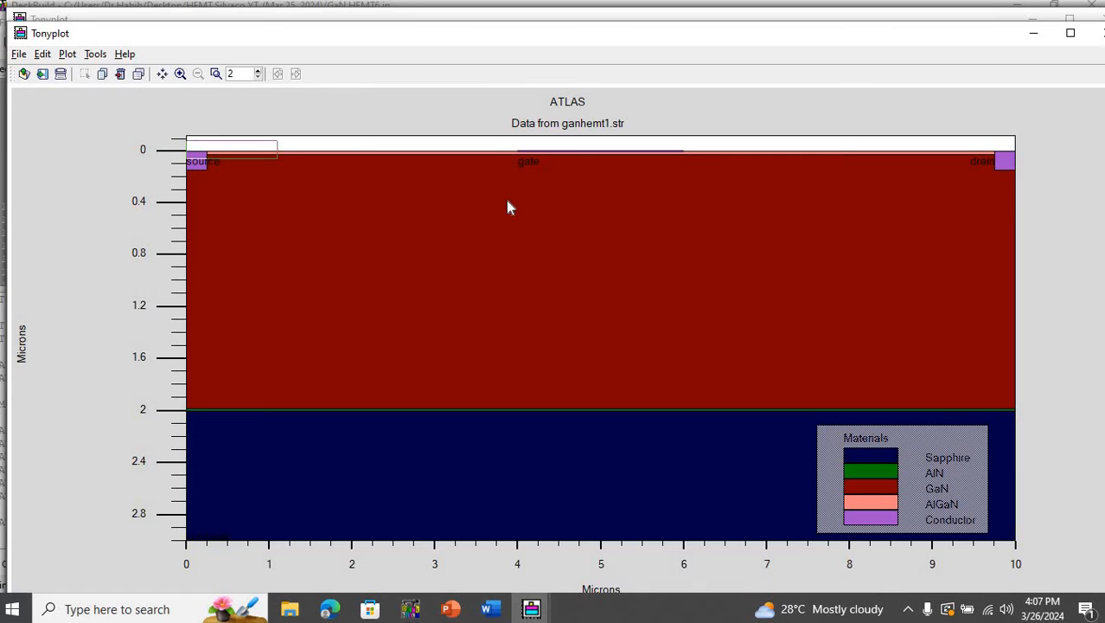
drag(905, 174, 1068, 204)
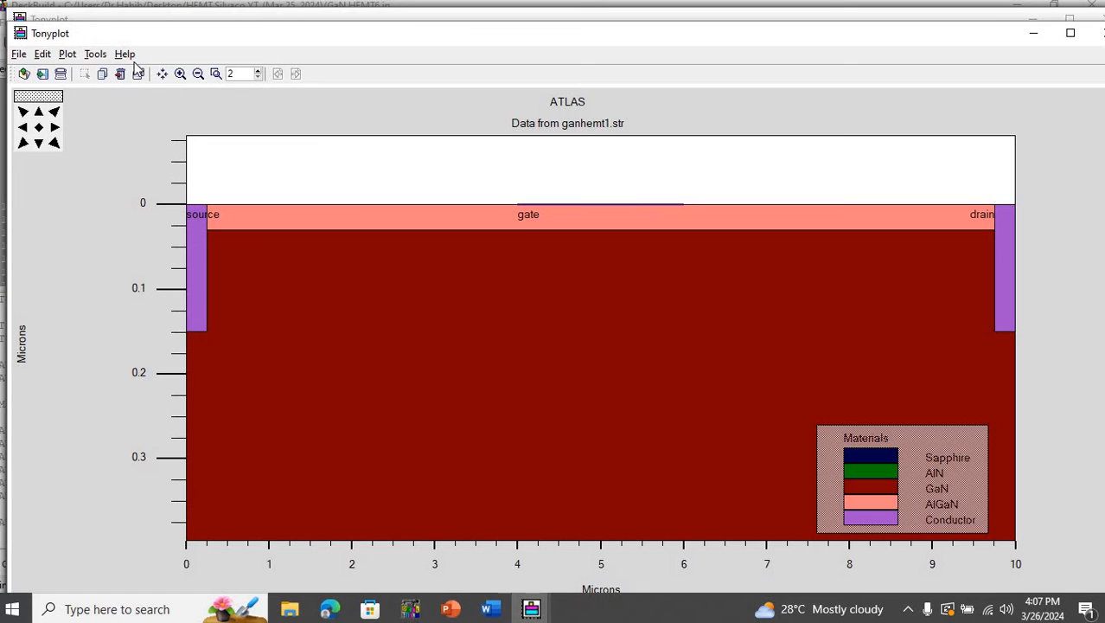
click(99, 57)
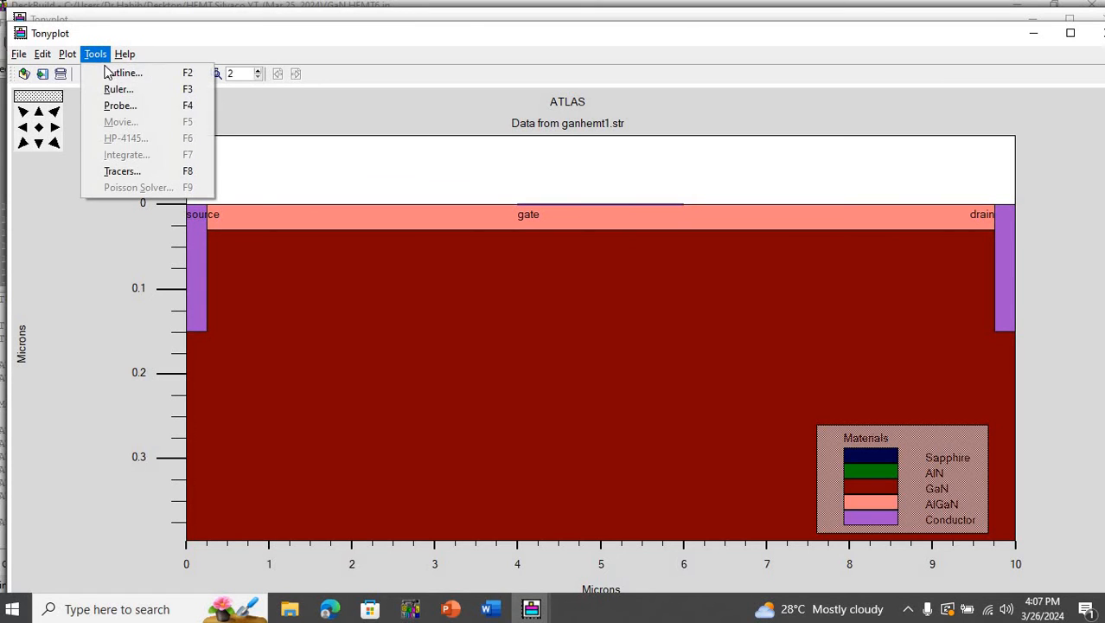
click(108, 74)
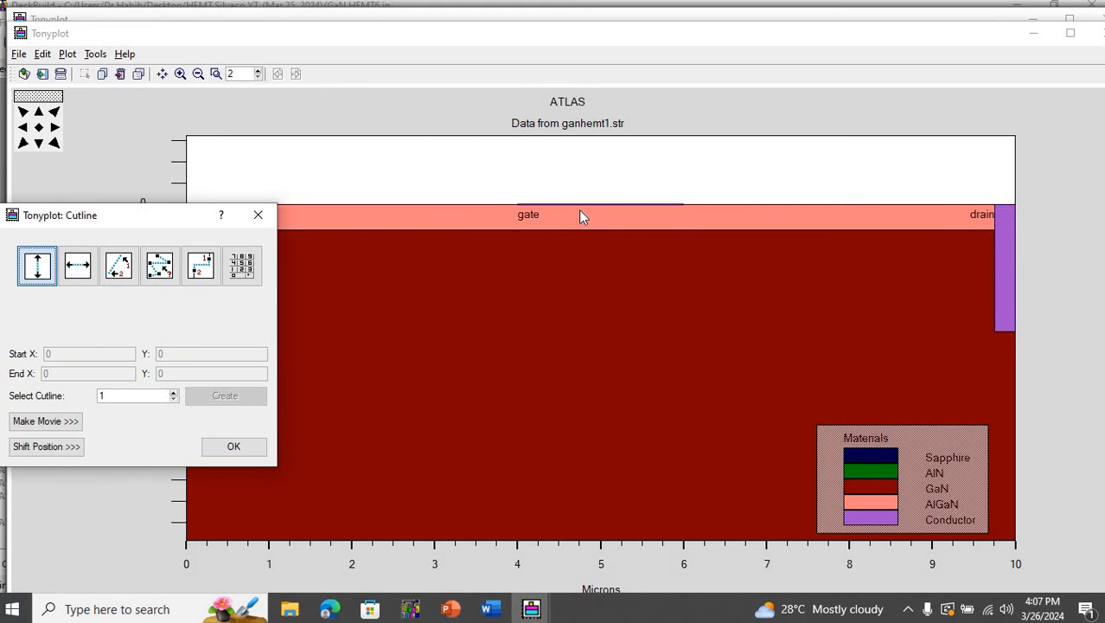
click(580, 210)
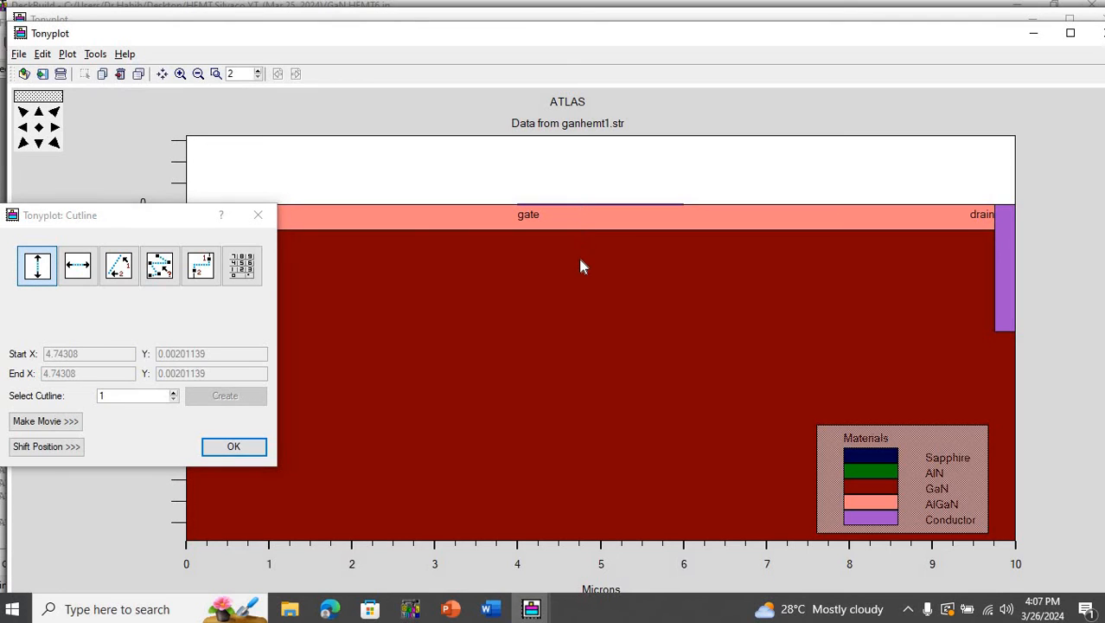
drag(581, 260, 584, 329)
- Display Ec (T), Electron QFL and Ev (T) in the ganhemt1.str cross-section plot instead of Abs Net Doping
right_click(796, 230)
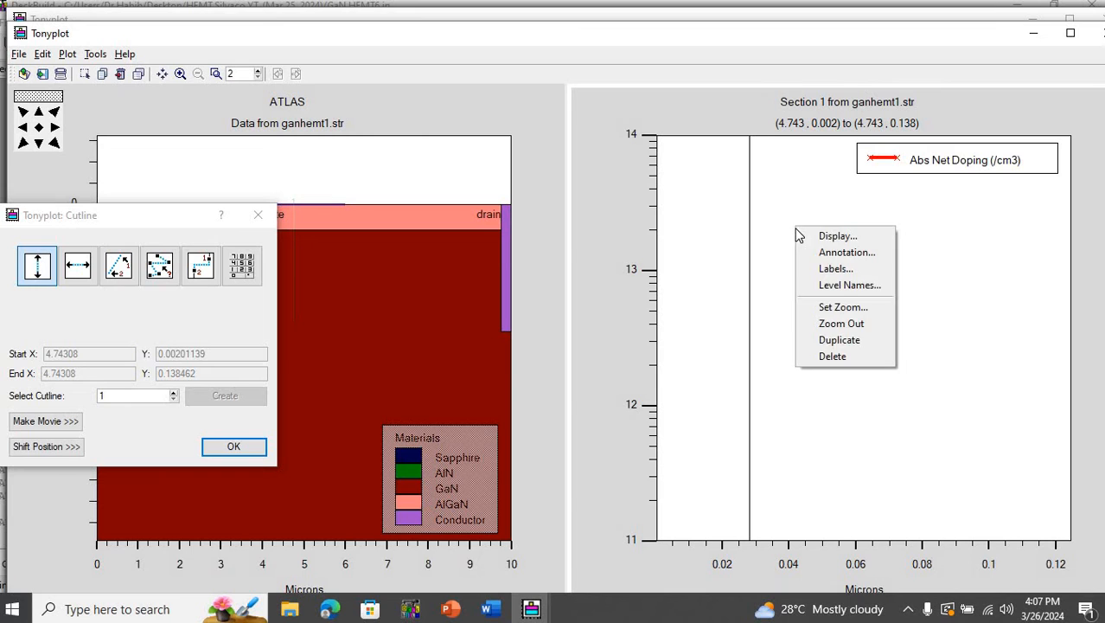
click(838, 236)
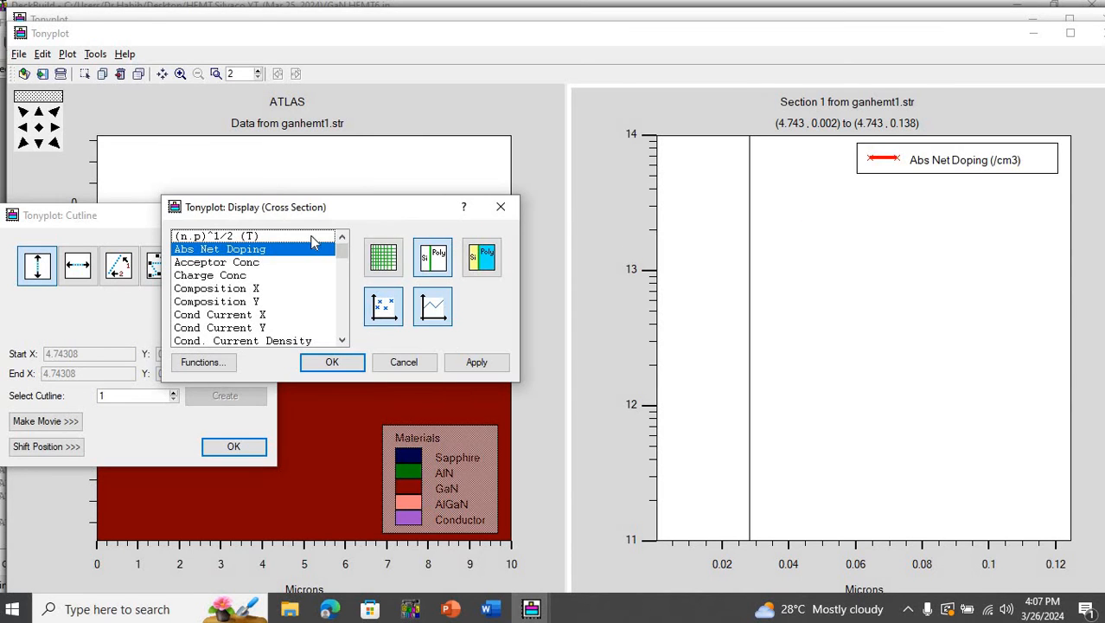
click(303, 250)
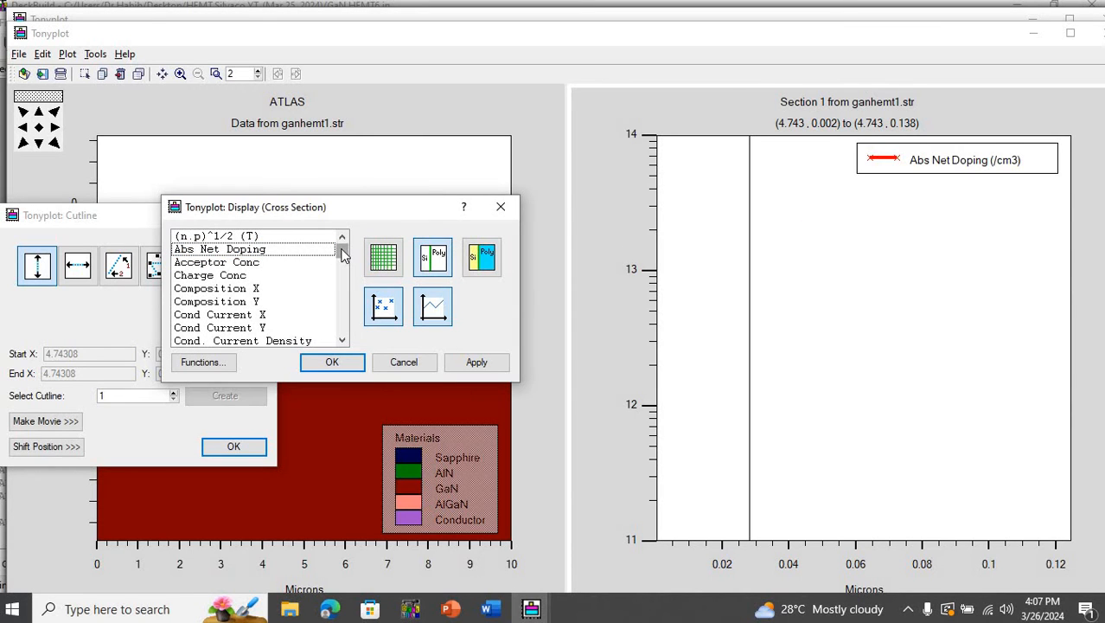
drag(341, 254, 344, 265)
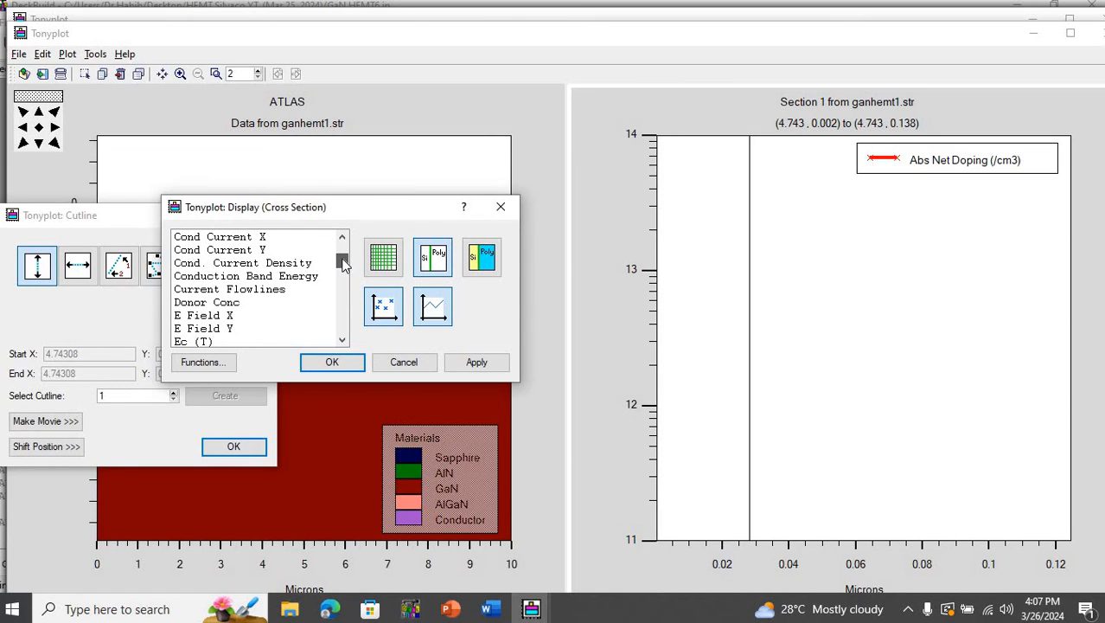
drag(343, 259, 342, 278)
click(246, 292)
click(215, 324)
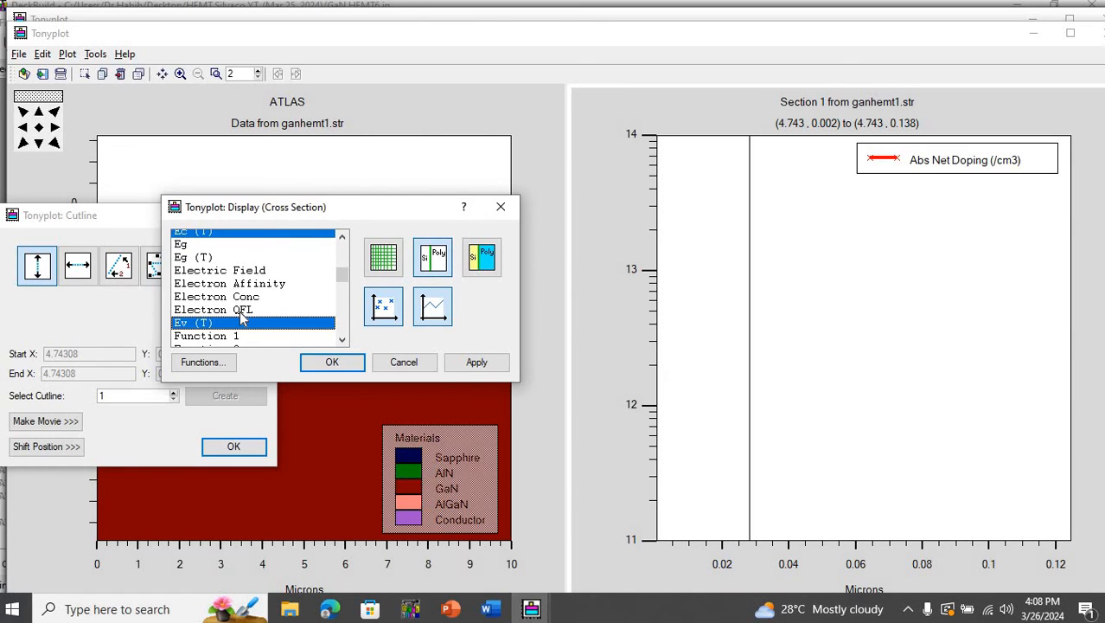
click(242, 310)
click(457, 358)
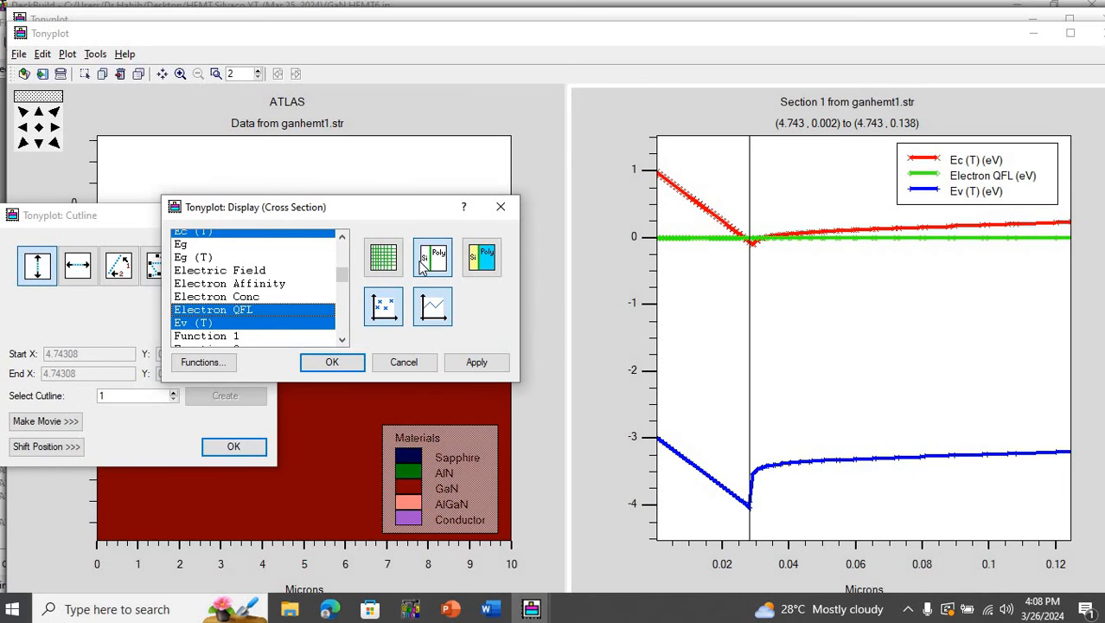
- Hide the data point markers and region boundary line in the ganhemt1.str band diagram, and close the display and cutline settings
click(383, 313)
click(467, 362)
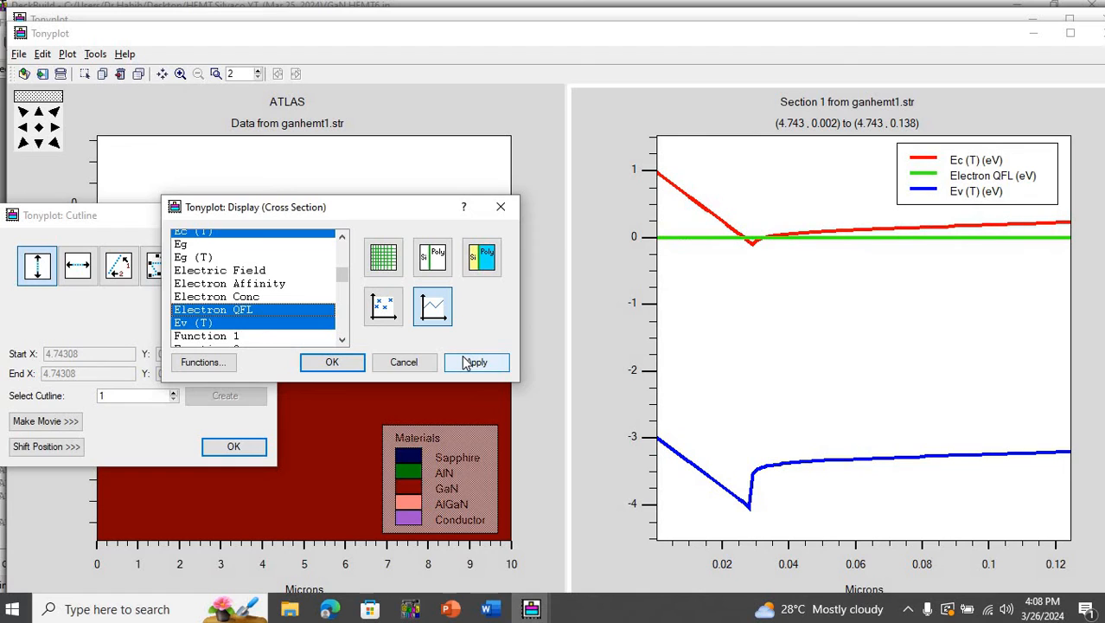
click(332, 363)
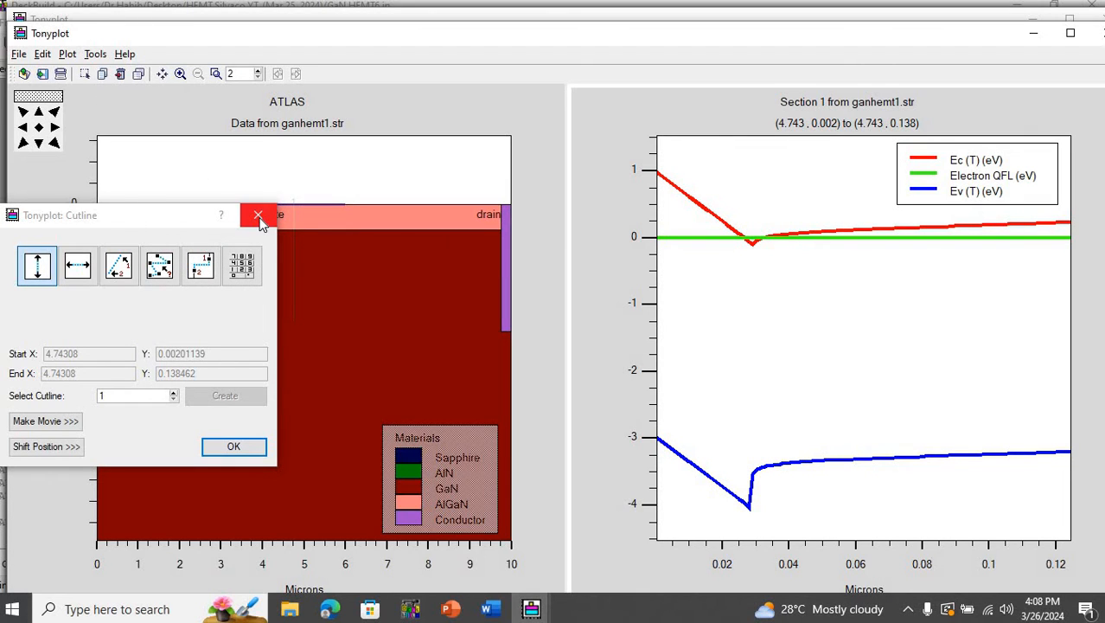
click(258, 218)
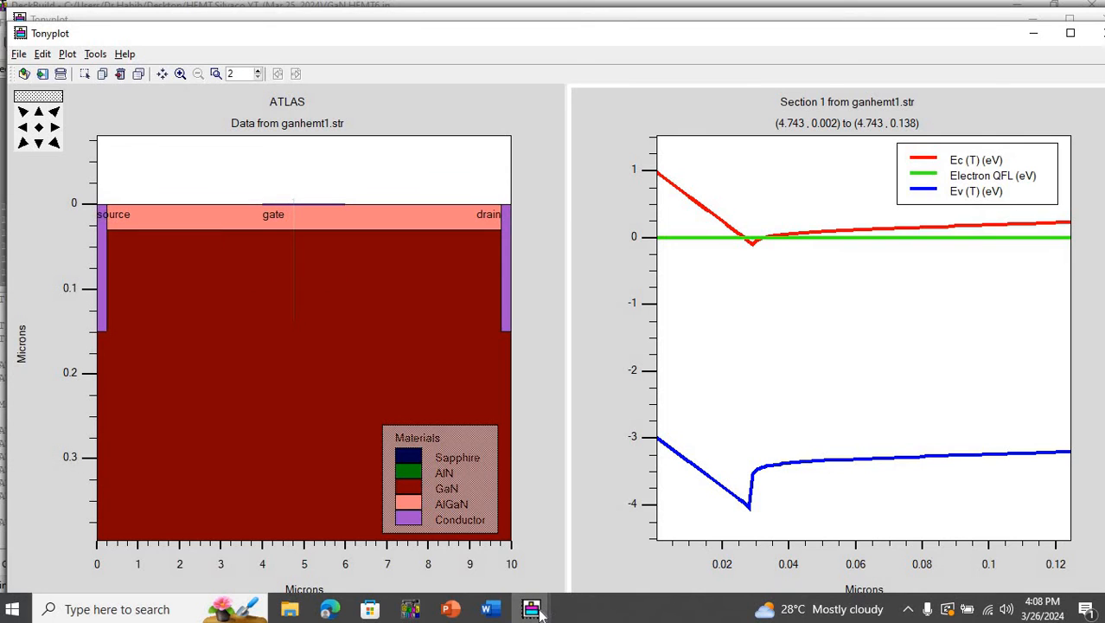
- Switch to the HEMT_Vg0.str structure plot and make a vertical cutline beneath the gate at X about 5.069, from Y 0.004 to 0.116
mouse_move(536, 610)
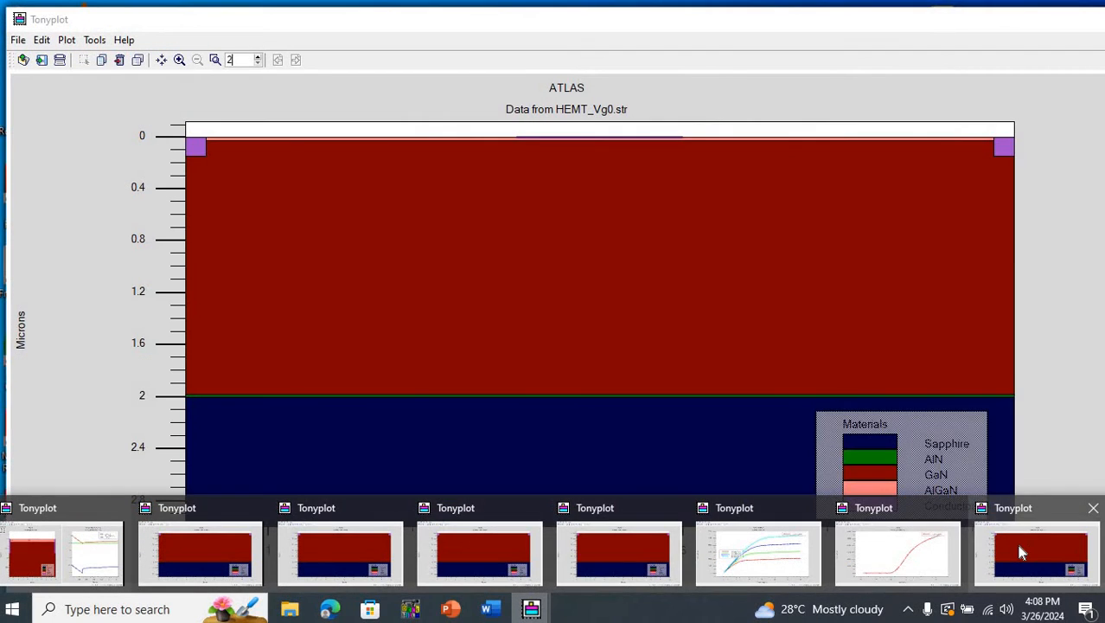
click(1019, 552)
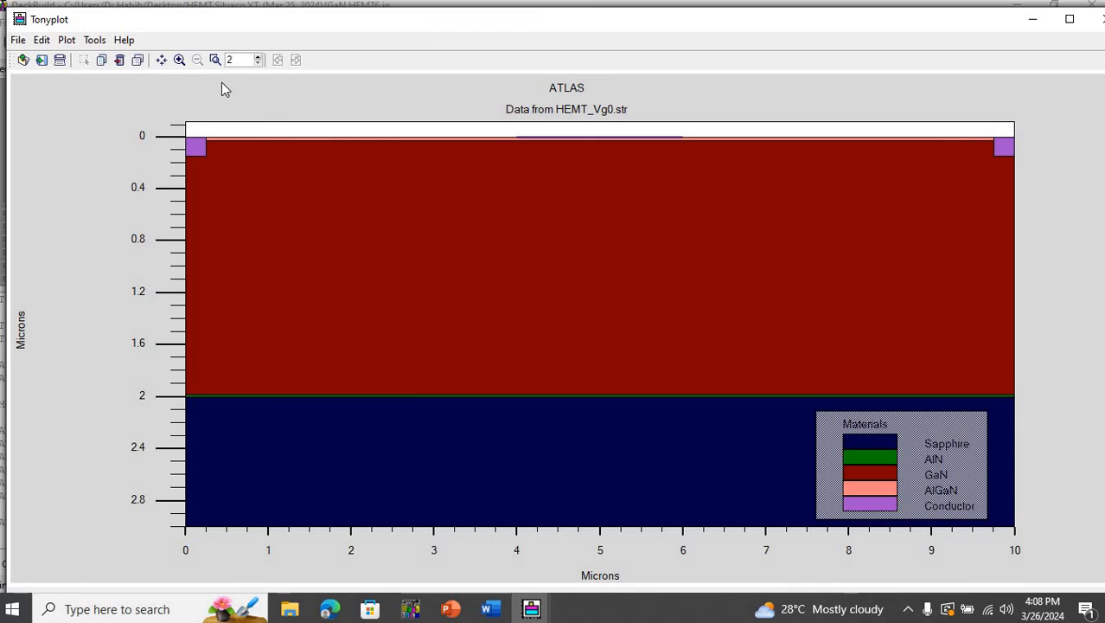
drag(183, 130, 1047, 234)
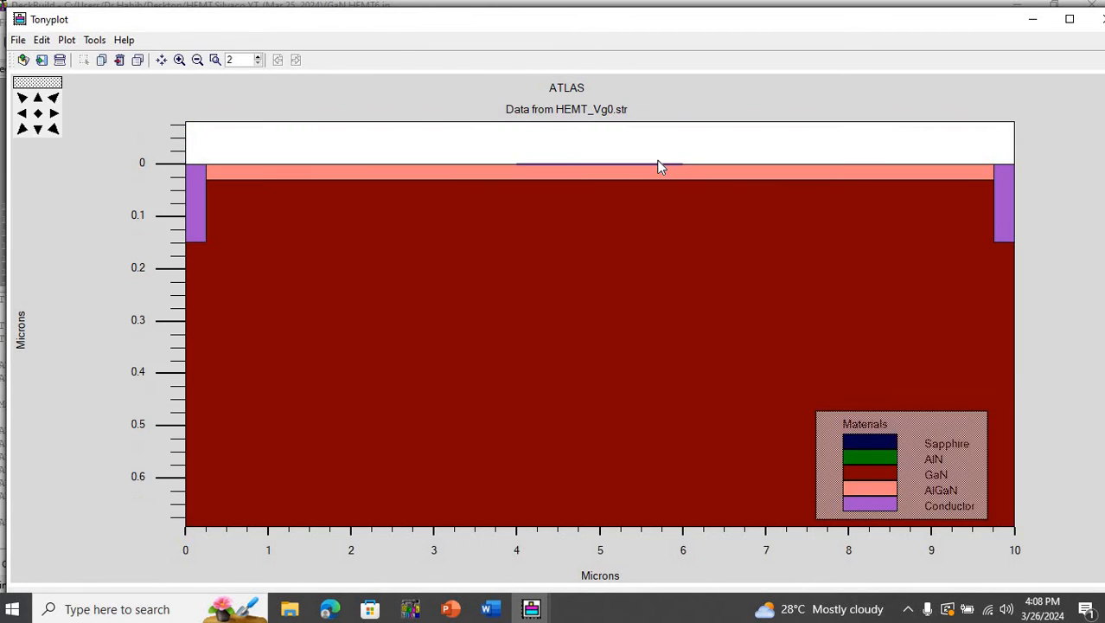
drag(180, 158, 1057, 308)
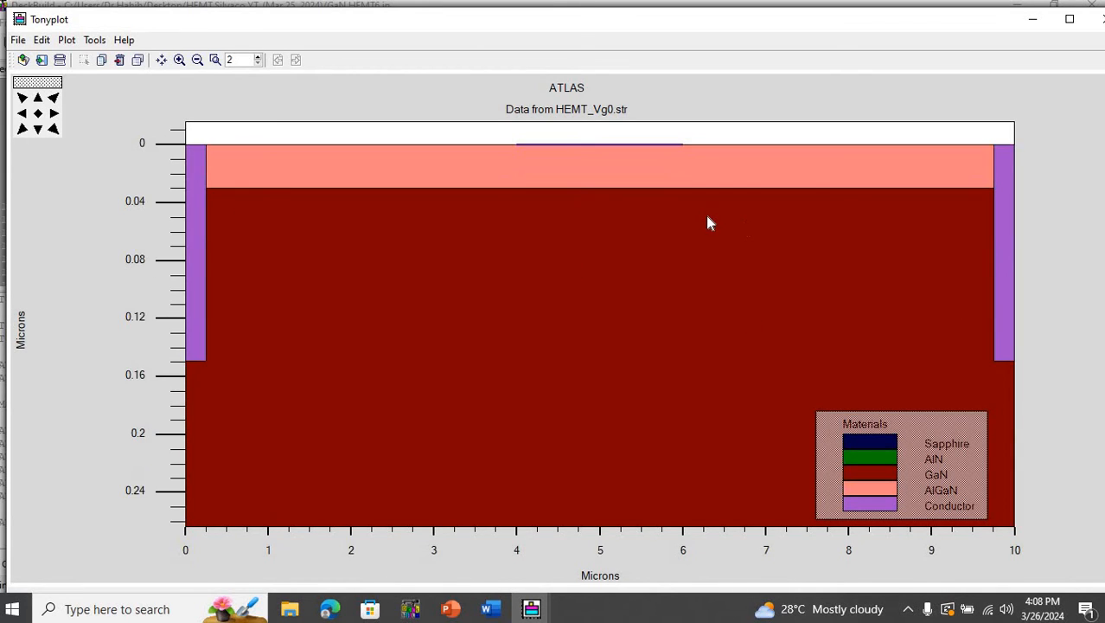
click(98, 42)
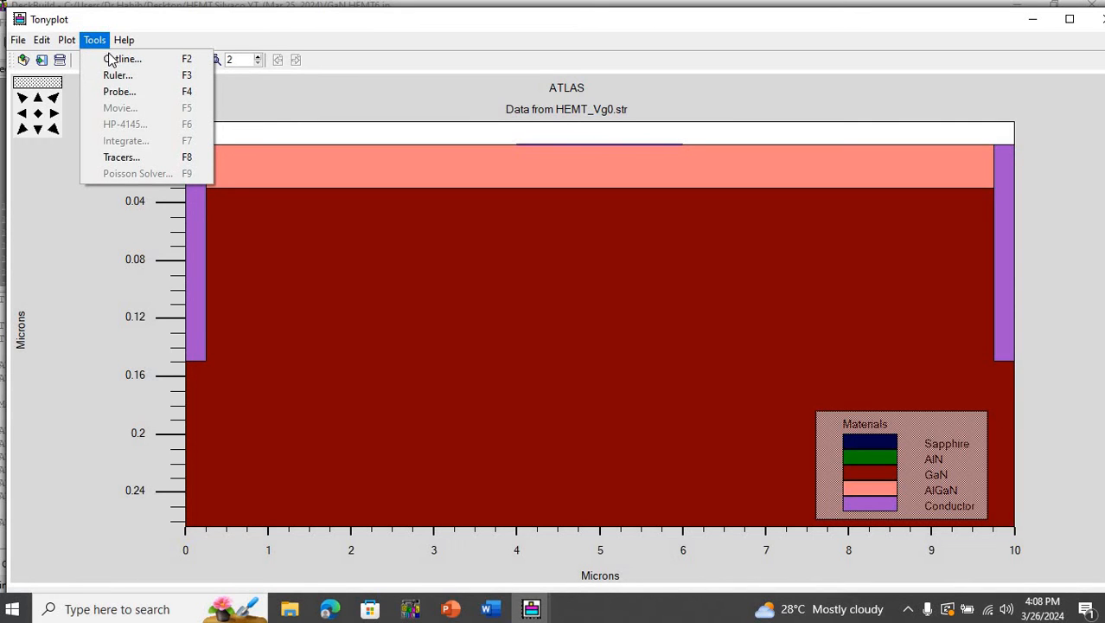
click(111, 60)
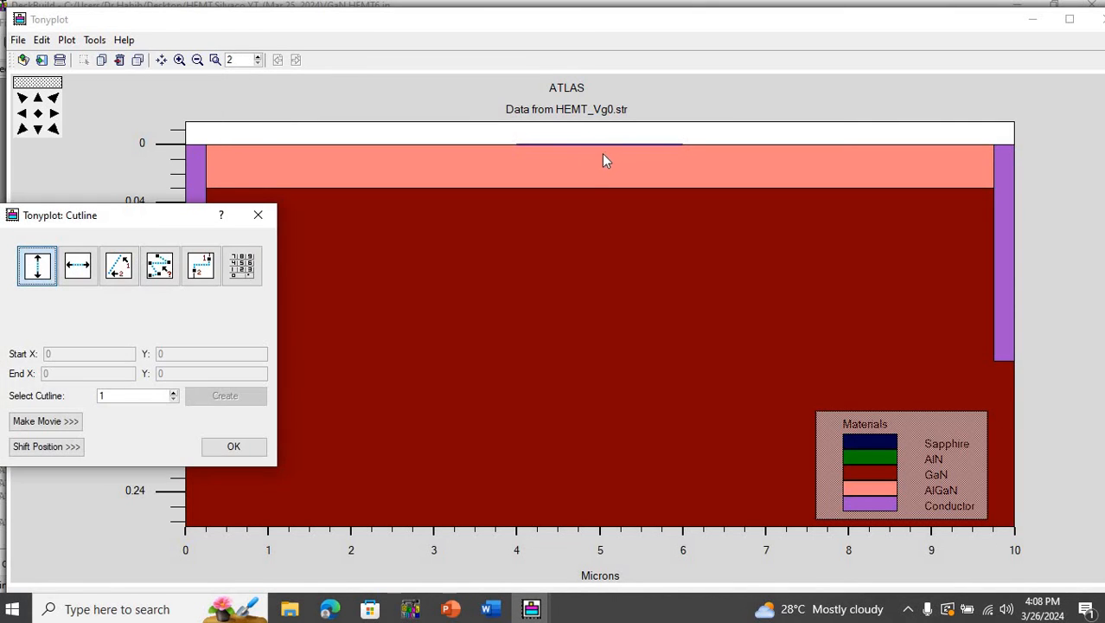
drag(606, 151, 615, 315)
- Plot Ec (T), Electron QFL and Ev (T) in the HEMT_Vg0.str cross-section instead of Abs Net Doping, without point markers or the region boundary
right_click(792, 226)
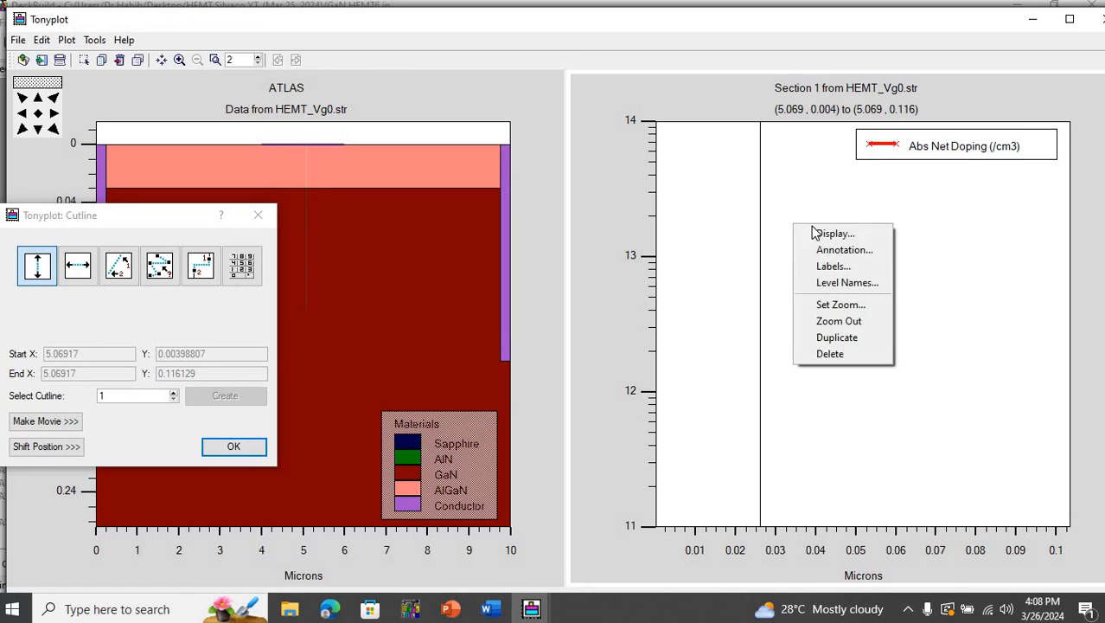
click(813, 232)
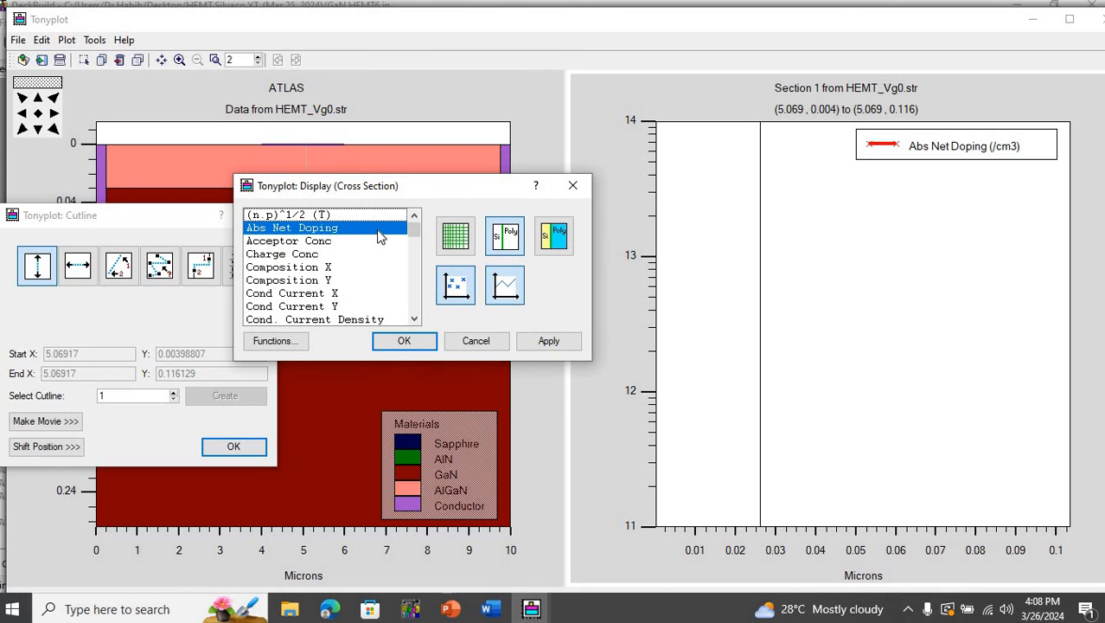
click(416, 239)
scroll(416, 244, down, 1)
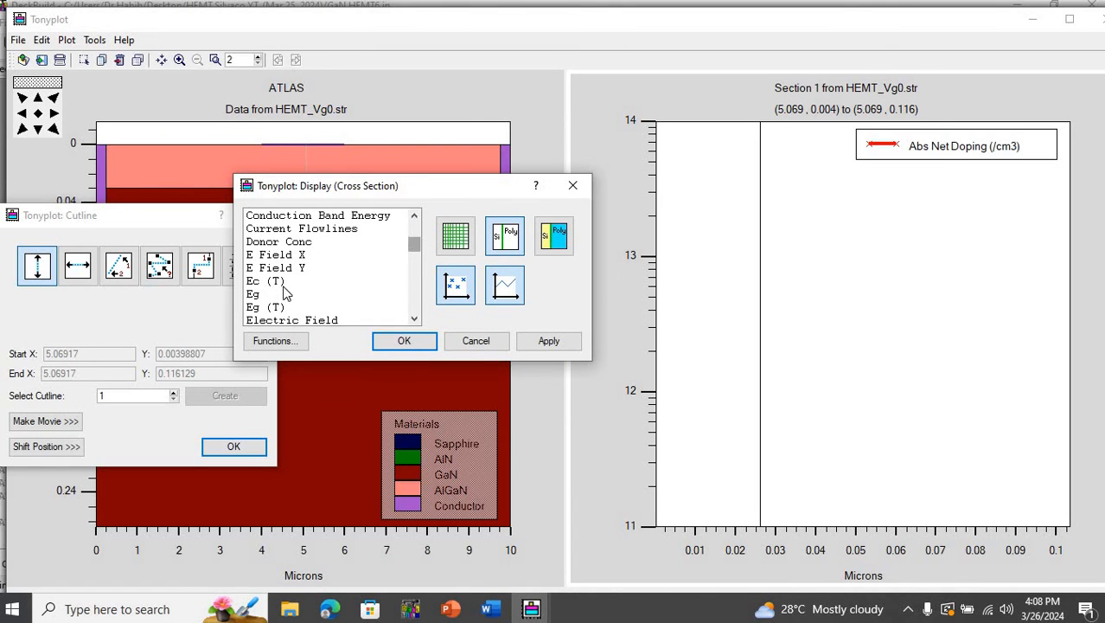
click(280, 282)
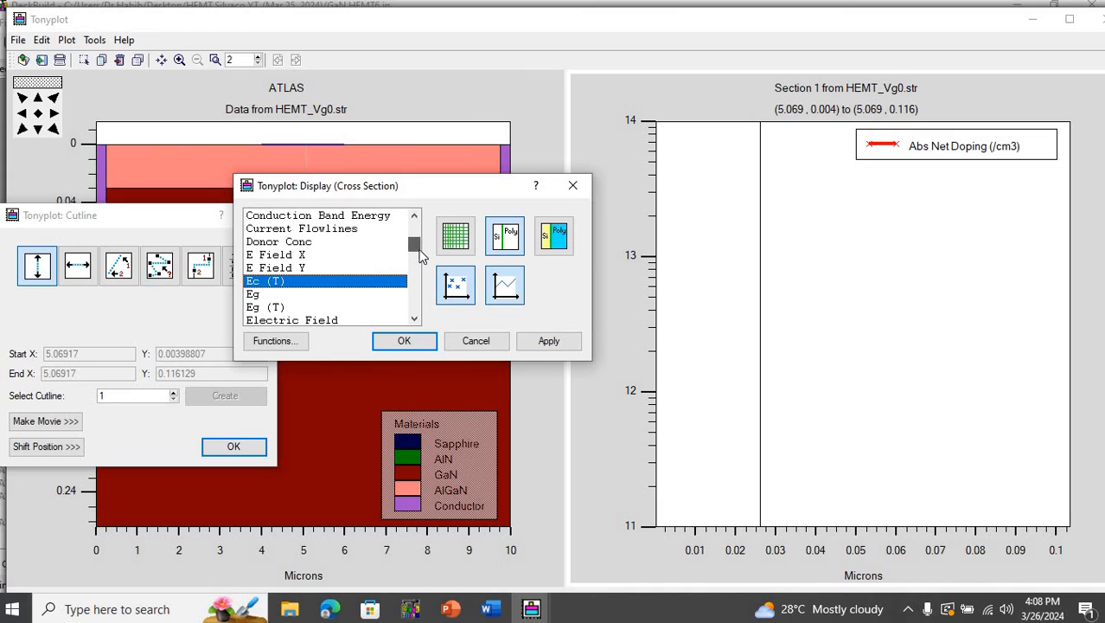
scroll(307, 307, down, 3)
ctrl+click(304, 315)
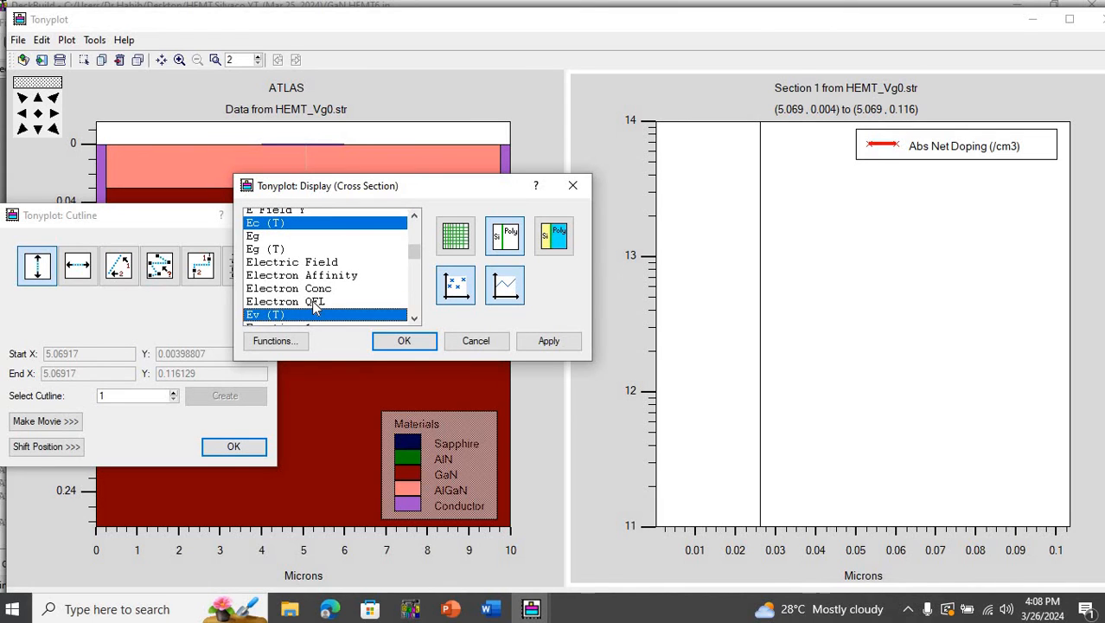
ctrl+click(307, 301)
click(549, 343)
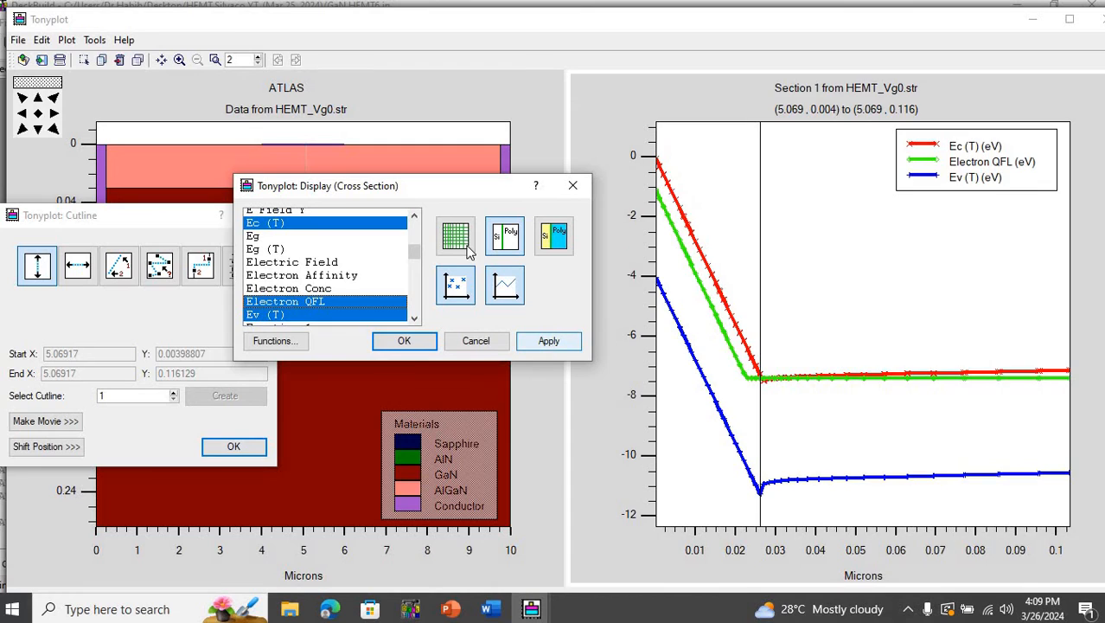
click(495, 299)
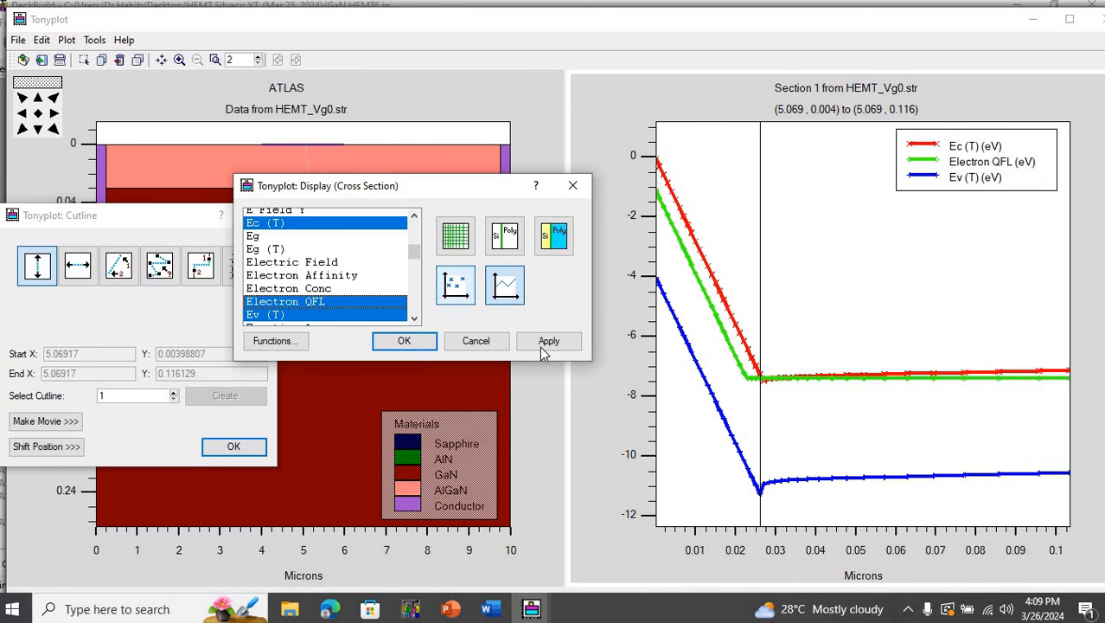
click(540, 345)
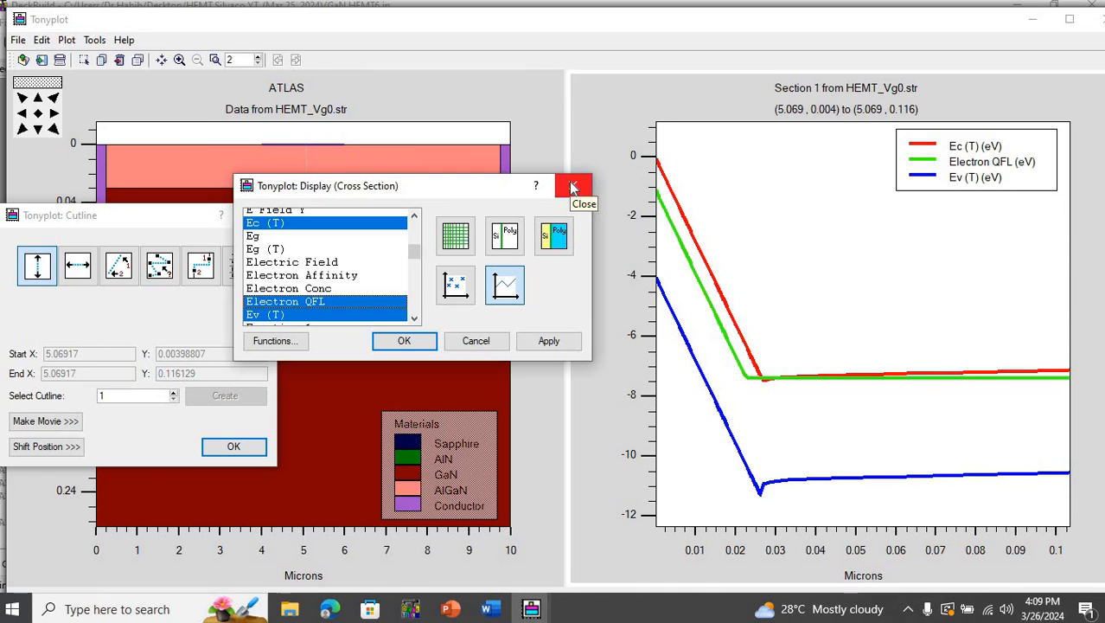
- Plot only Polarization Charge Conc in the HEMT_Vg0.str cross-section instead of the three band curves, and show the region boundary line
click(385, 224)
click(359, 303)
click(345, 312)
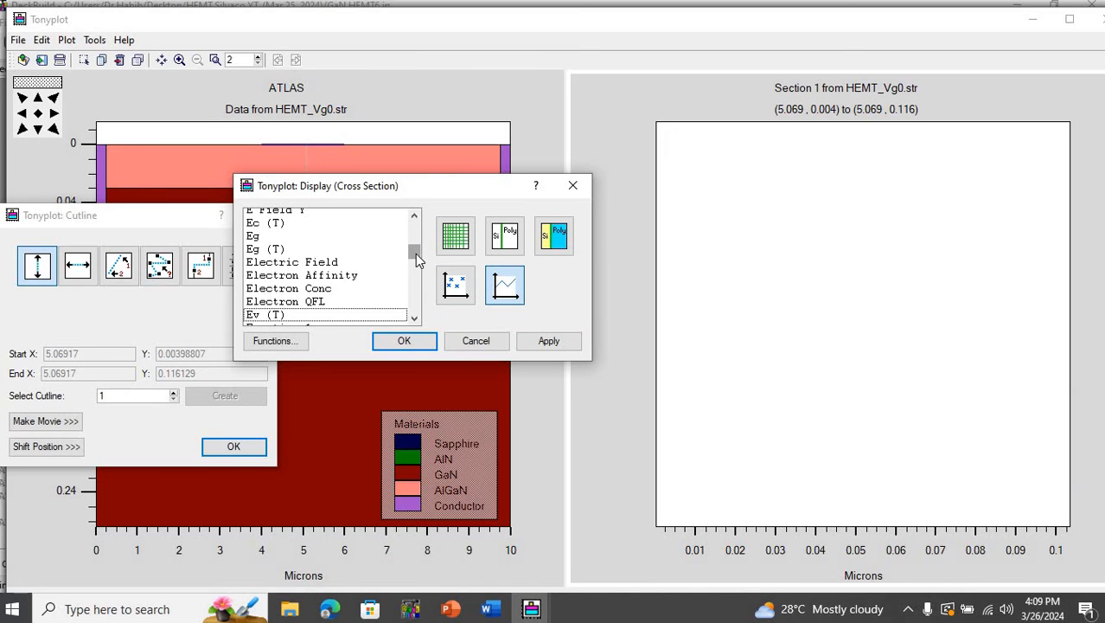
drag(416, 254, 416, 292)
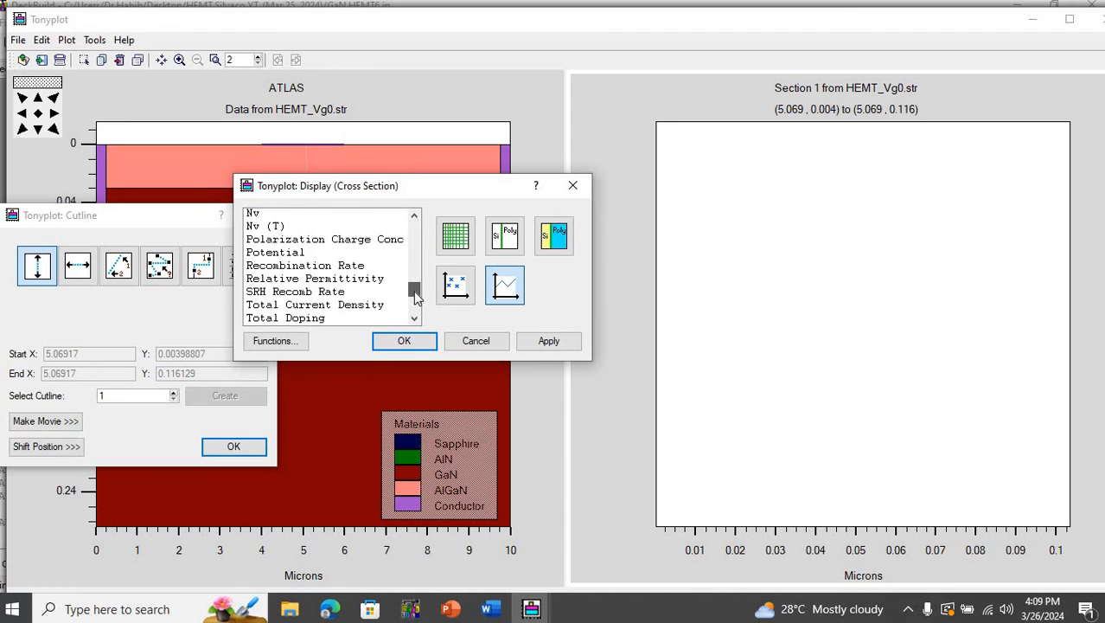
click(367, 239)
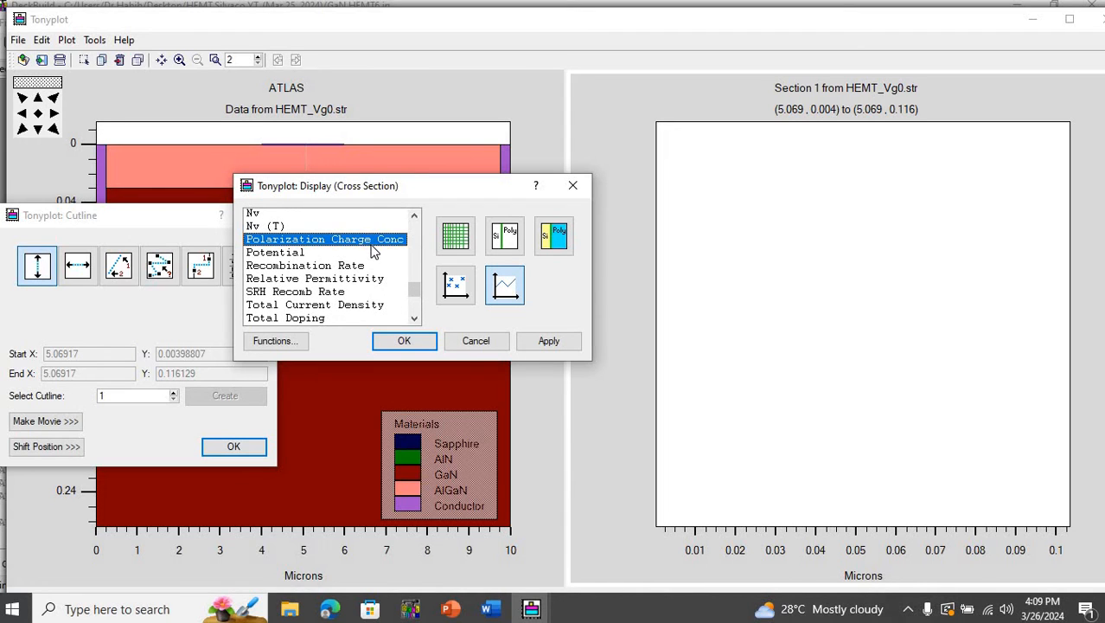
click(540, 337)
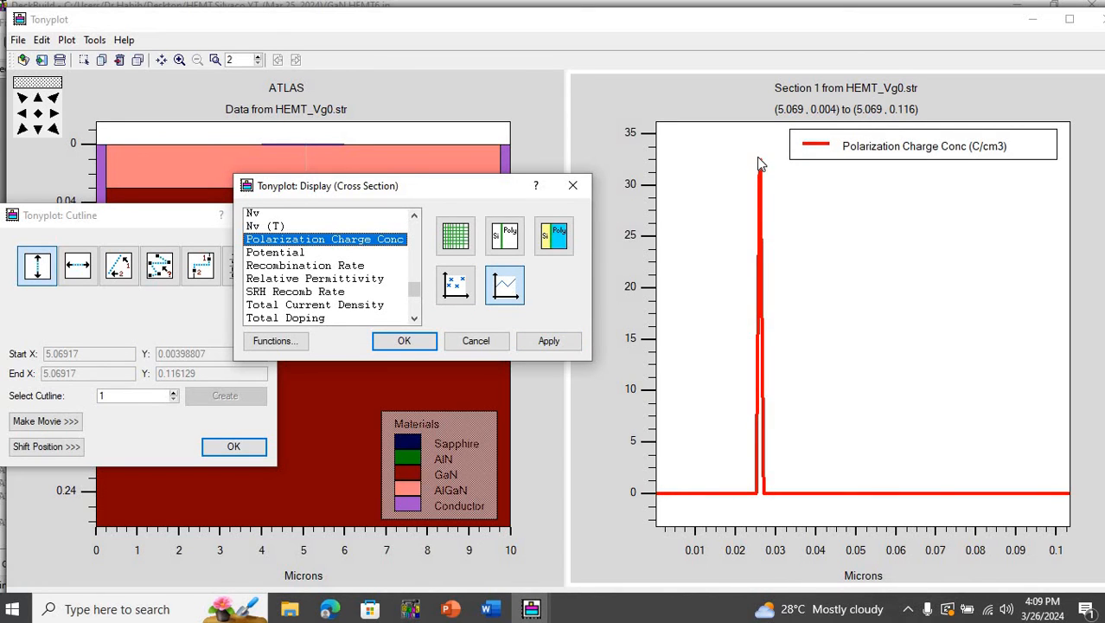
click(510, 237)
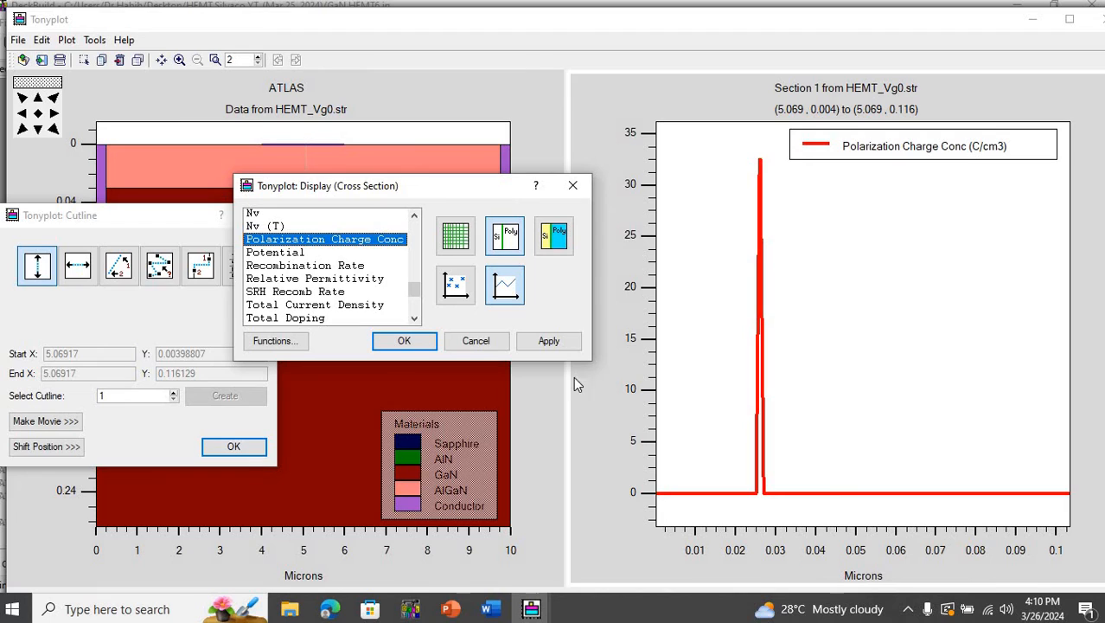
click(558, 345)
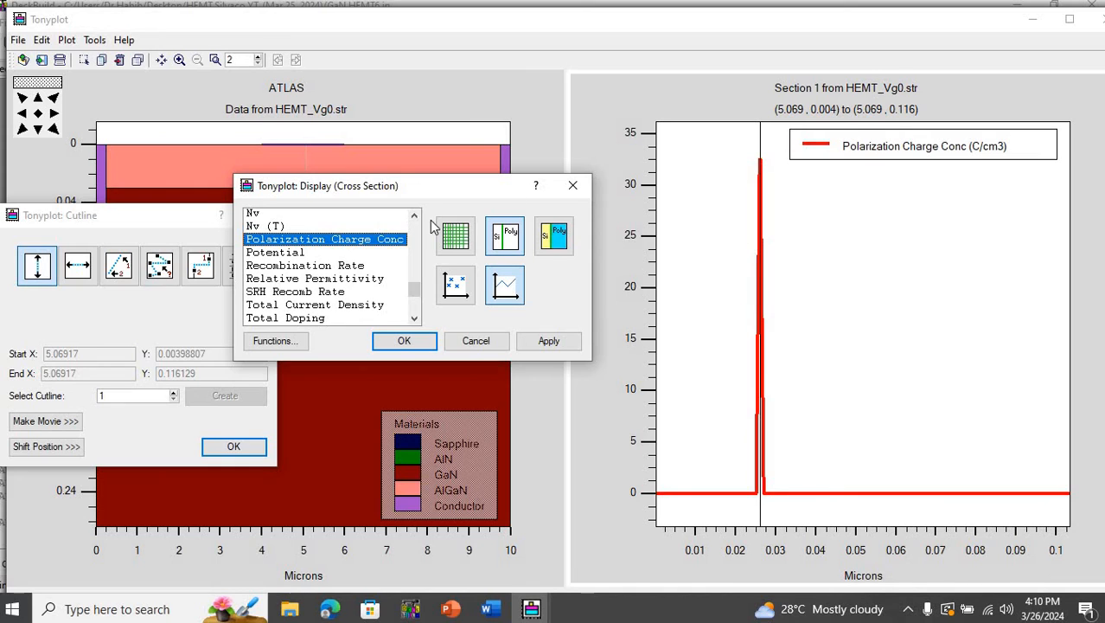
- Plot Total Current Density in the HEMT_Vg0.str cross-section instead of Polarization Charge Conc, and close the display and cutline settings
click(384, 246)
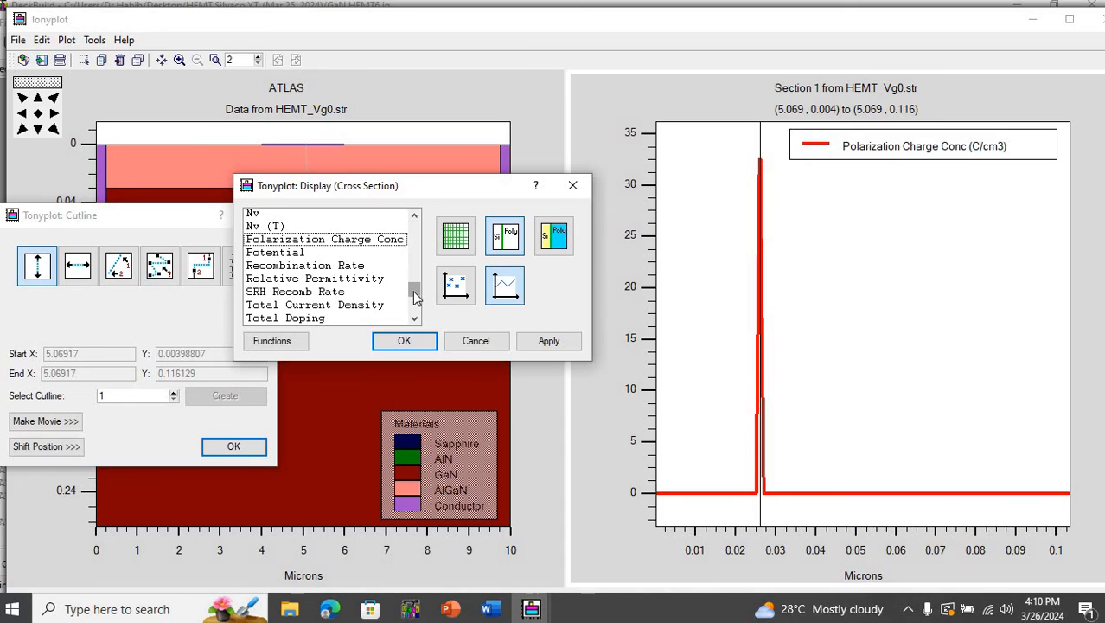
scroll(413, 298, down, 2)
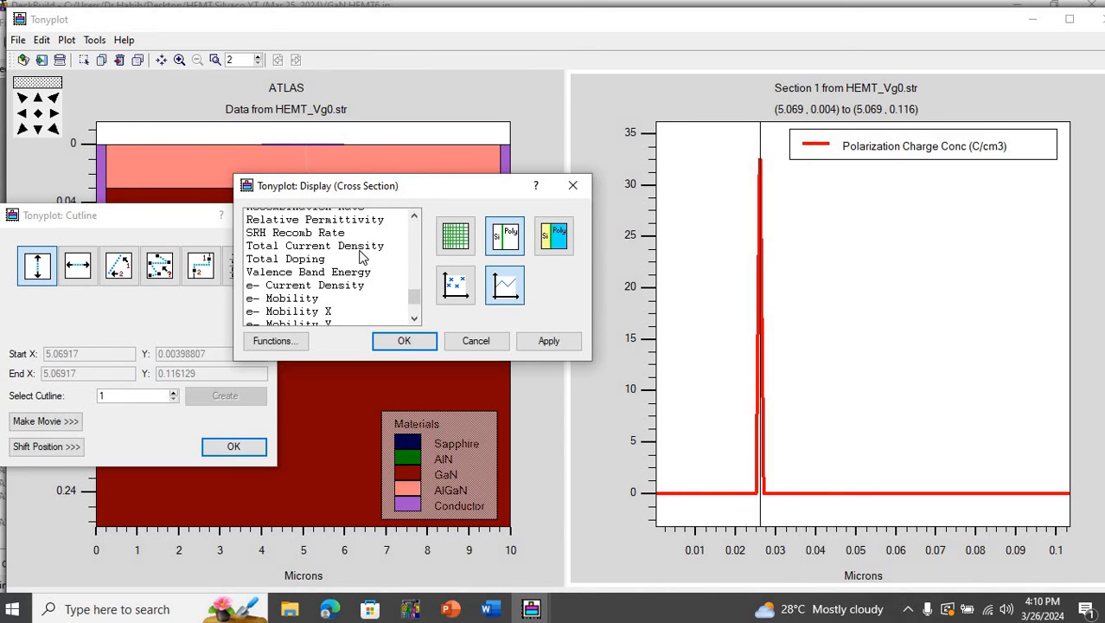
click(360, 249)
click(543, 337)
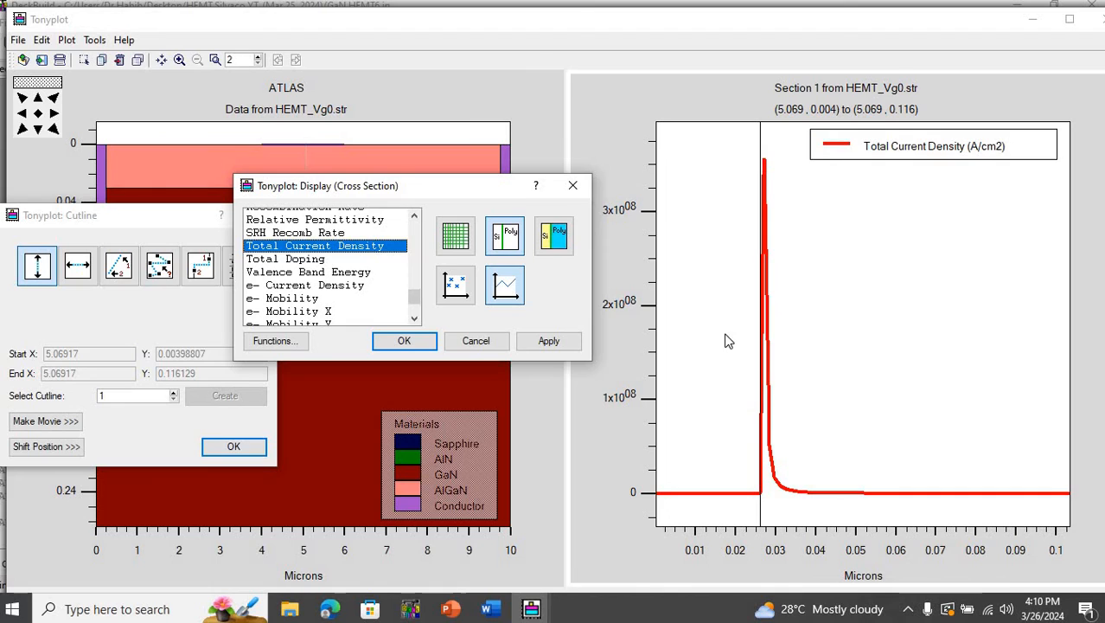
click(391, 248)
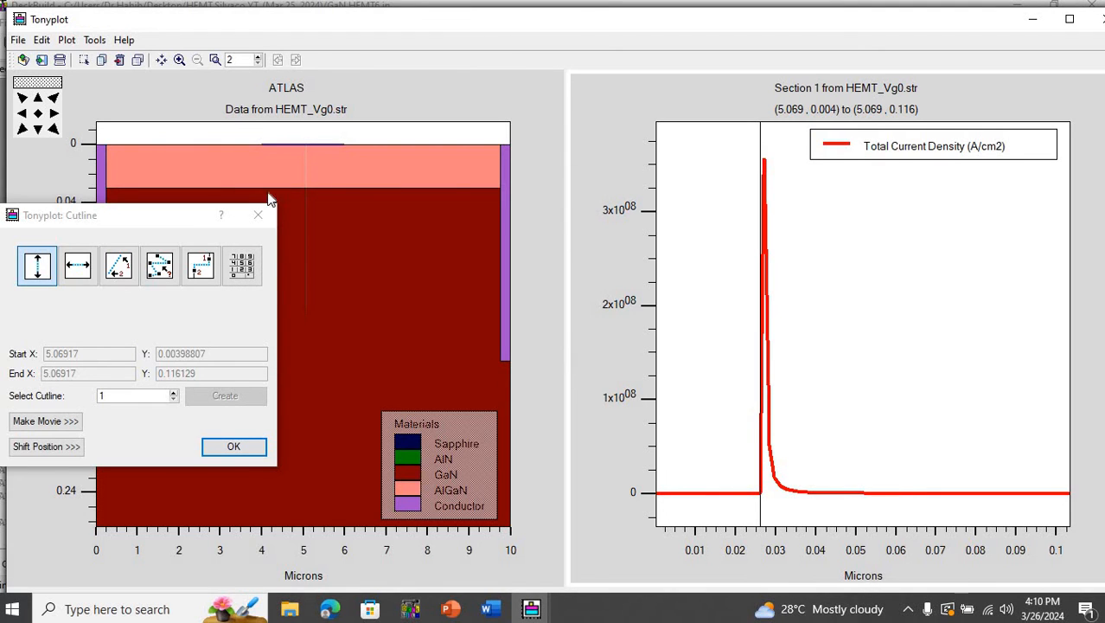
click(727, 156)
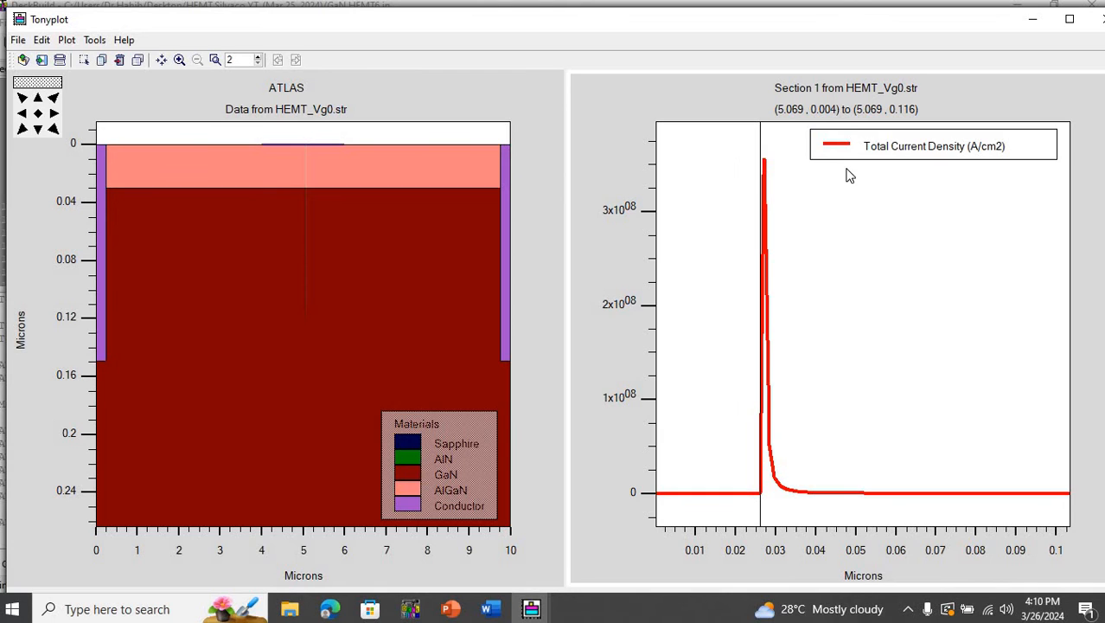
- Delete the cross-section plot and restore the full view of the HEMT_Vg0.str structure
right_click(851, 196)
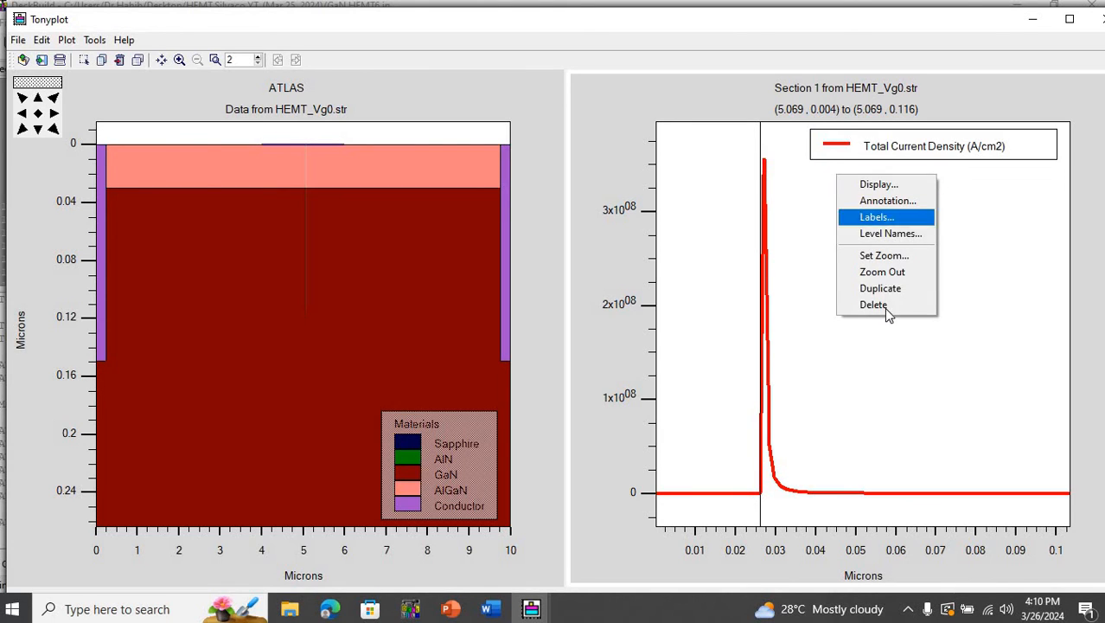
click(884, 307)
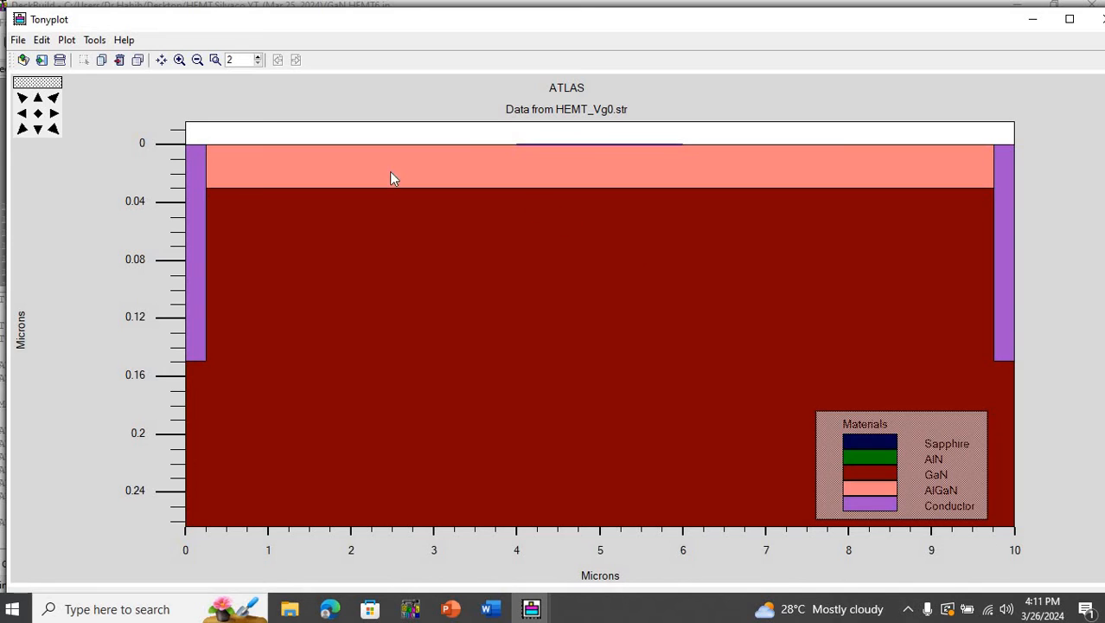
click(38, 114)
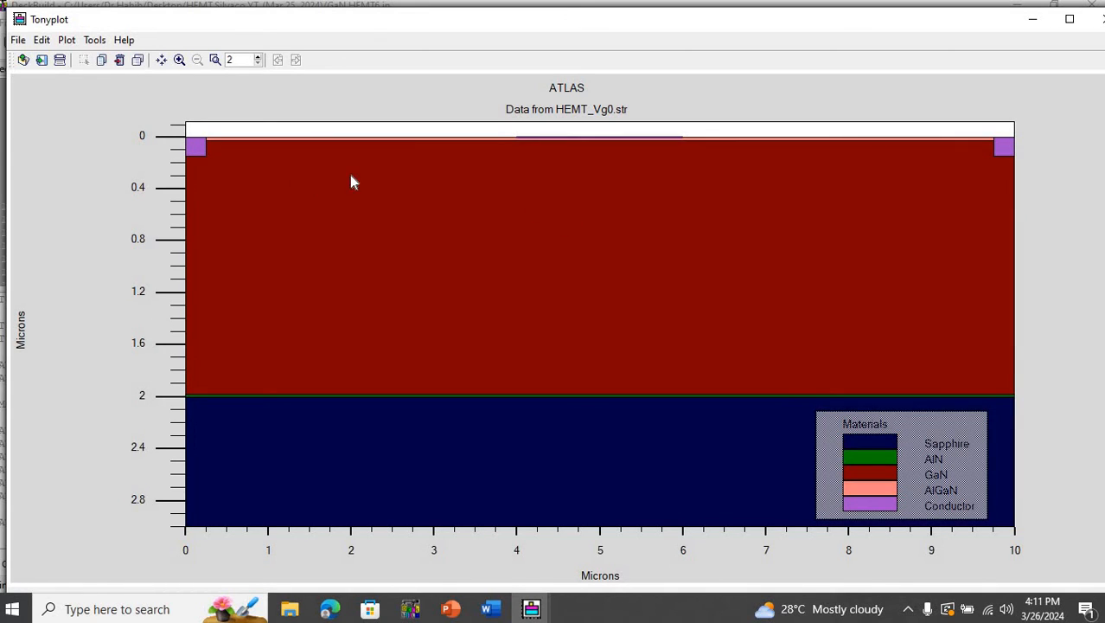
- Turn on contours in the HEMT_Vg0.str structure plot with Polarization Charge Conc as the quantity, and close the display settings
right_click(435, 174)
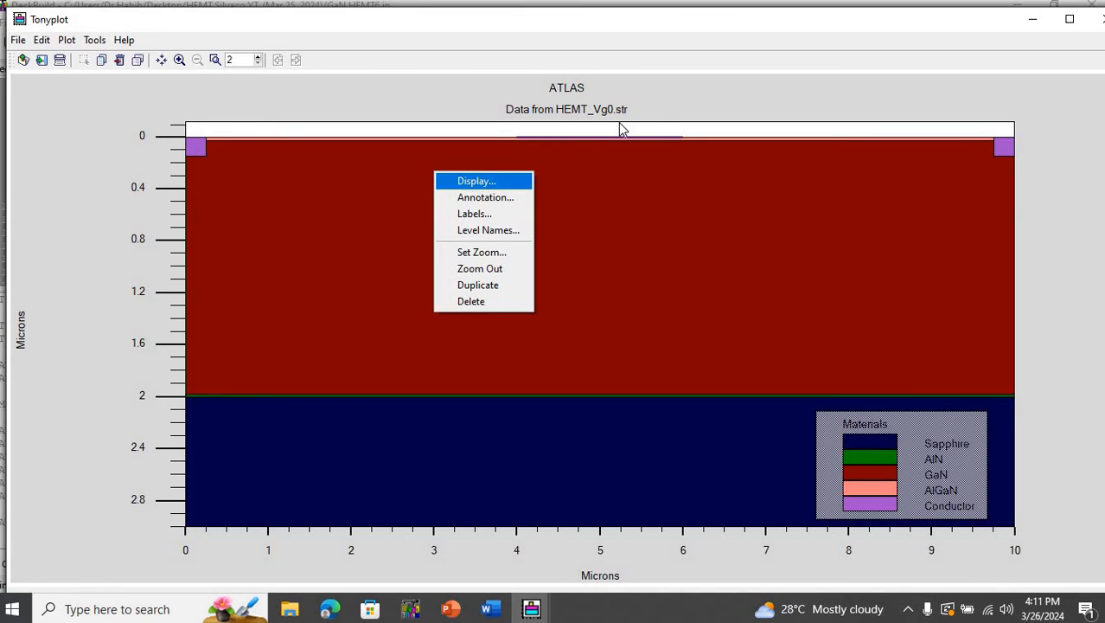
click(476, 183)
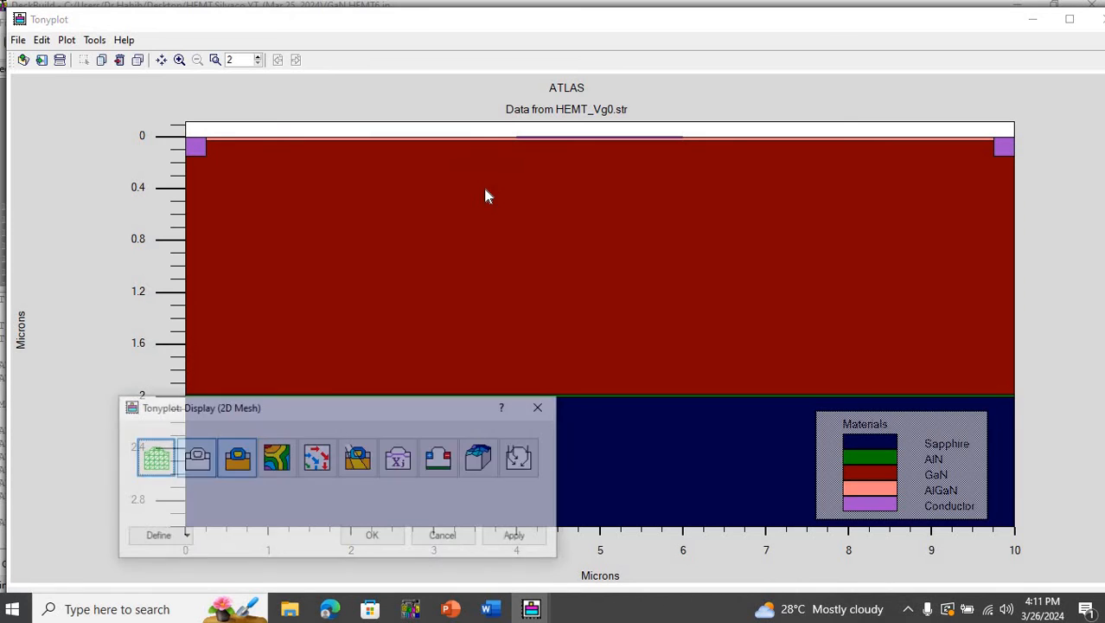
click(277, 460)
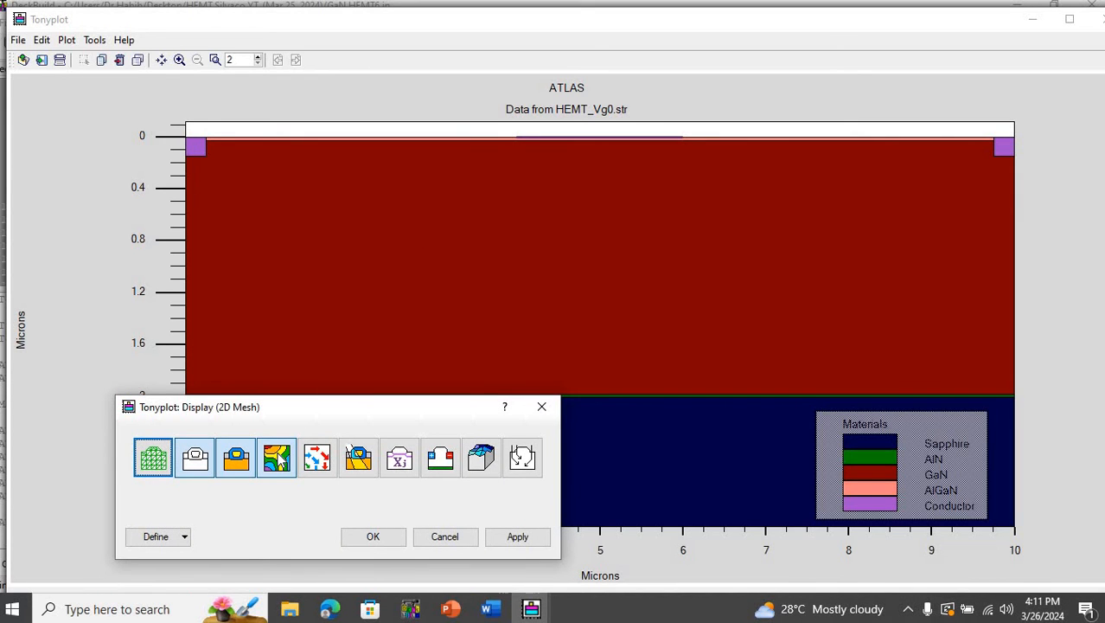
click(185, 537)
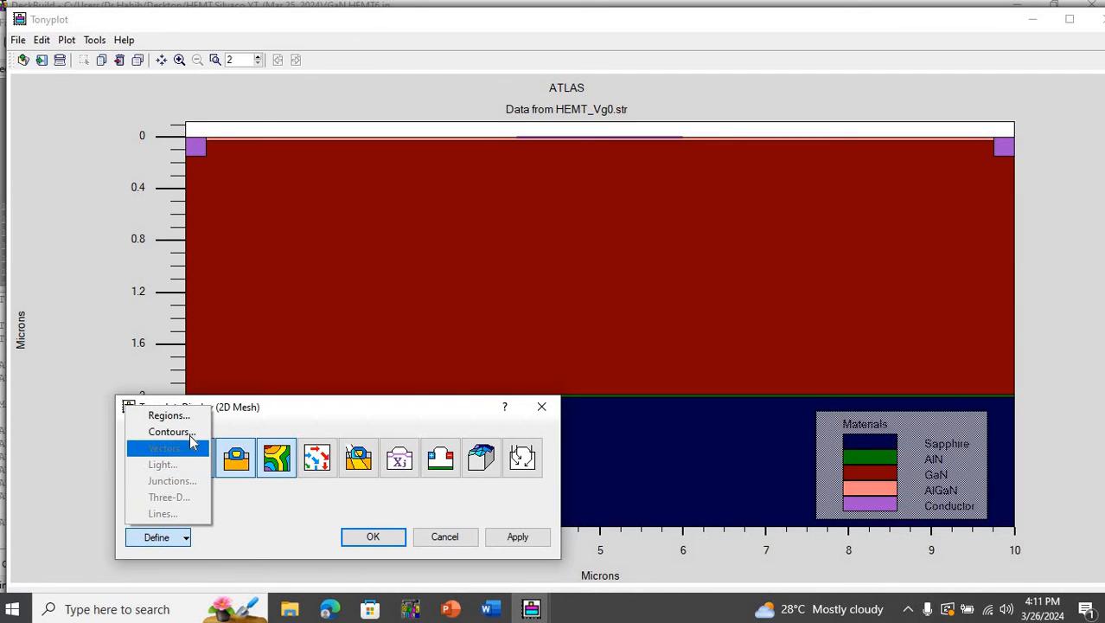
click(173, 432)
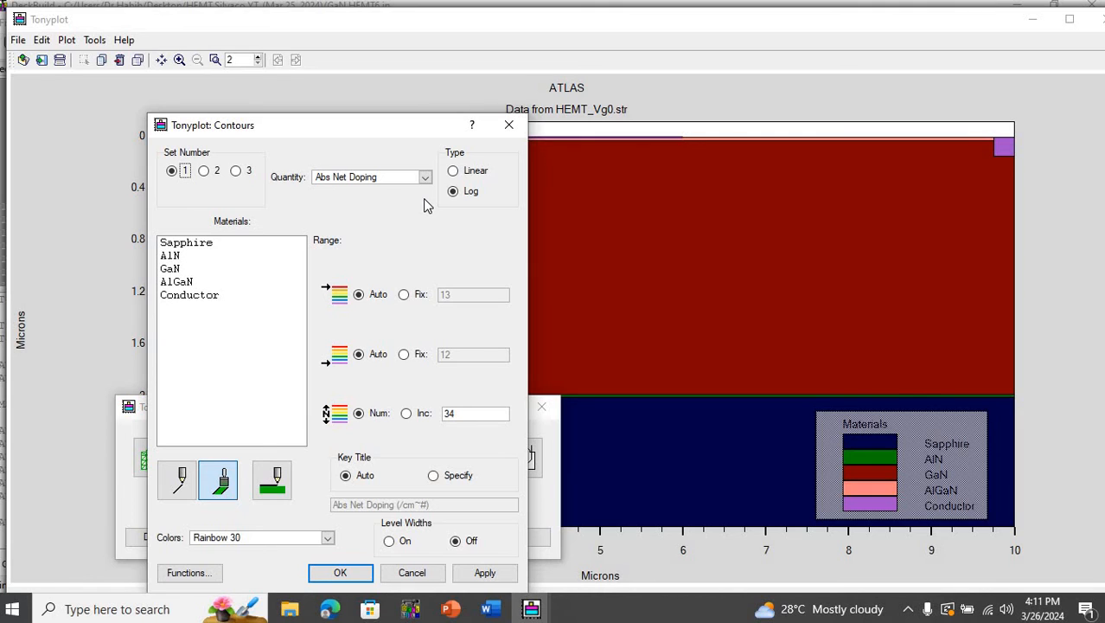
click(424, 178)
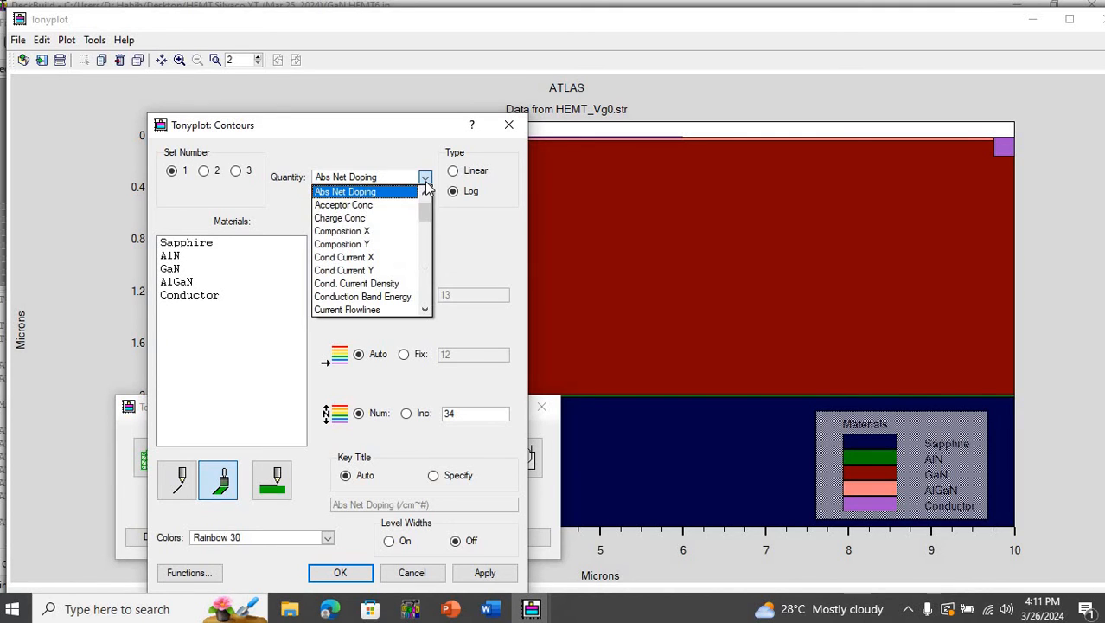
drag(425, 213, 422, 266)
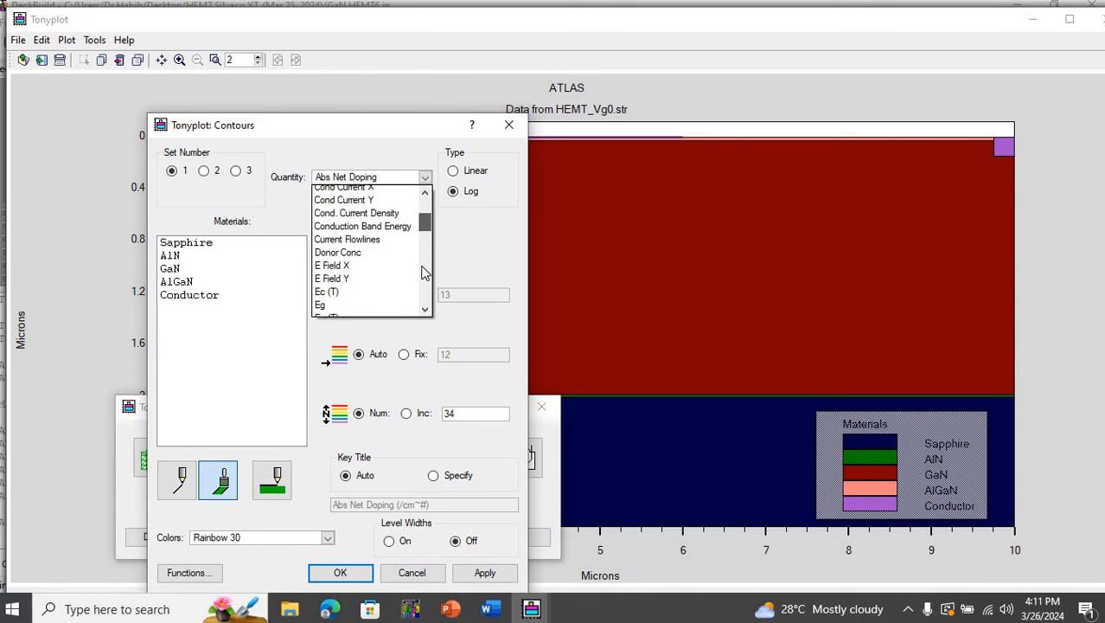
scroll(424, 273, down, 8)
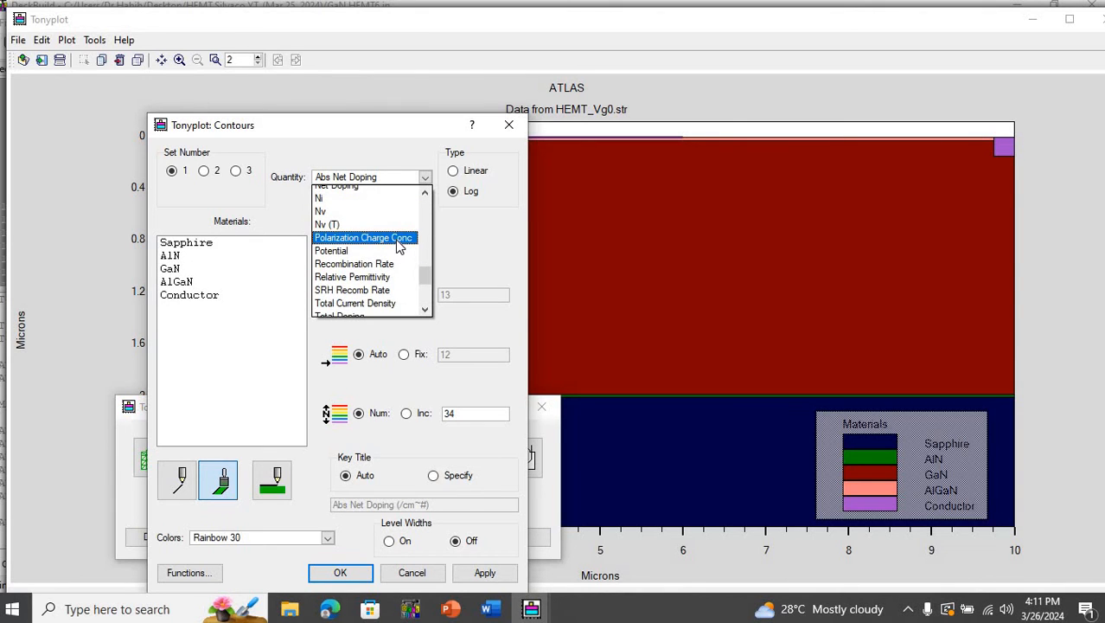
click(398, 246)
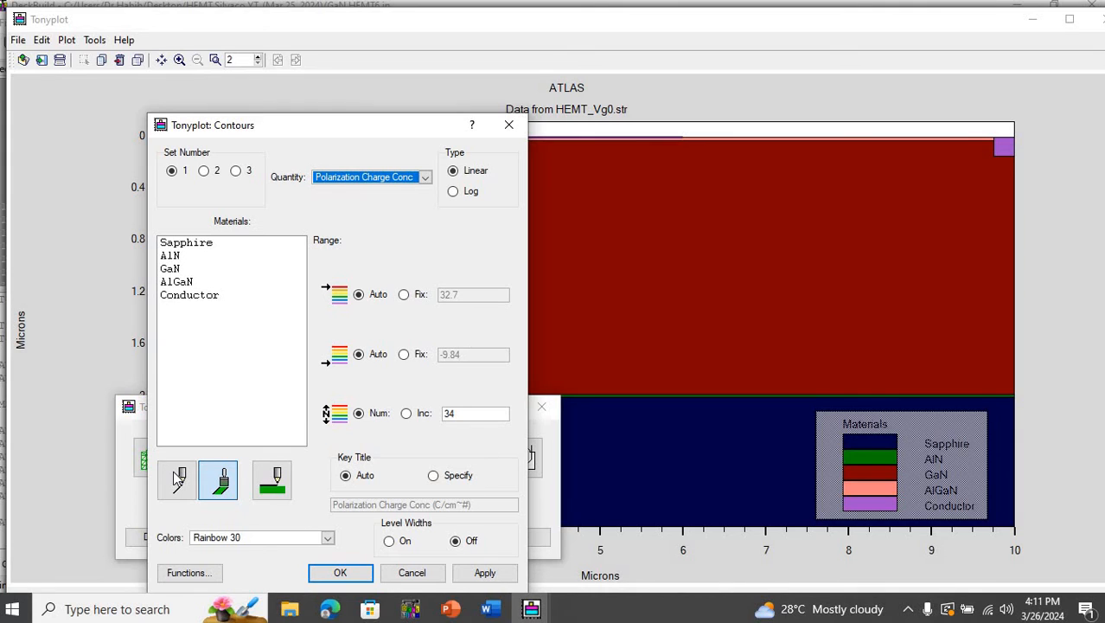
click(485, 575)
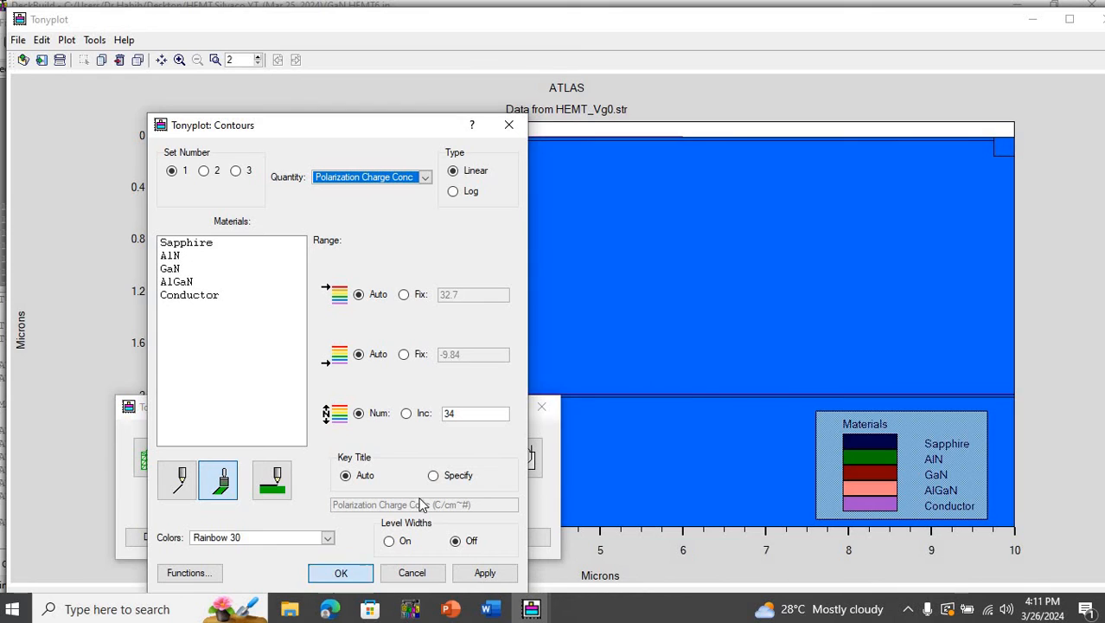
click(539, 411)
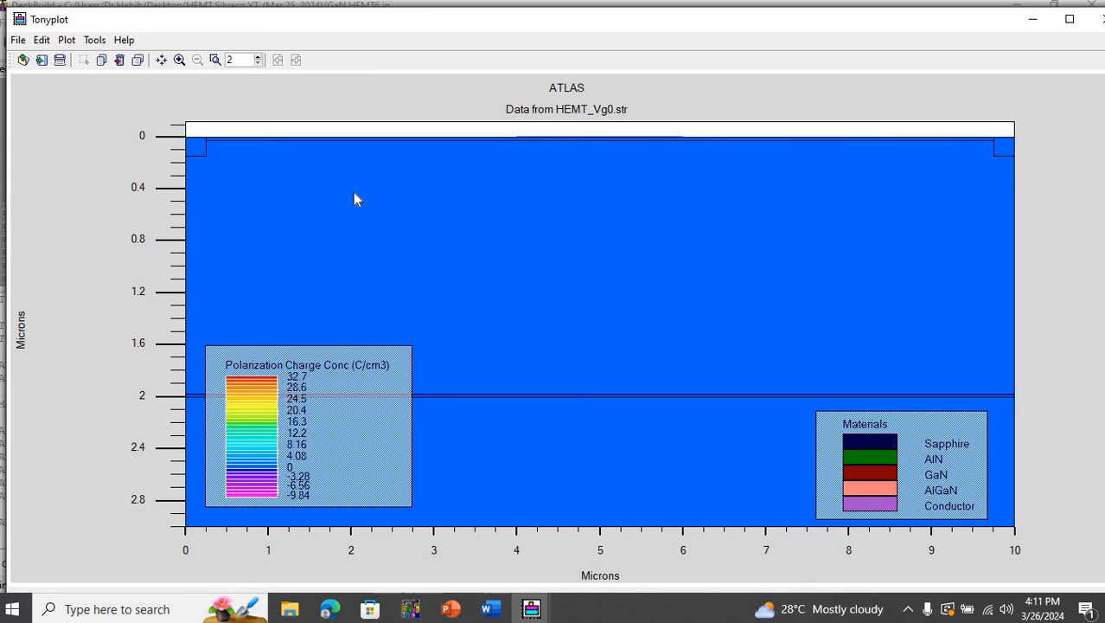
- Examine the polarization charge contours close up around the AlGaN/GaN interface, and return to the full structure
mouse_move(186, 129)
mouse_down()
mouse_move(281, 173)
mouse_move(369, 190)
mouse_up()
drag(545, 210, 1058, 170)
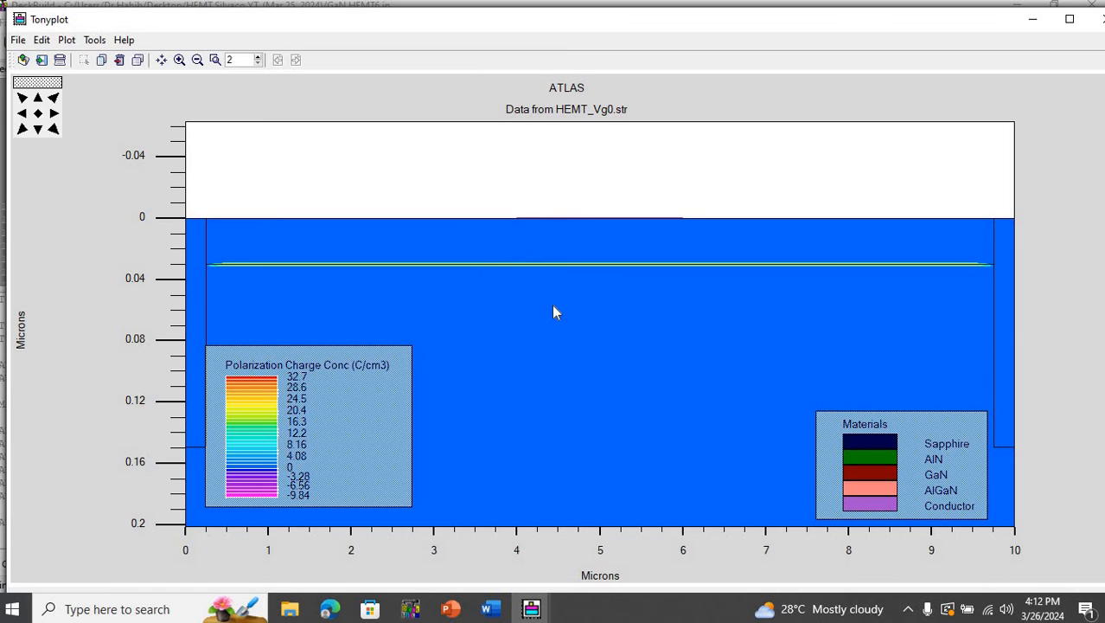
click(38, 114)
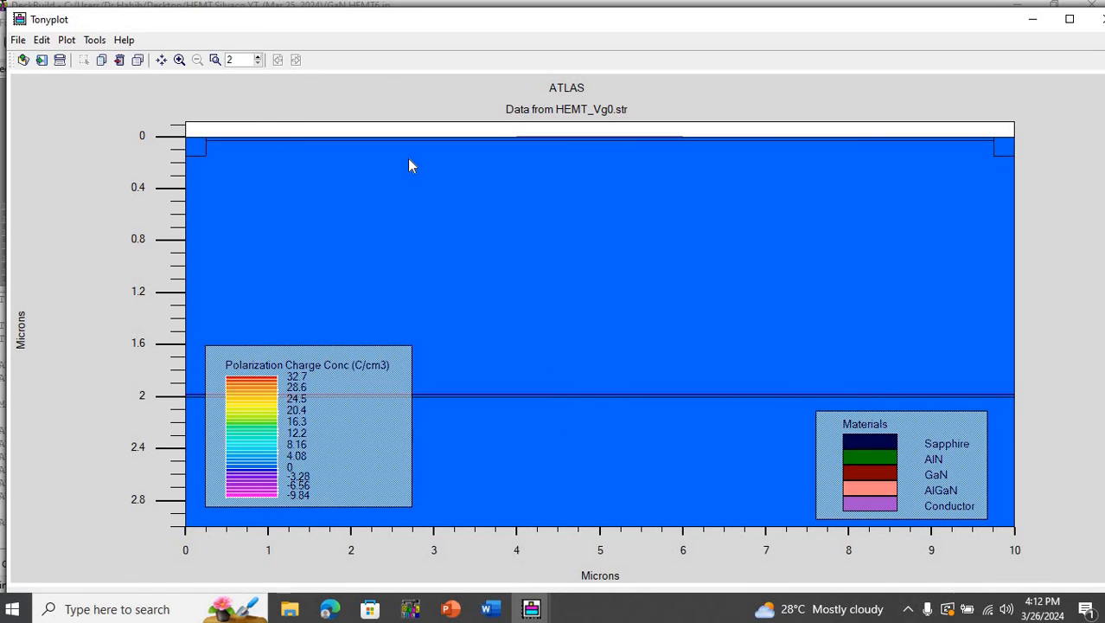
- Change the contour quantity of the HEMT_Vg0.str structure plot to Total Current Density, and close the contour and display settings
right_click(415, 162)
click(420, 165)
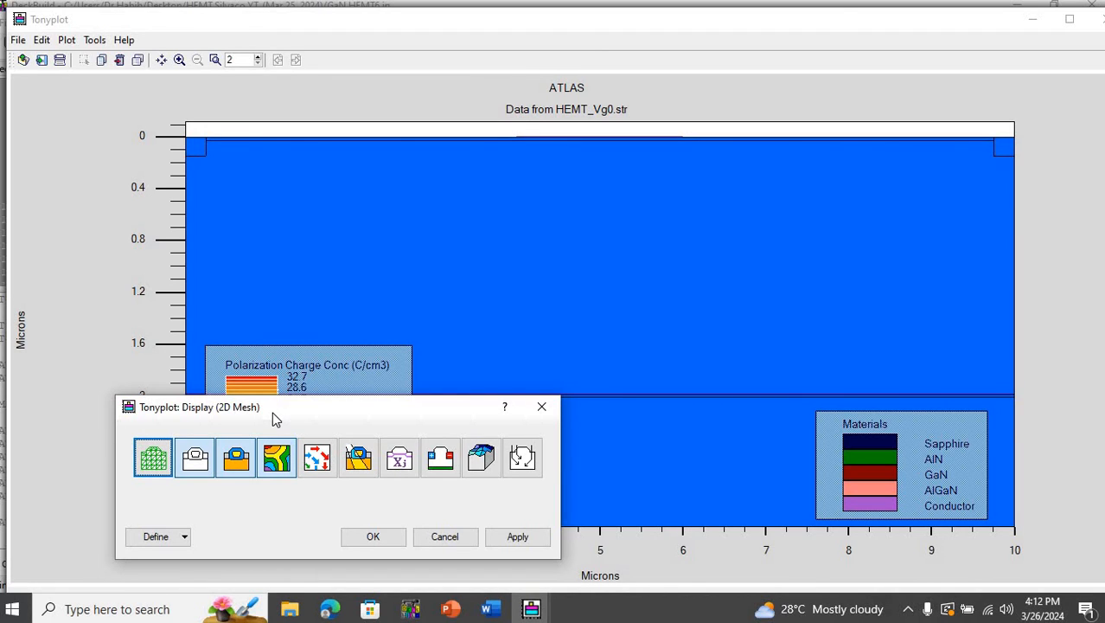
click(184, 537)
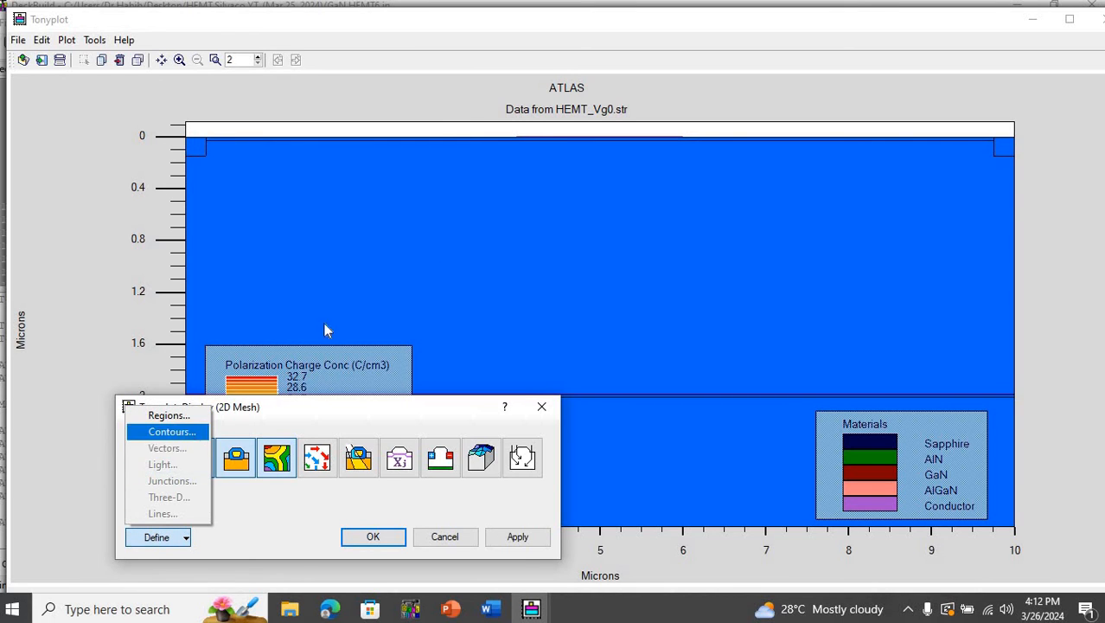
click(171, 432)
click(426, 178)
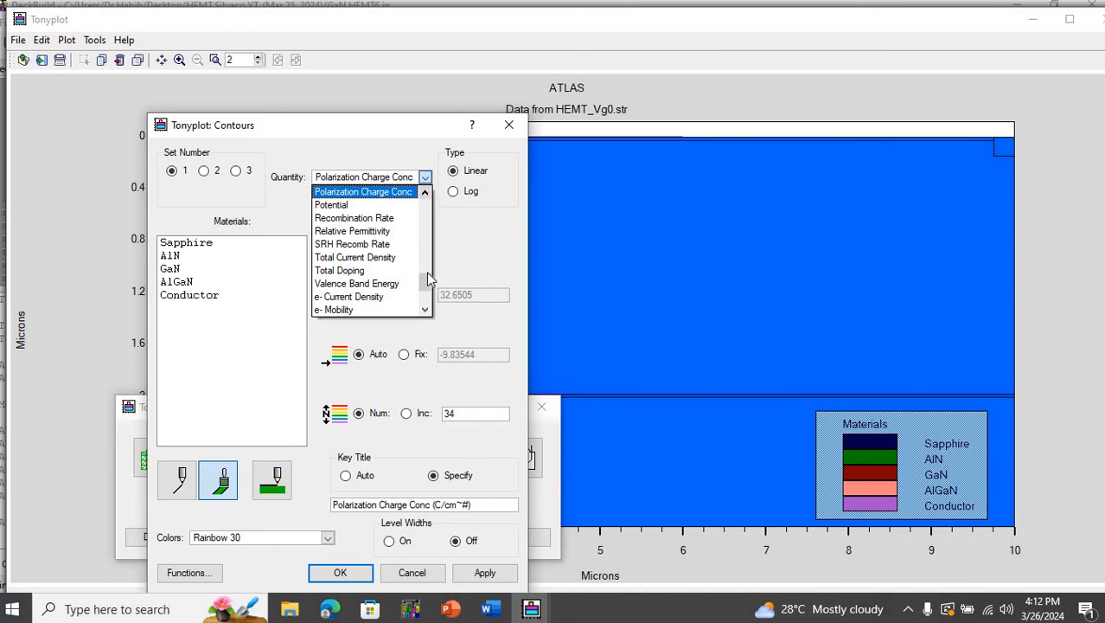
drag(425, 281, 426, 277)
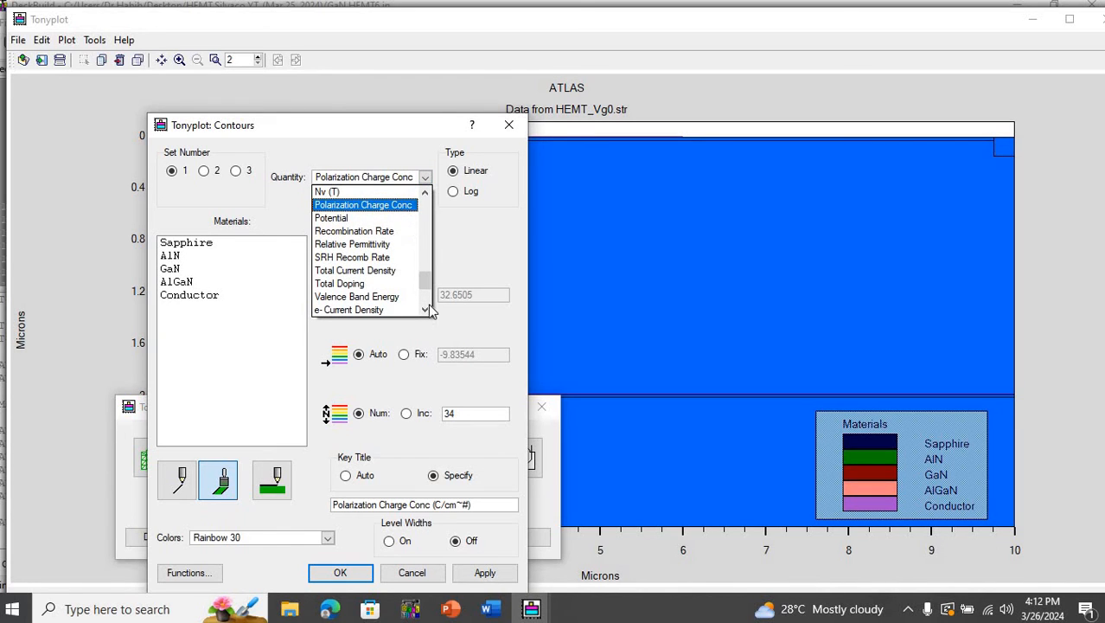
drag(429, 293, 429, 290)
scroll(429, 294, up, 1)
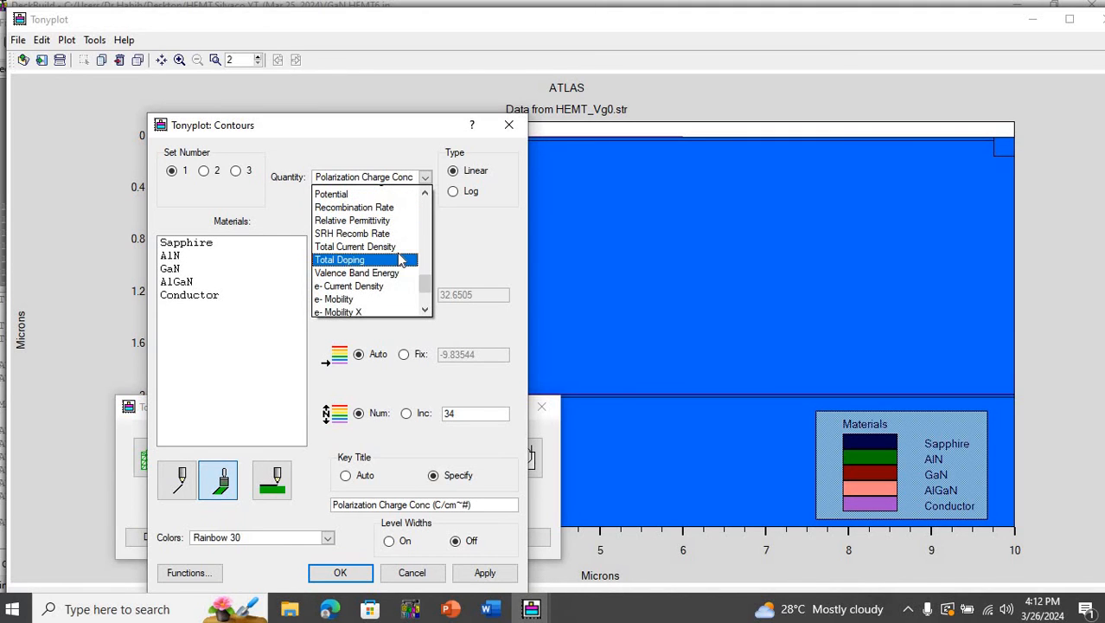
click(398, 252)
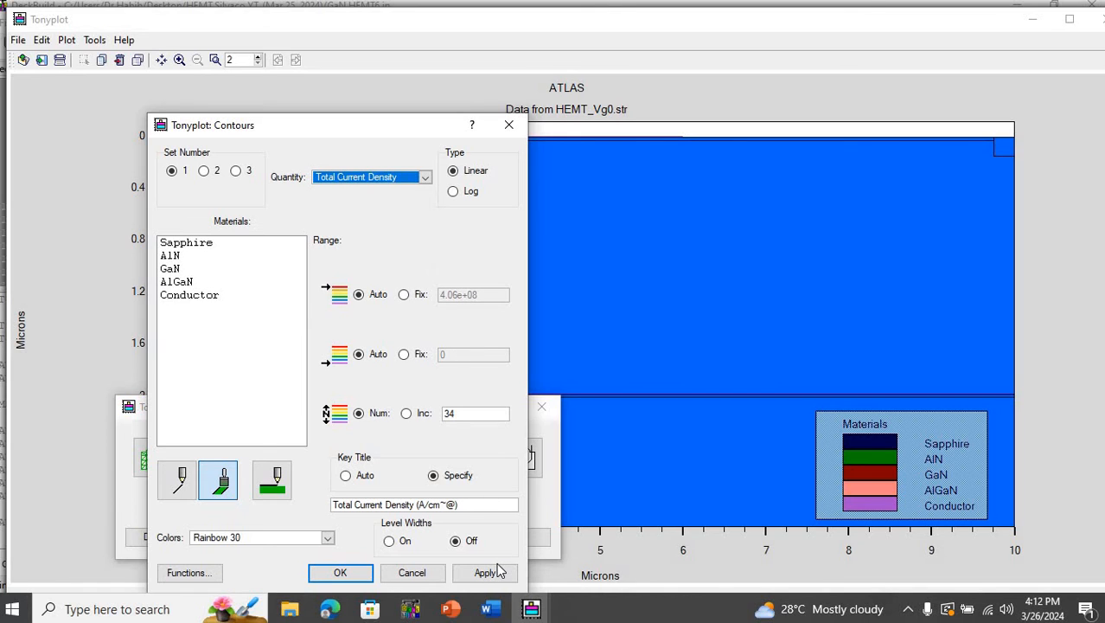
click(498, 575)
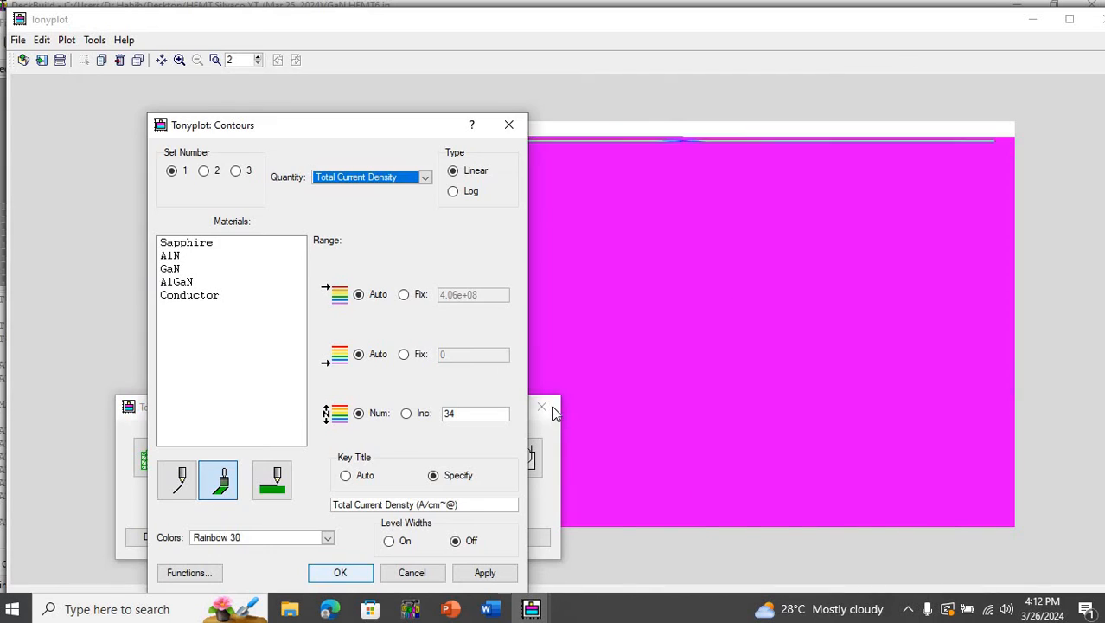
click(551, 406)
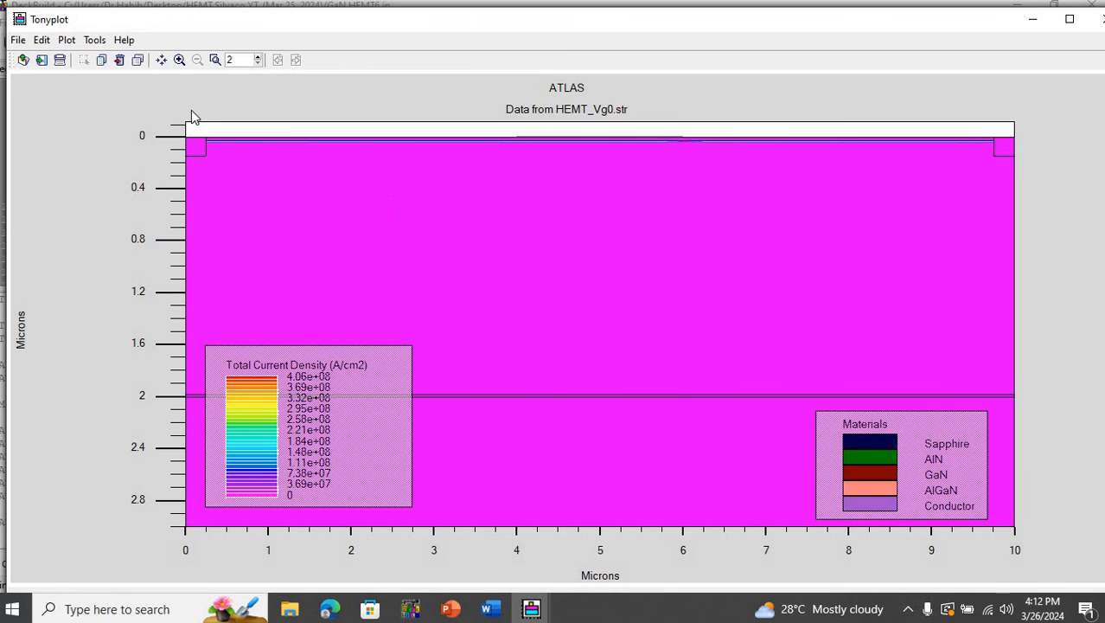
- Examine the total current density contours close up along the channel at the AlGaN/GaN interface, and return to the full structure
drag(172, 124, 1031, 176)
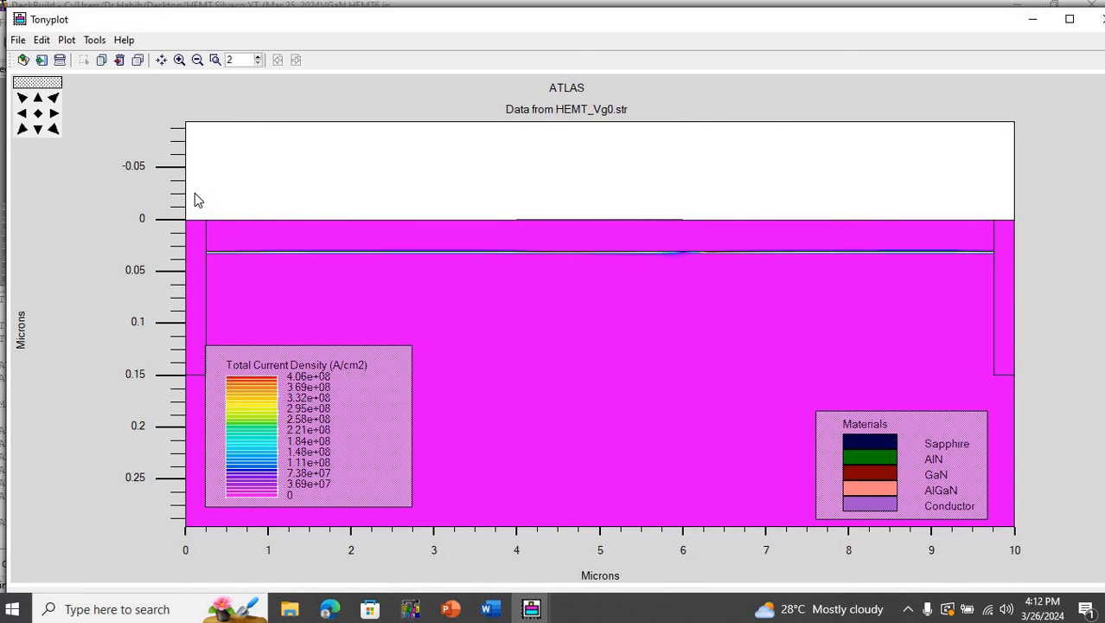
drag(516, 294, 879, 291)
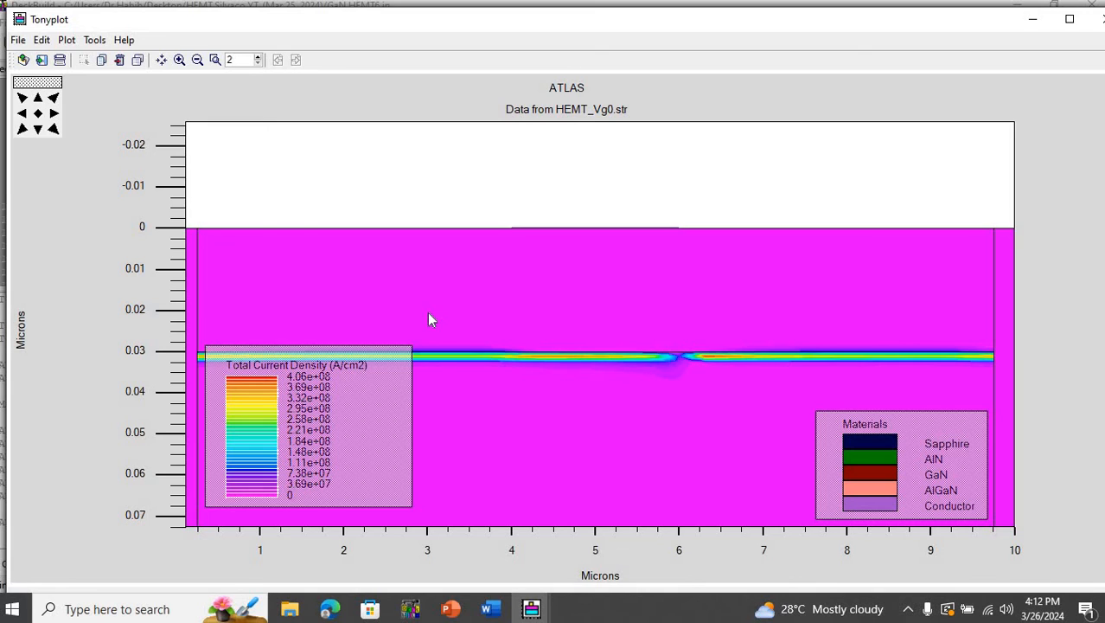
drag(171, 287, 1037, 415)
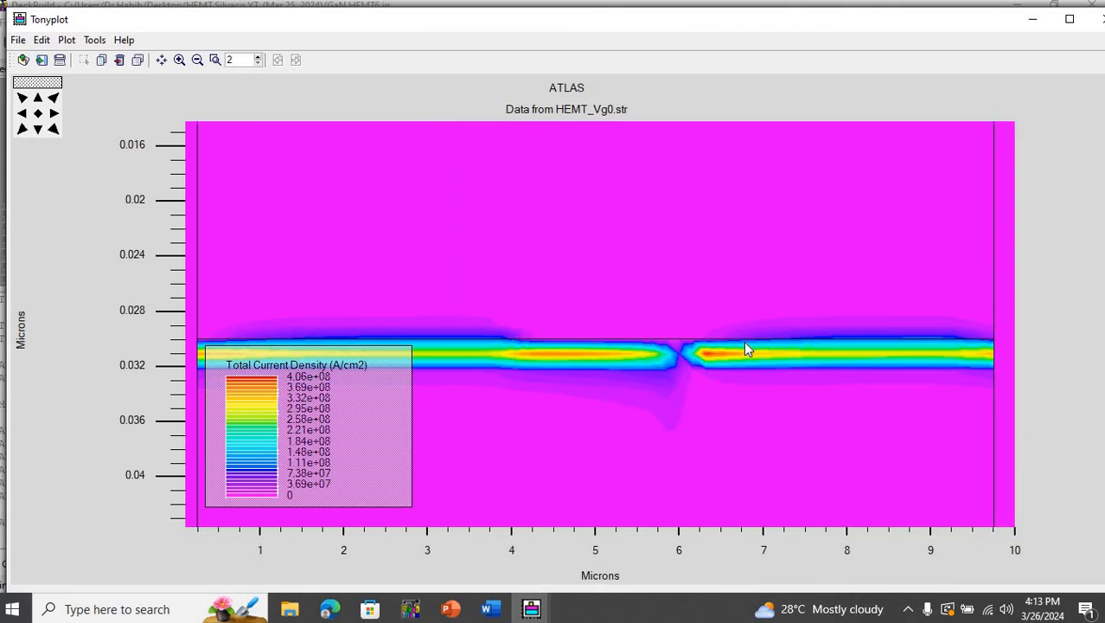
click(37, 113)
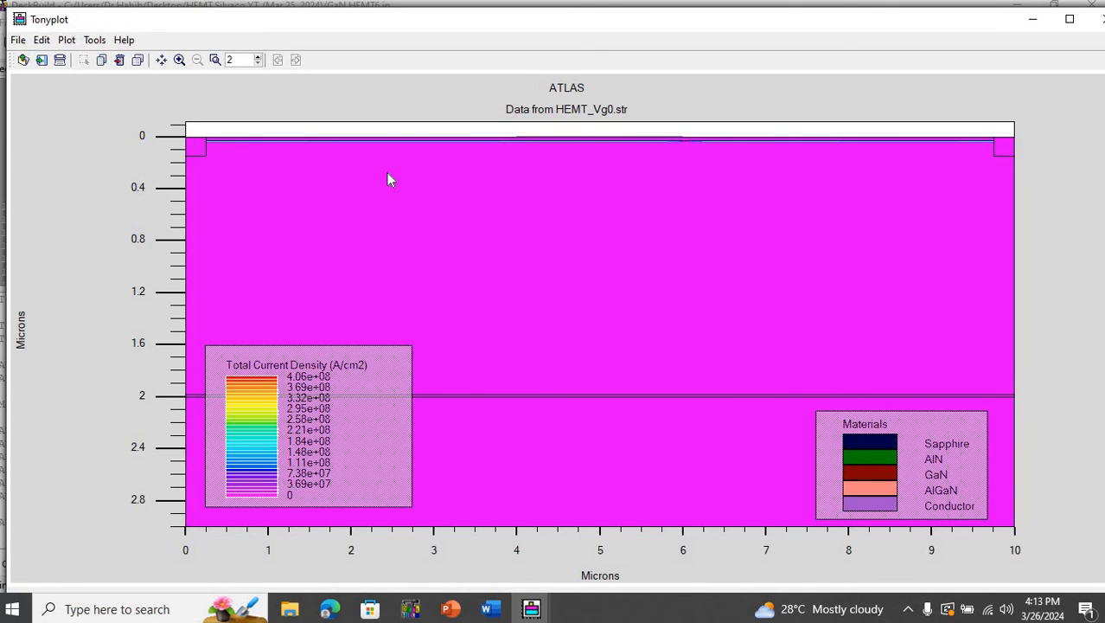
- Change the contour quantity of the HEMT_Vg0.str structure plot to Current Flowlines and apply it
right_click(386, 179)
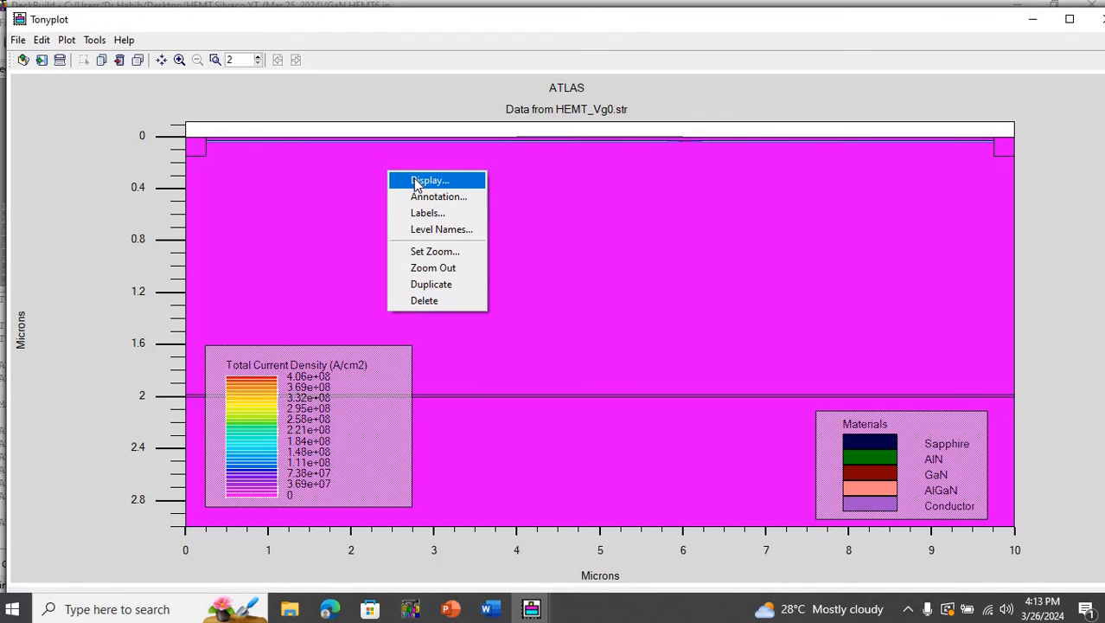
click(416, 182)
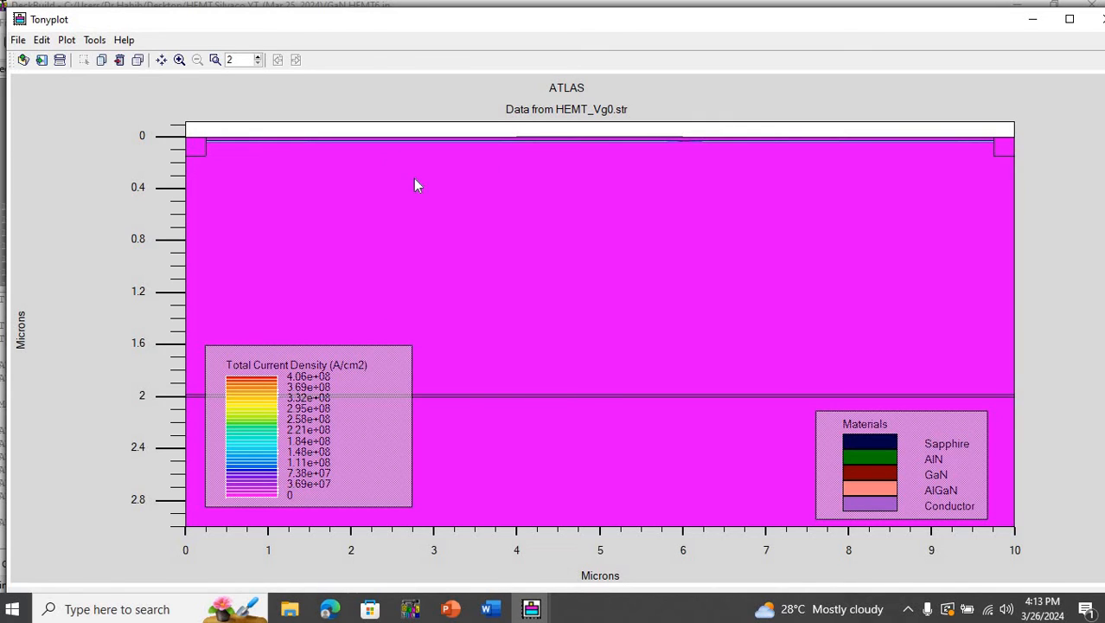
click(183, 540)
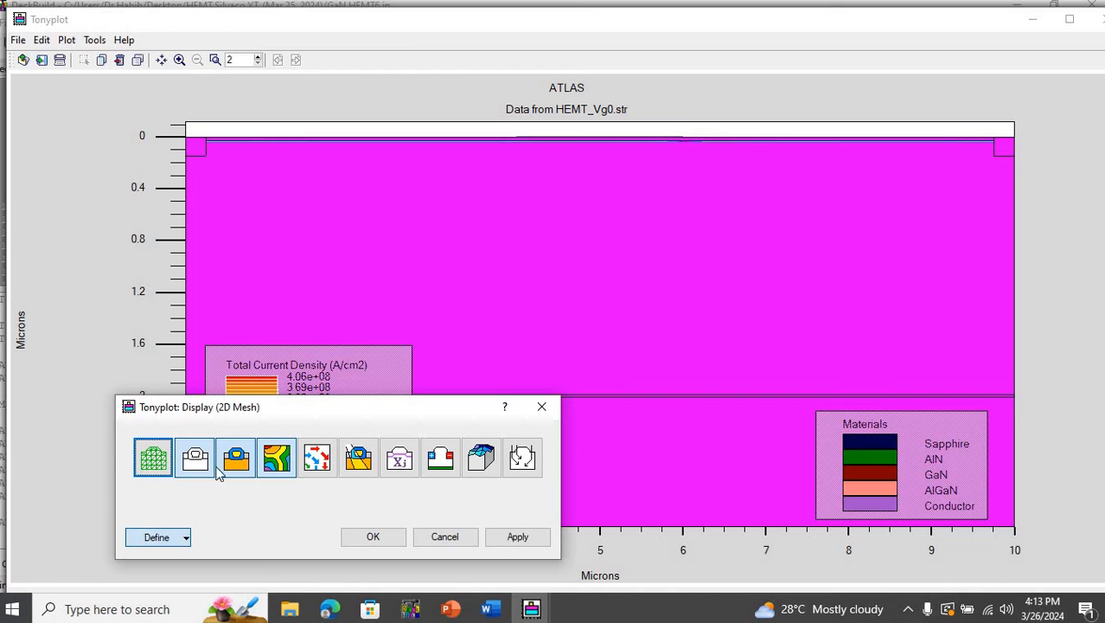
click(192, 431)
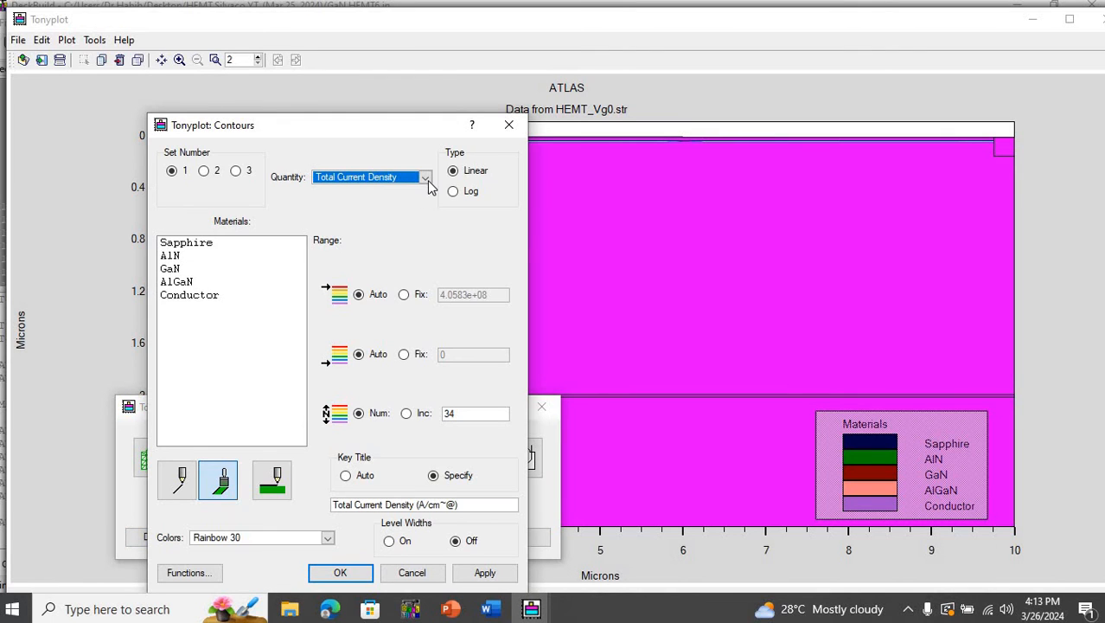
click(424, 178)
drag(430, 294, 425, 229)
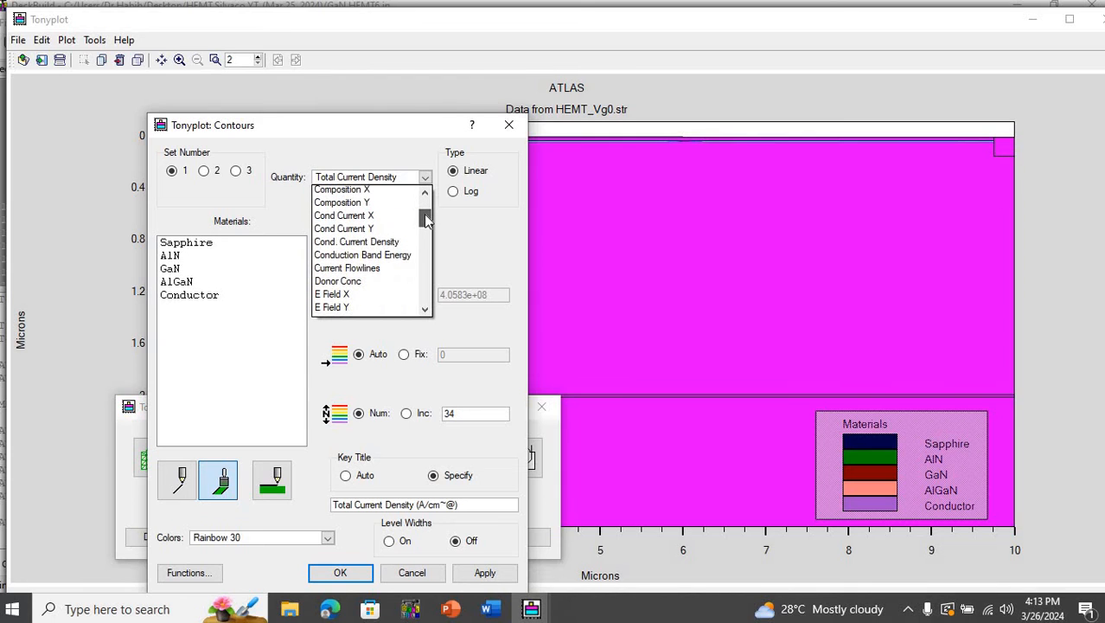
click(381, 269)
click(487, 574)
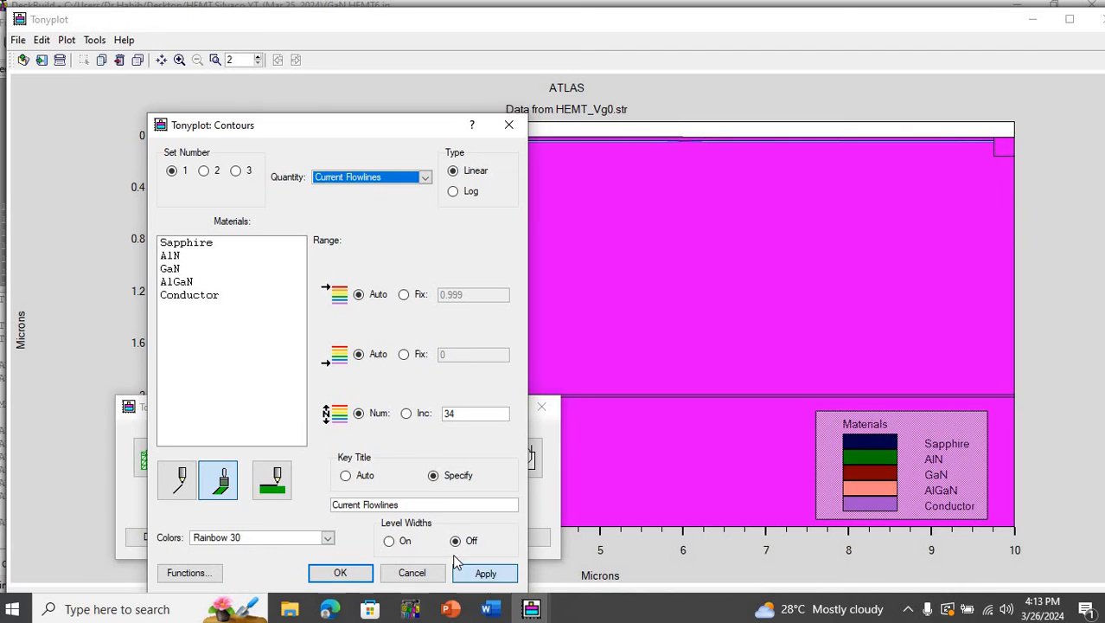
- Draw the Current Flowlines contours as lines instead of filled colours, and close the contour and display settings
click(178, 480)
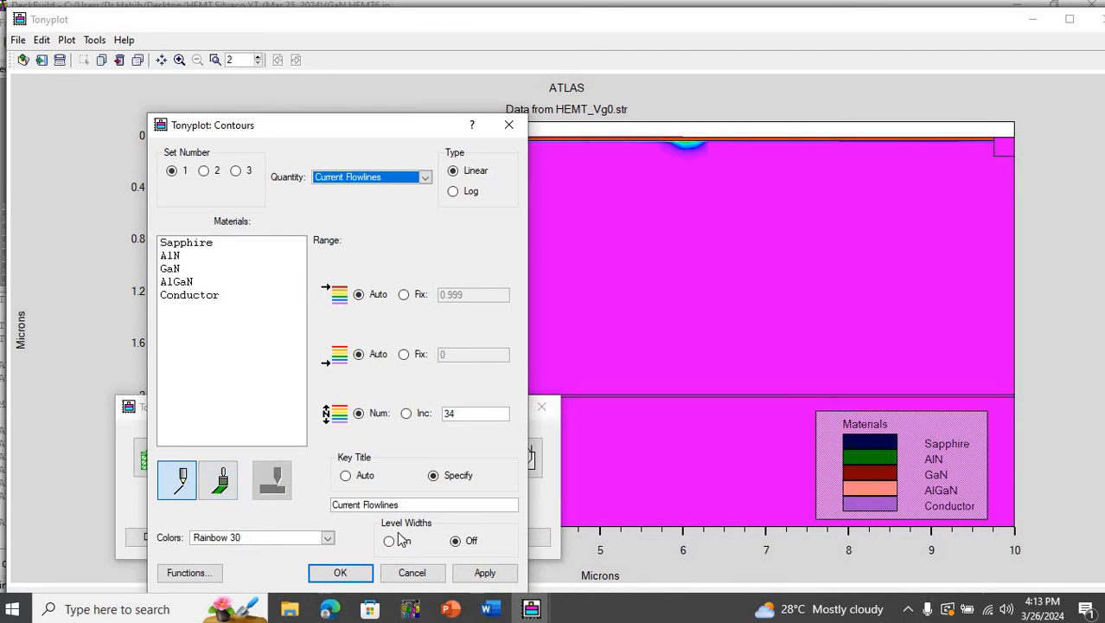
click(483, 571)
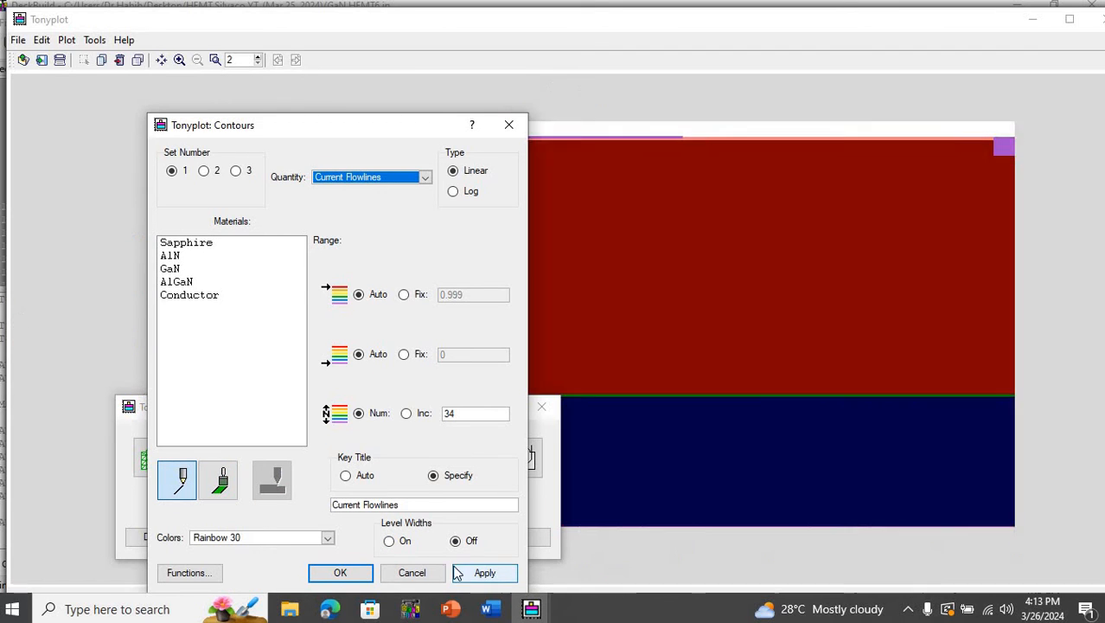
click(371, 573)
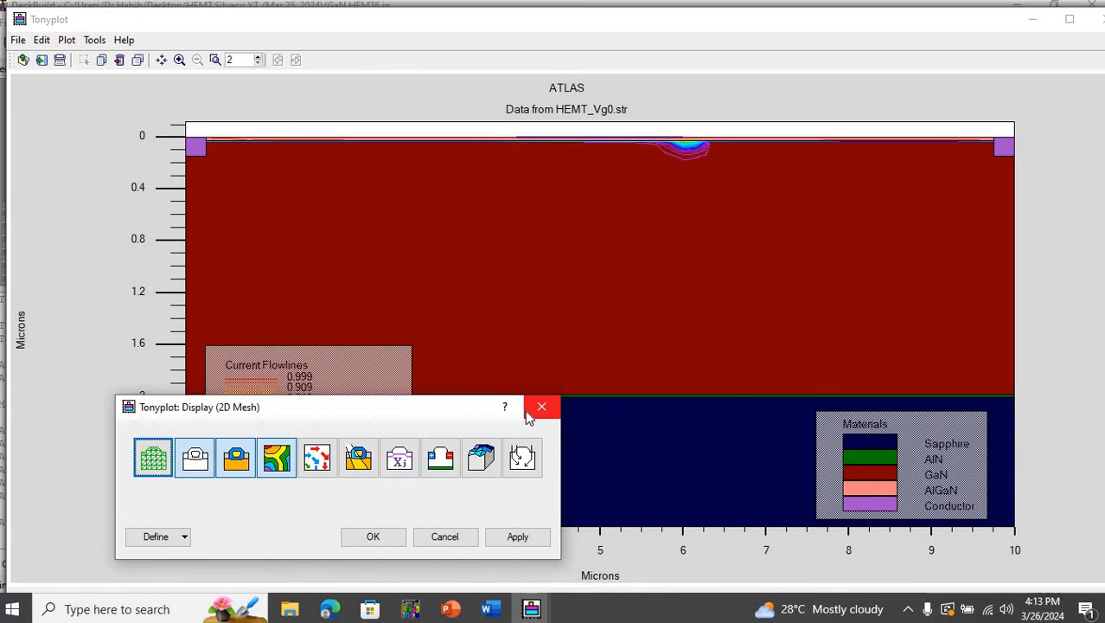
click(532, 412)
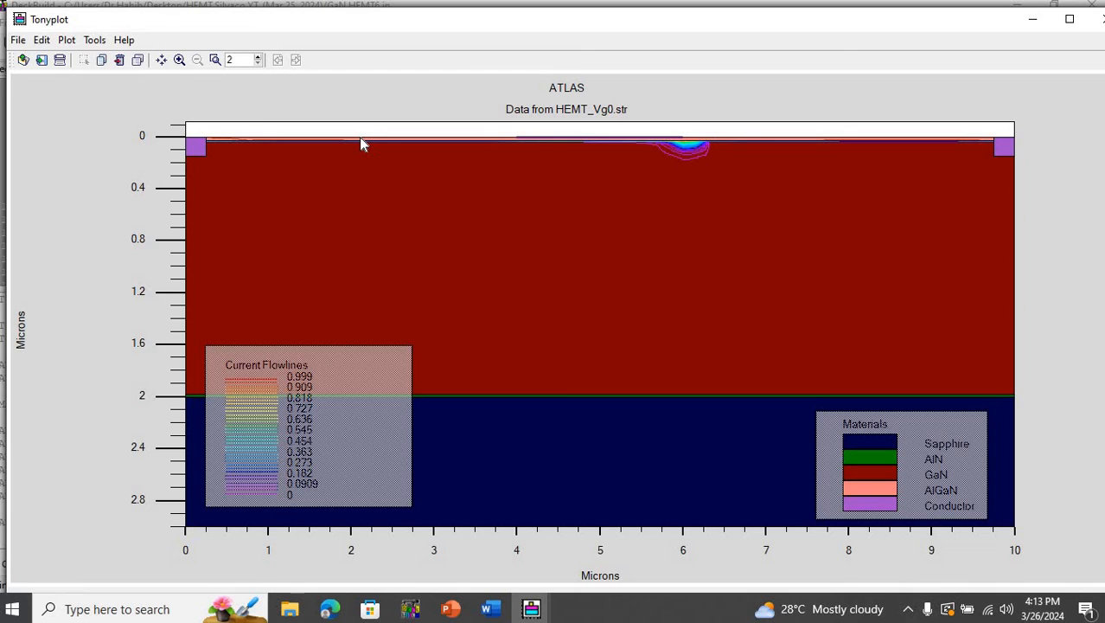
- Examine the current flowlines close up at the AlGaN/GaN interface between the source and gate, and return to the full structure
drag(360, 136, 438, 168)
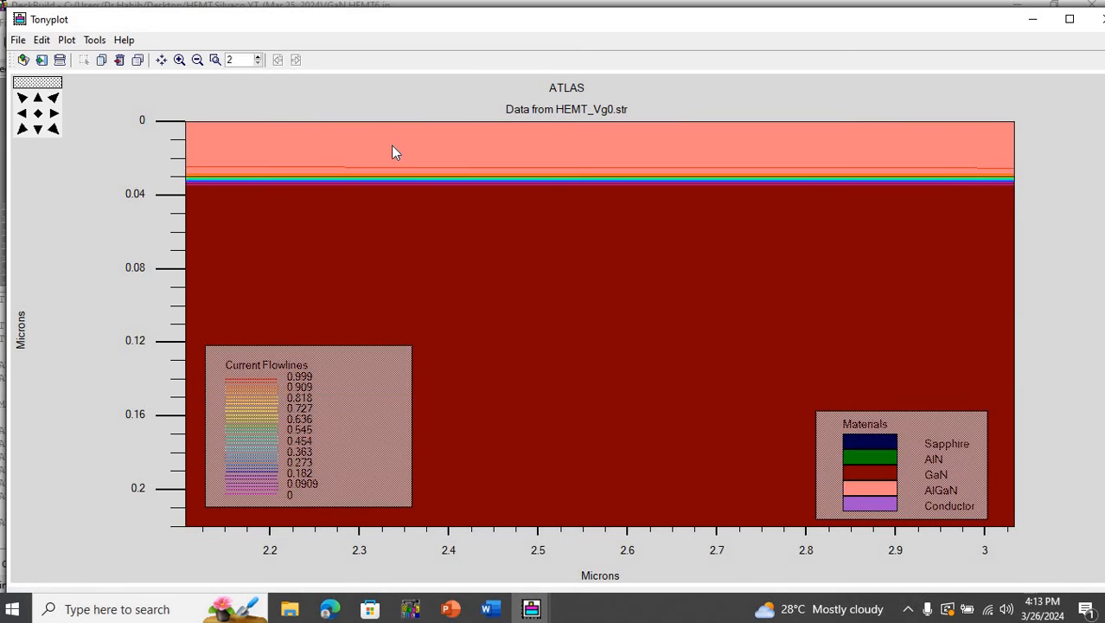
drag(587, 248, 587, 248)
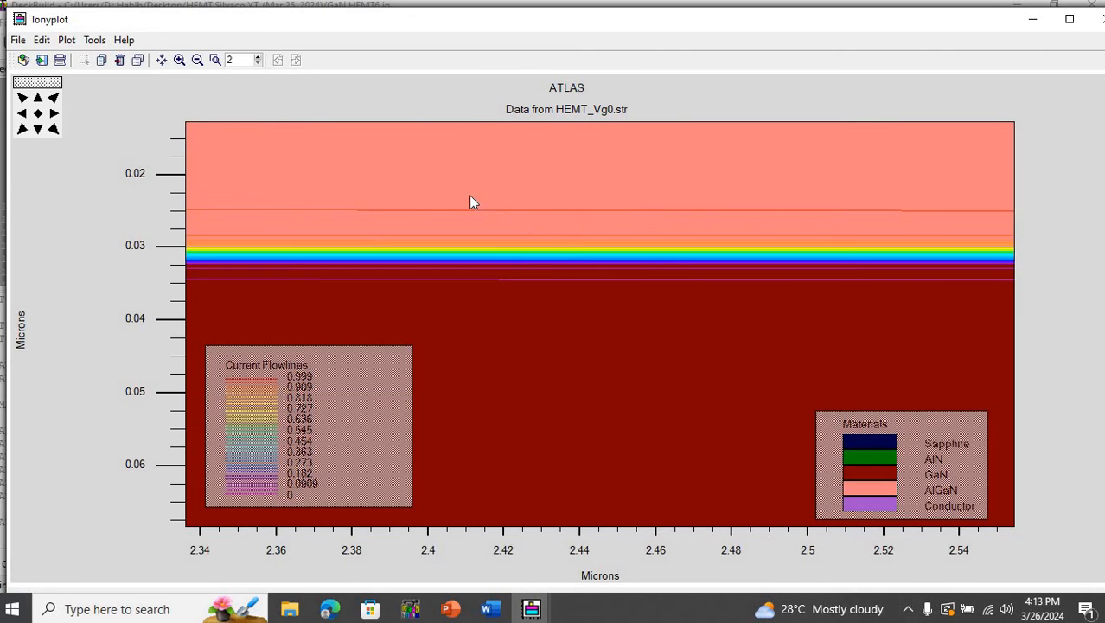
drag(465, 194, 629, 345)
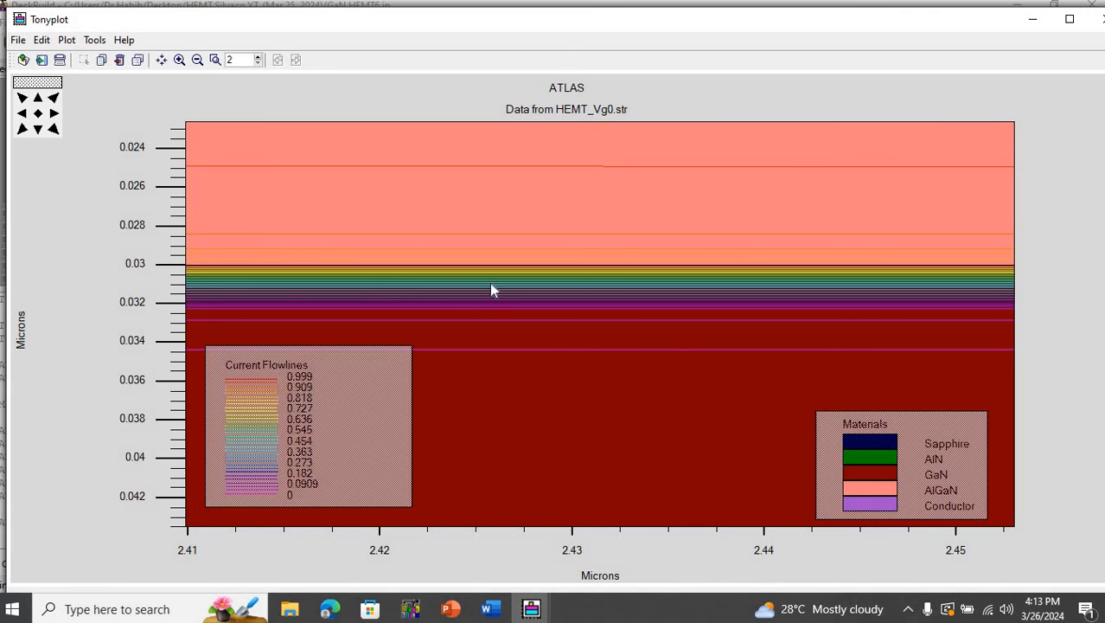
click(37, 114)
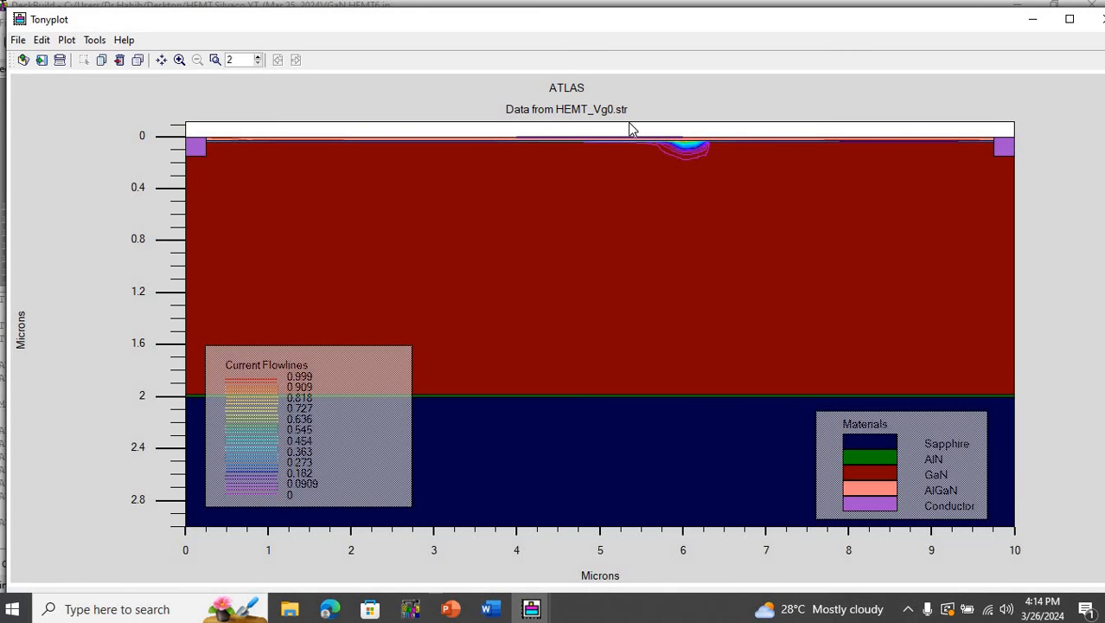
- Switch to the plot window showing the HEMT_Vg-6.str structure
click(531, 609)
click(532, 609)
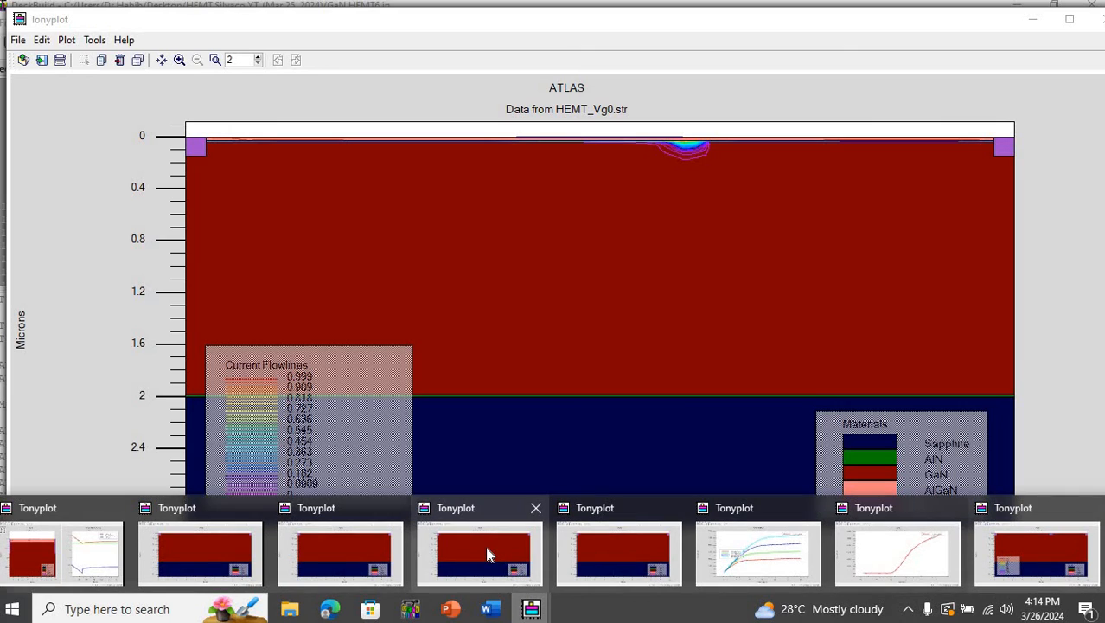
mouse_move(487, 548)
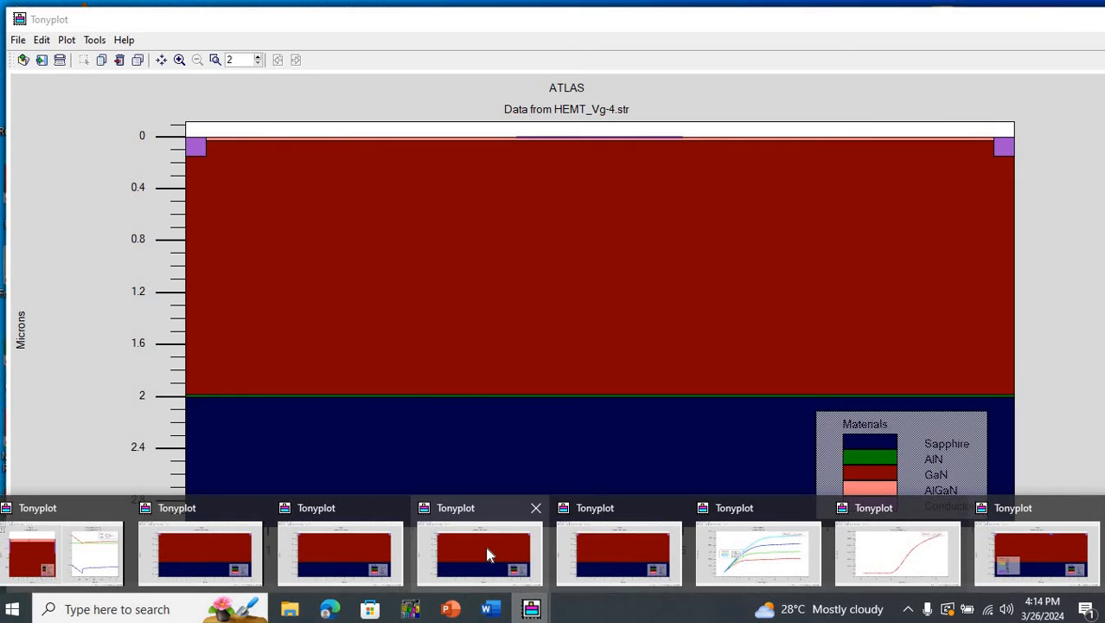
click(369, 545)
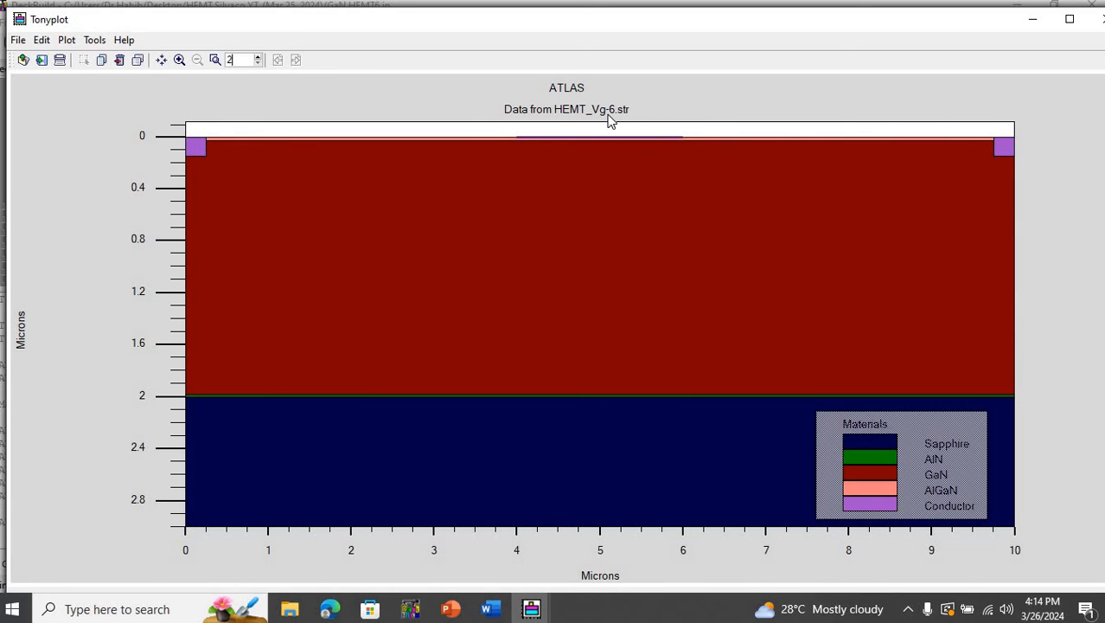
- Set the contours of the HEMT_Vg-6.str structure plot to Current Flowlines drawn as lines, and apply them
right_click(390, 180)
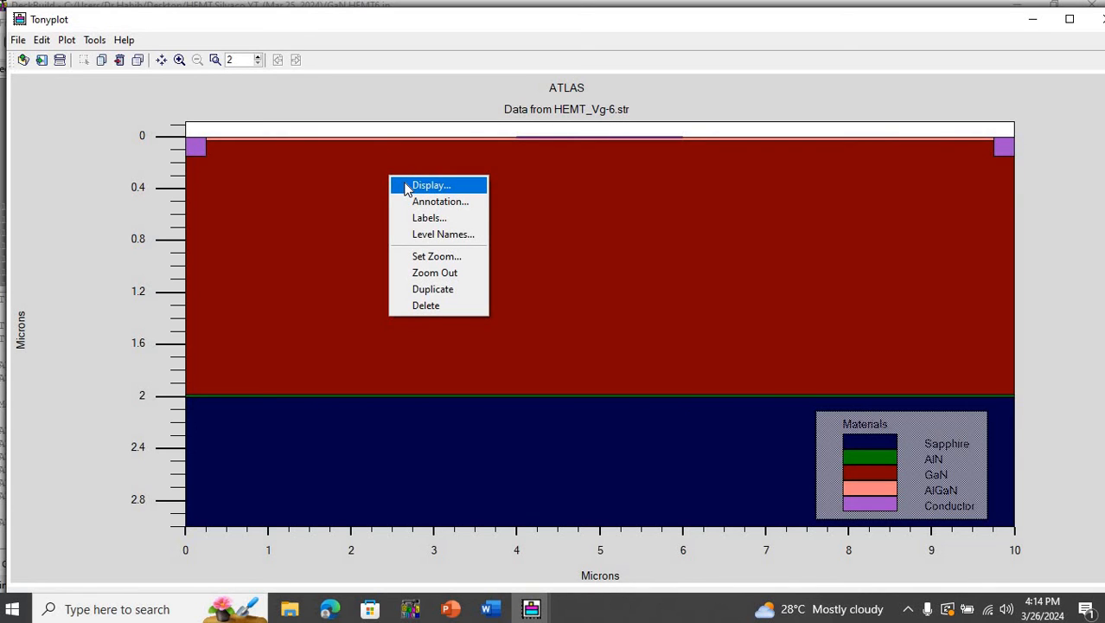
click(409, 188)
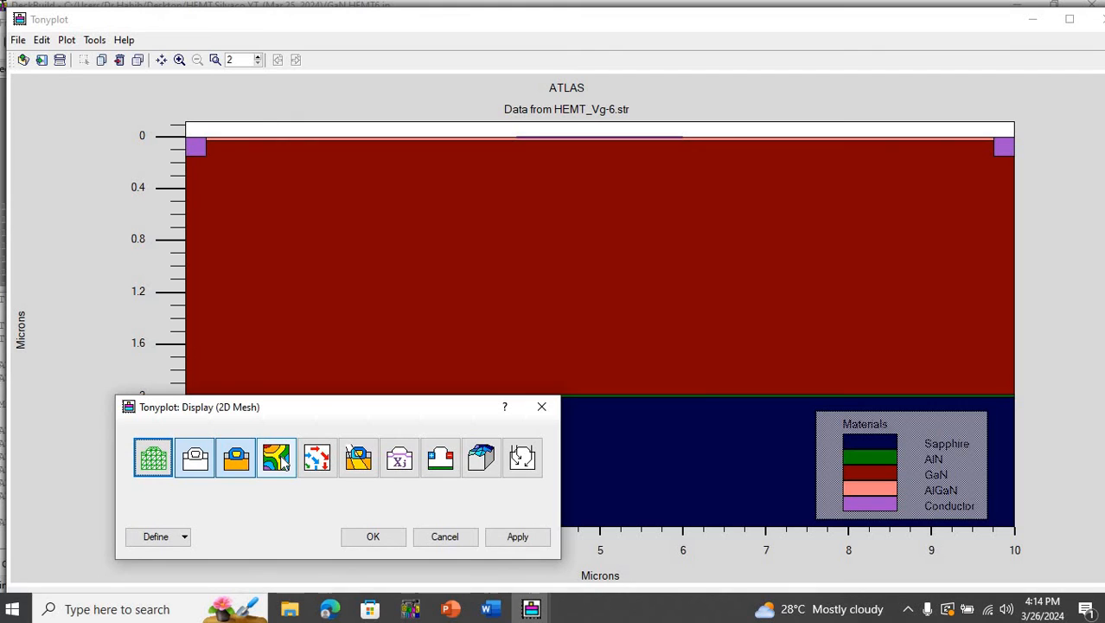
click(185, 536)
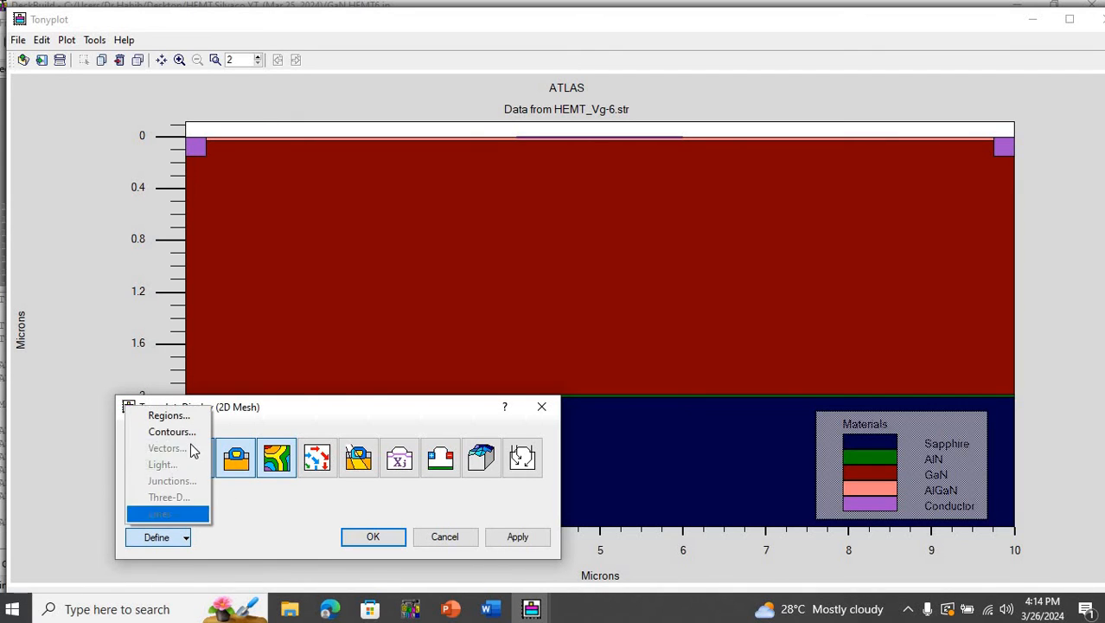
click(171, 431)
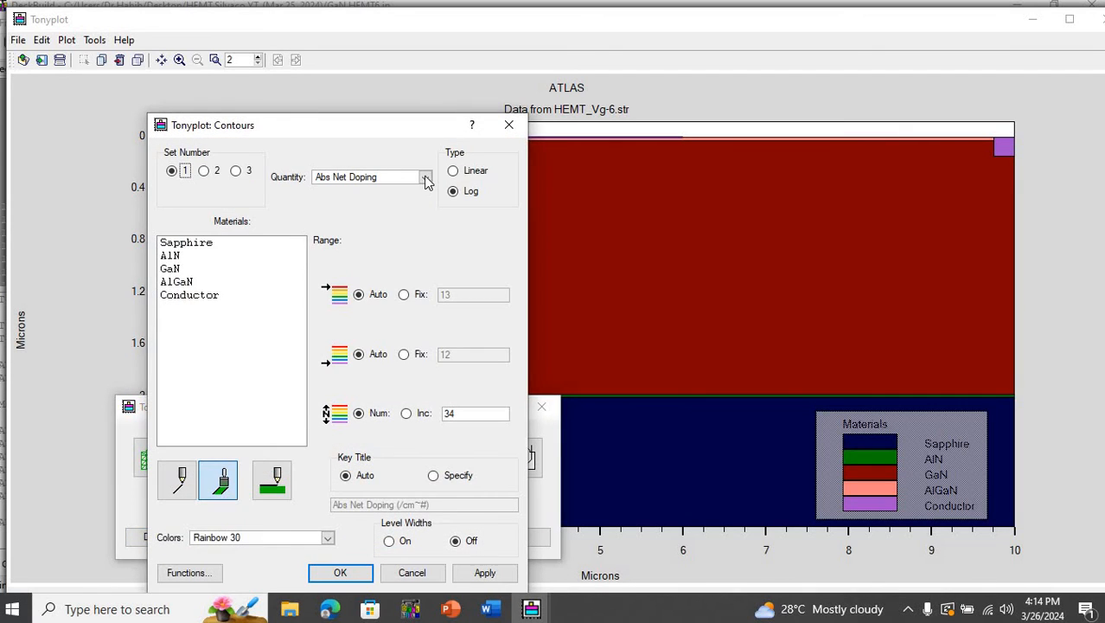
click(425, 177)
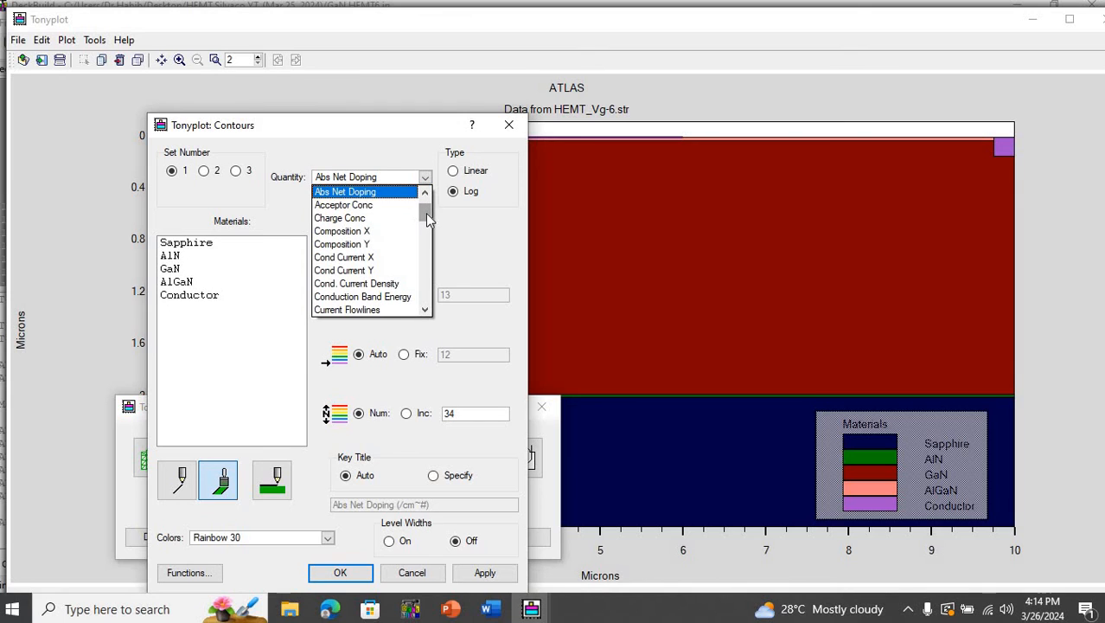
click(381, 309)
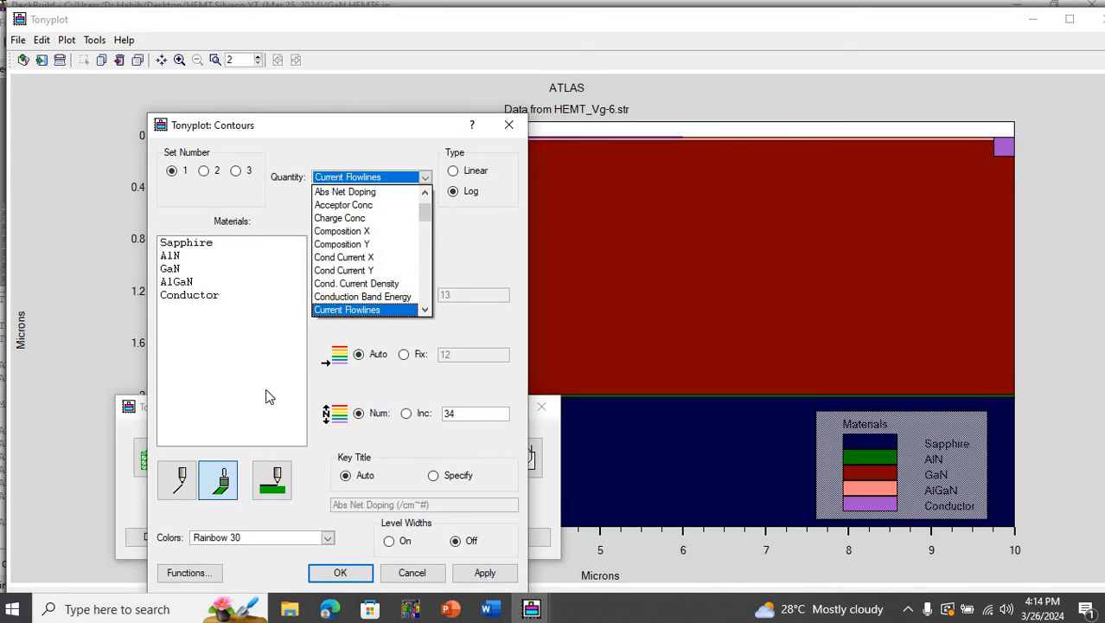
click(184, 473)
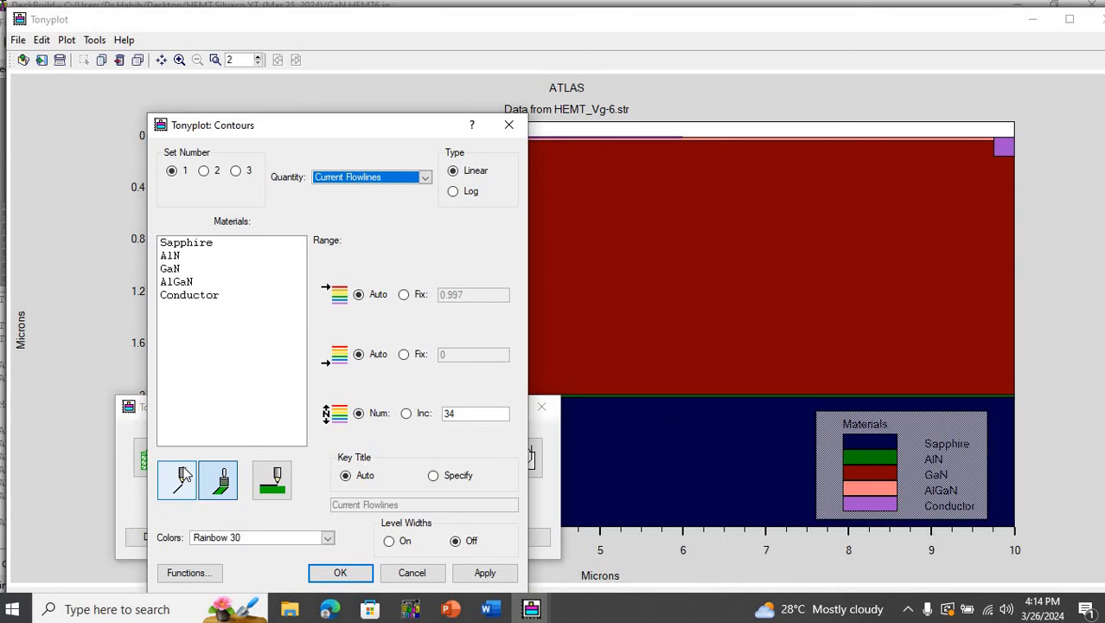
click(484, 574)
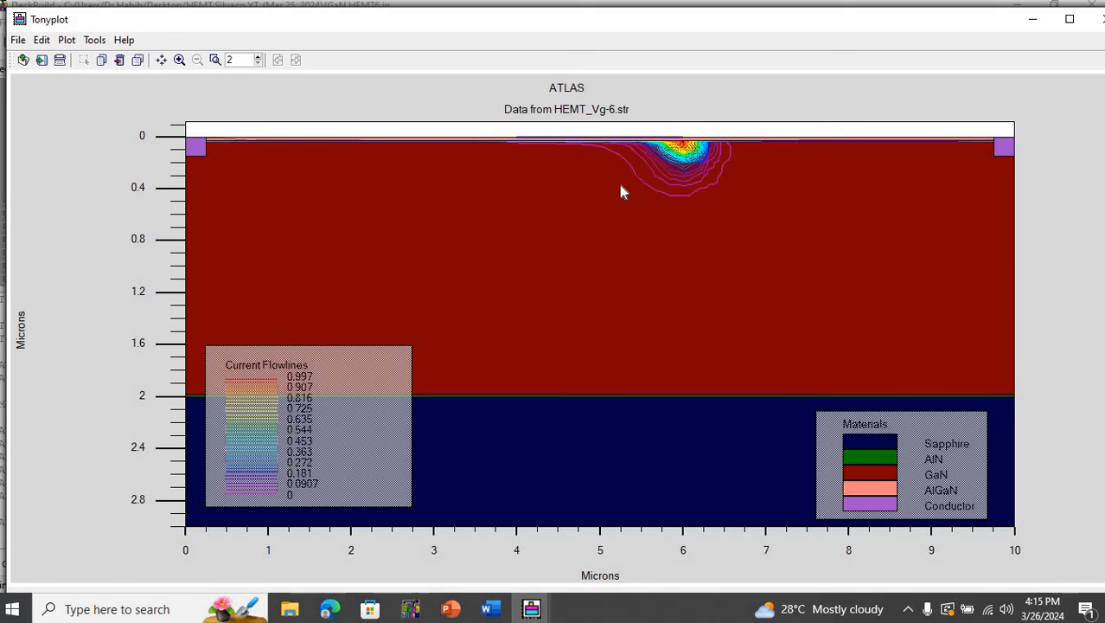
- Switch to the plot window showing the HEMT_Vg0.str structure and open its contour settings
click(532, 609)
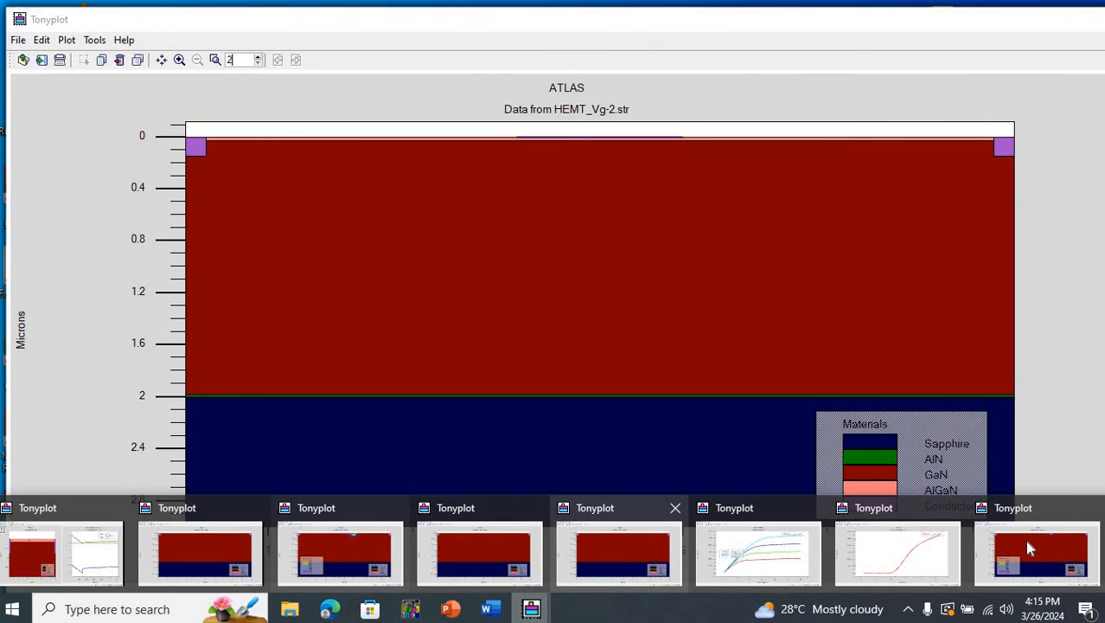
click(1025, 540)
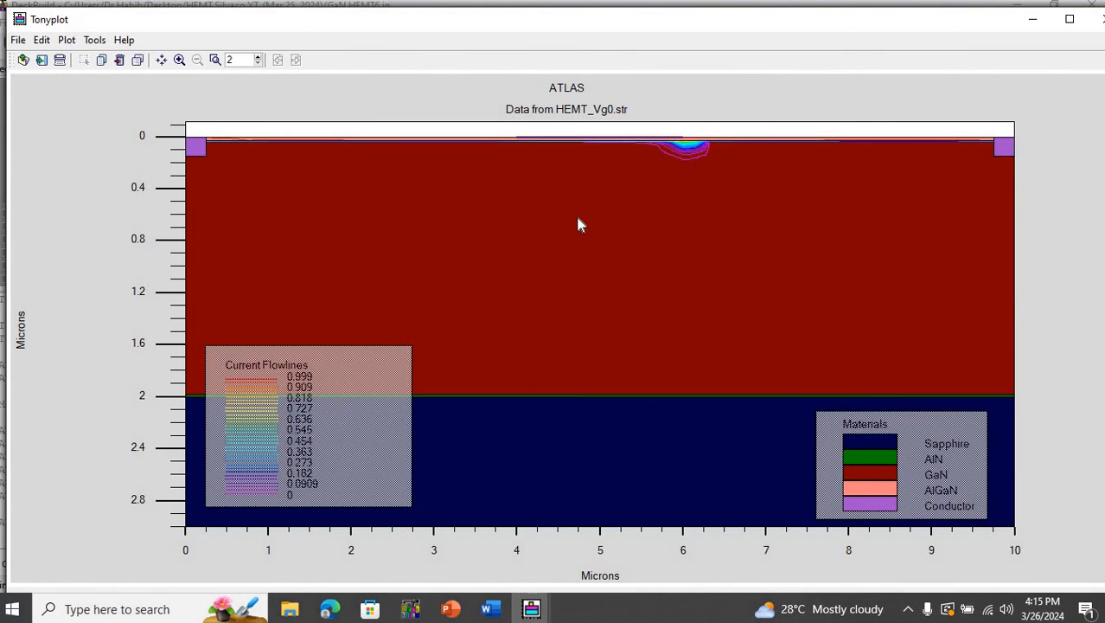
right_click(578, 224)
click(606, 227)
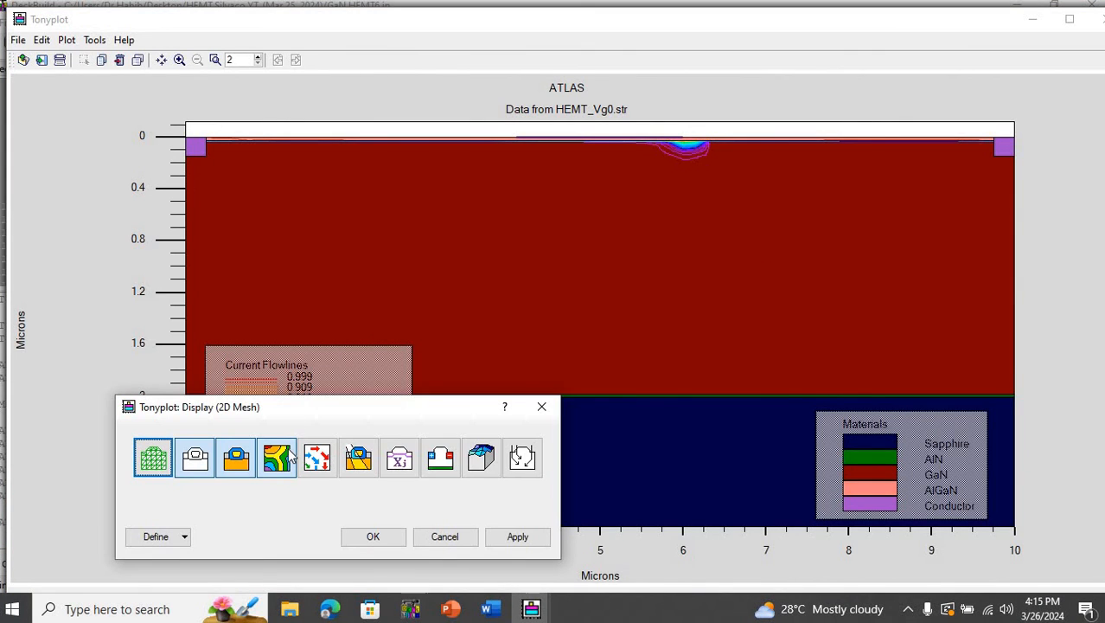
click(187, 537)
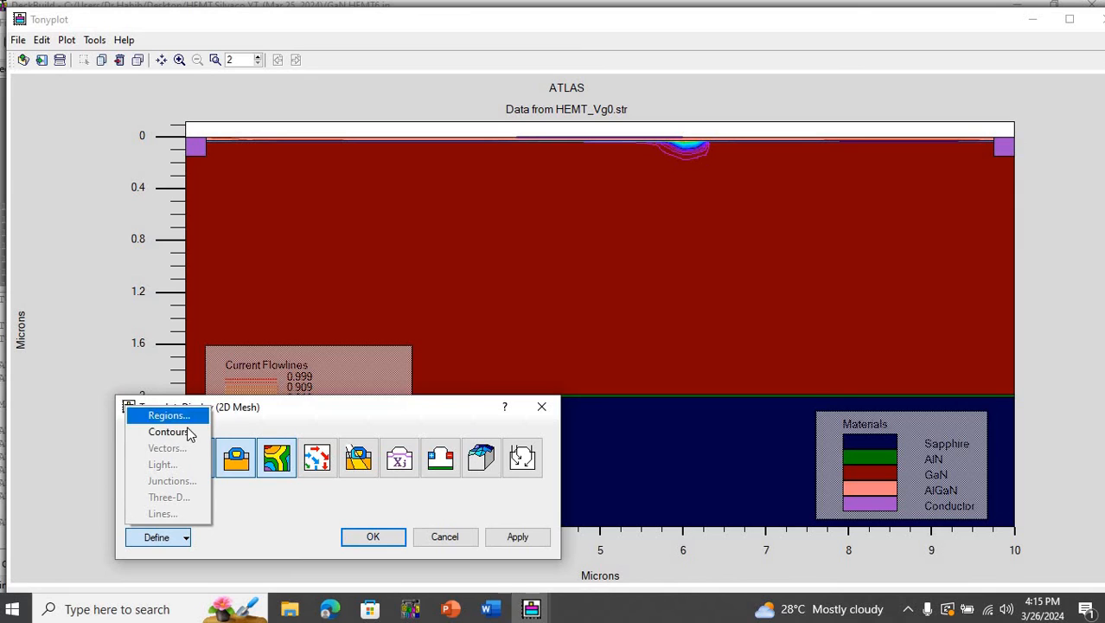
click(192, 433)
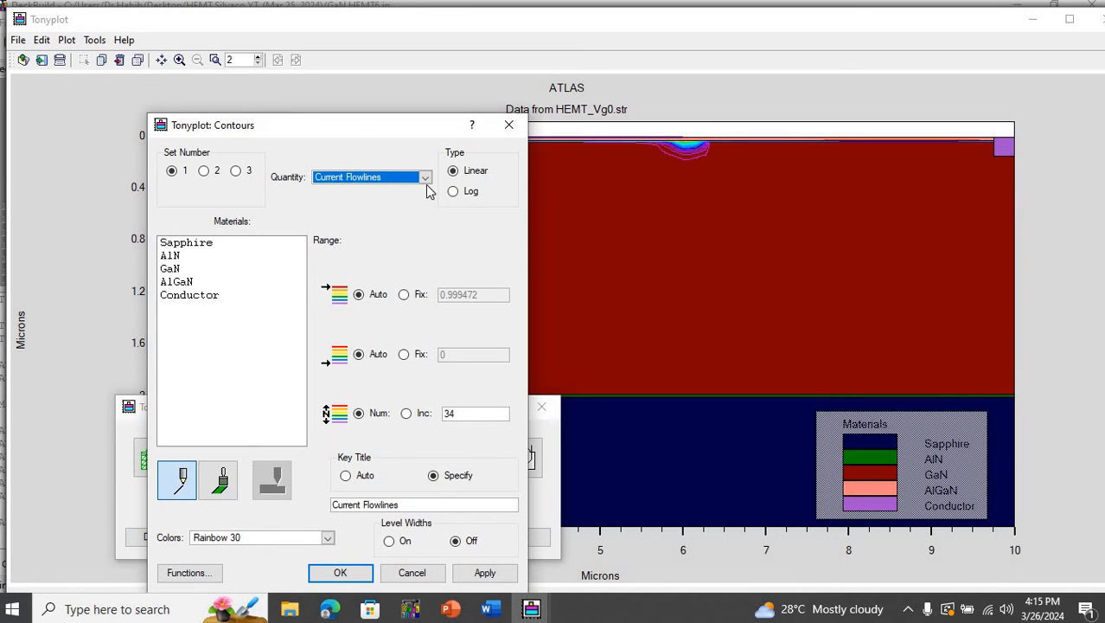
- Set the HEMT_Vg0.str contours to Potential drawn as filled colours only, apply them, and close the contour and display settings
click(426, 178)
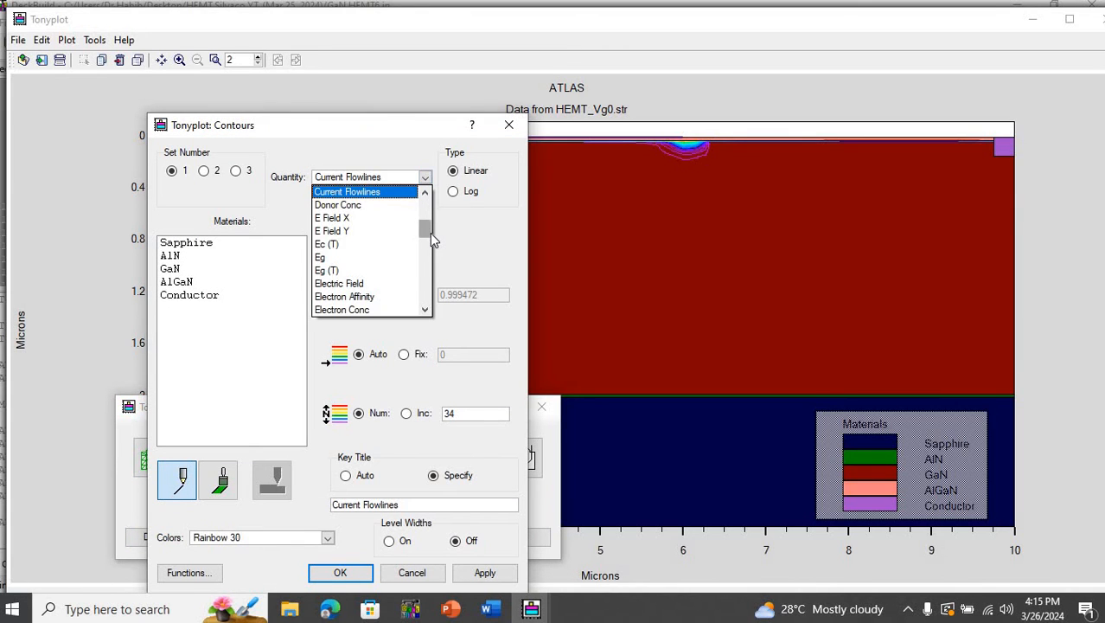
drag(429, 233, 429, 286)
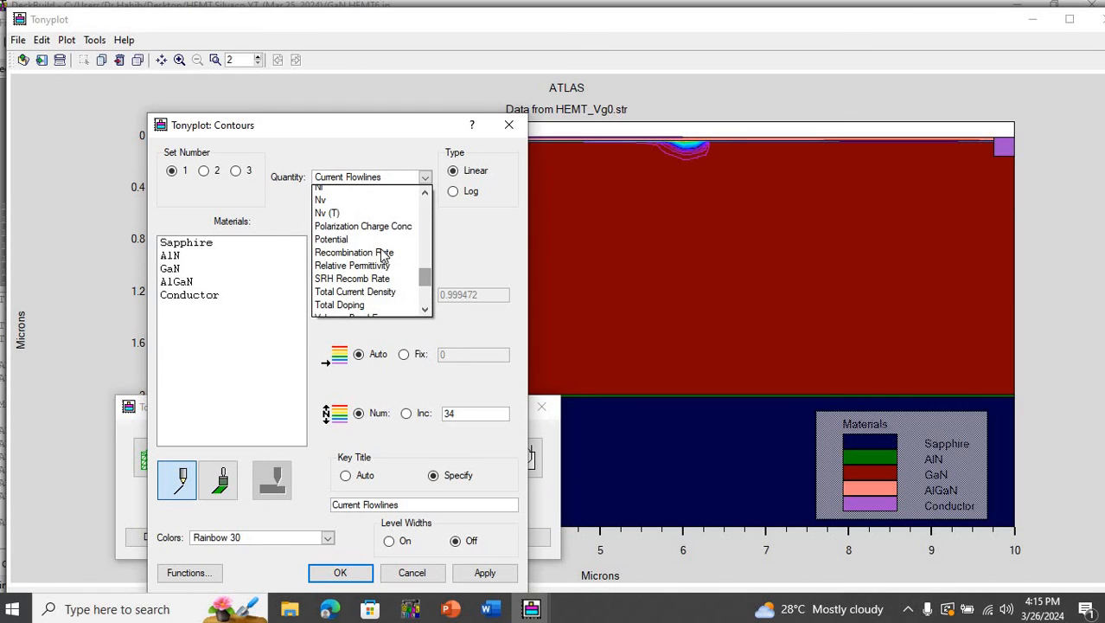
click(345, 239)
click(229, 486)
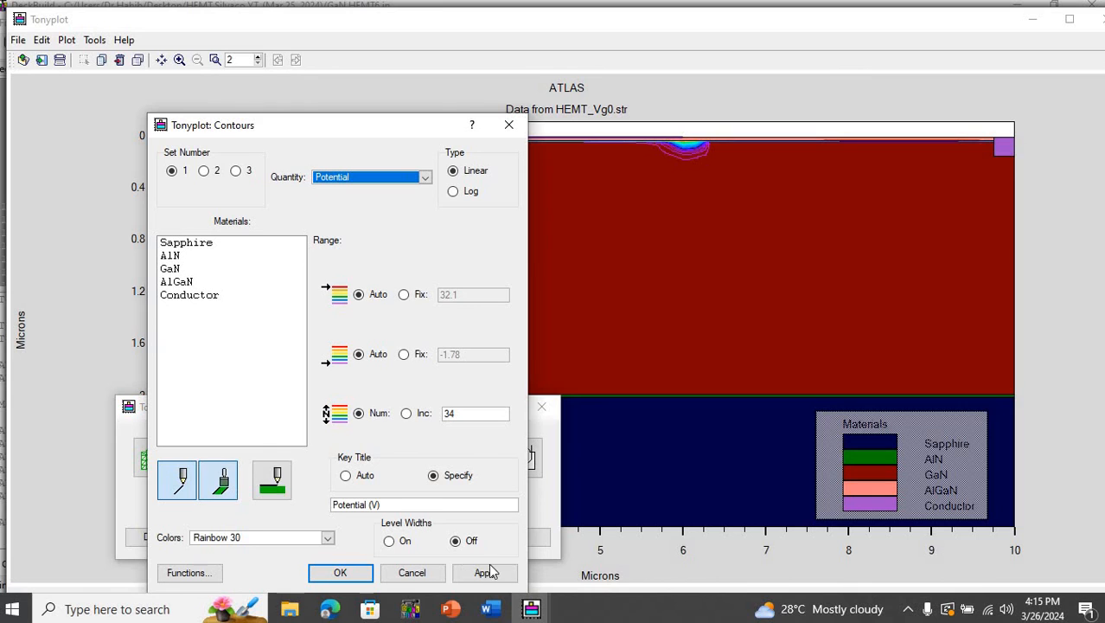
click(510, 579)
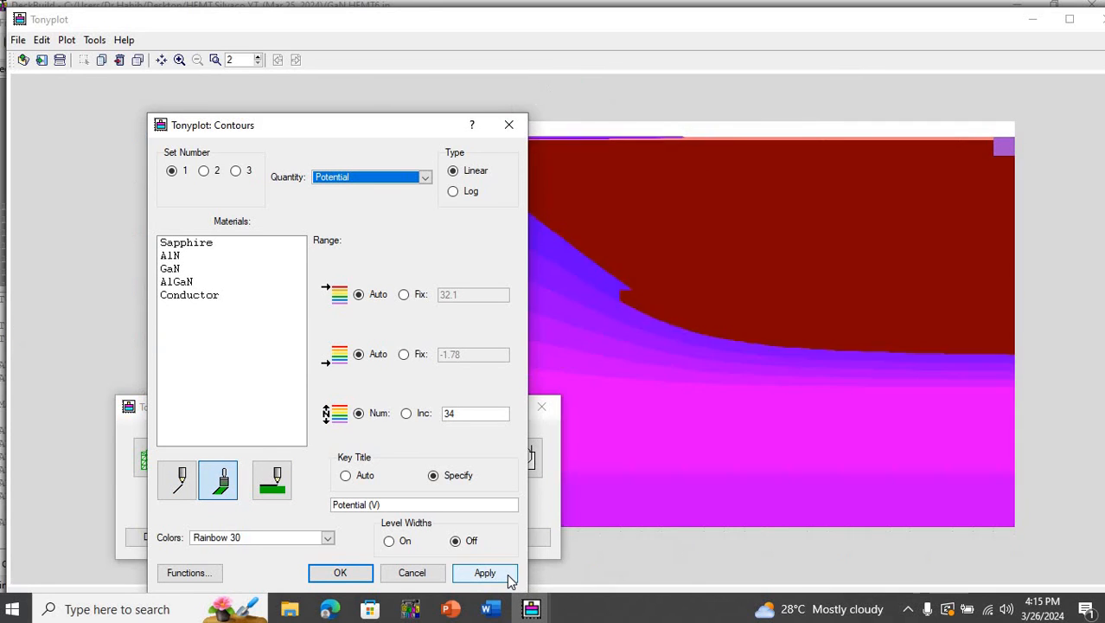
click(357, 565)
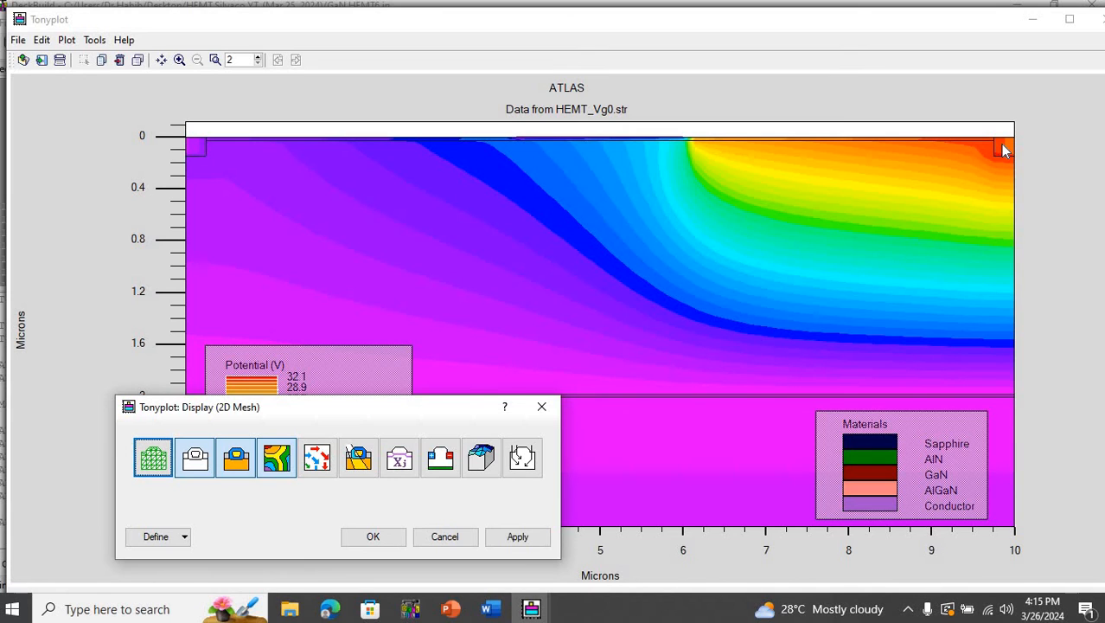
click(541, 406)
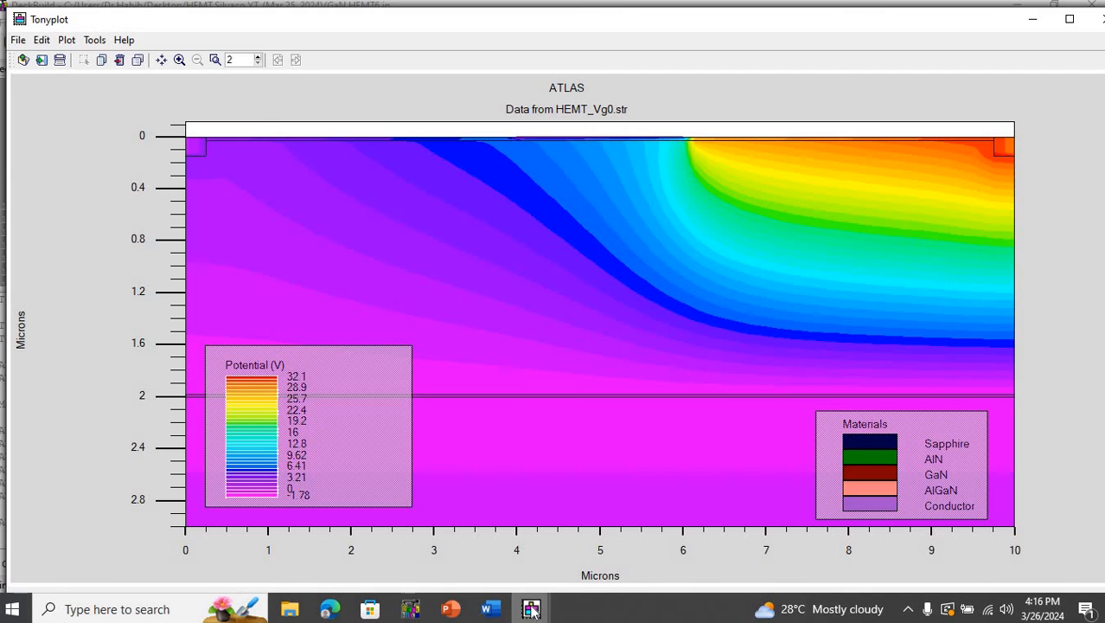
- View the drain current versus gate voltage plot from ganfetex03_0.log, and bring up the HEMT_Vg-6.str current flowlines plot
mouse_move(531, 605)
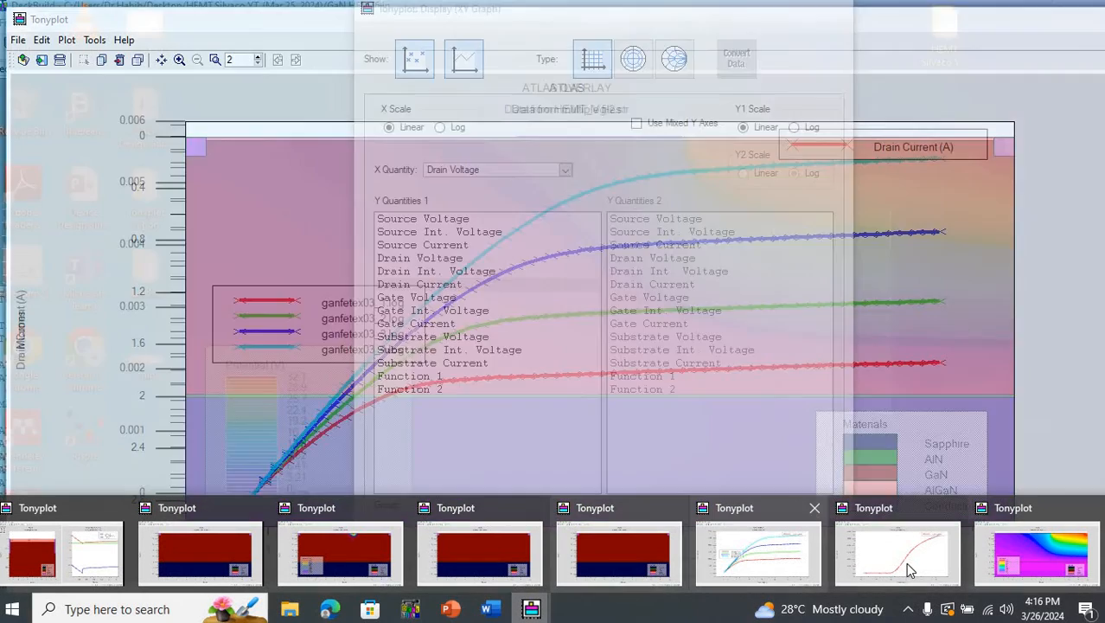
click(906, 562)
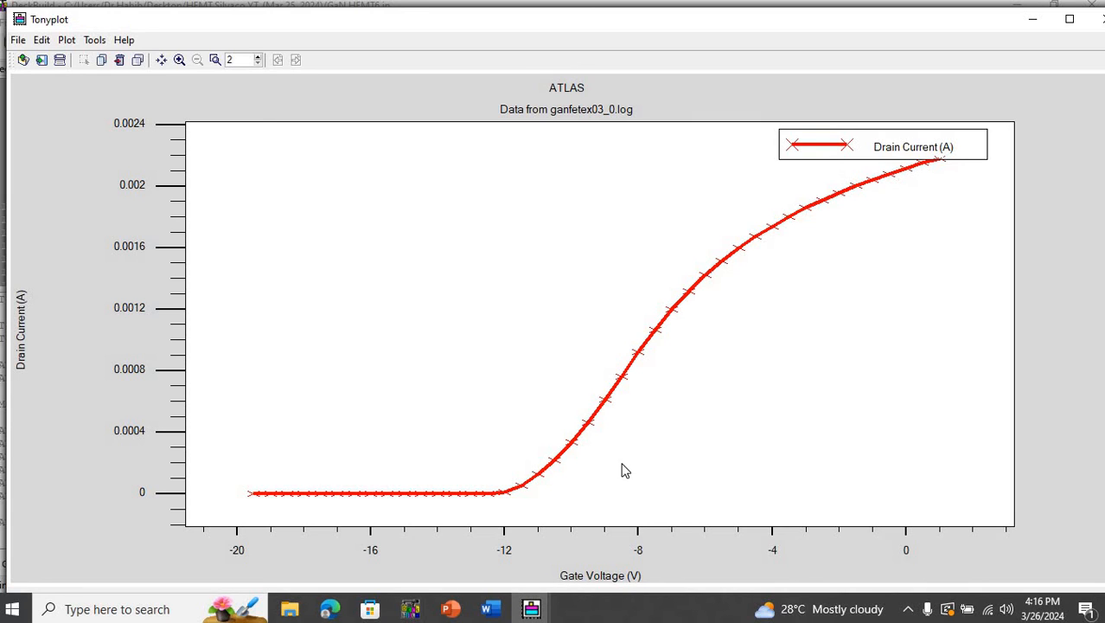
click(532, 609)
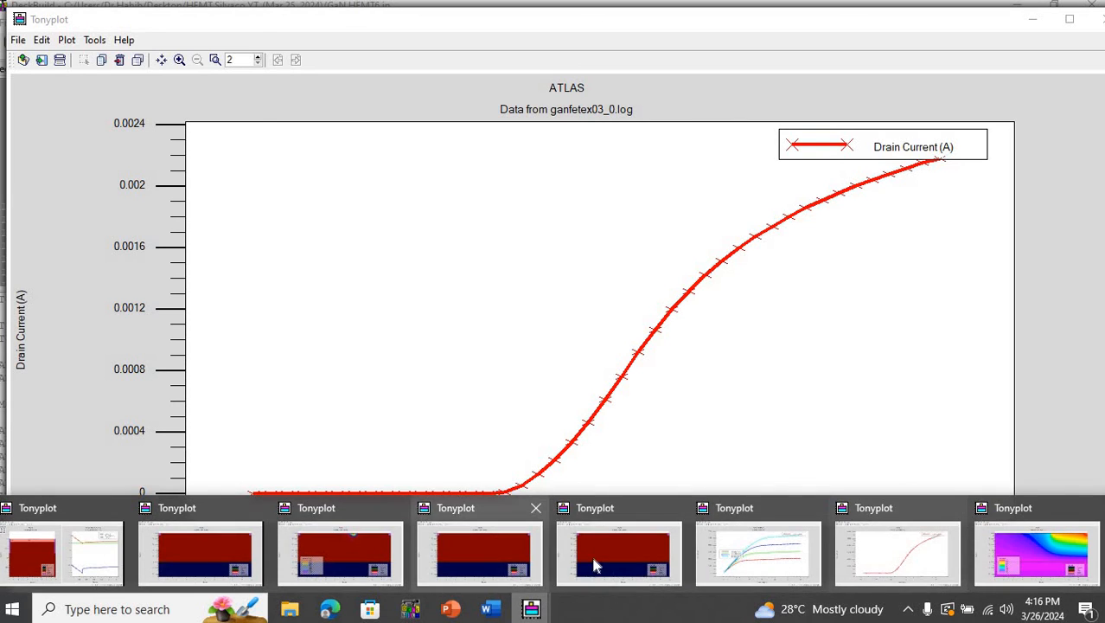
click(309, 554)
click(681, 178)
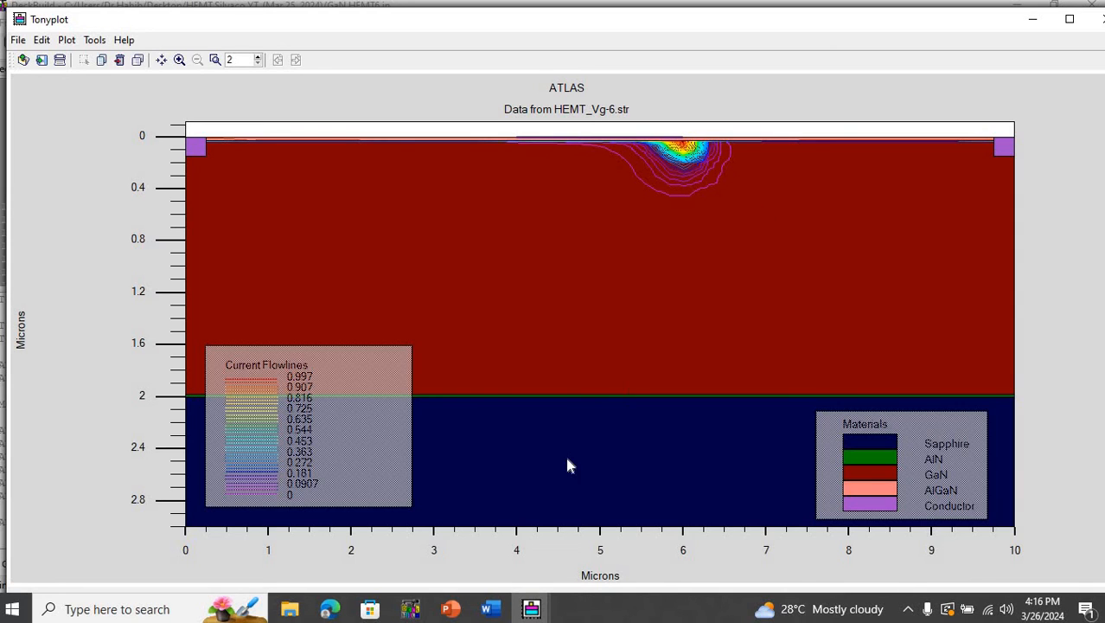
- Examine the ganfetex03_0.log transfer curve close up around a gate voltage of -12 V, and return to the full curve
mouse_move(531, 609)
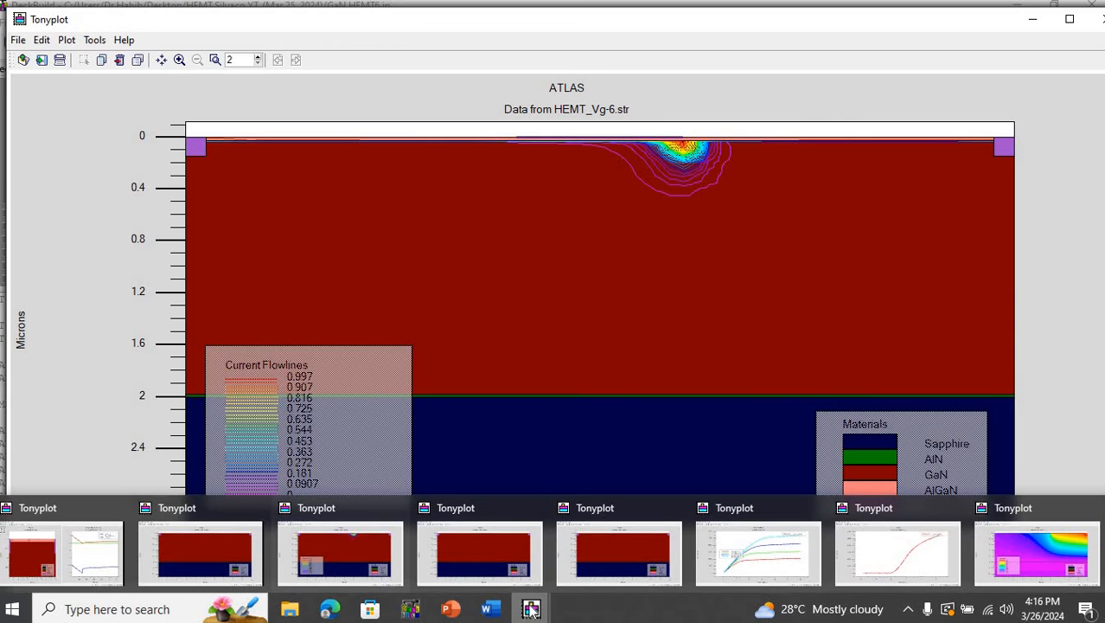
click(910, 571)
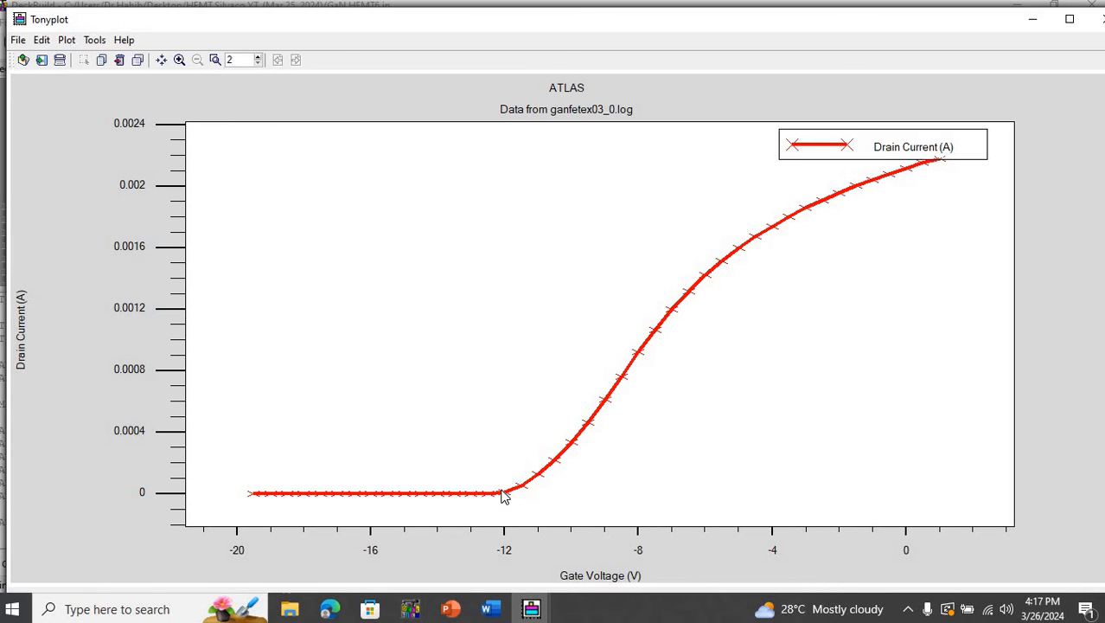
drag(494, 480, 525, 500)
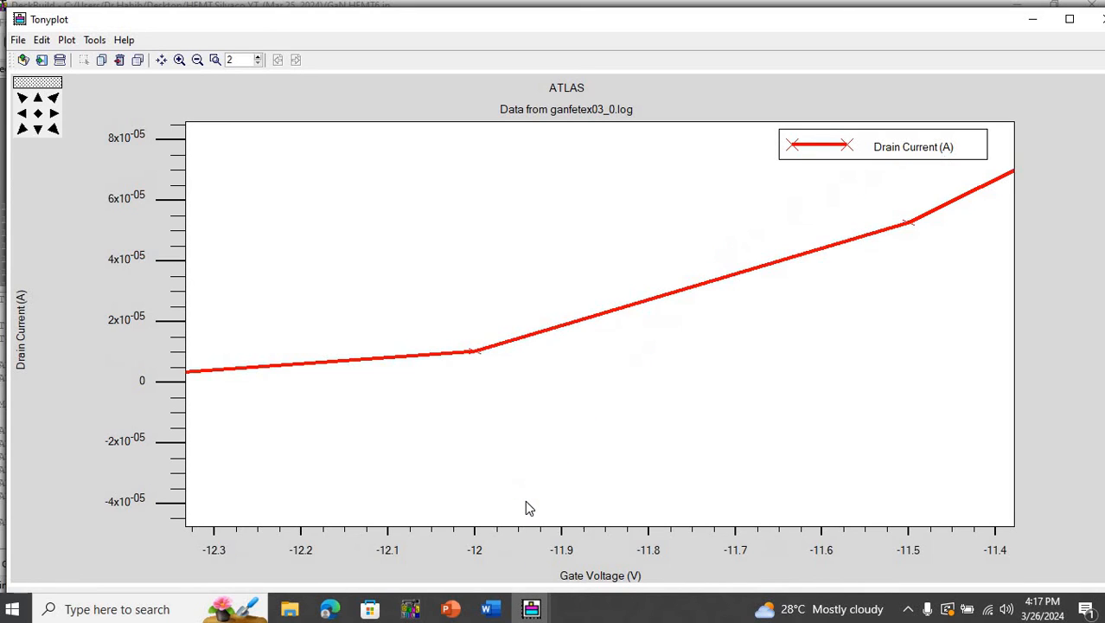
click(39, 116)
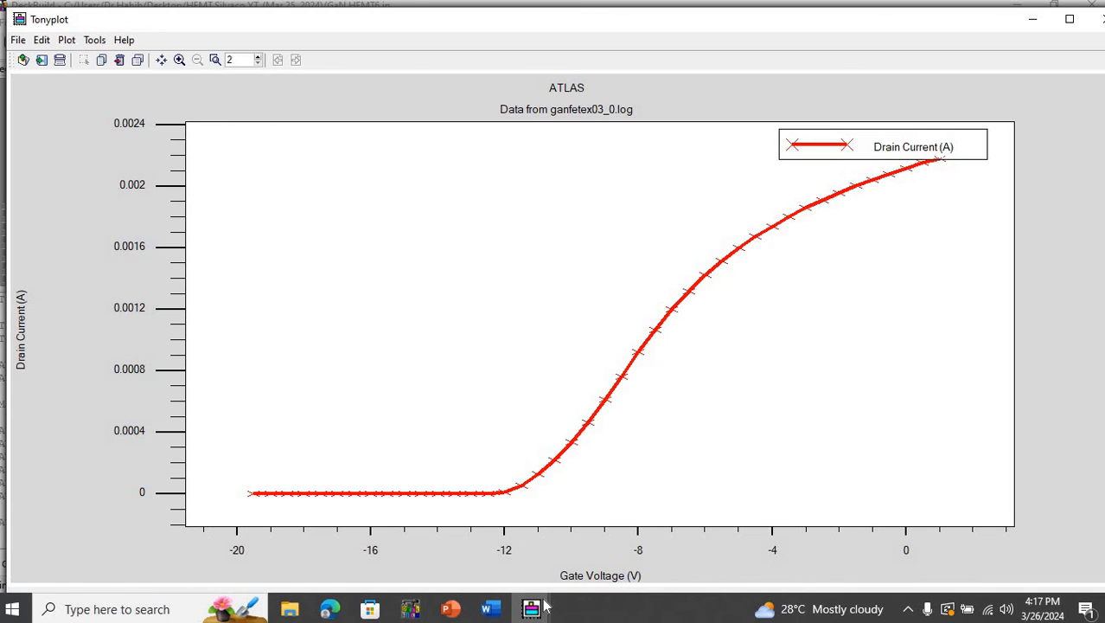
- Show the overlay plot of drain current against drain voltage for ganfetex03_1.log to ganfetex03_4.log
mouse_move(545, 608)
click(796, 545)
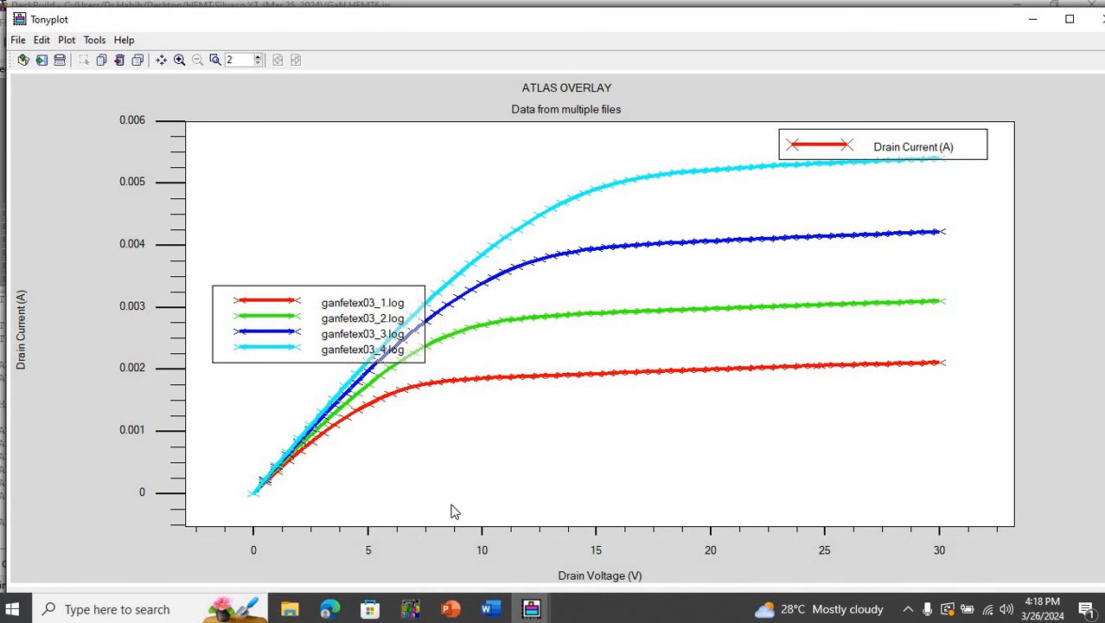
mouse_move(458, 609)
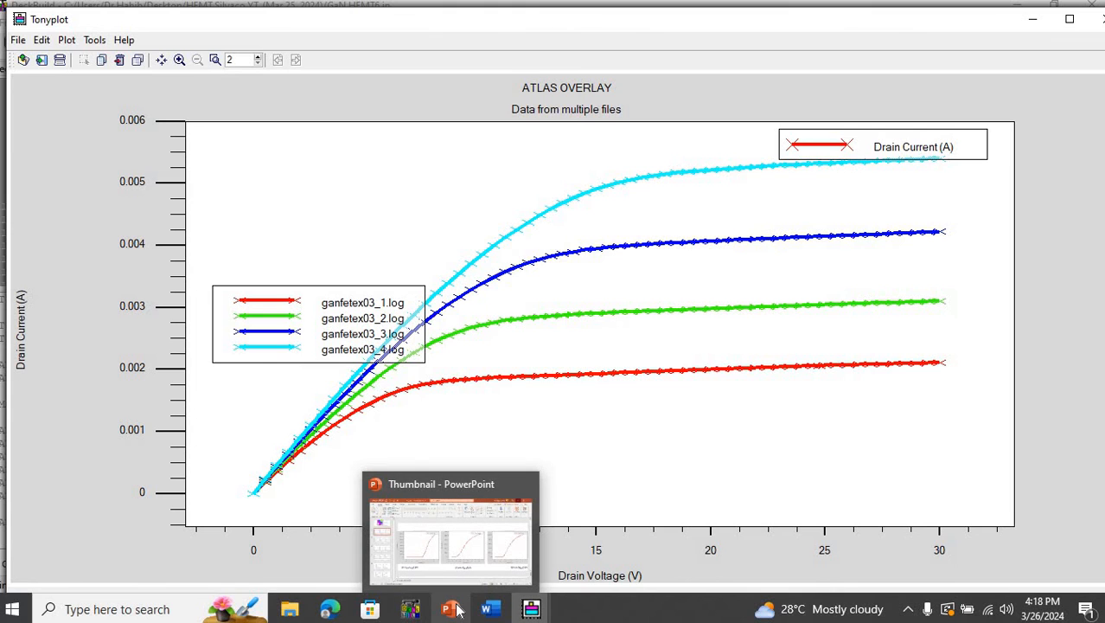